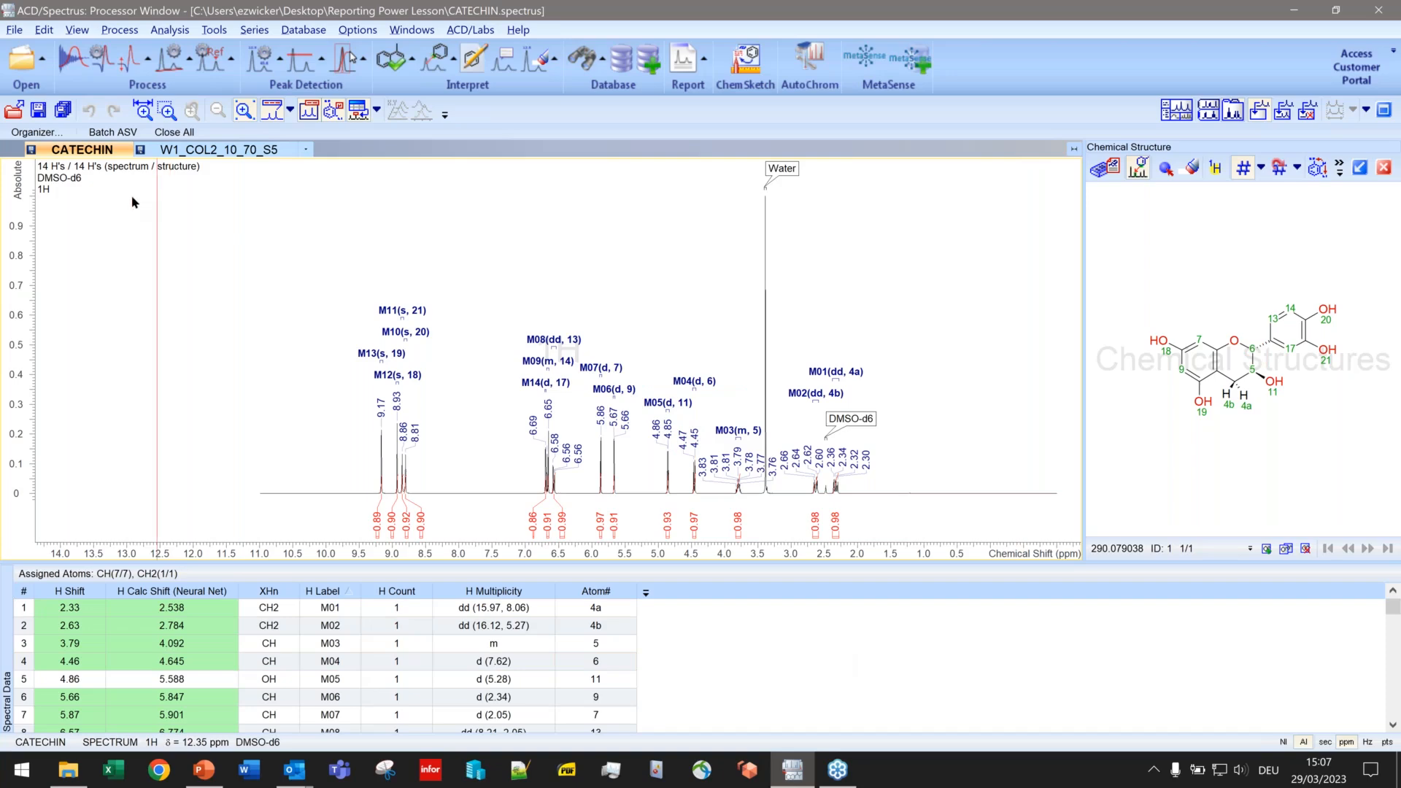
# Step: Inspect the component table of the W1_COL2_10_70_S5 LC/MS data, including component 1, and return to the CATECHIN spectrum
pyautogui.click(184, 151)
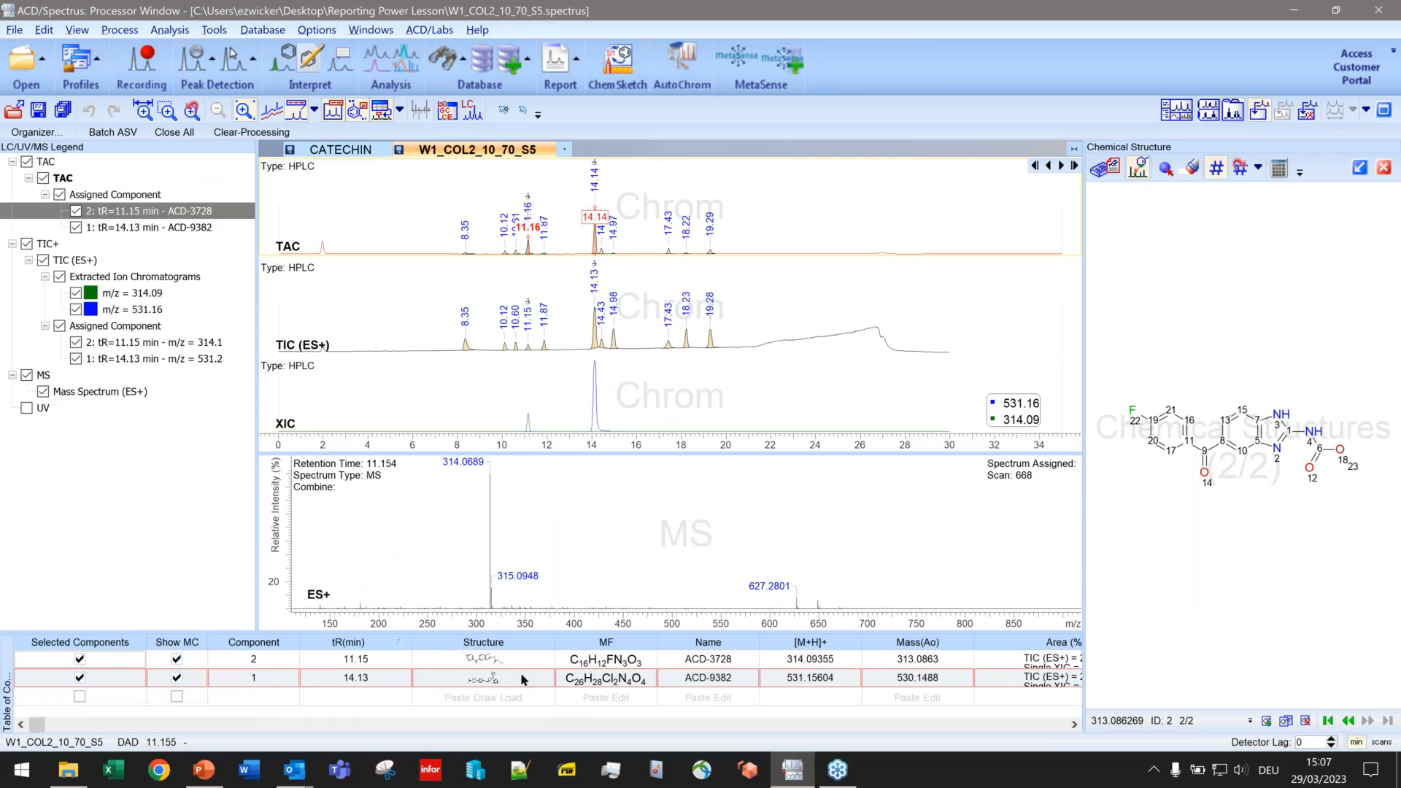
pyautogui.click(476, 676)
pyautogui.click(381, 661)
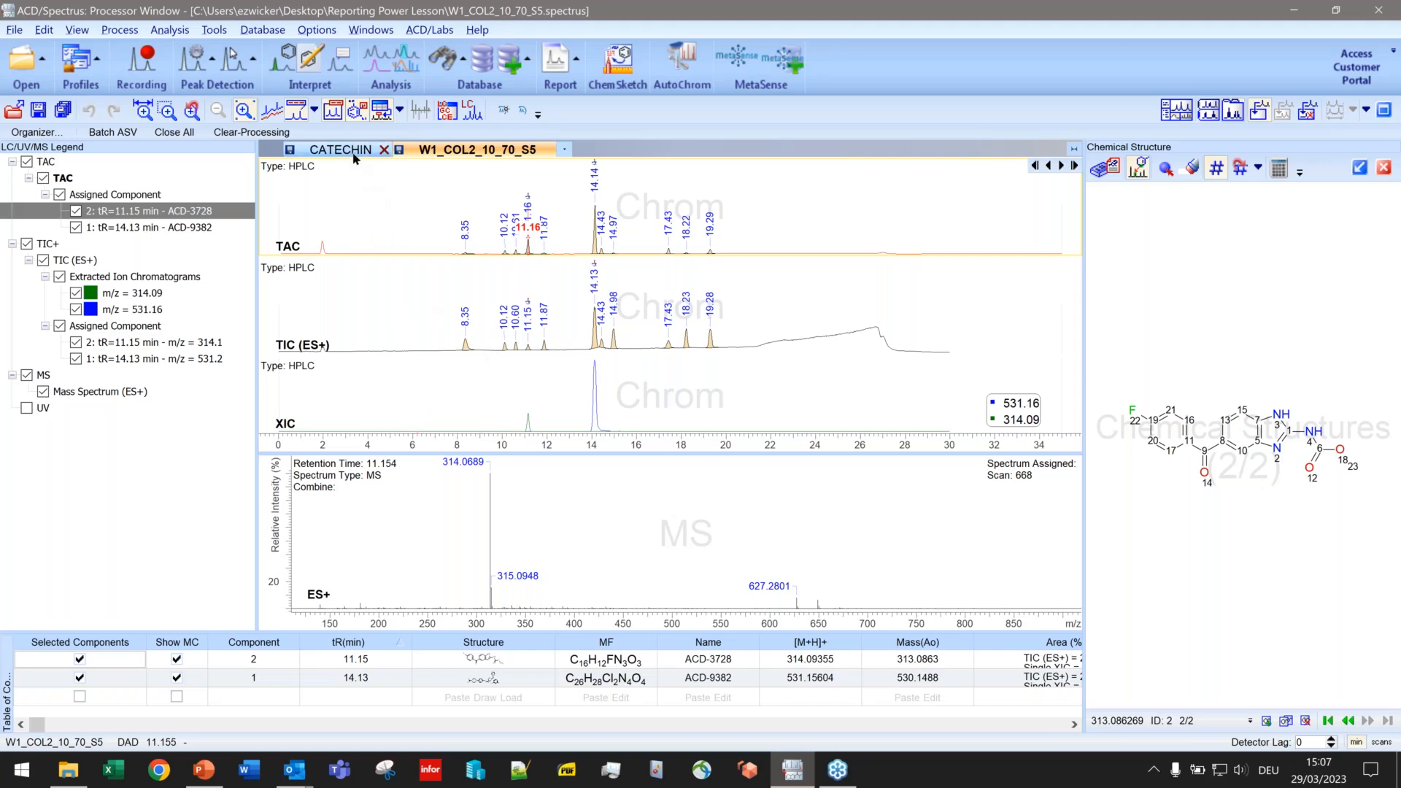
pyautogui.click(353, 153)
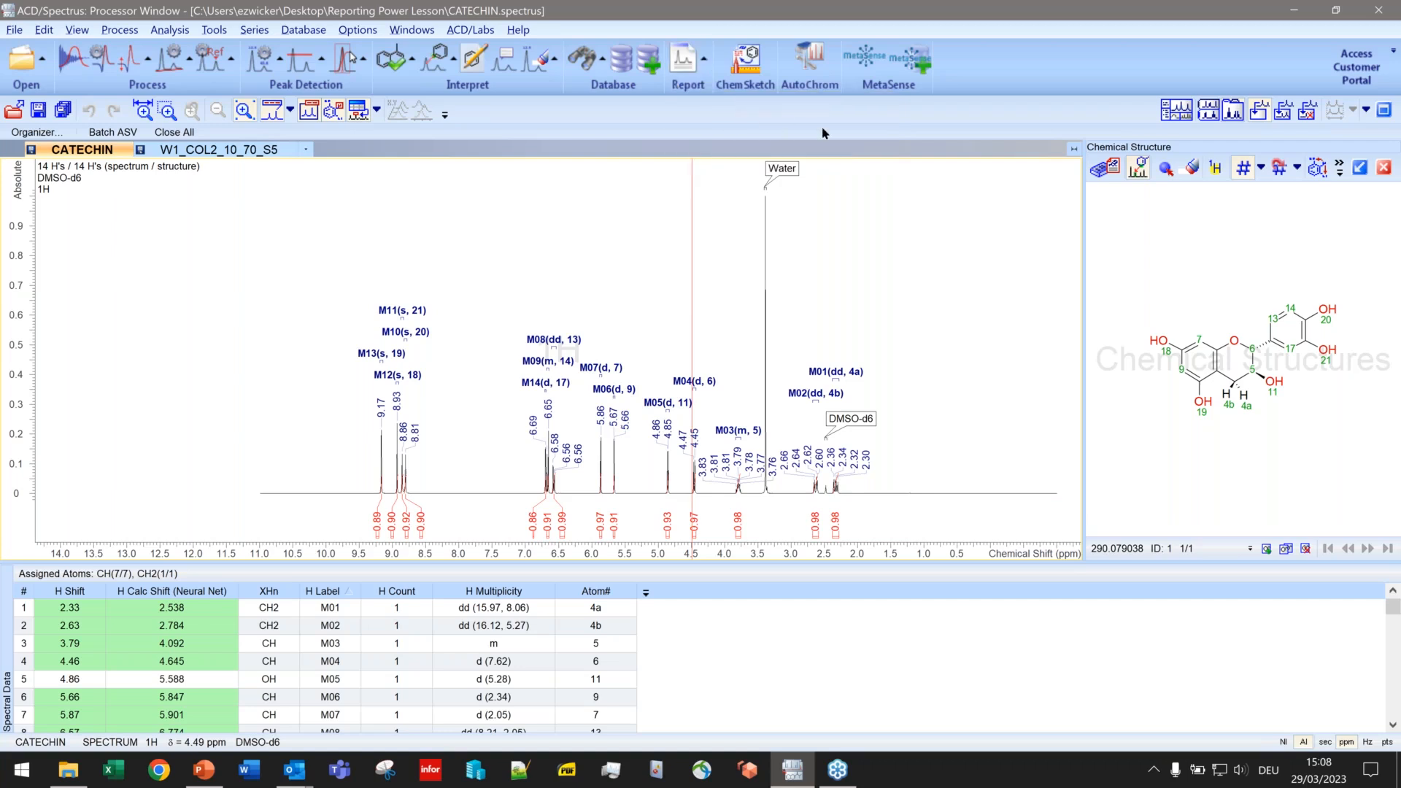
# Step: Review the report page setup for the CATECHIN spectrum and accept its settings
pyautogui.click(704, 70)
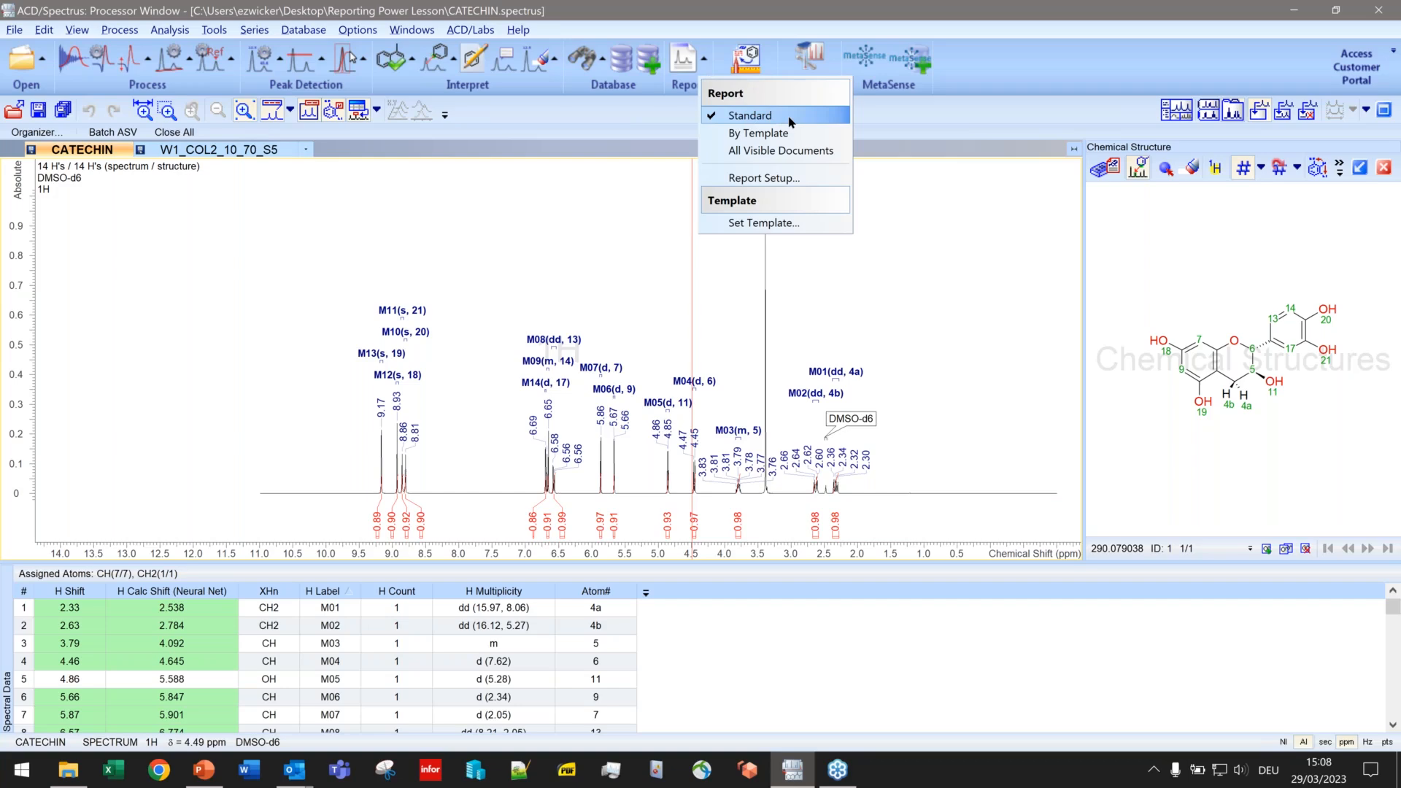
pyautogui.click(807, 180)
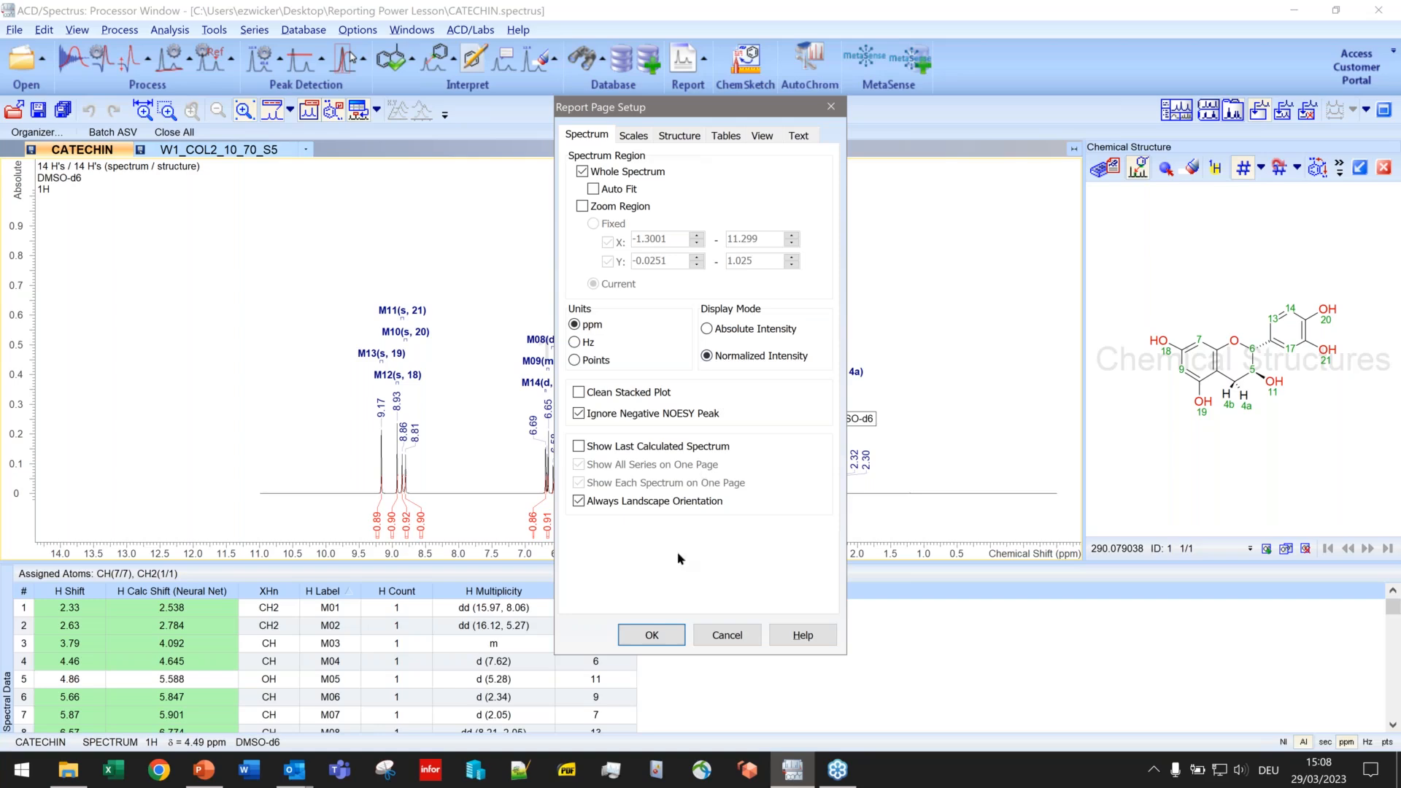
pyautogui.click(664, 636)
# Step: Create a standard report of the CATECHIN spectrum and view both of its pages at full-page size
pyautogui.click(704, 58)
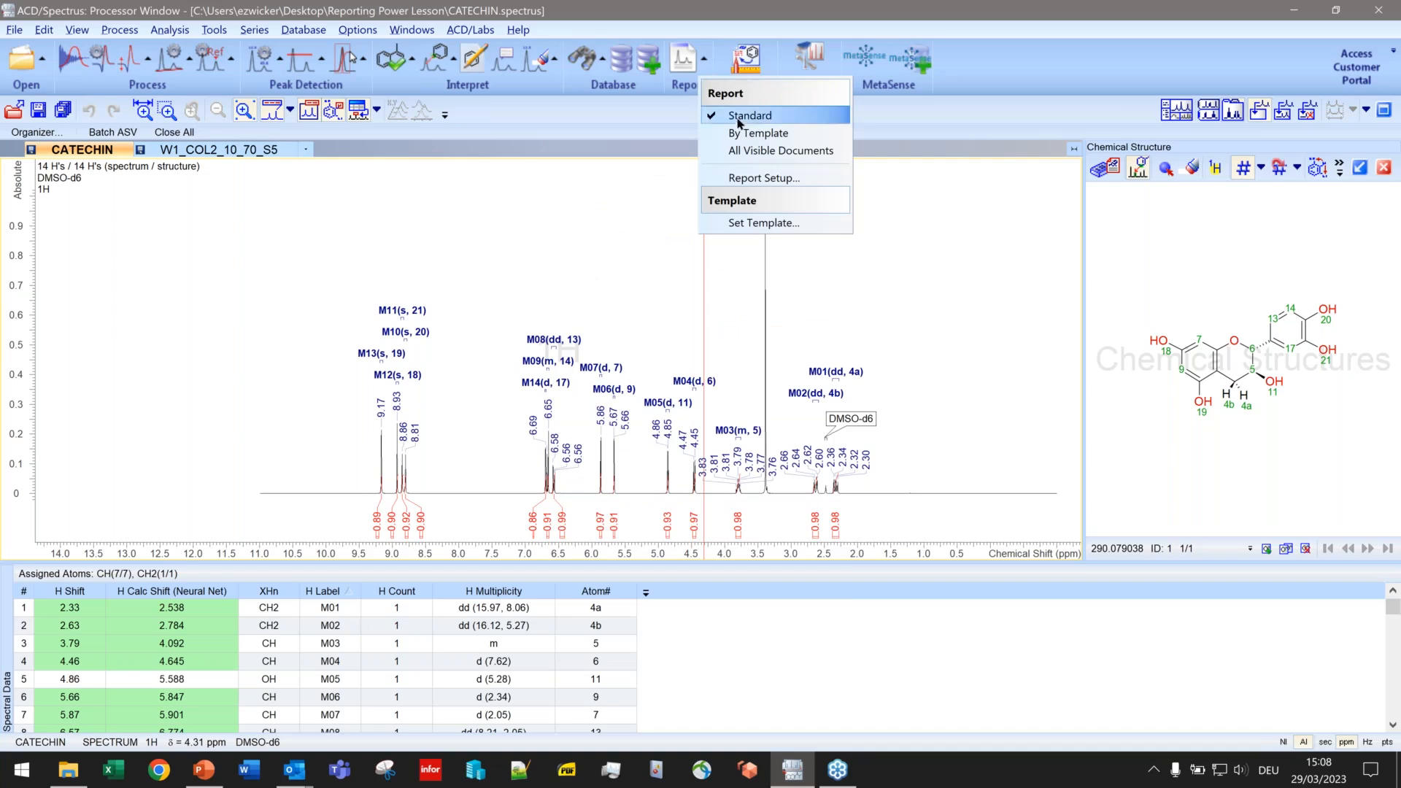
pyautogui.click(684, 69)
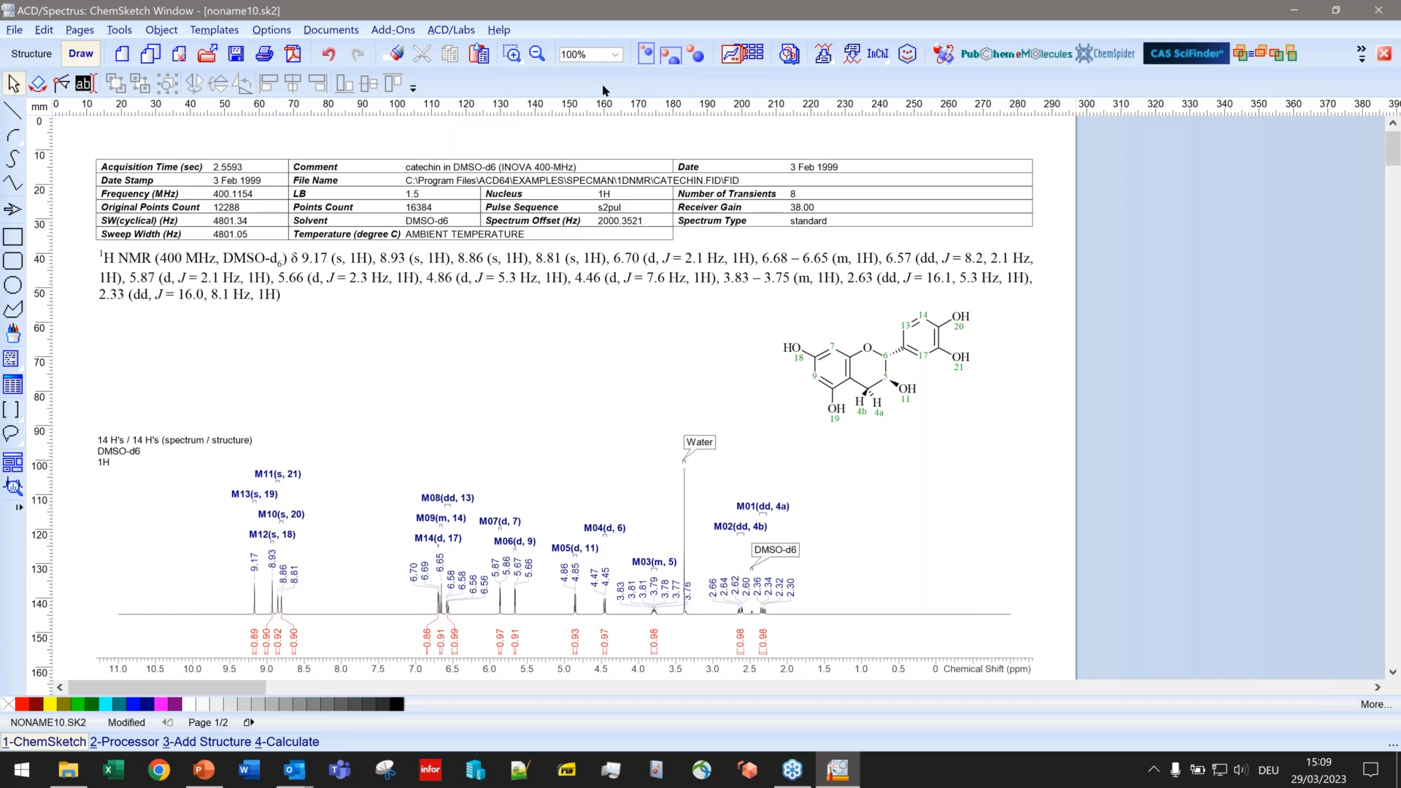
pyautogui.click(653, 66)
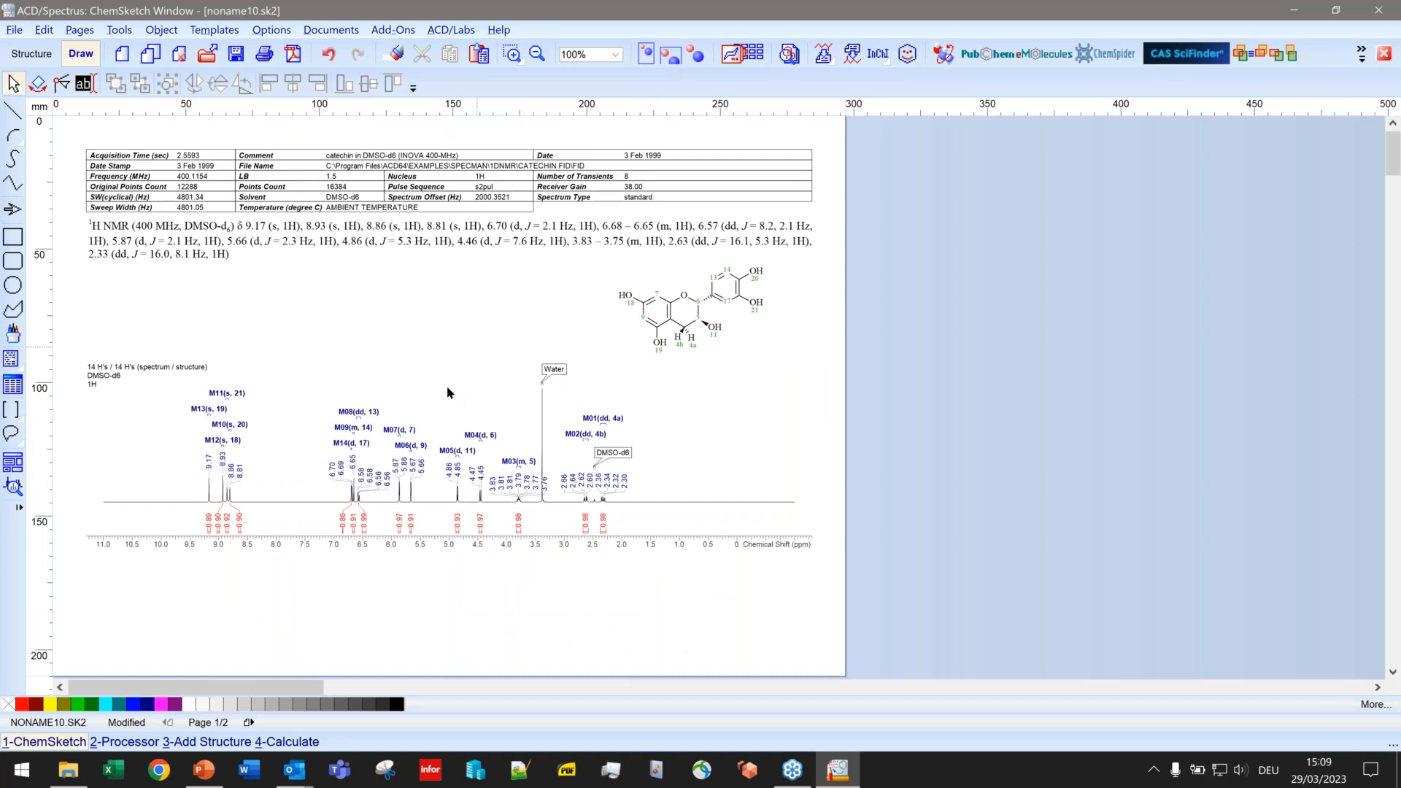
pyautogui.click(249, 724)
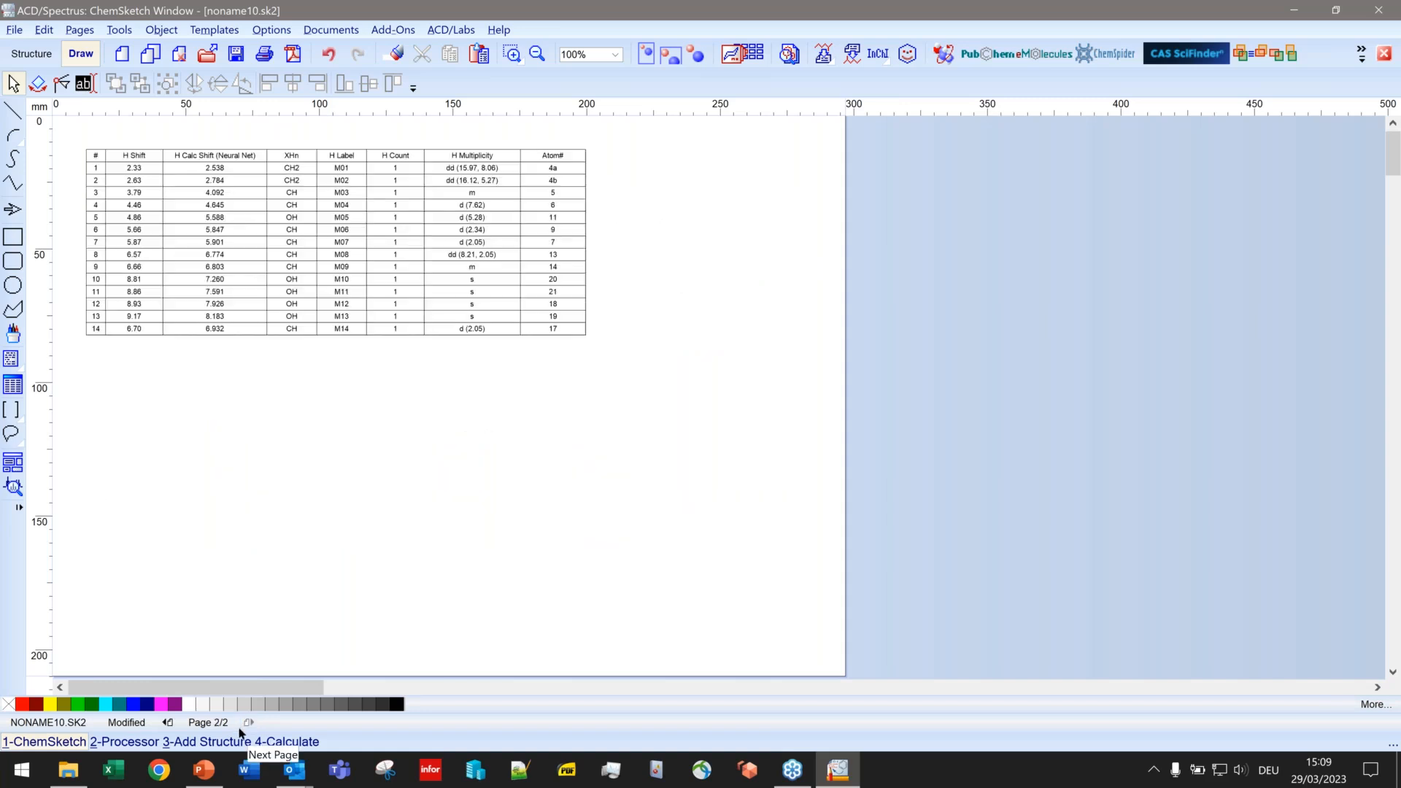
pyautogui.click(172, 726)
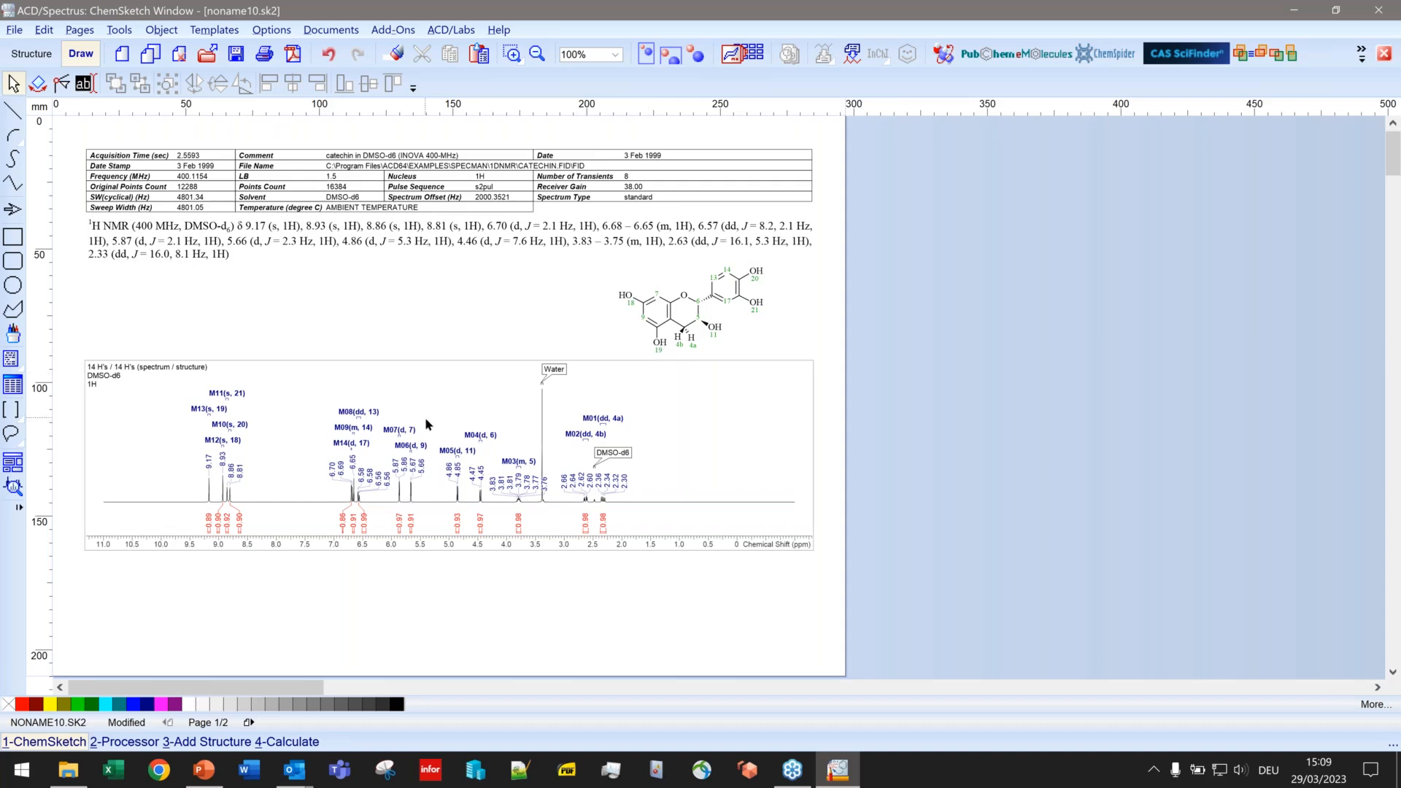
# Step: Stretch the spectrum vertically to about 140 mm tall, filling the page between the NMR shift text and the lower margin
pyautogui.click(428, 423)
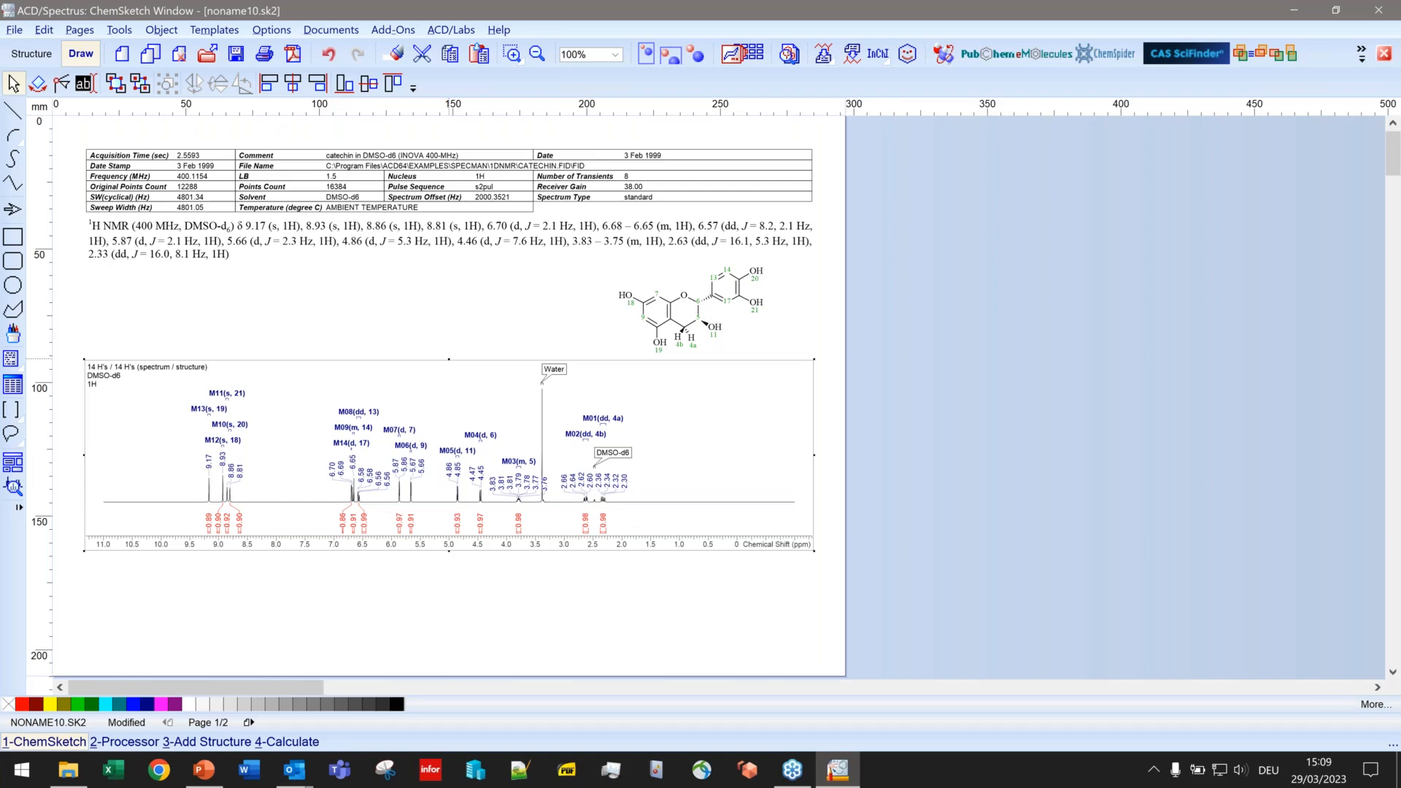
pyautogui.moveTo(449, 359); pyautogui.dragTo(450, 275)
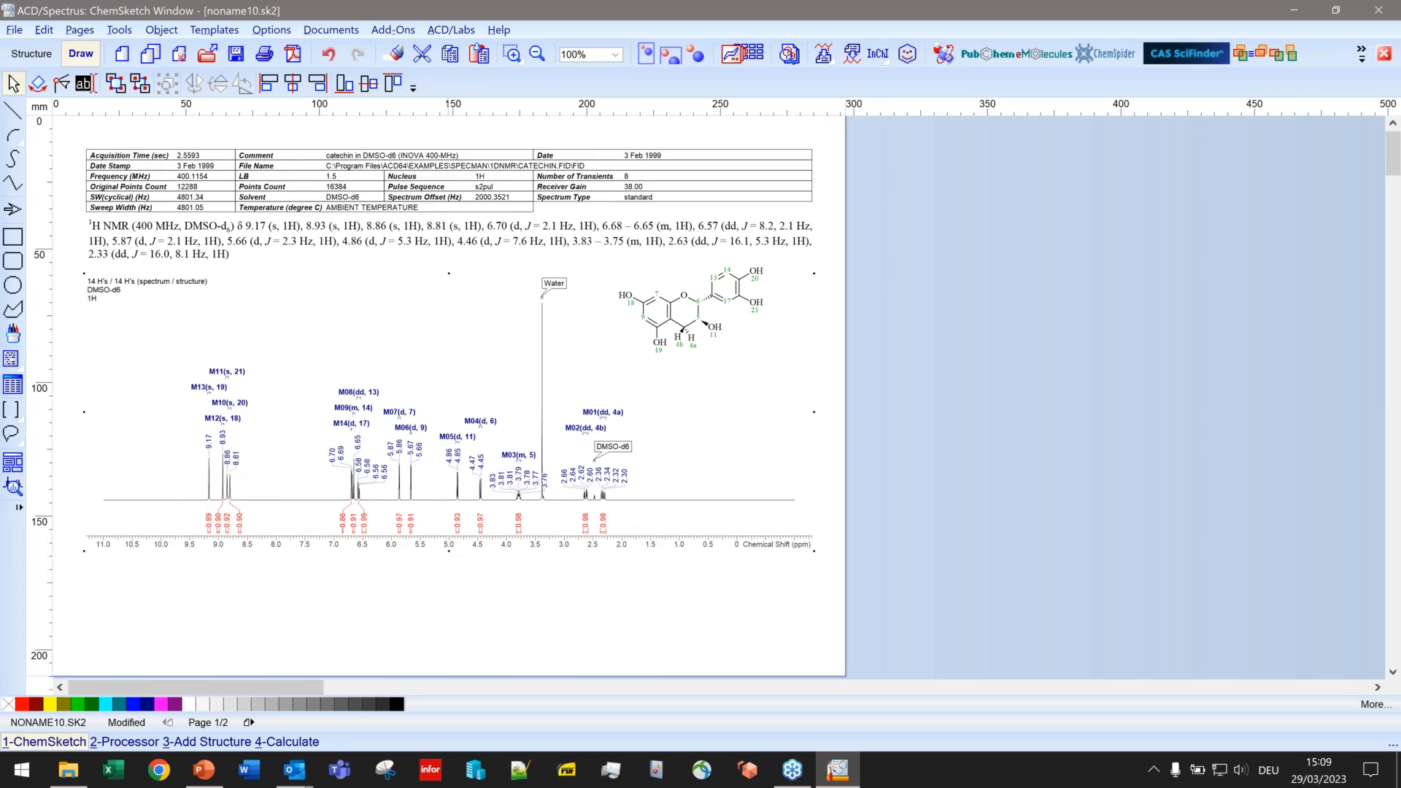
pyautogui.moveTo(449, 551); pyautogui.dragTo(449, 647)
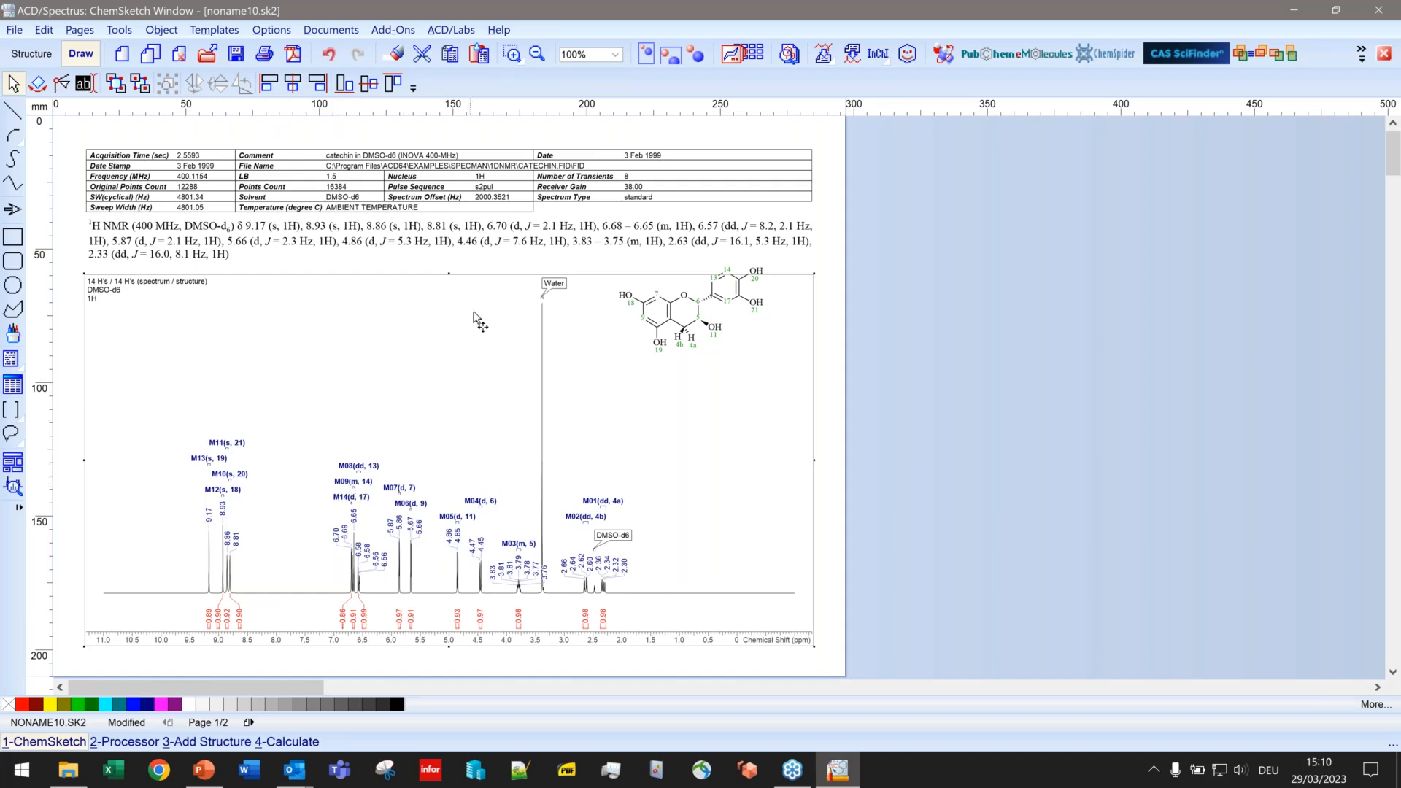
# Step: Create a zoomed inset of the spectrum region around 6.5 to 6.7 ppm and place it above the peaks near 9 ppm
pyautogui.click(669, 61)
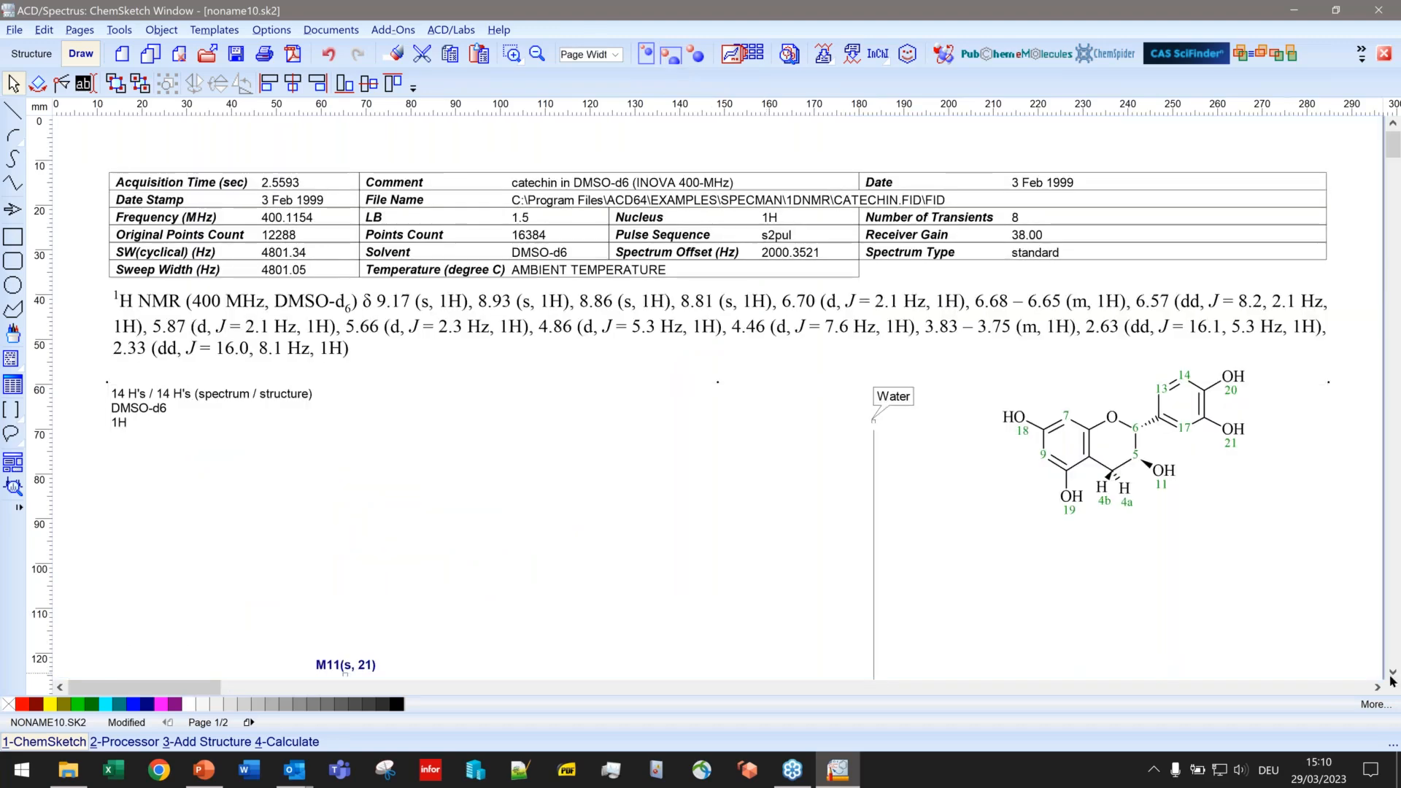
pyautogui.click(1391, 675)
pyautogui.click(1392, 675)
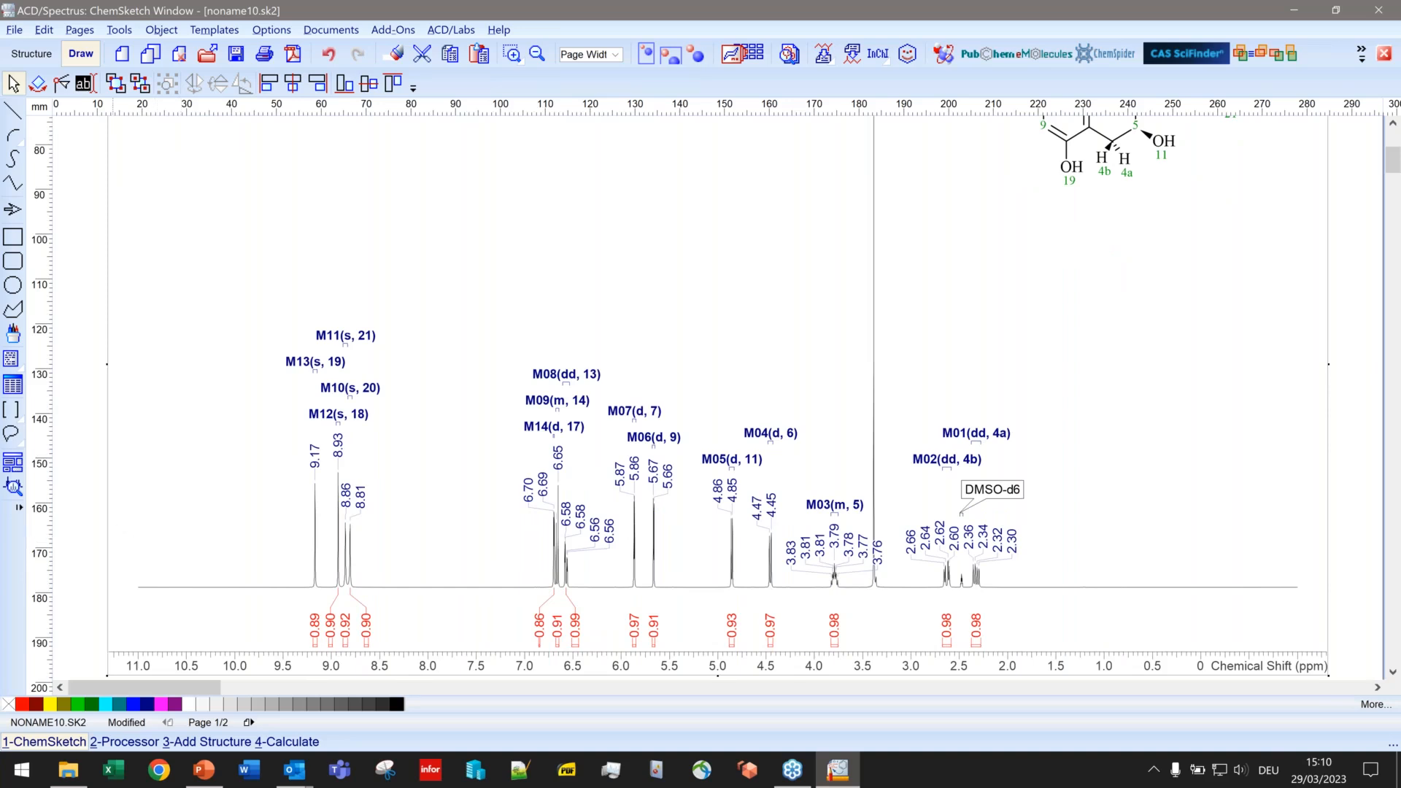
pyautogui.click(16, 492)
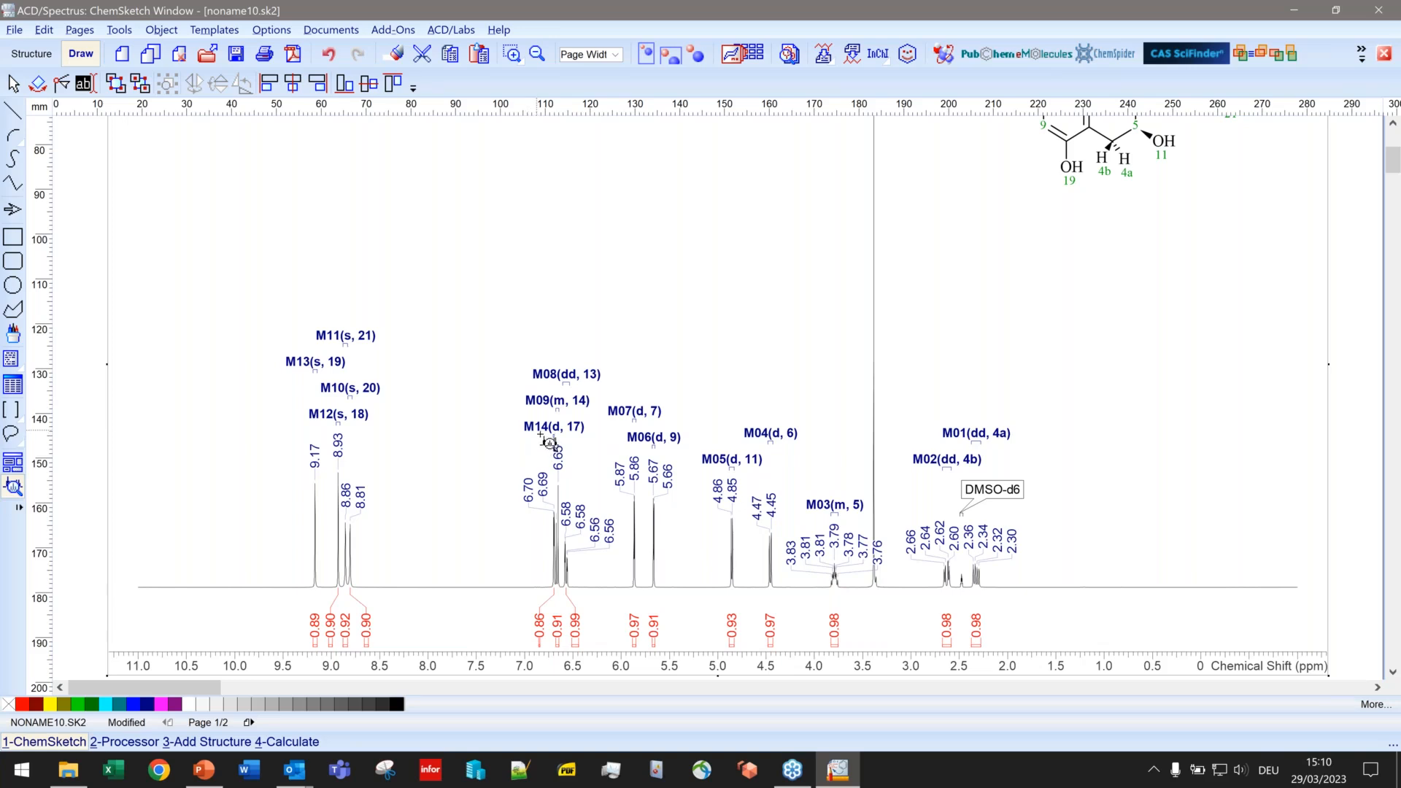
pyautogui.moveTo(541, 436)
pyautogui.mouseDown()
pyautogui.moveTo(590, 614)
pyautogui.moveTo(724, 608)
pyautogui.moveTo(588, 613)
pyautogui.mouseUp()
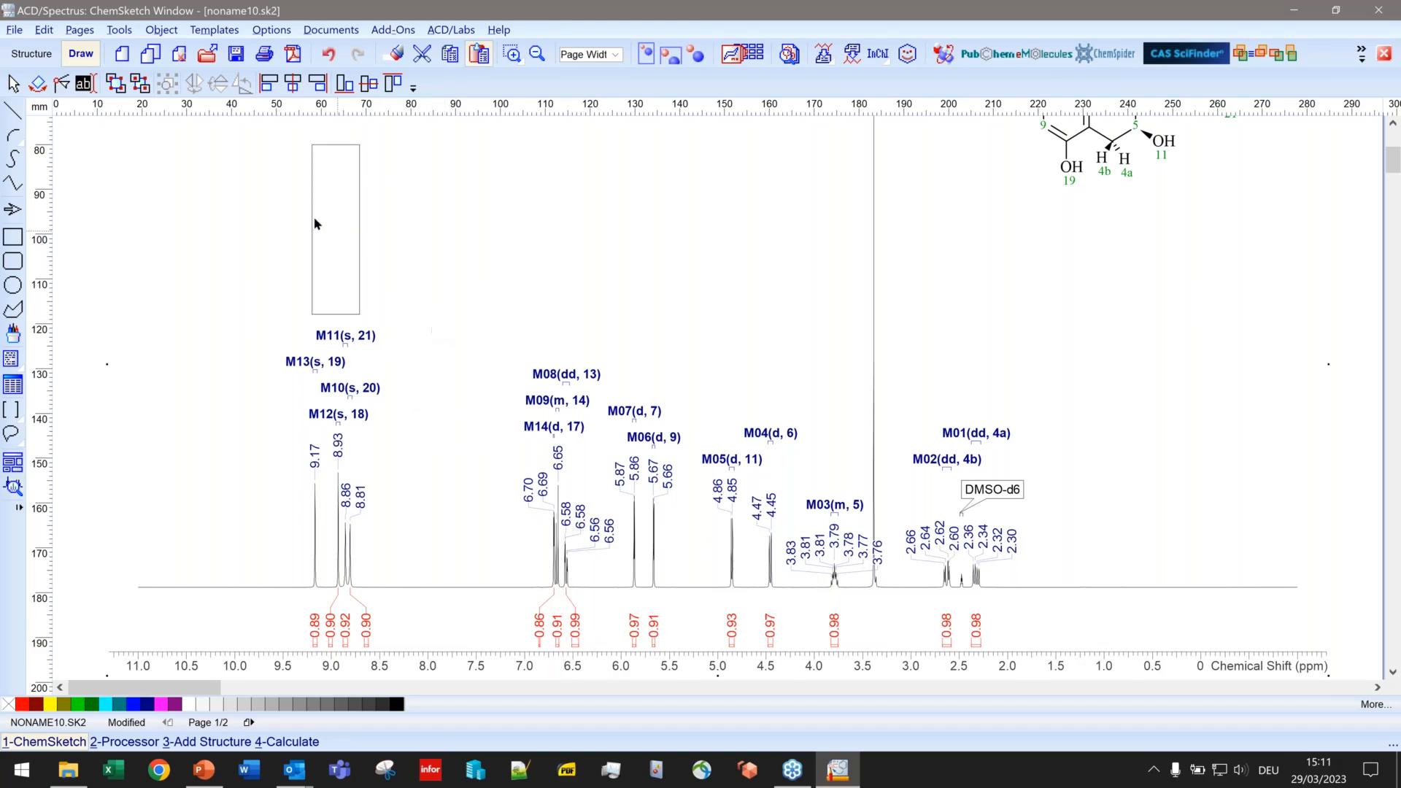
pyautogui.click(292, 197)
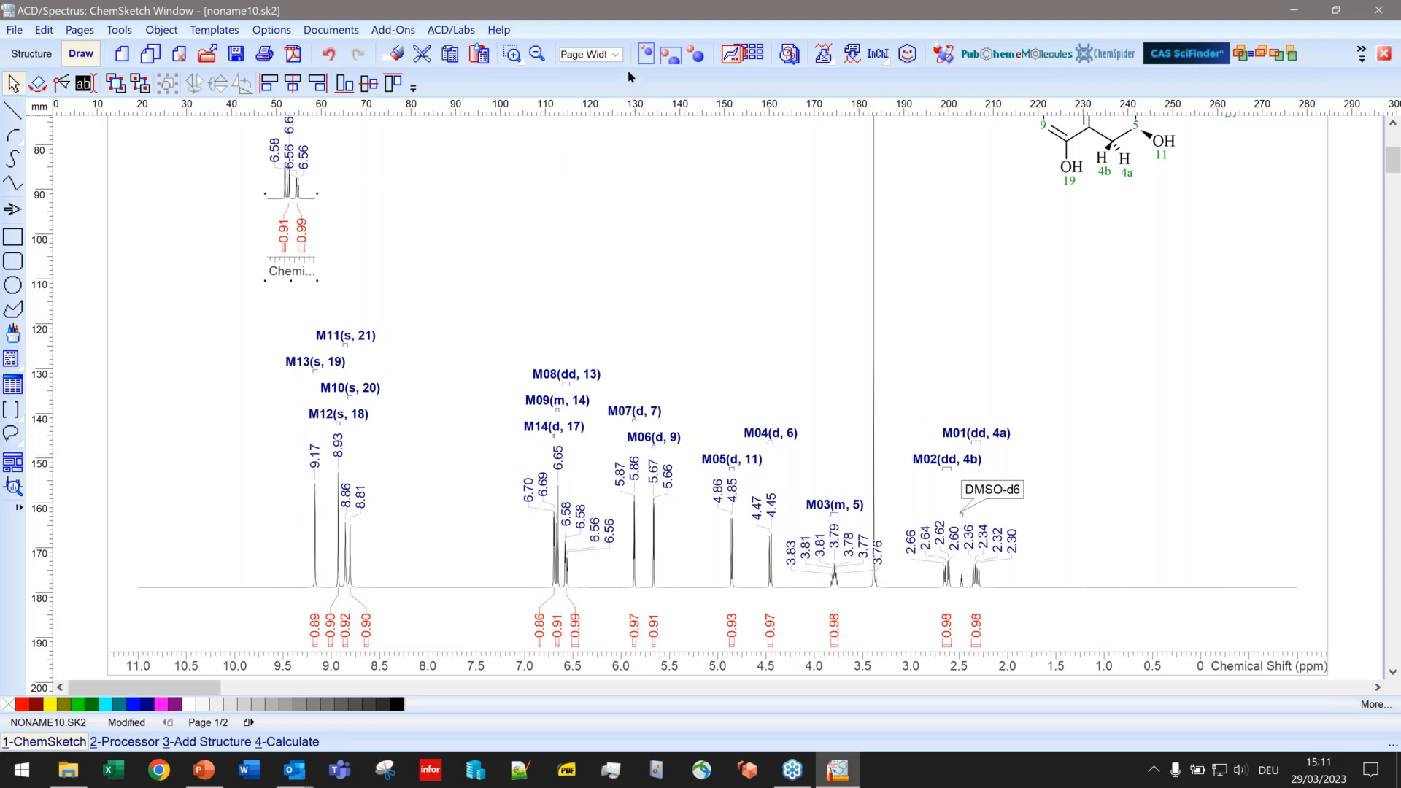
# Step: Enlarge the inset of the 6.5 to 6.7 ppm region to about 125 mm wide and 47 mm tall
pyautogui.click(643, 60)
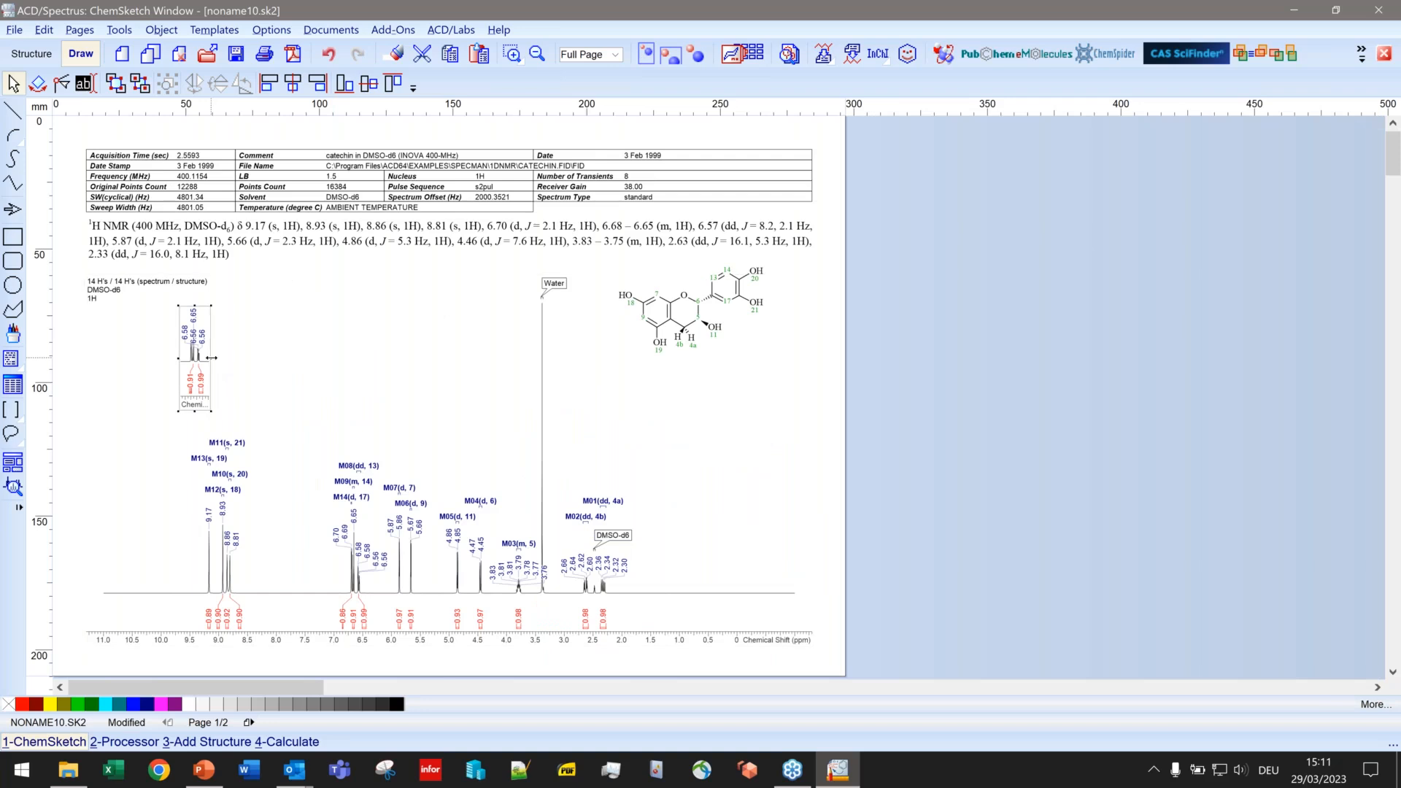
pyautogui.moveTo(253, 357); pyautogui.dragTo(514, 358)
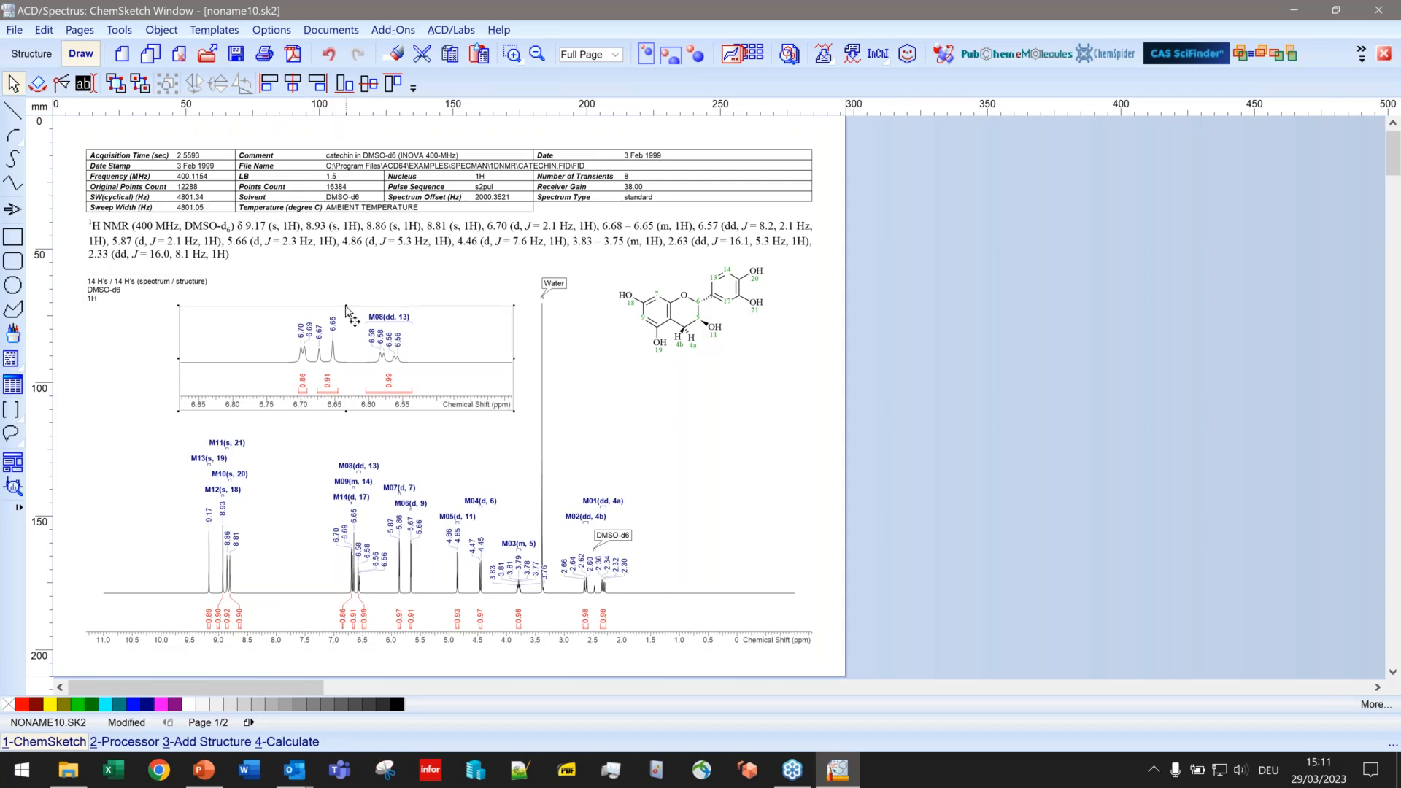
pyautogui.moveTo(346, 305); pyautogui.dragTo(346, 284)
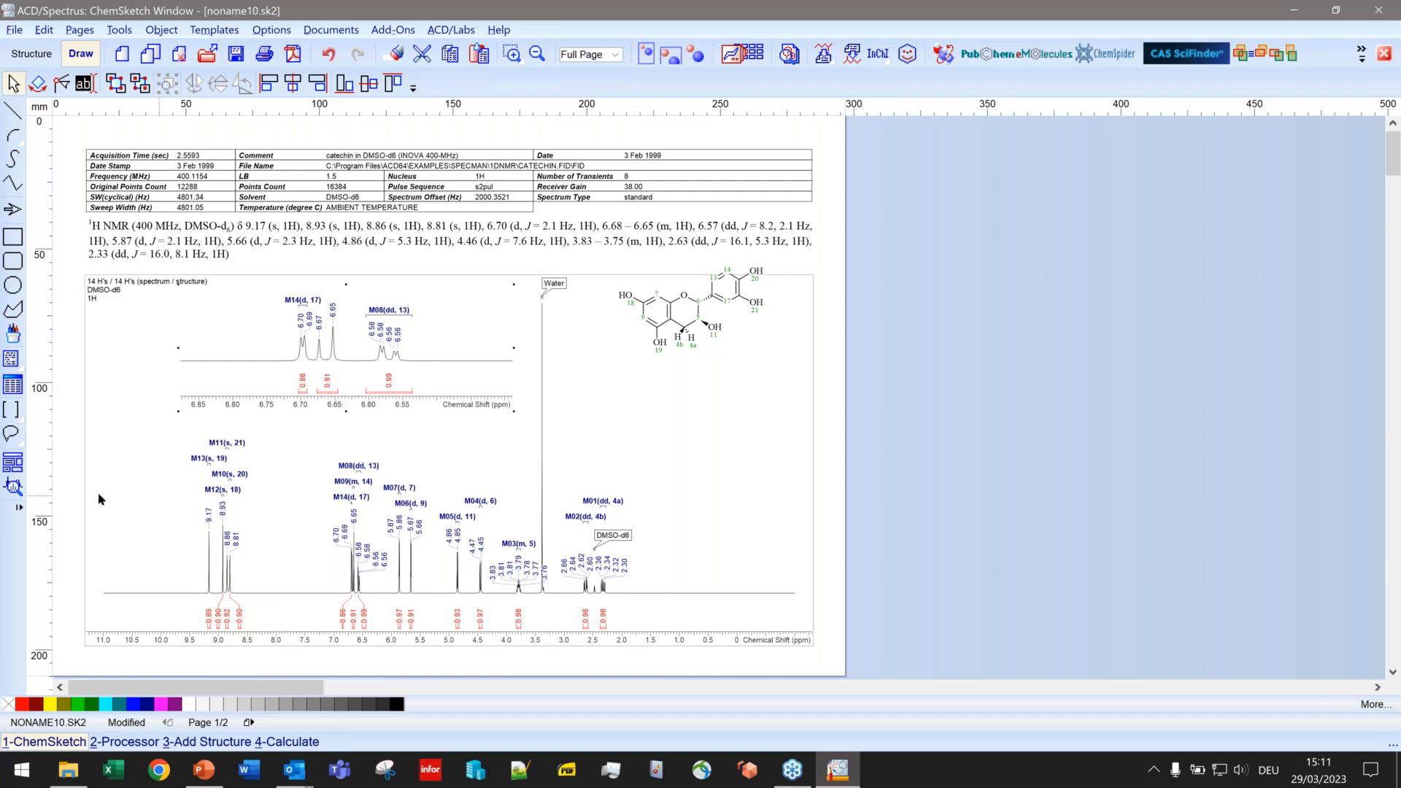
# Step: Add a second inset of the M03 multiplet near 3.8 ppm below the structure, enlarged to about 95 mm wide and 52 mm tall
pyautogui.click(16, 489)
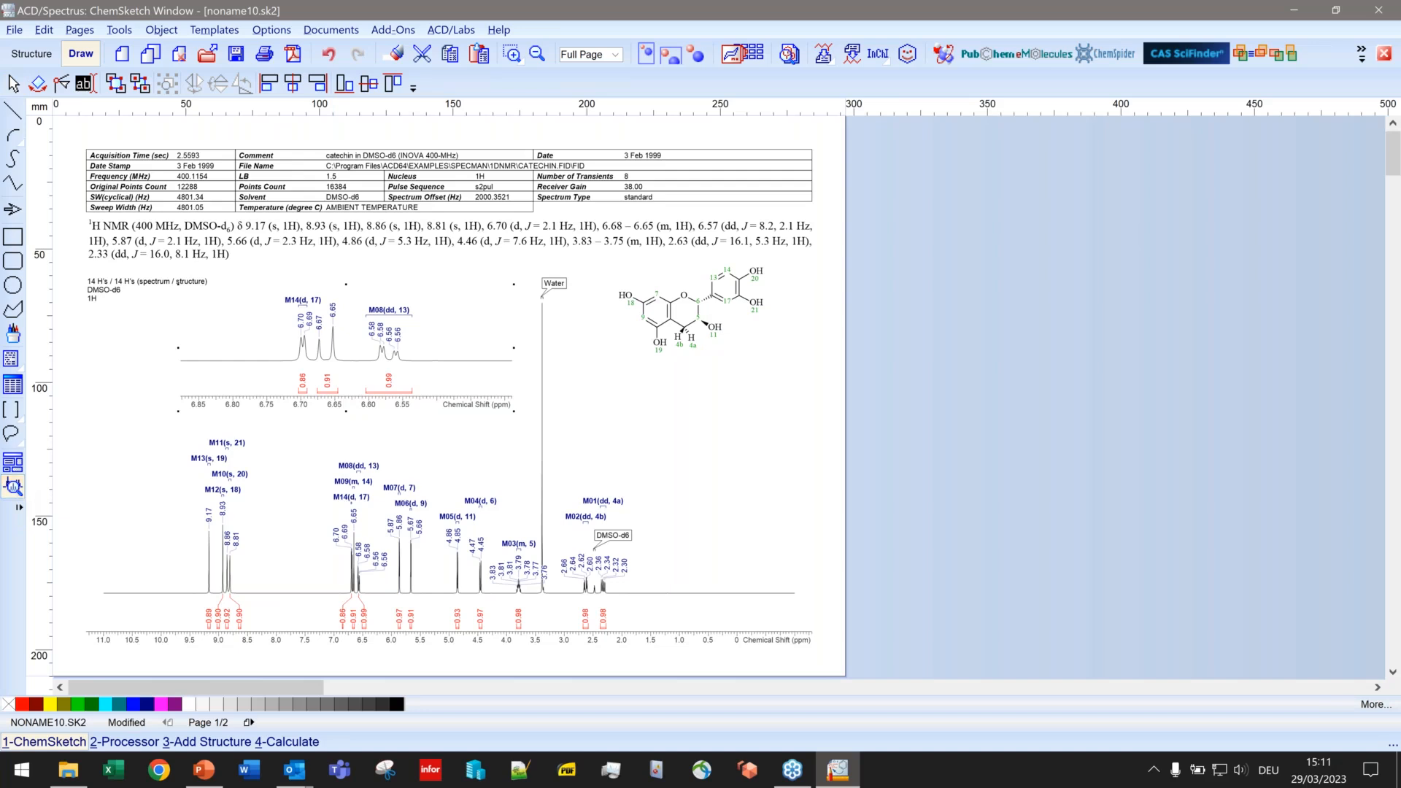
pyautogui.click(524, 592)
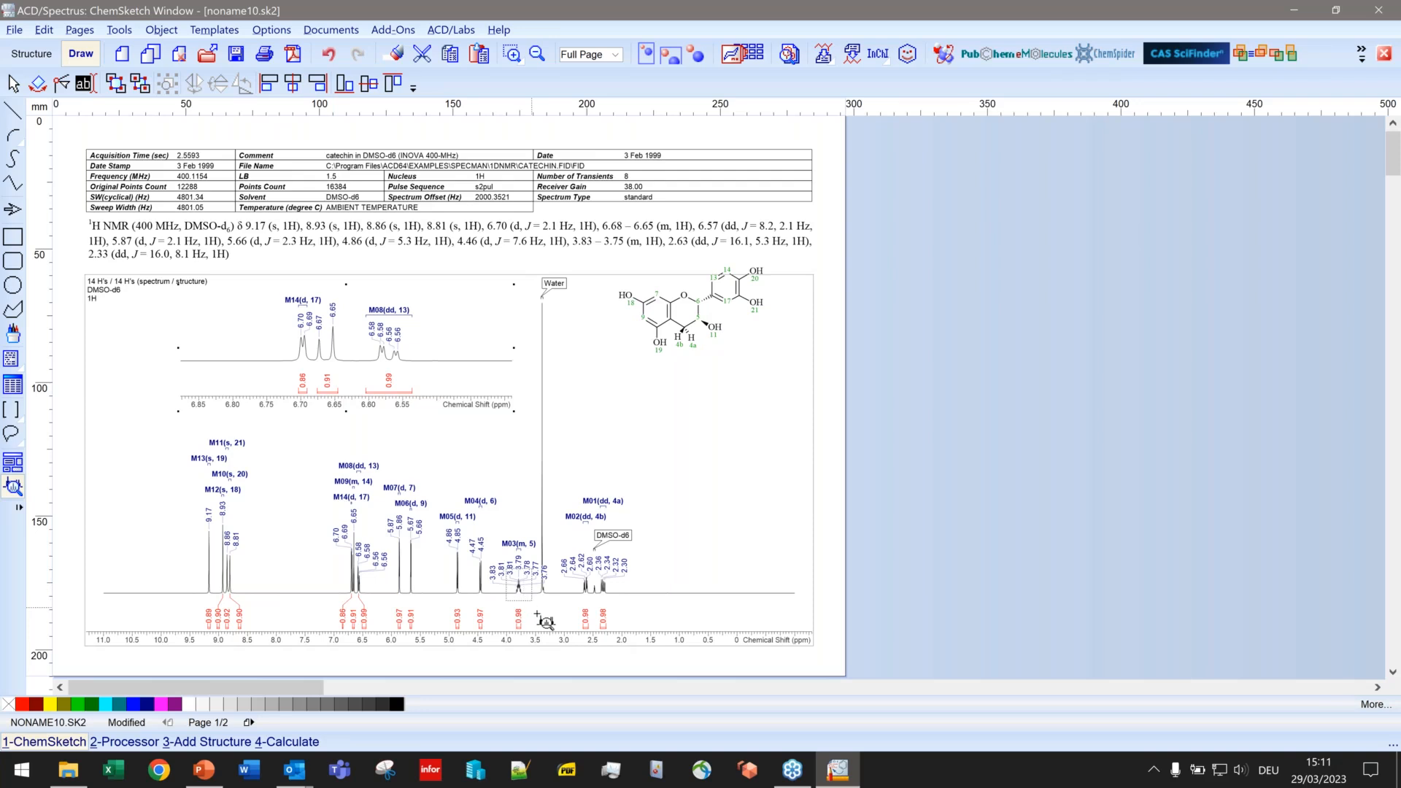
pyautogui.moveTo(506, 567); pyautogui.dragTo(534, 614)
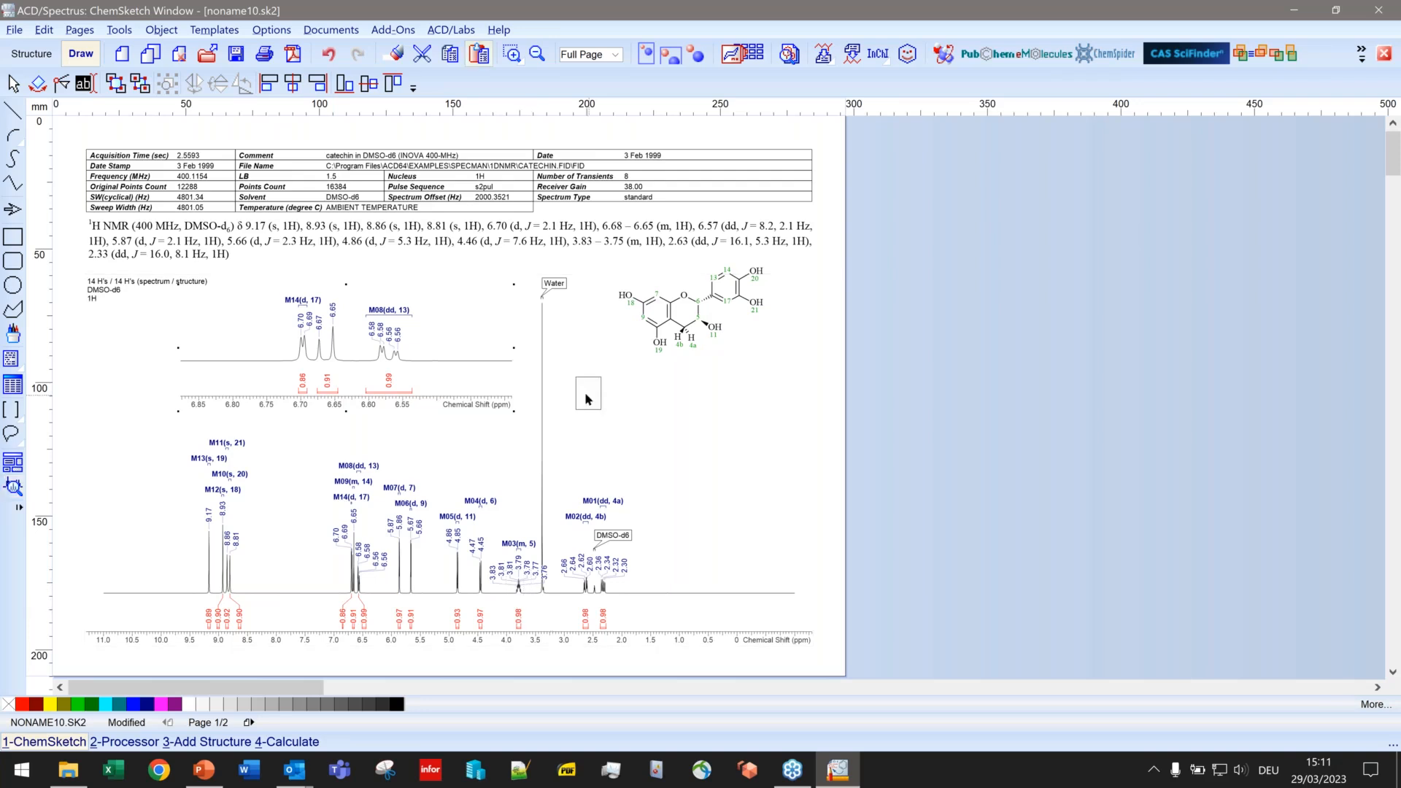
pyautogui.click(574, 378)
pyautogui.moveTo(588, 396); pyautogui.dragTo(821, 431)
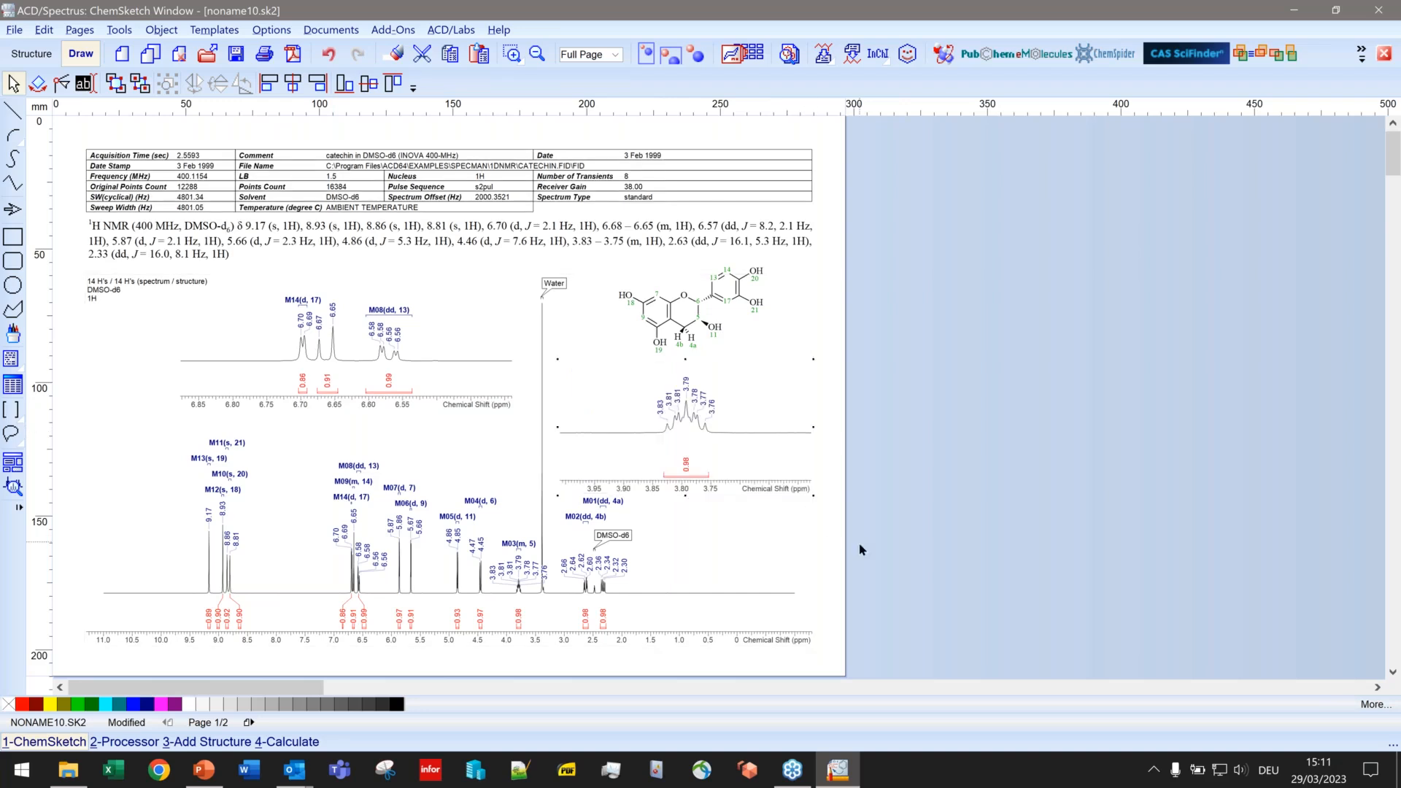
pyautogui.click(843, 574)
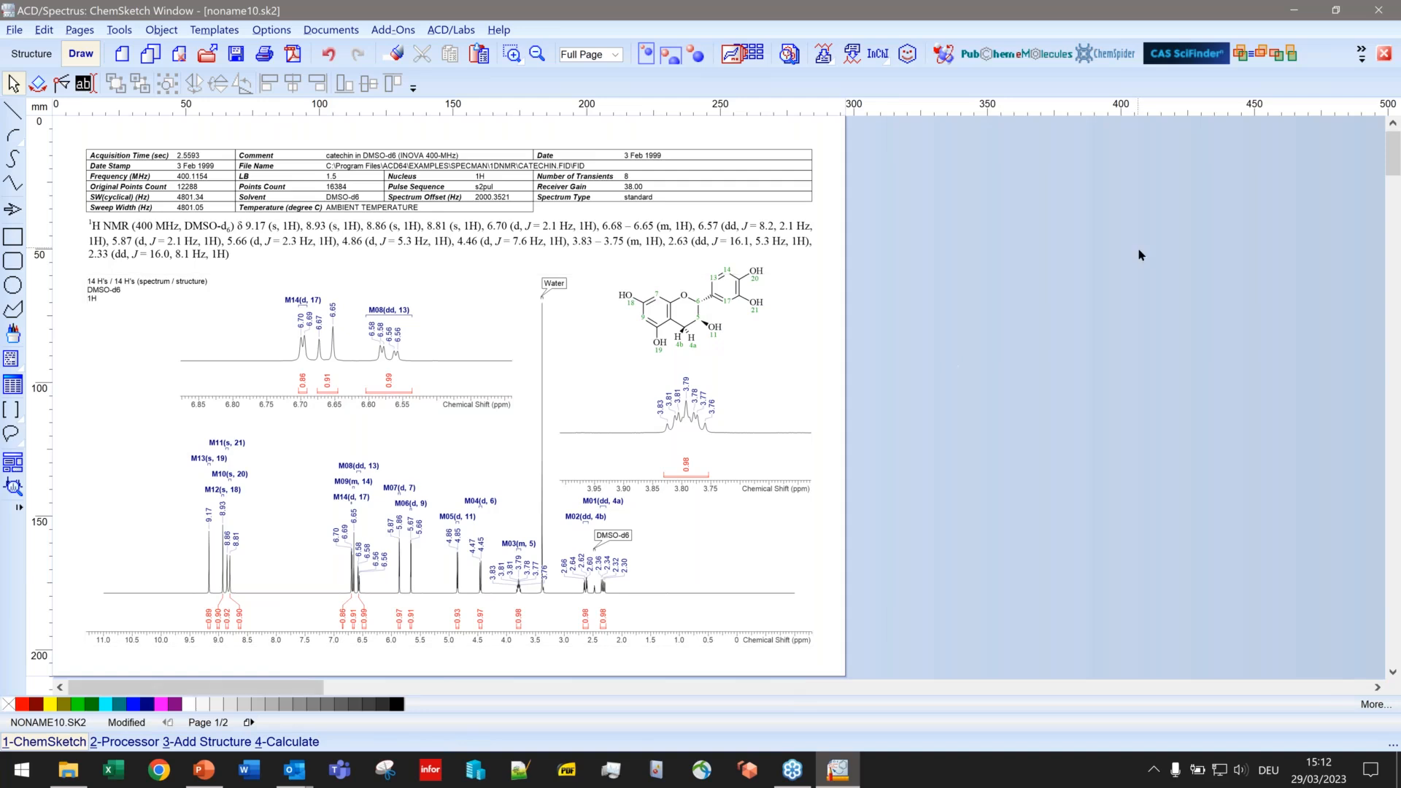
# Step: Close the CATECHIN report without saving it and switch back to the Processor window
pyautogui.click(1384, 54)
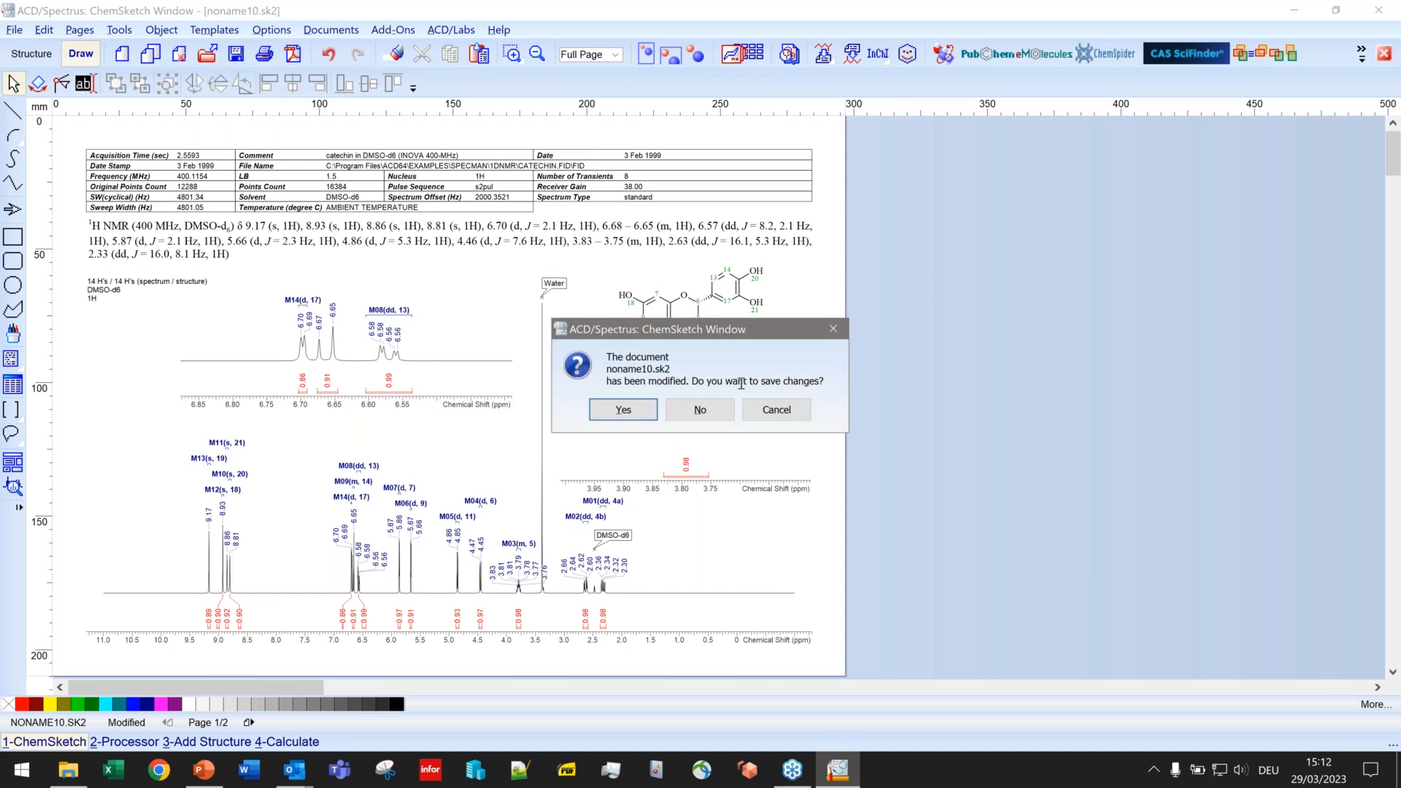
pyautogui.click(699, 411)
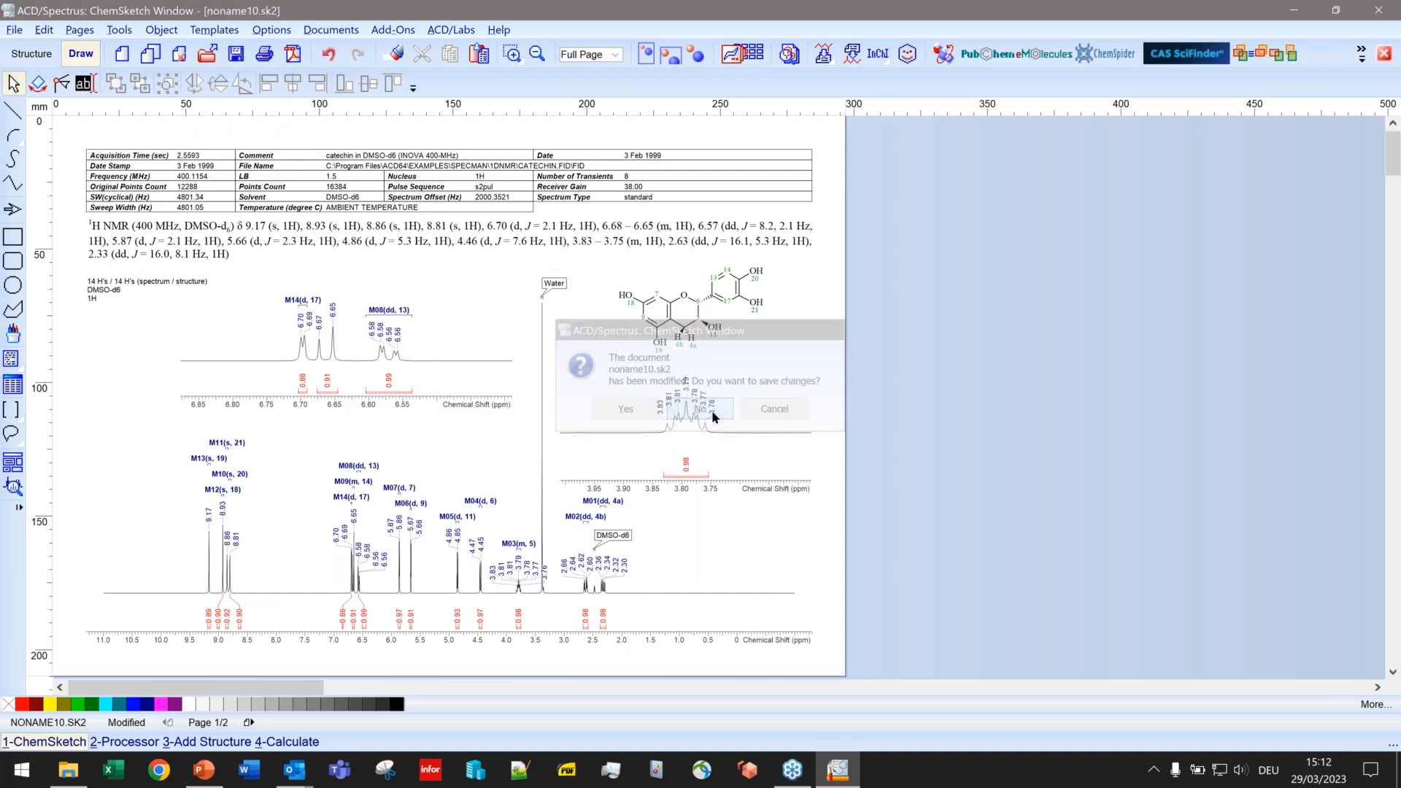
pyautogui.click(121, 742)
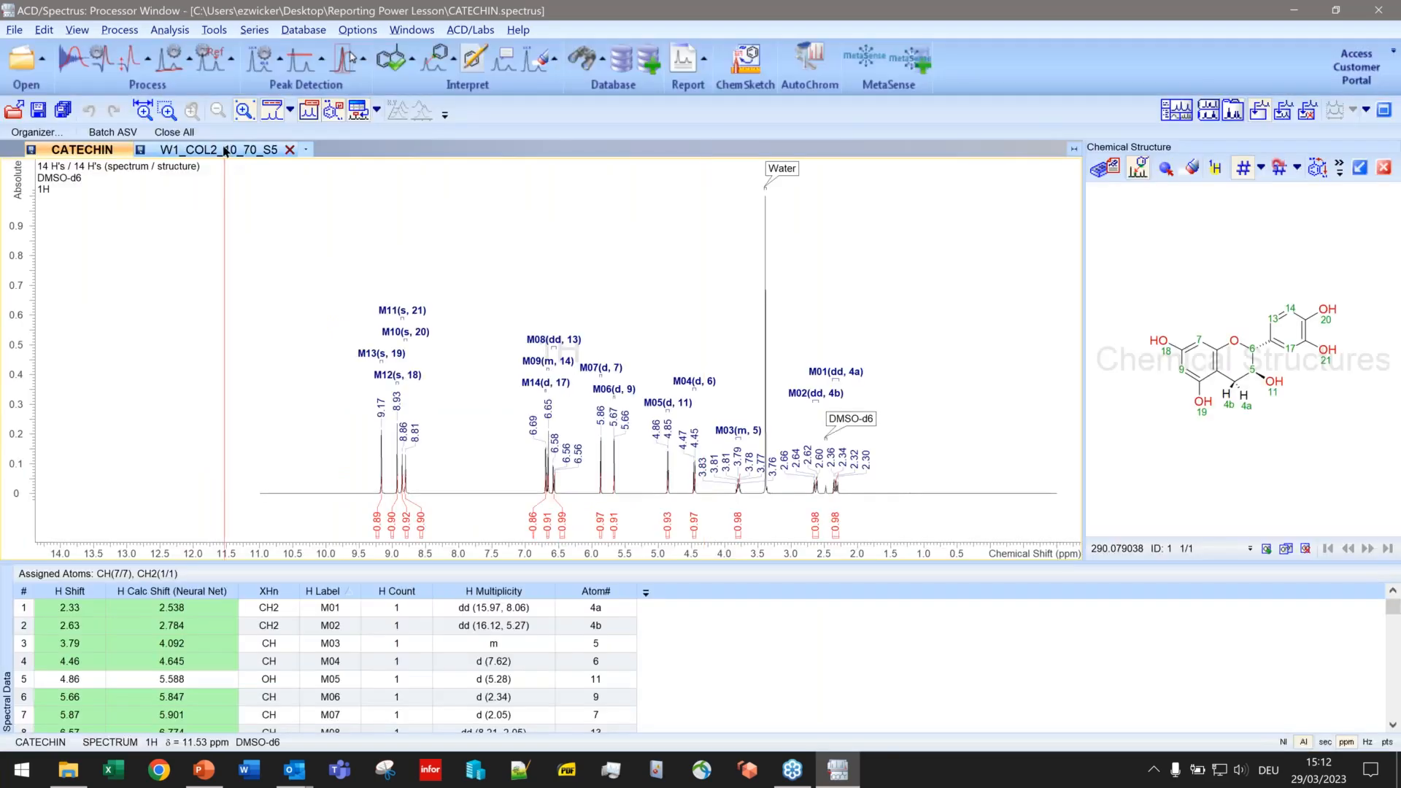
# Step: Create a standard report of the W1_COL2_10_70_S5 LC/MS data
pyautogui.click(225, 150)
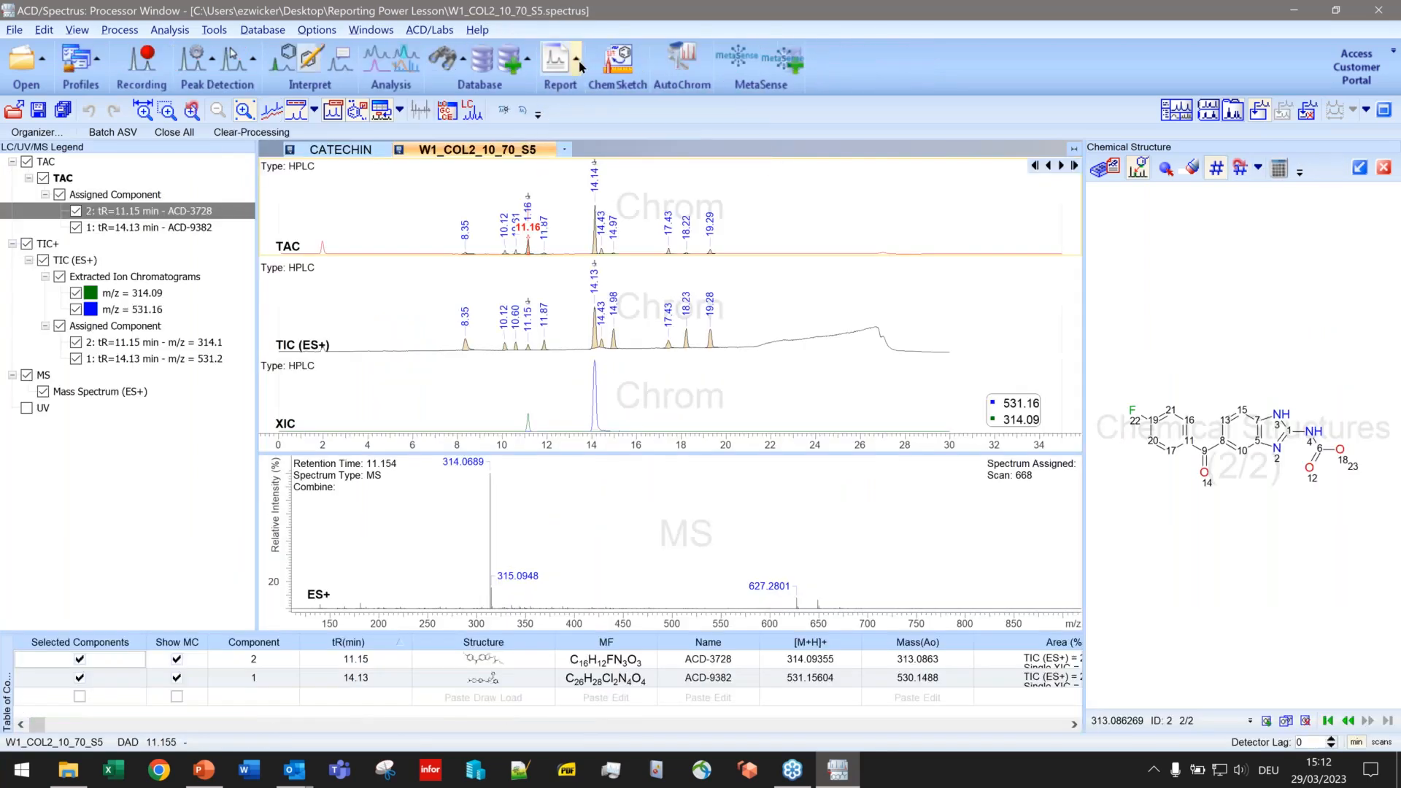
pyautogui.click(578, 61)
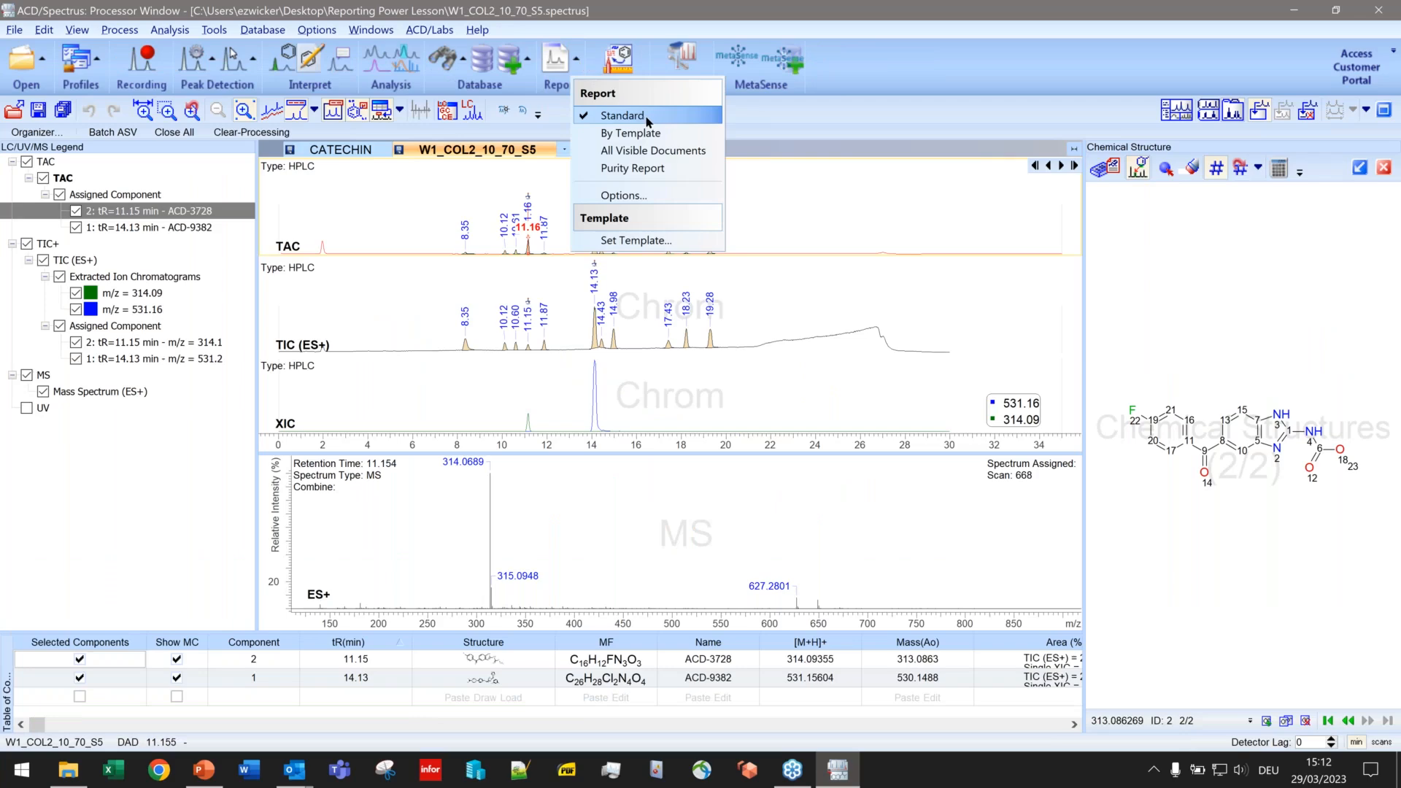
pyautogui.click(560, 66)
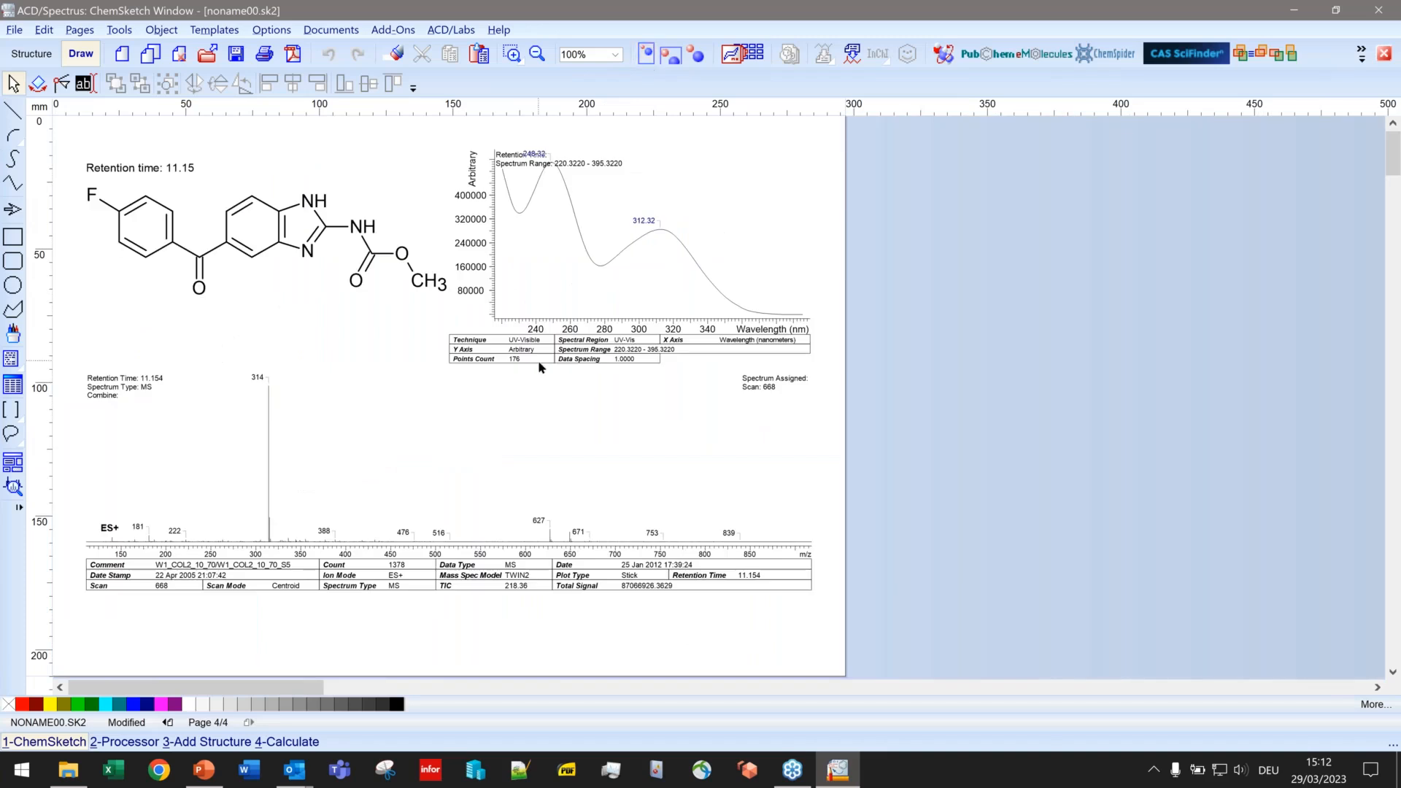
# Step: Page through the LC/MS report from the component table past the chromatograms to the component at 14.13 min
pyautogui.click(227, 725)
pyautogui.click(227, 726)
pyautogui.click(220, 737)
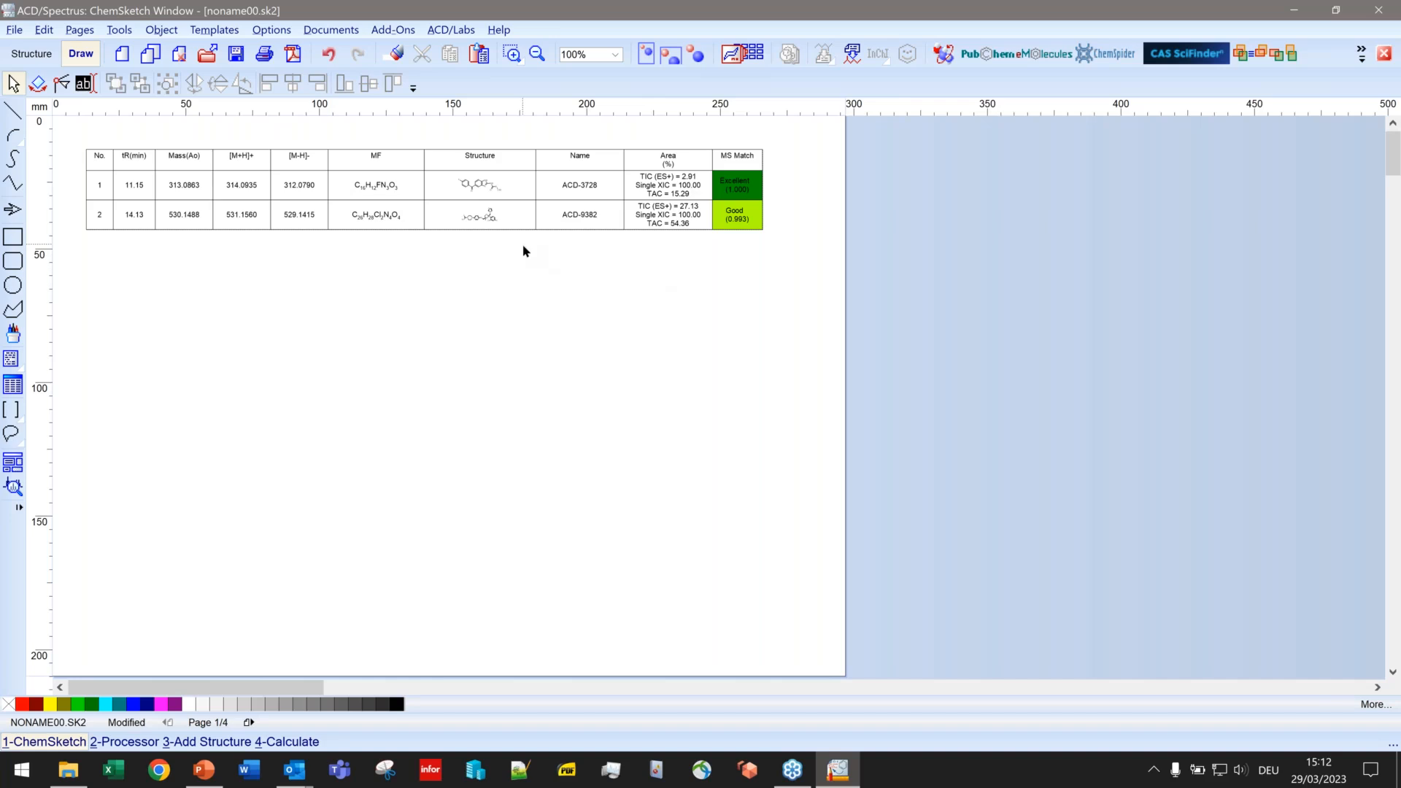
pyautogui.click(249, 722)
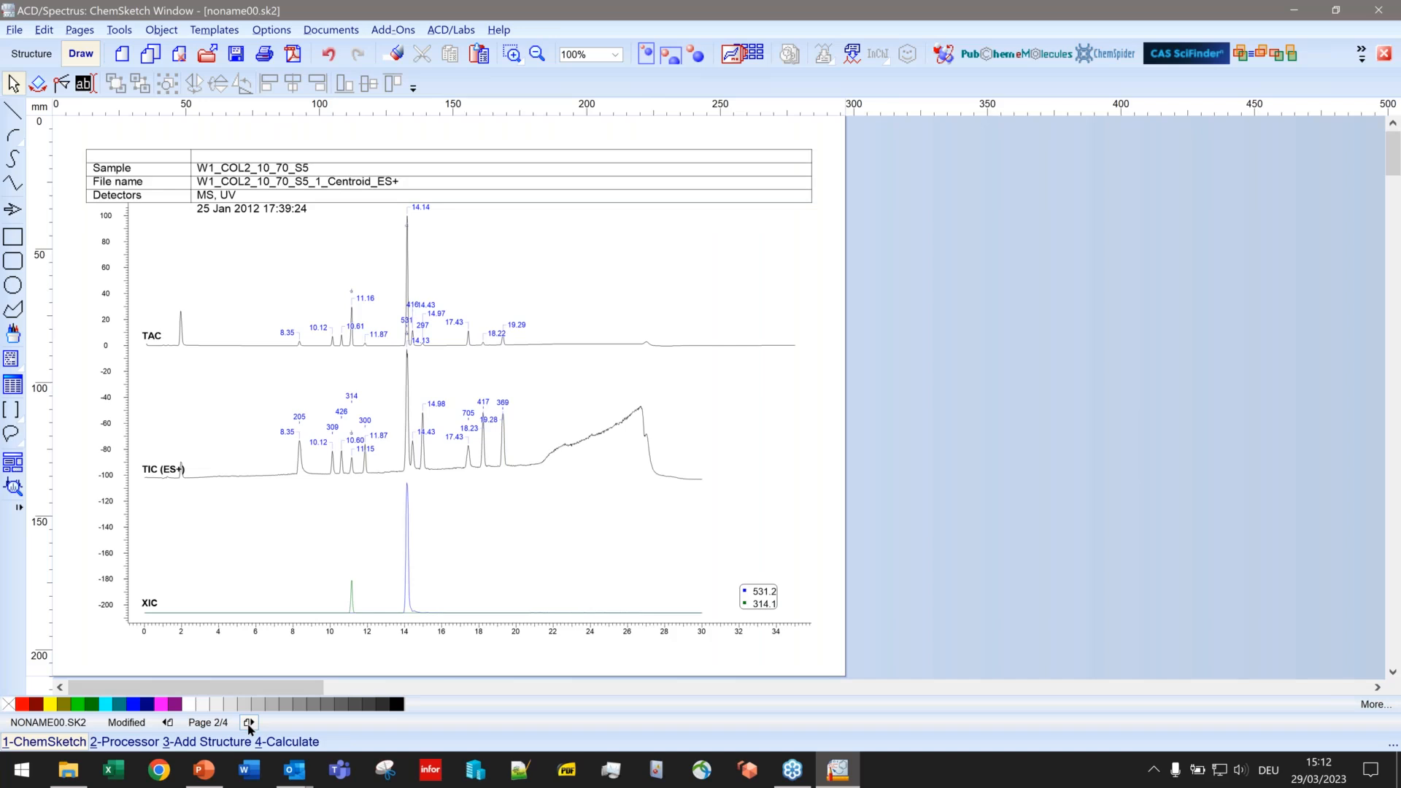
pyautogui.click(249, 723)
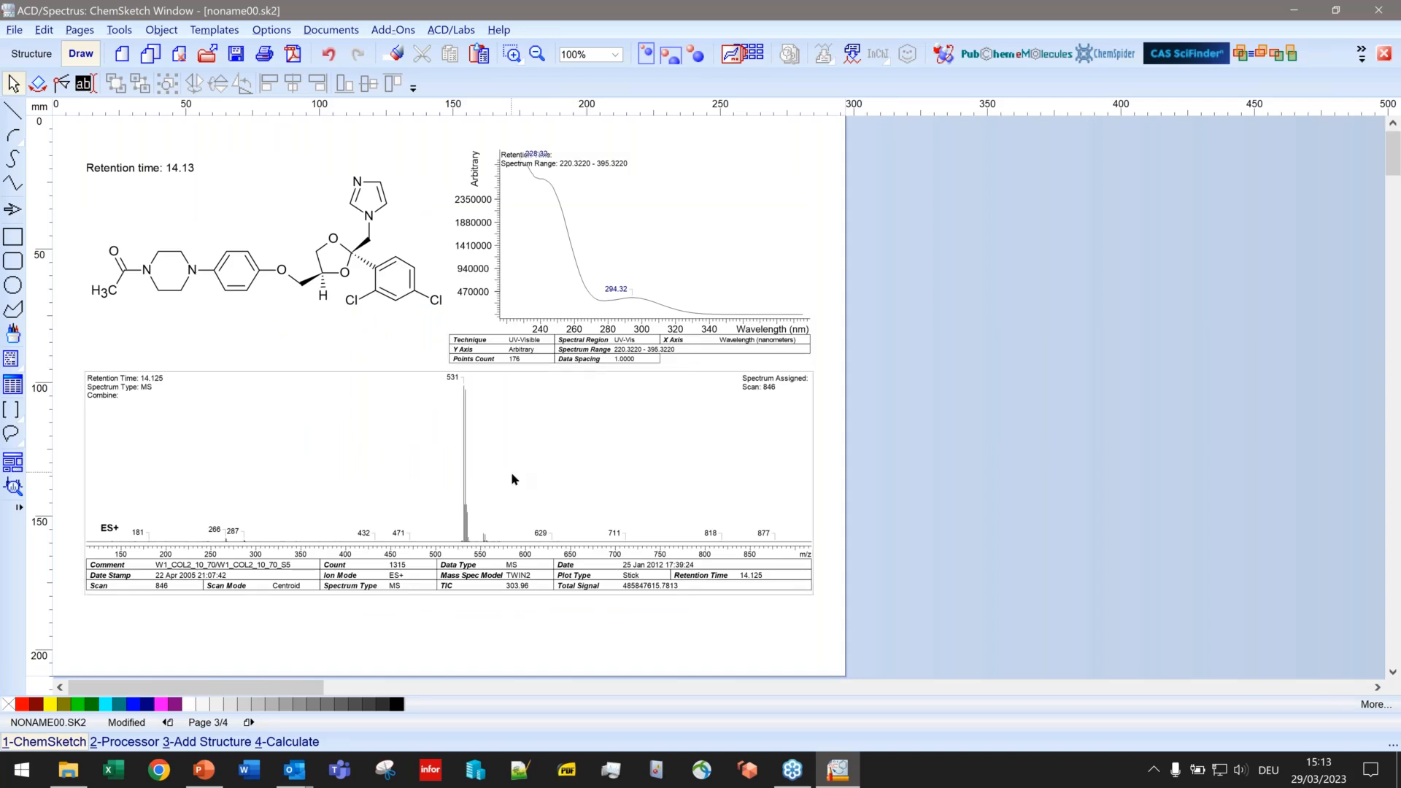
# Step: Add an inset of the peak cluster near m/z 531 inside the MS spectrum, enlarged to about 100 mm wide and 40 mm tall
pyautogui.click(15, 487)
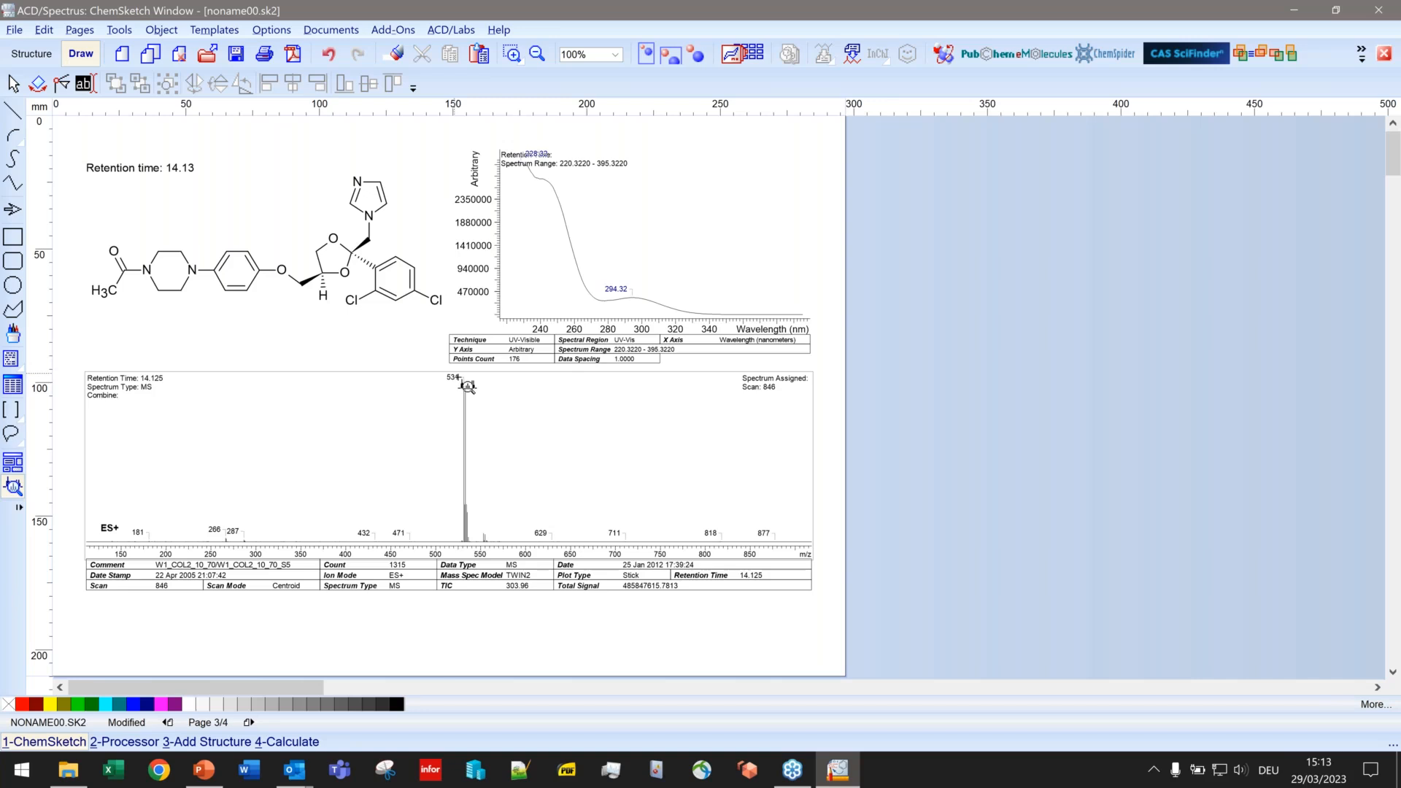
pyautogui.moveTo(464, 381); pyautogui.dragTo(491, 566)
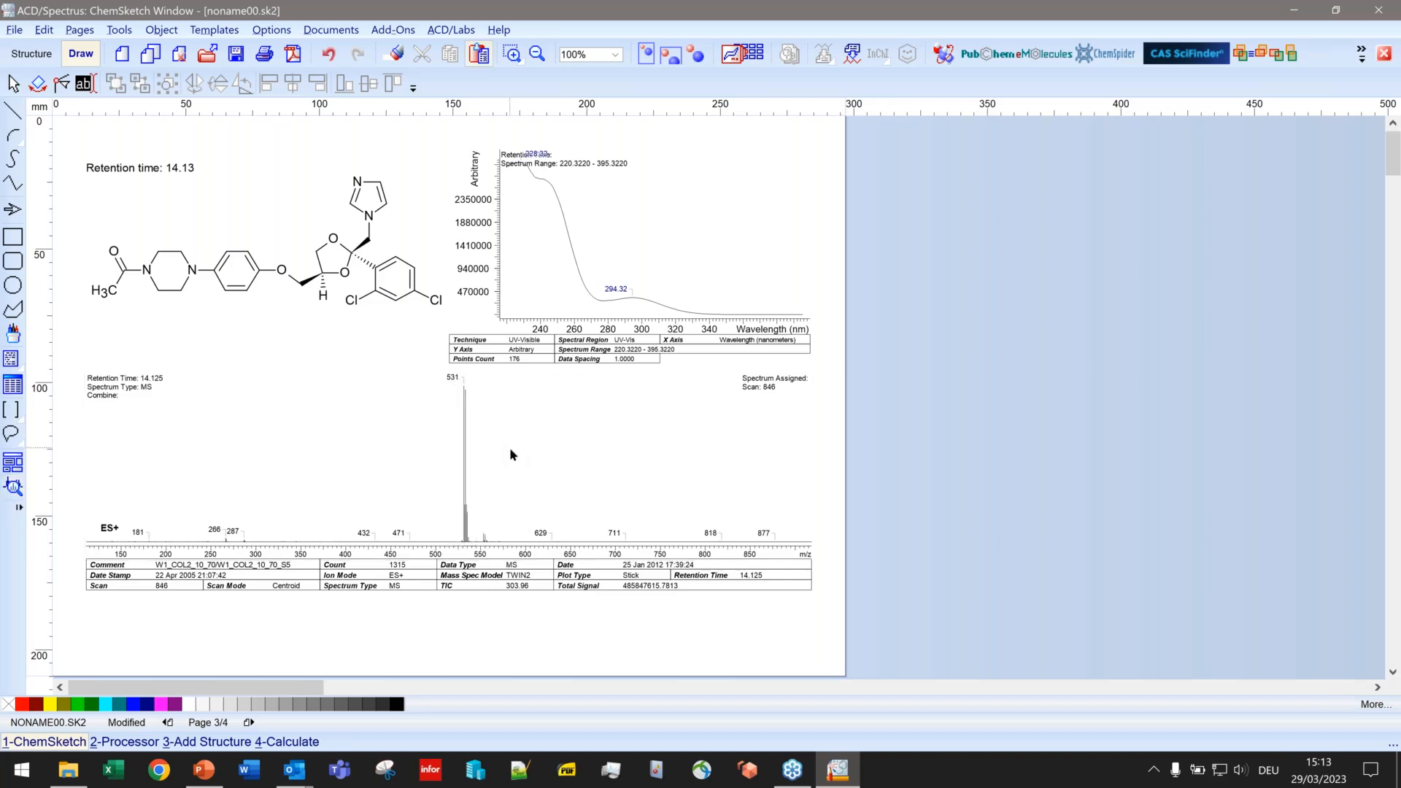
pyautogui.click(520, 448)
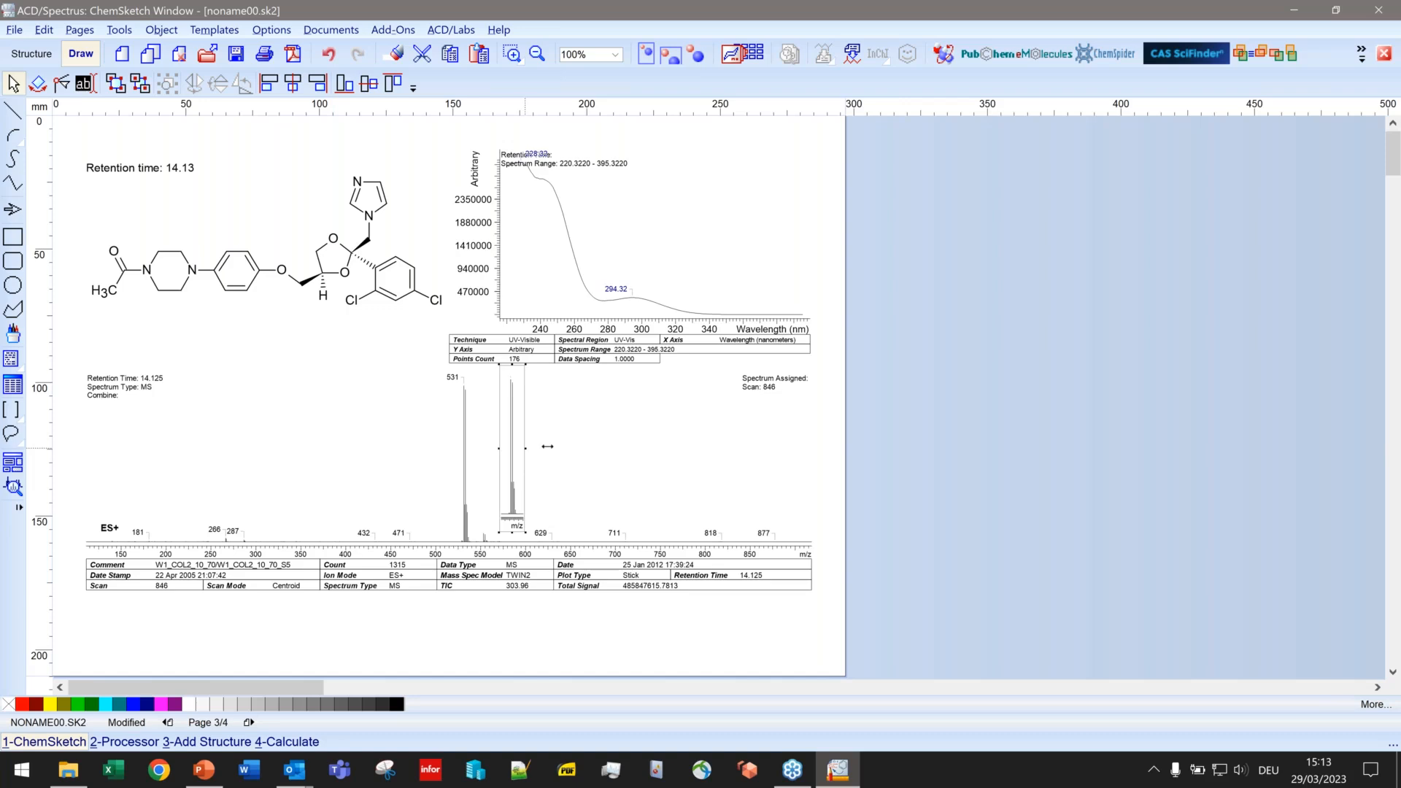
pyautogui.moveTo(547, 447); pyautogui.dragTo(770, 448)
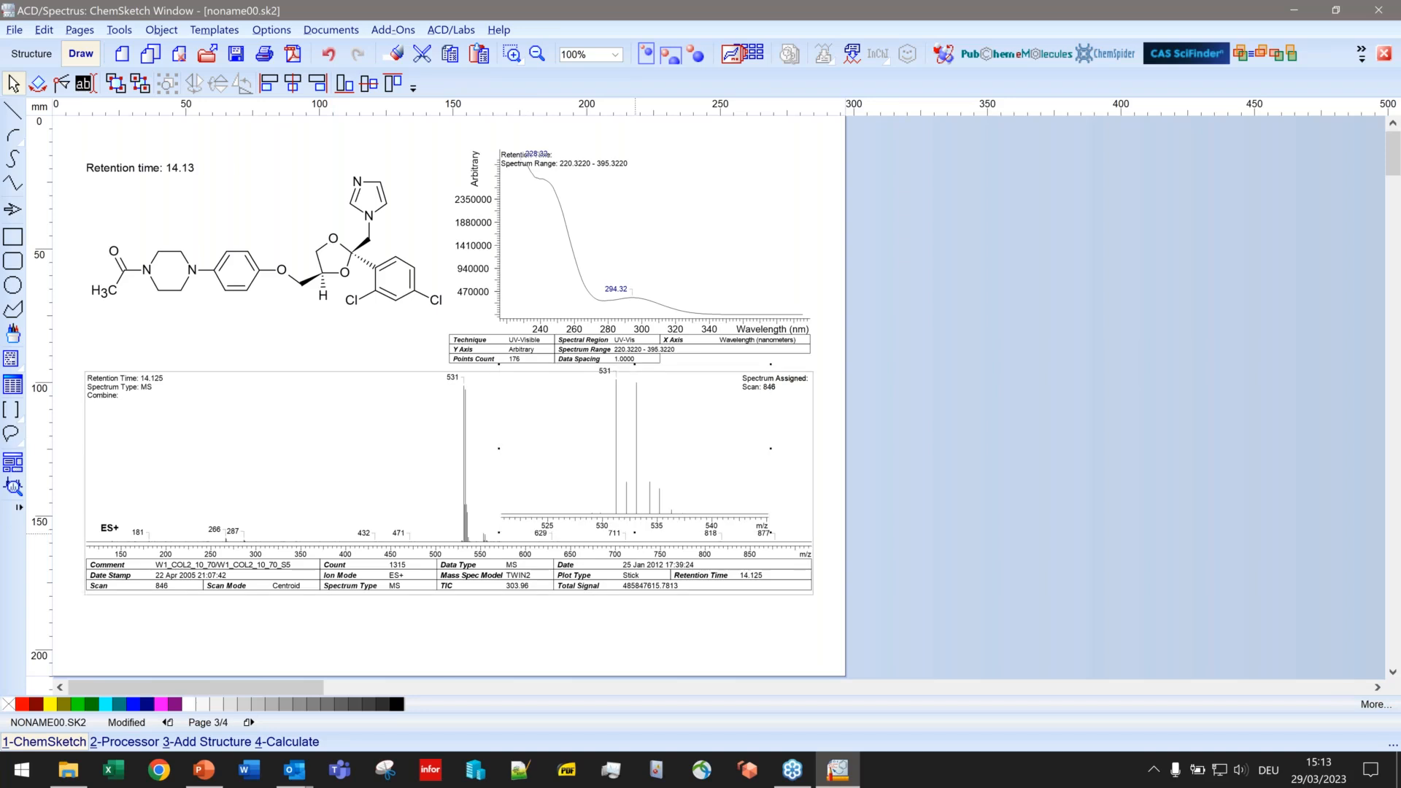
pyautogui.moveTo(634, 533); pyautogui.dragTo(622, 463)
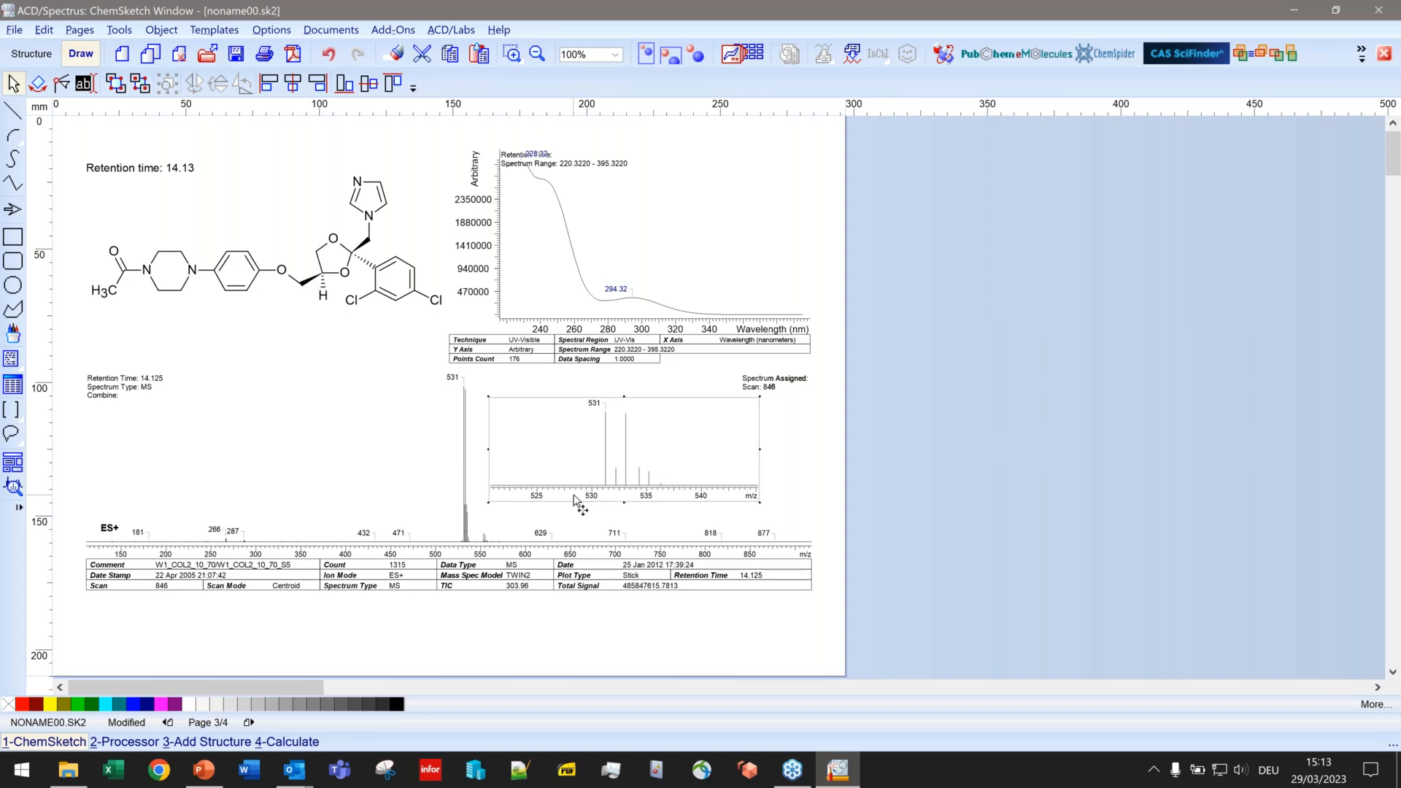
pyautogui.click(592, 635)
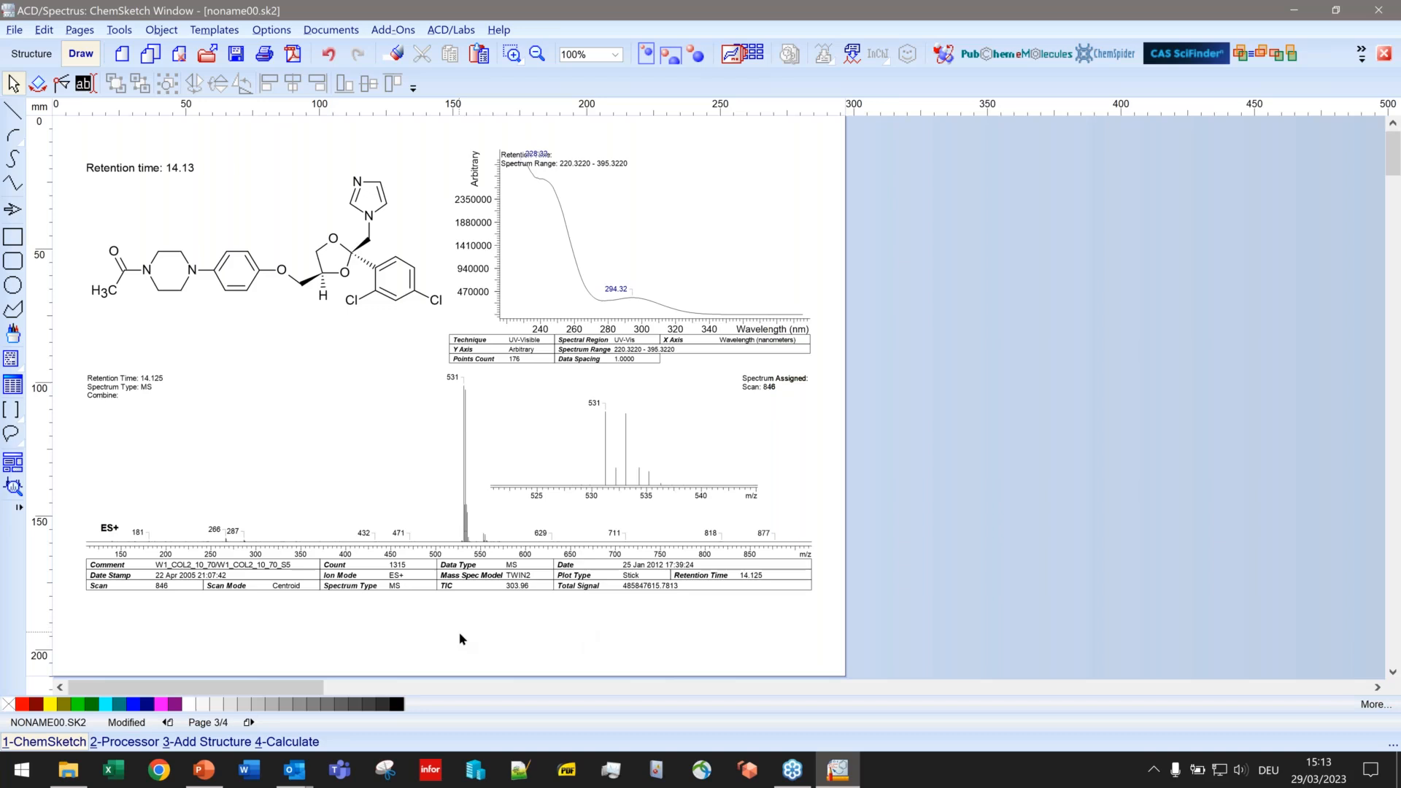
# Step: Copy the MS spectrum together with its inset onto the PowerPoint slide "Copy / Paste Objects" and place it in the slide's lower half
pyautogui.click(493, 527)
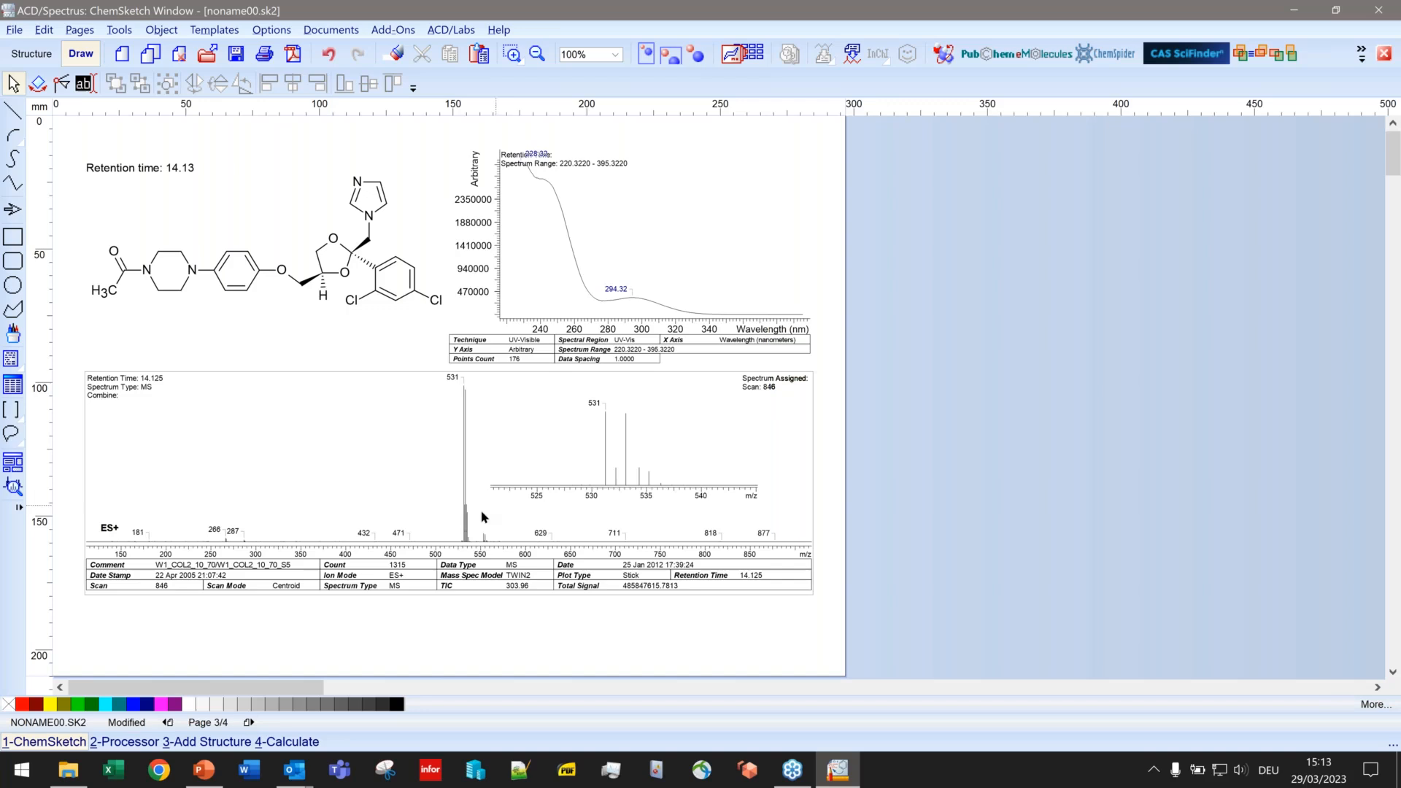
pyautogui.click(383, 510)
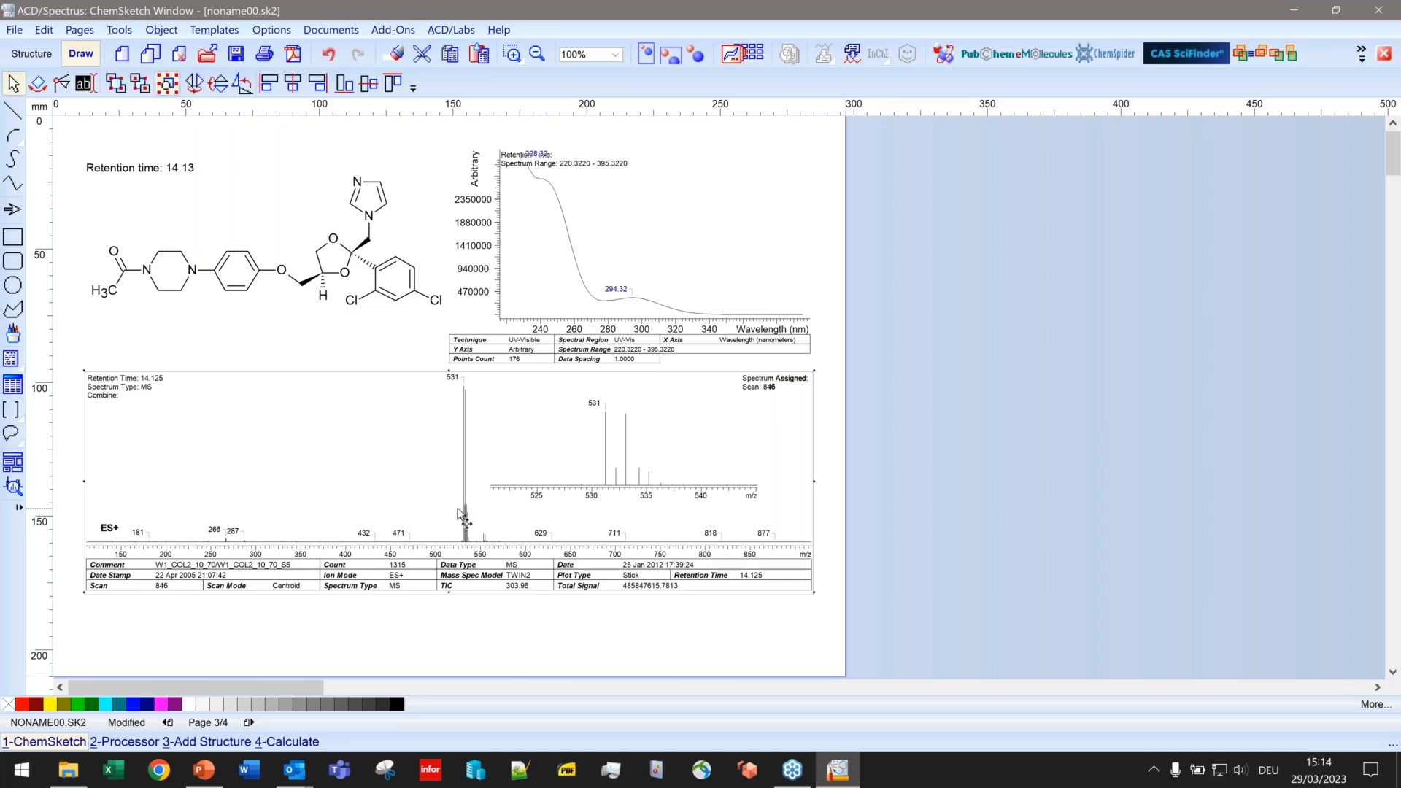
pyautogui.click(591, 490)
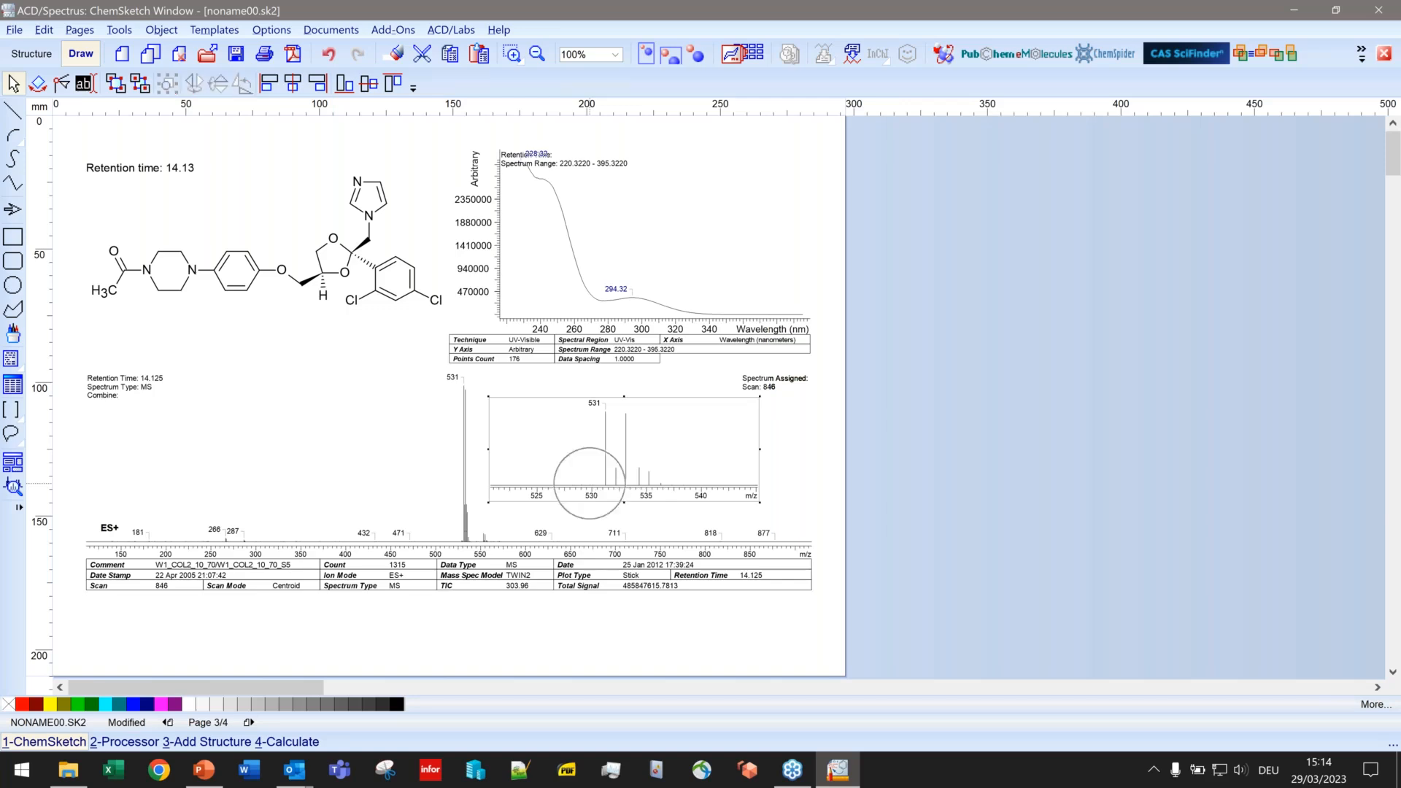
pyautogui.click(406, 483)
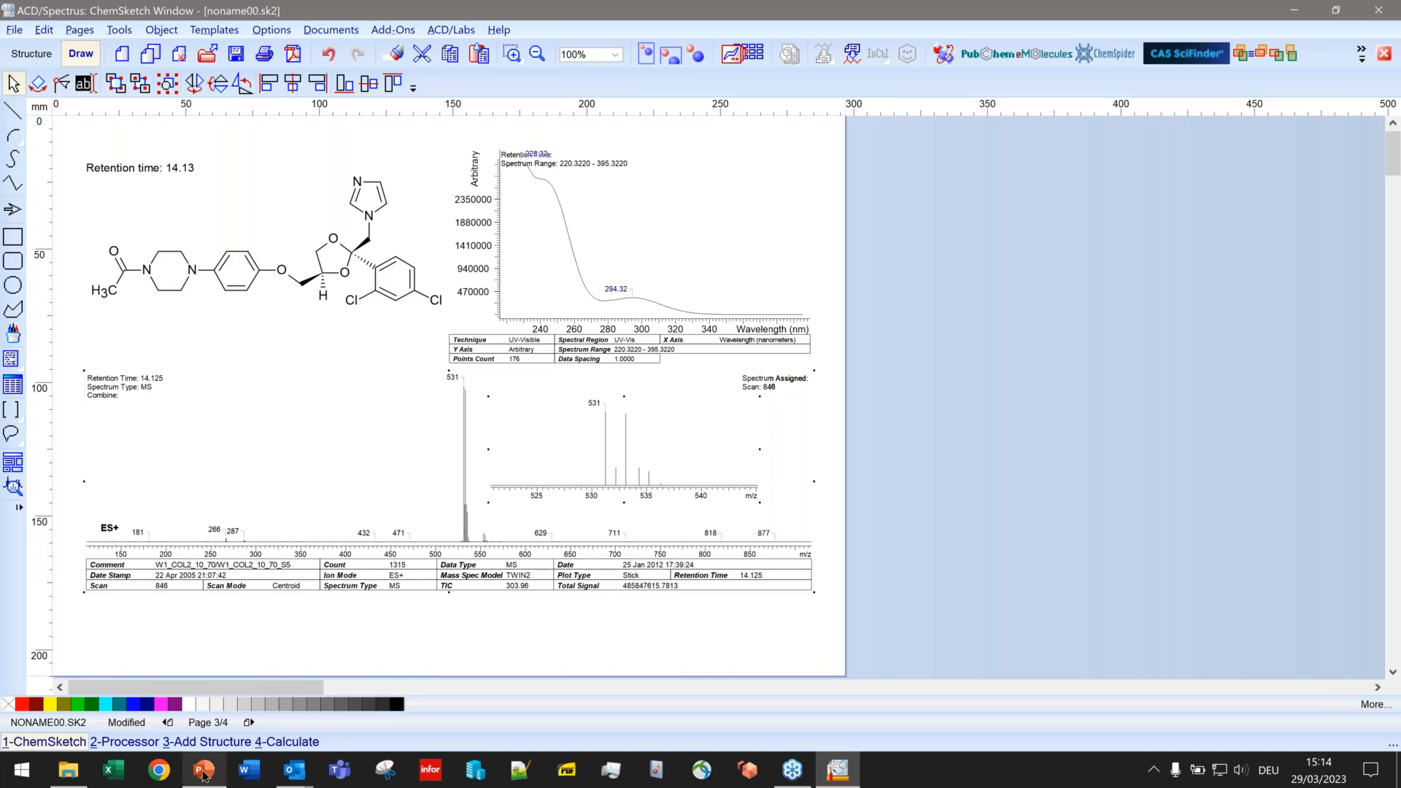
pyautogui.moveTo(204, 775)
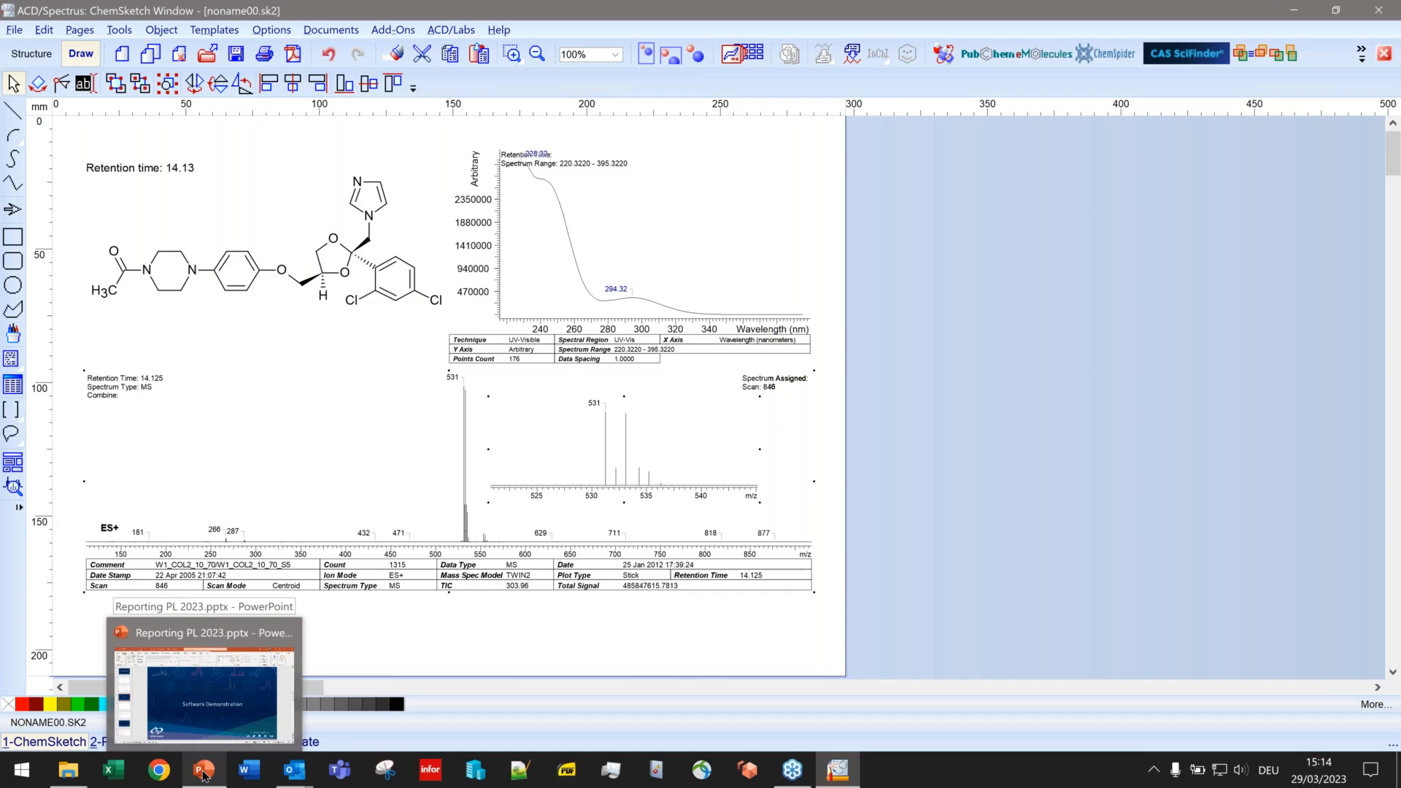
pyautogui.click(204, 774)
pyautogui.scroll(-1, 520, 365)
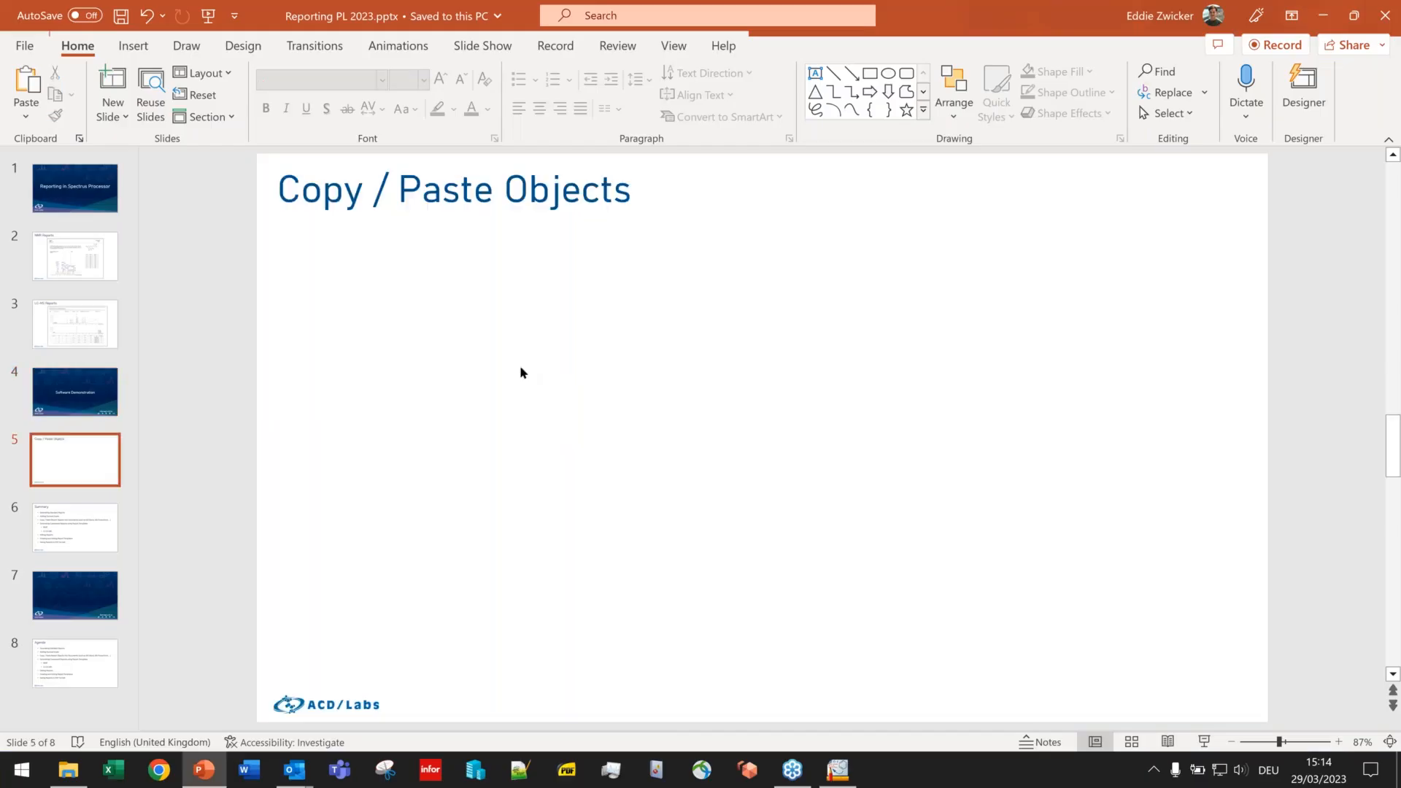
pyautogui.hotkey('ctrl', 'v')
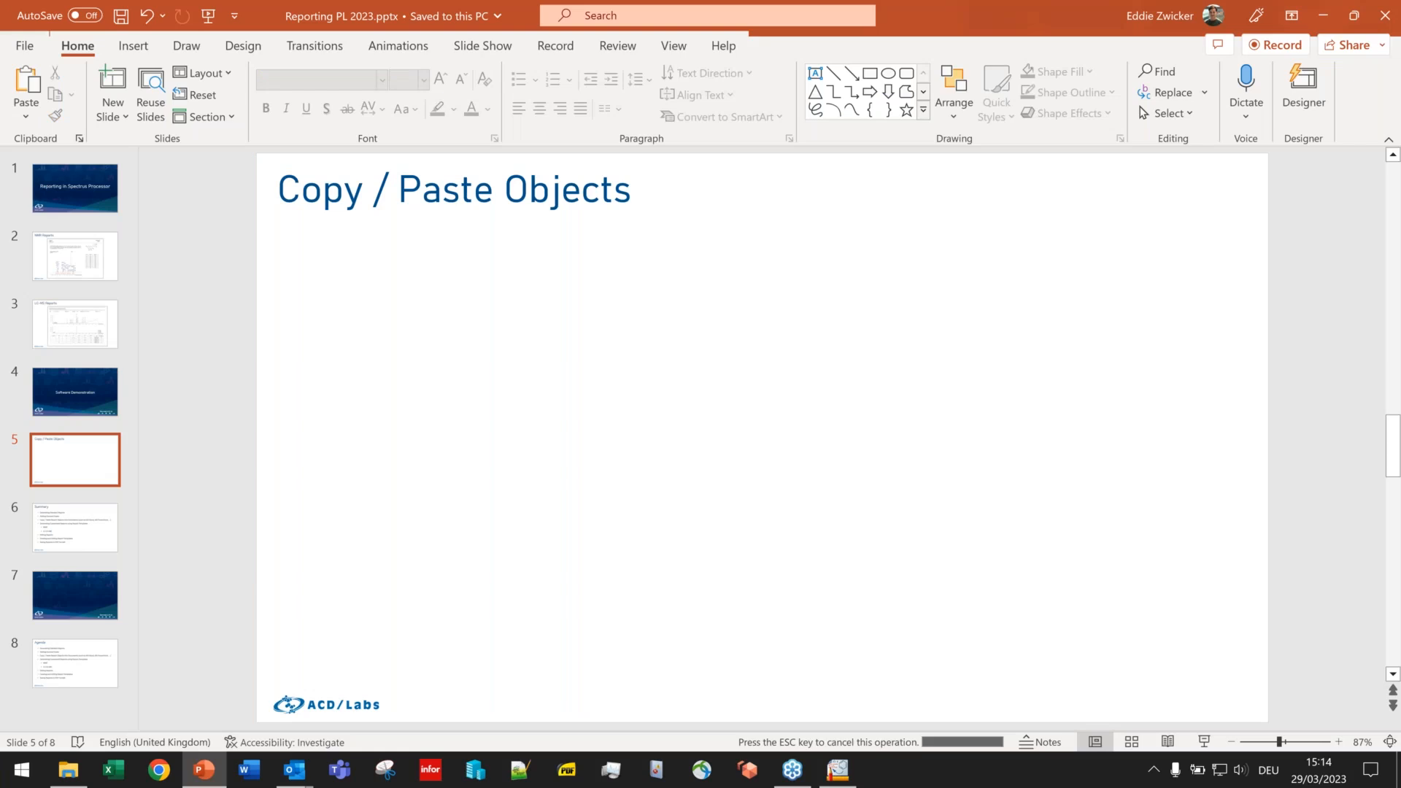
pyautogui.moveTo(648, 431); pyautogui.dragTo(648, 531)
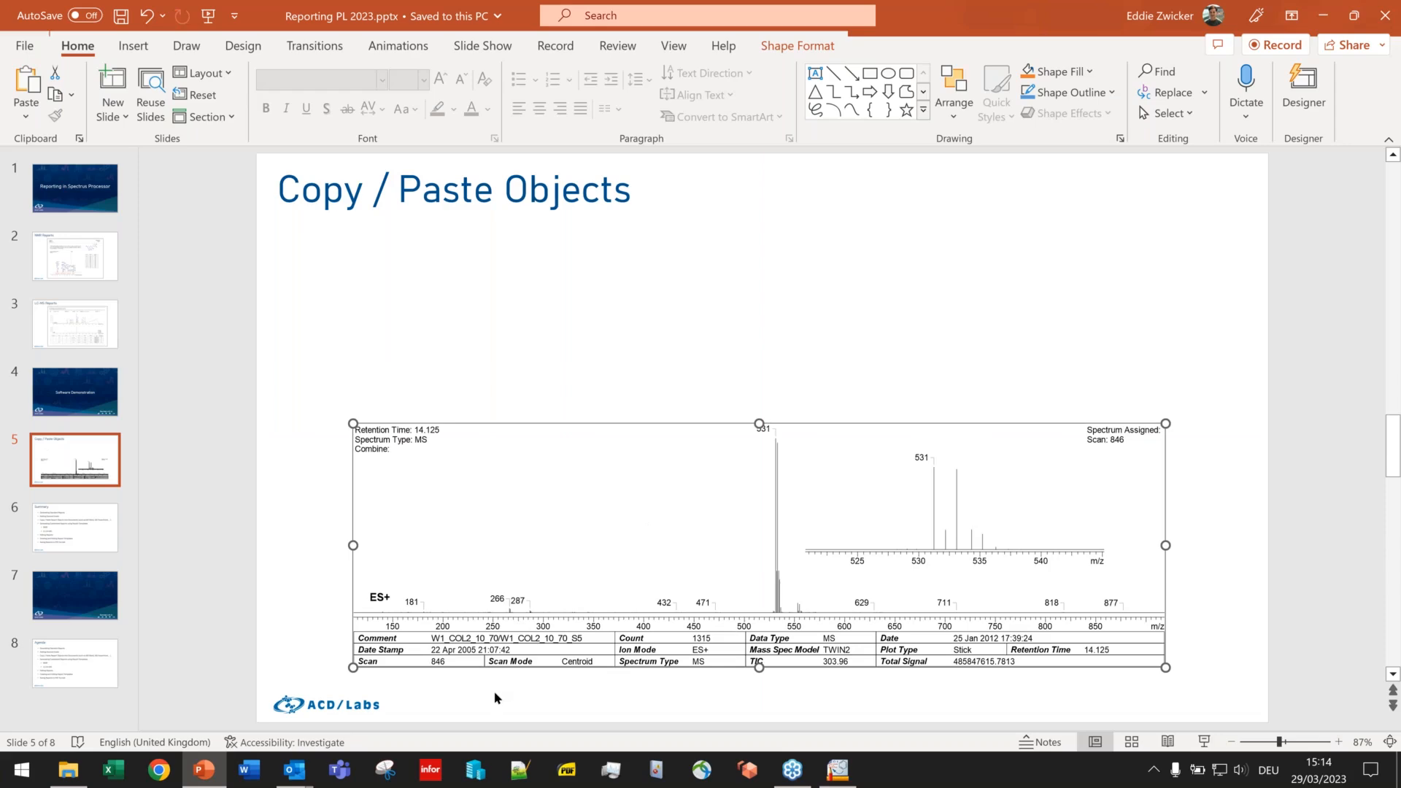
# Step: Copy the report's structure with its retention time label and paste it as a picture above the MS spectrum on the PowerPoint slide
pyautogui.click(839, 769)
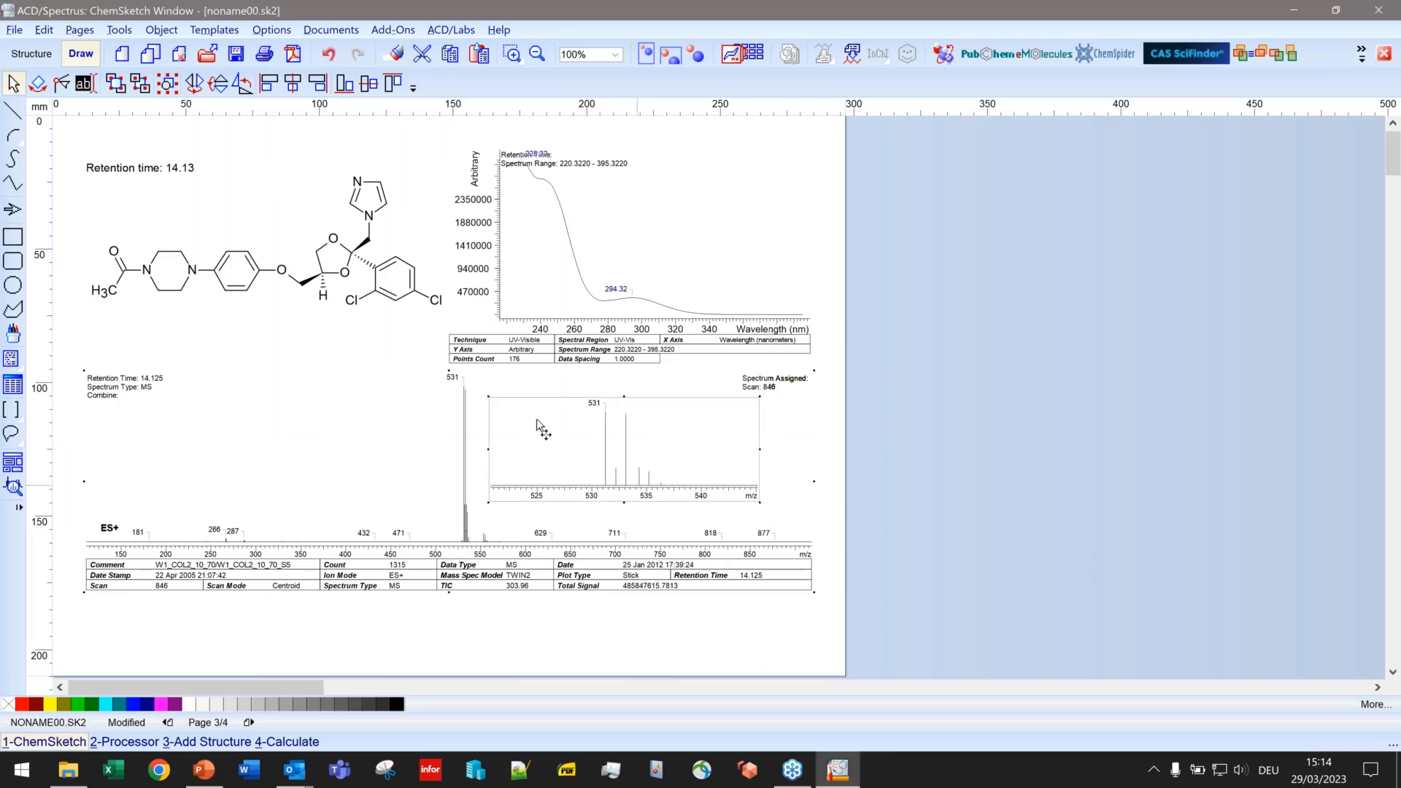
pyautogui.click(413, 294)
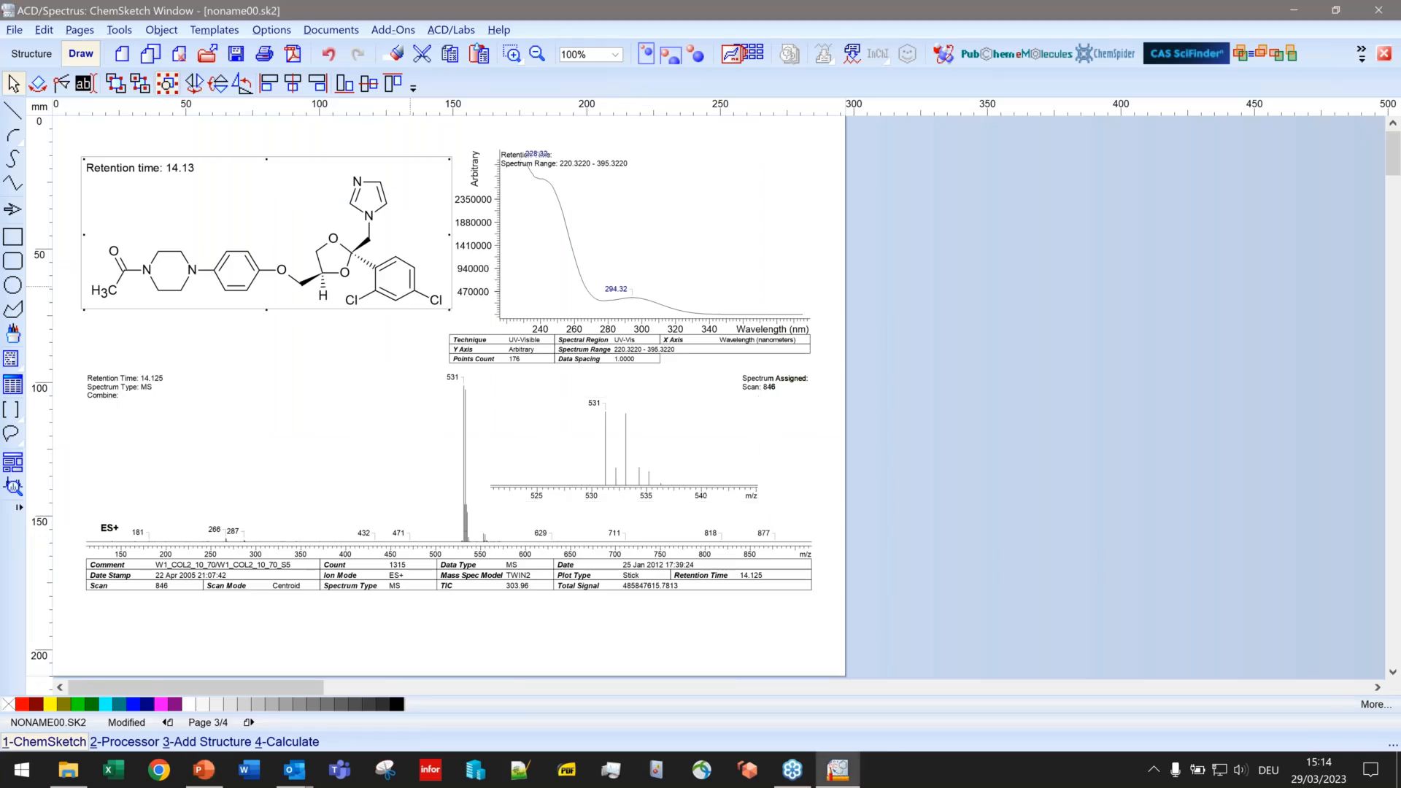
pyautogui.click(203, 771)
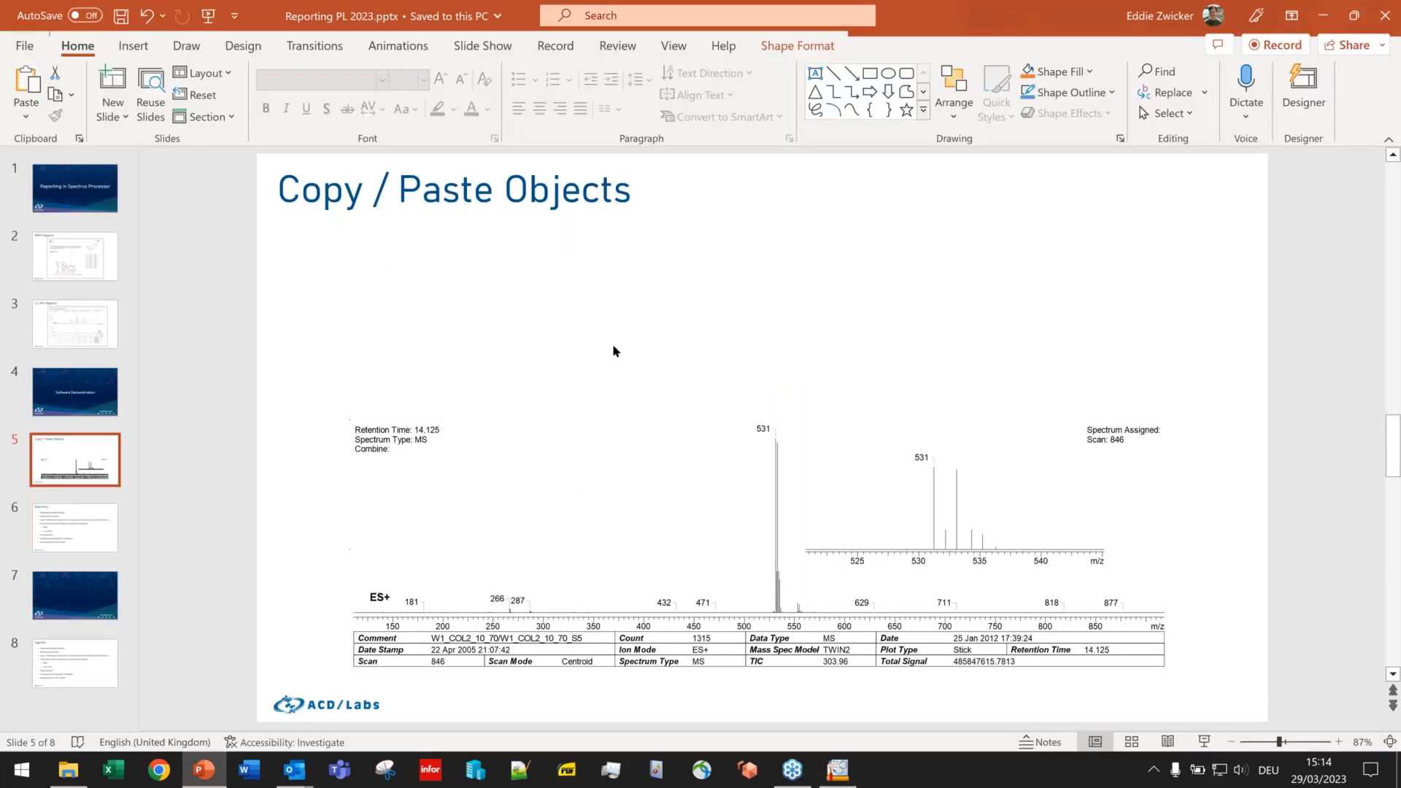
pyautogui.rightClick(680, 299)
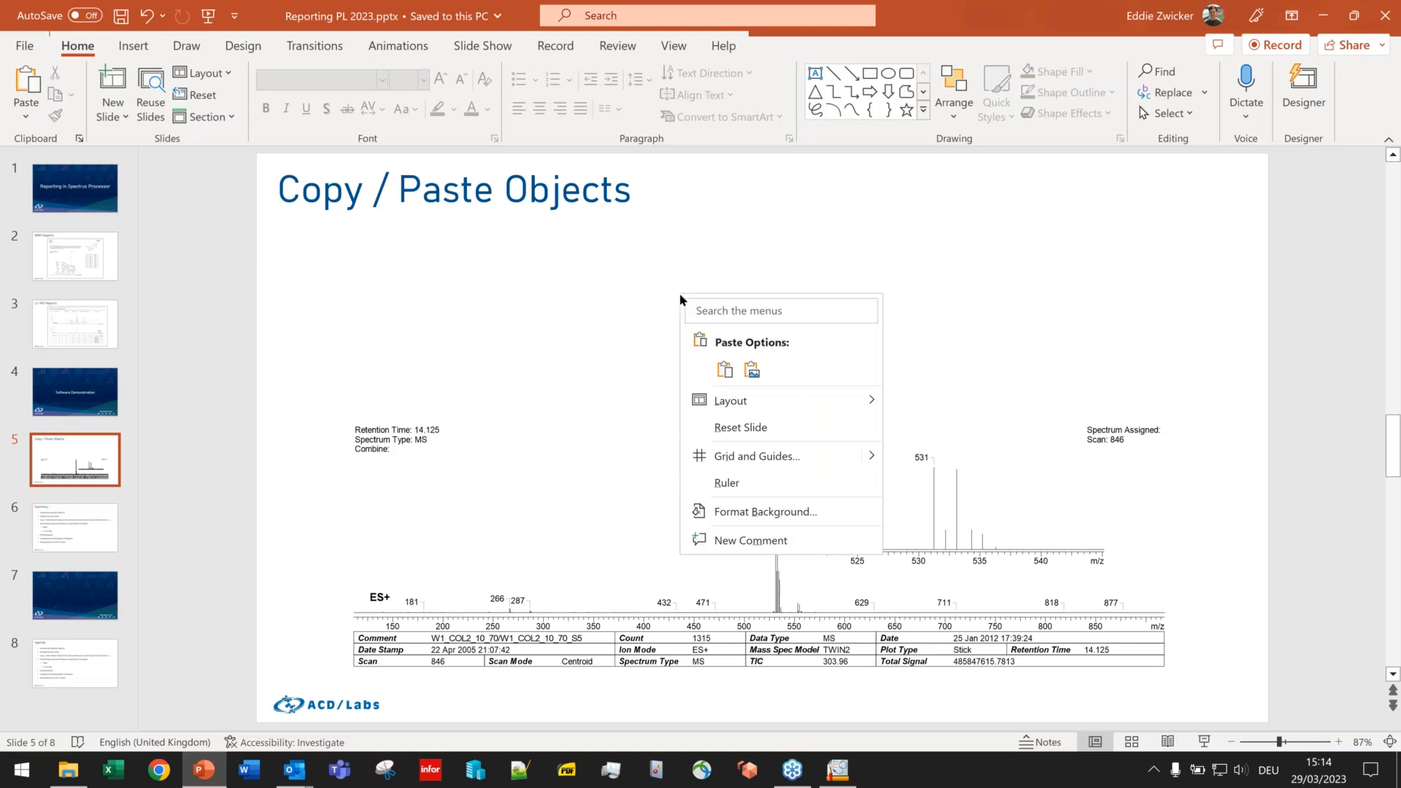
pyautogui.click(751, 372)
pyautogui.moveTo(723, 430); pyautogui.dragTo(639, 323)
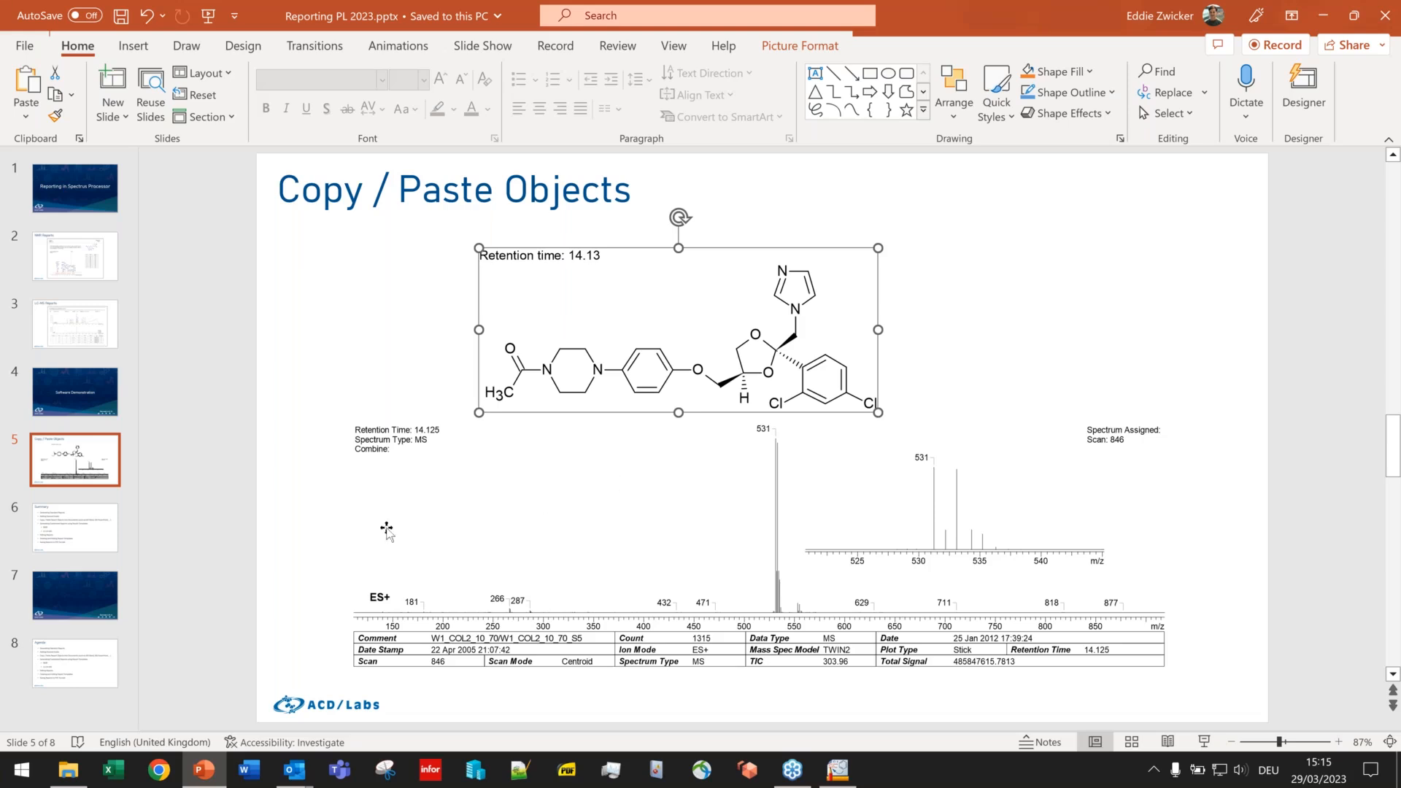
pyautogui.click(299, 539)
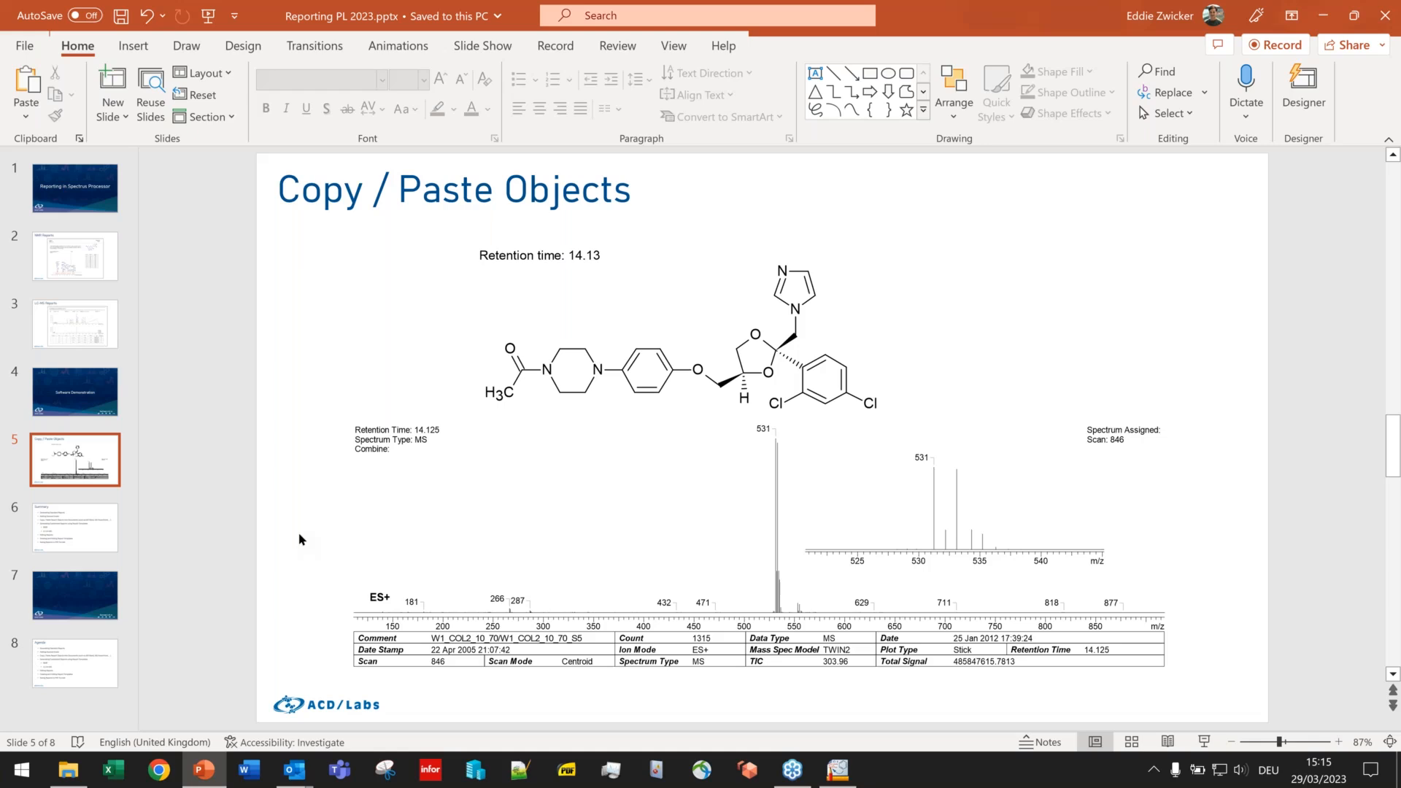
# Step: Return to ChemSketch, close the LC/MS report without saving it, and display the CATECHIN spectrum in the Processor window
pyautogui.click(834, 773)
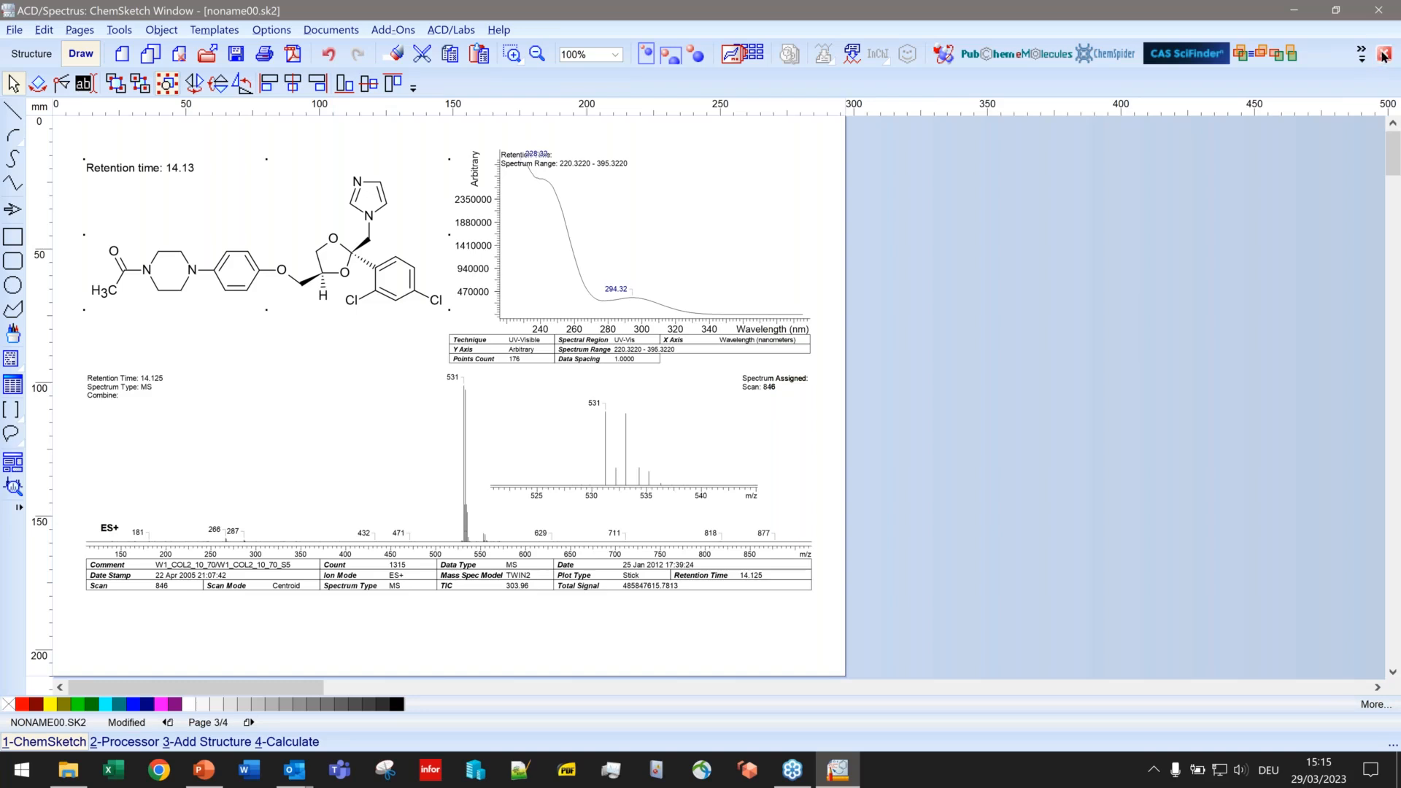
pyautogui.click(687, 413)
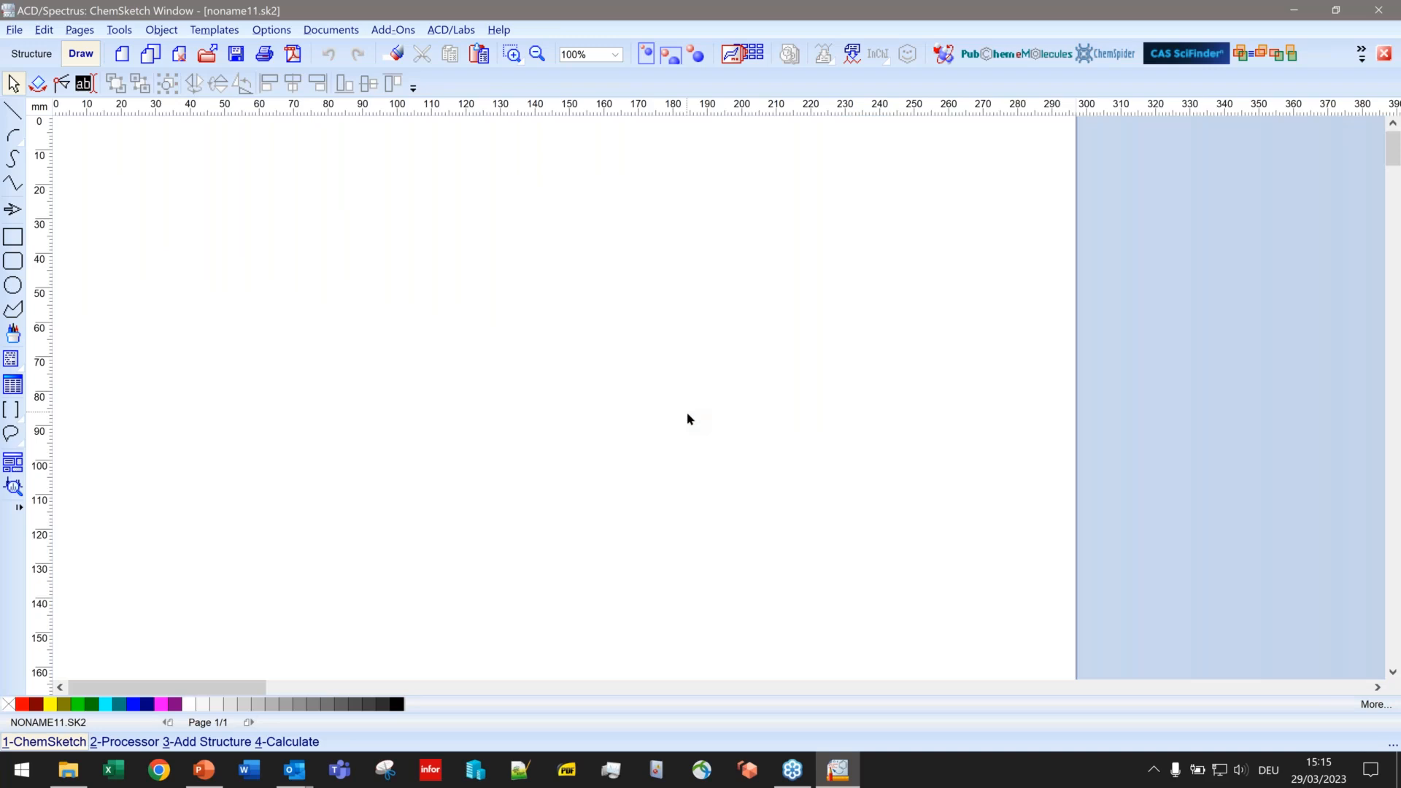
pyautogui.click(129, 742)
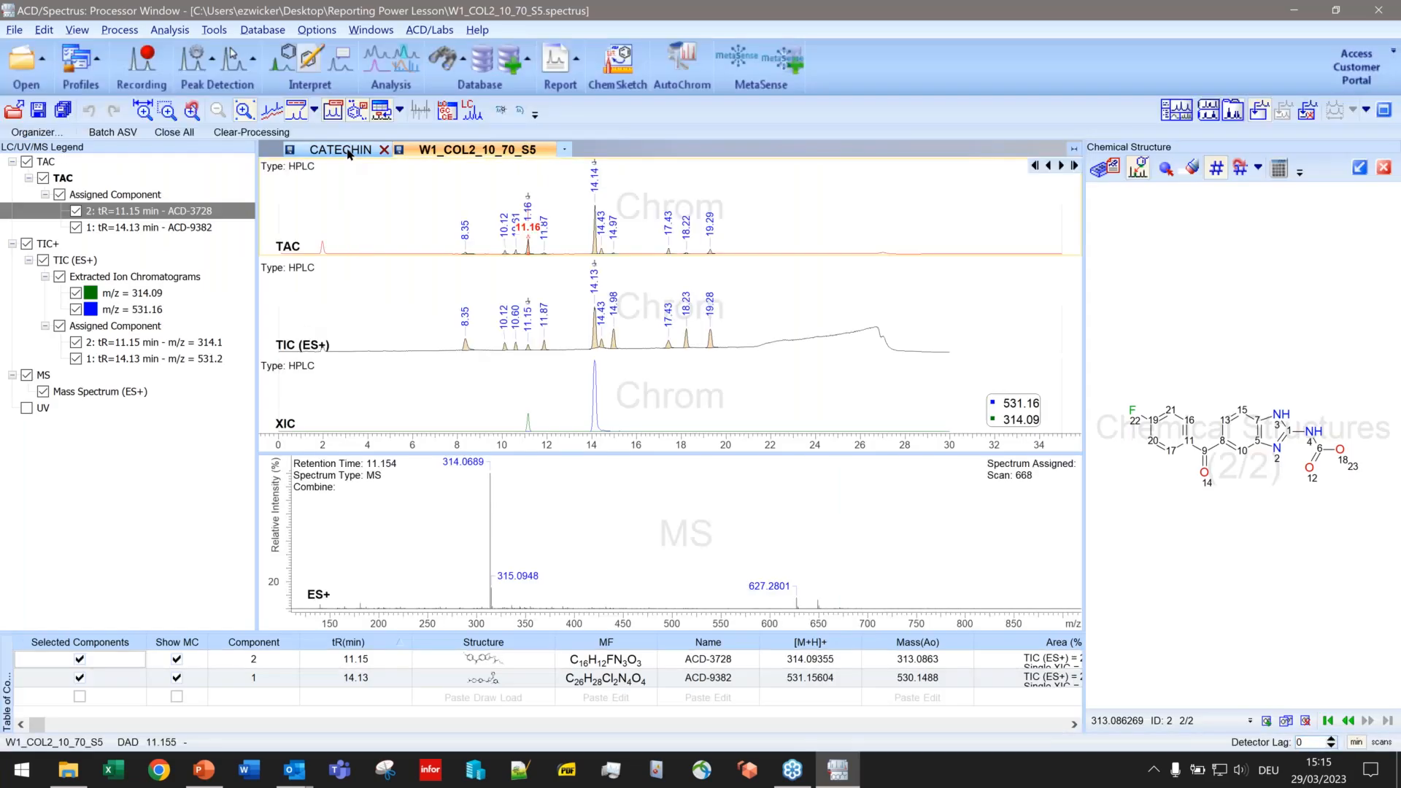
pyautogui.click(349, 151)
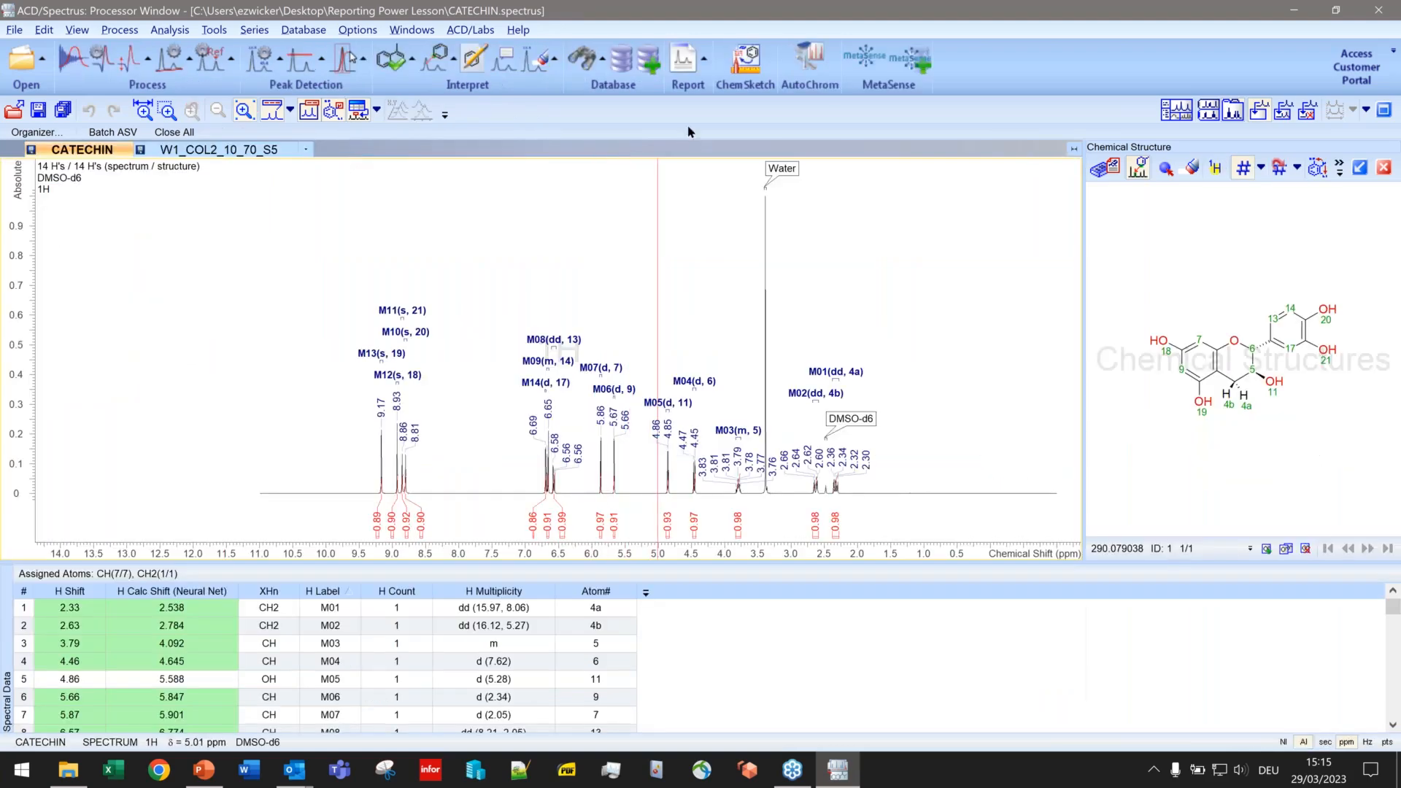
# Step: Add 1D_NMR_1H_Spectrum_and_ToA.SK2 from the Reporting Power Lesson folder as the report template for 1D NMR data
pyautogui.click(706, 69)
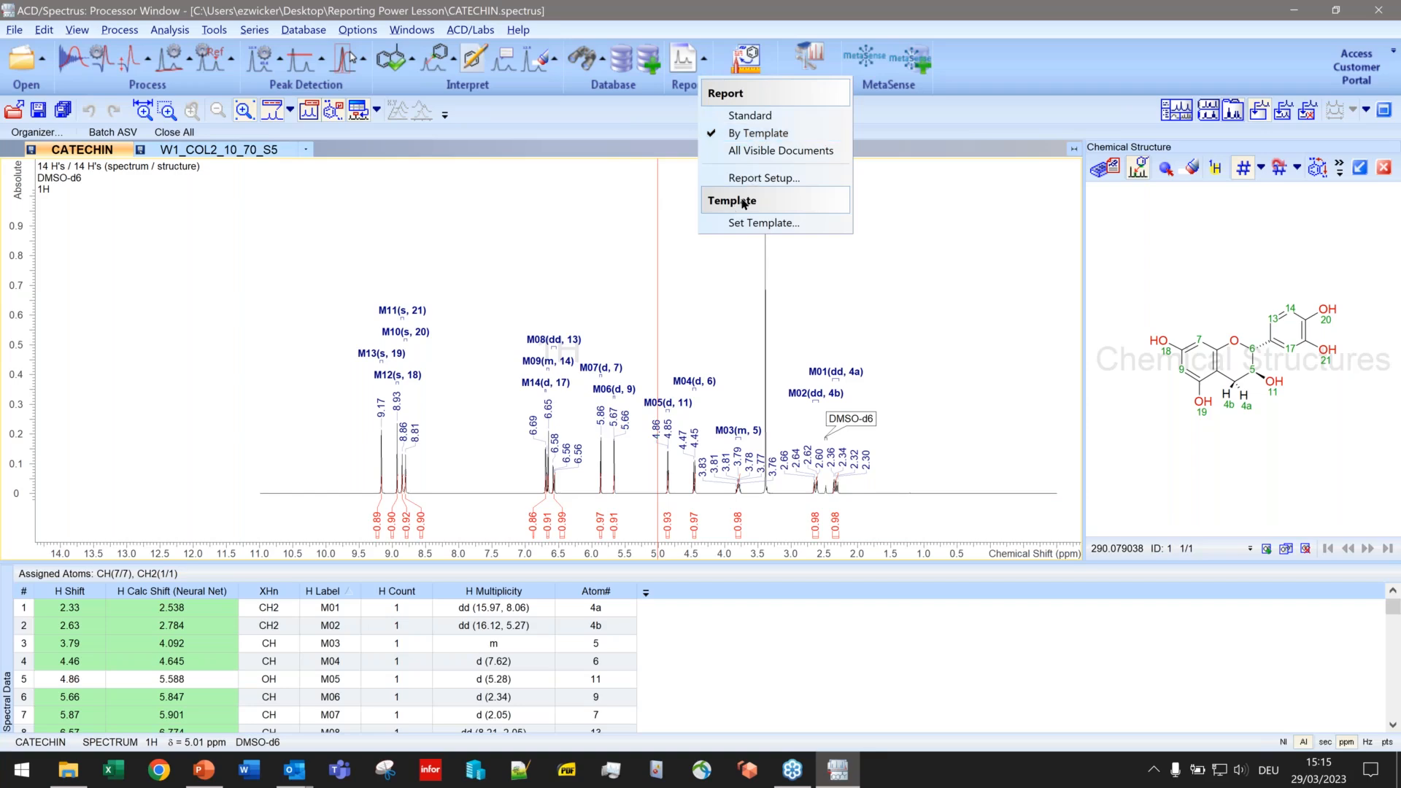
pyautogui.click(805, 228)
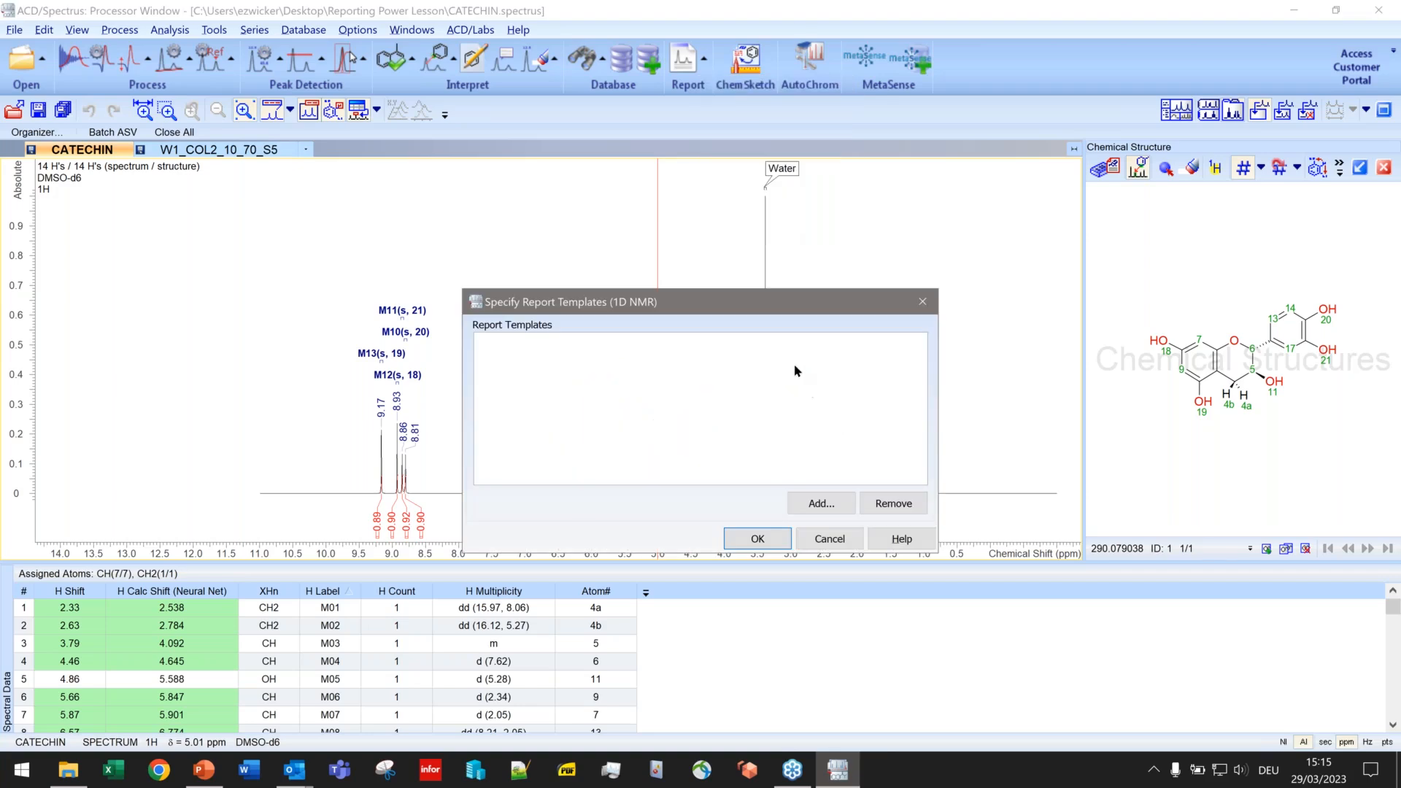
pyautogui.click(837, 503)
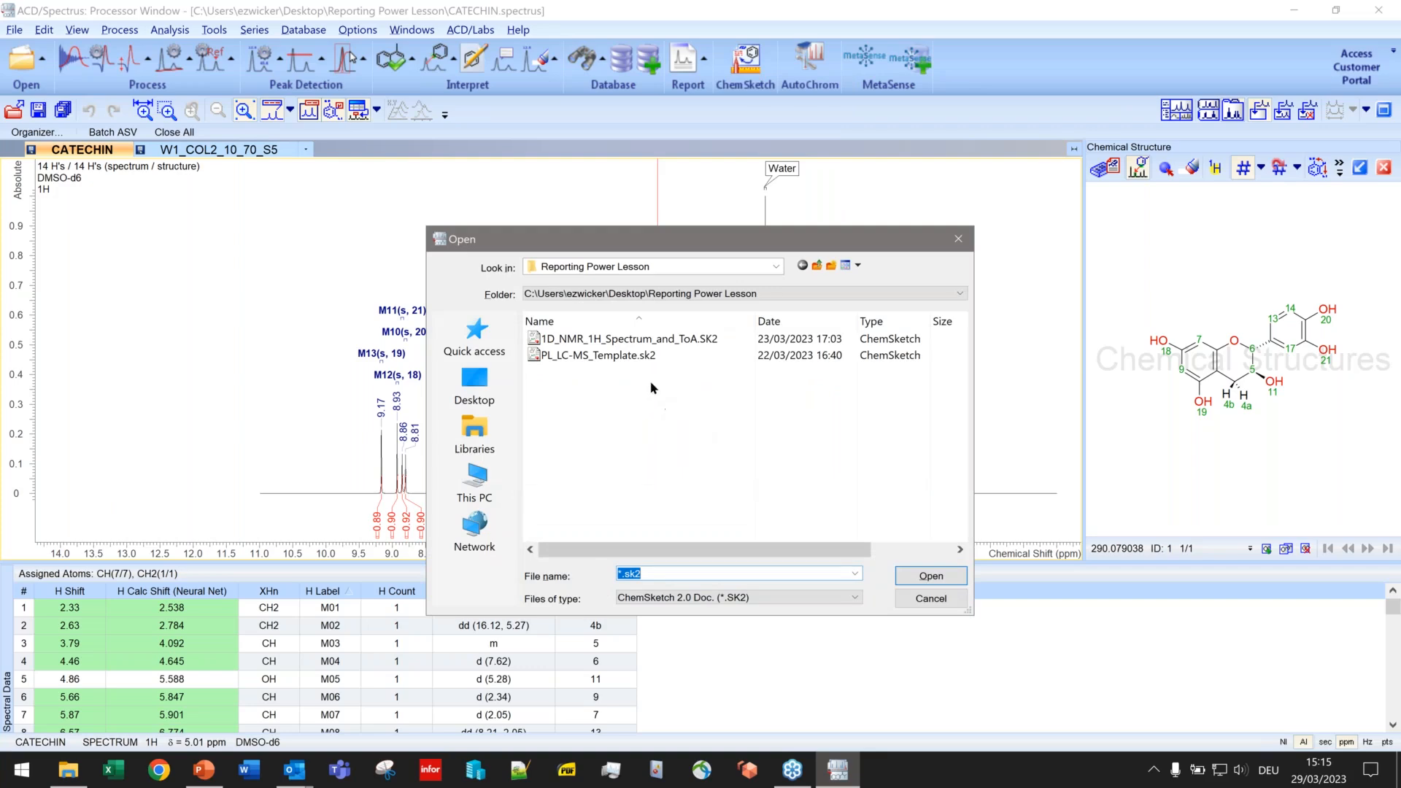
pyautogui.click(618, 345)
pyautogui.doubleClick(619, 341)
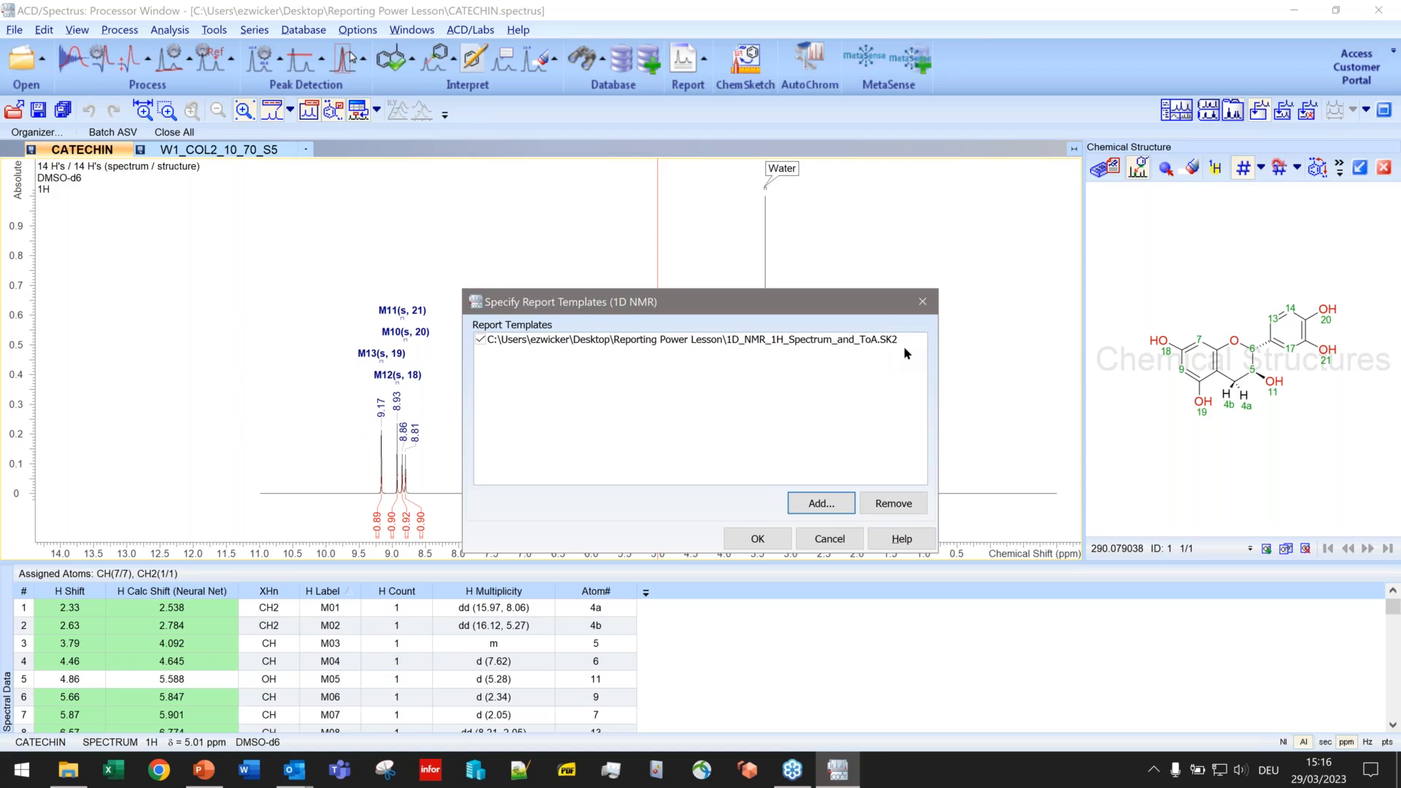
pyautogui.click(777, 540)
# Step: Create the CATECHIN report by template and shift its spectrum about 8 mm right and 4 mm up
pyautogui.click(704, 60)
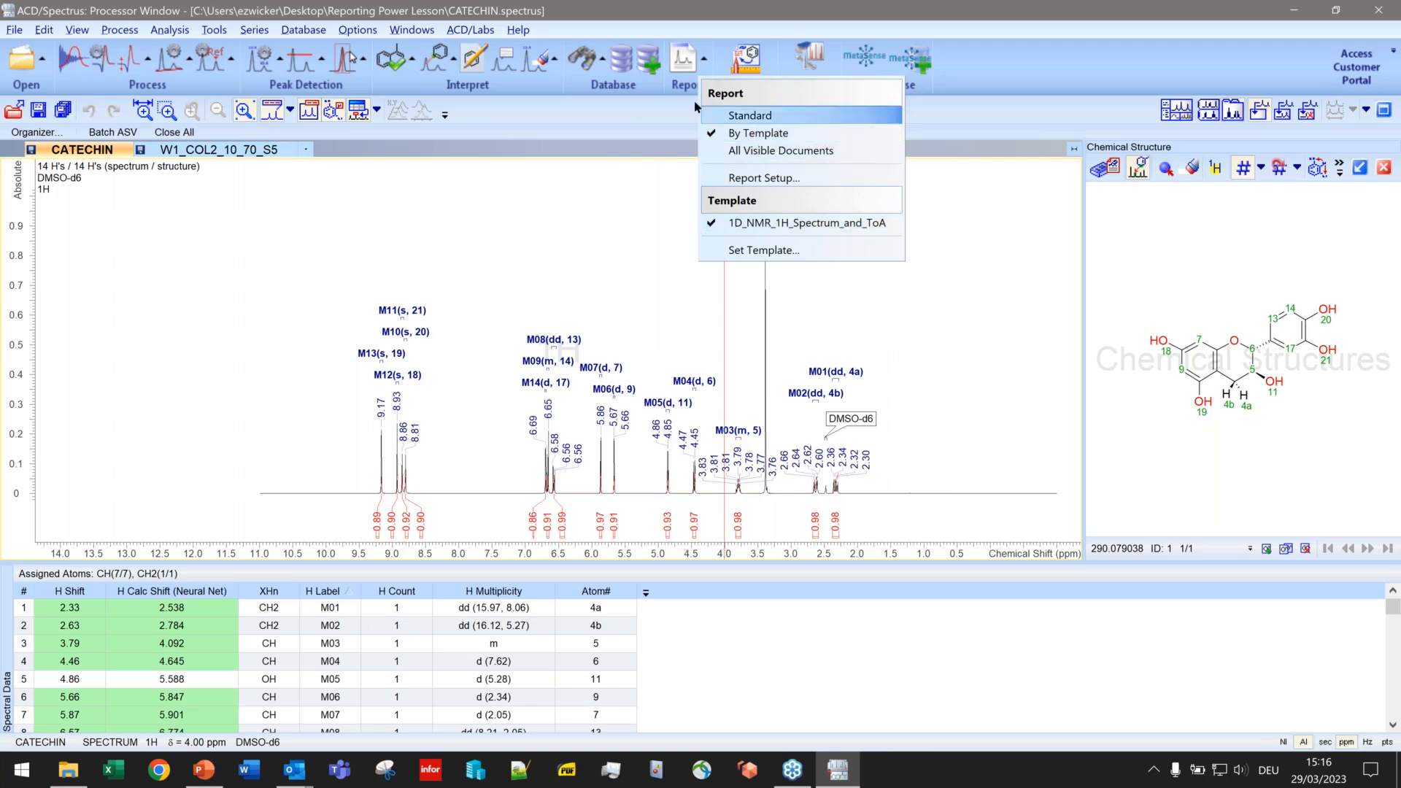
pyautogui.click(683, 66)
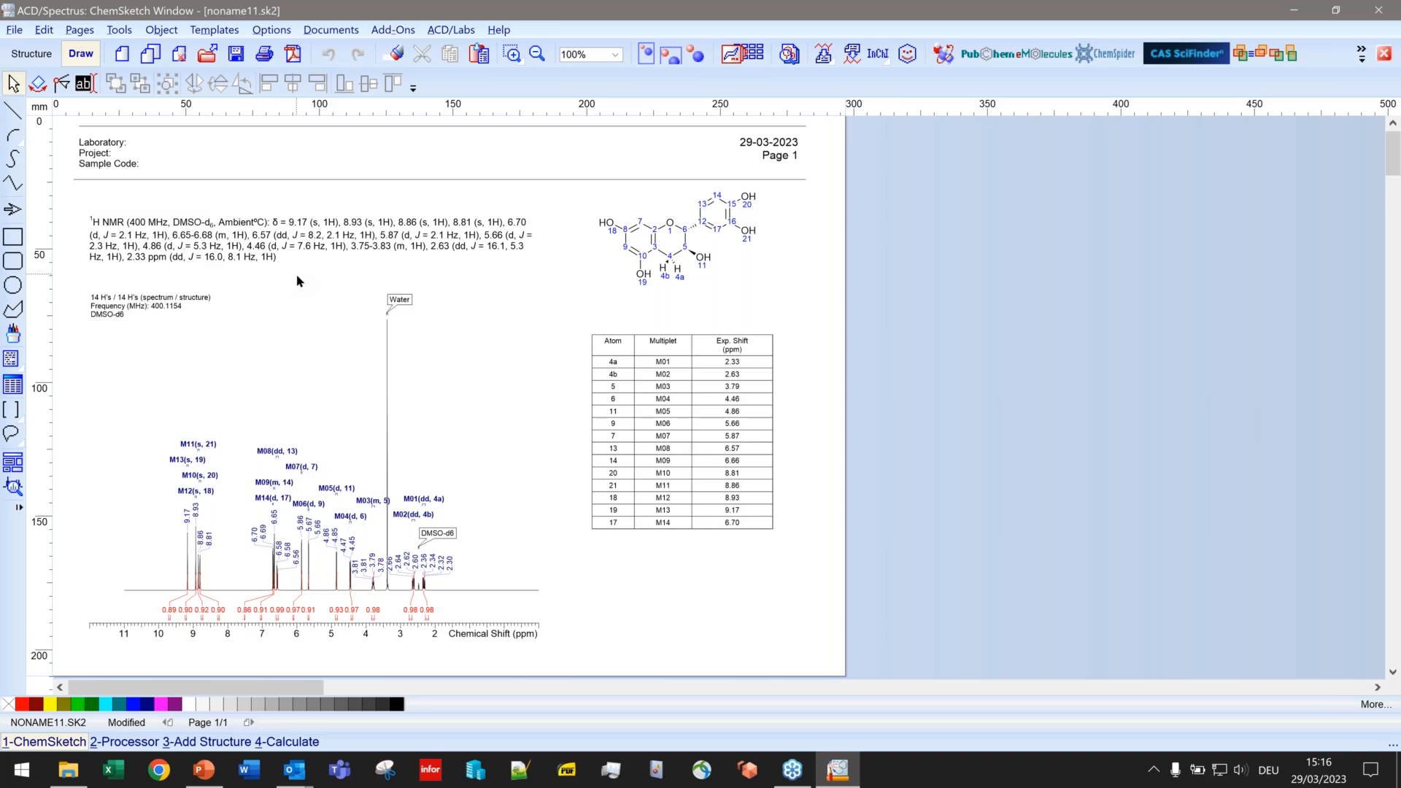
pyautogui.click(332, 322)
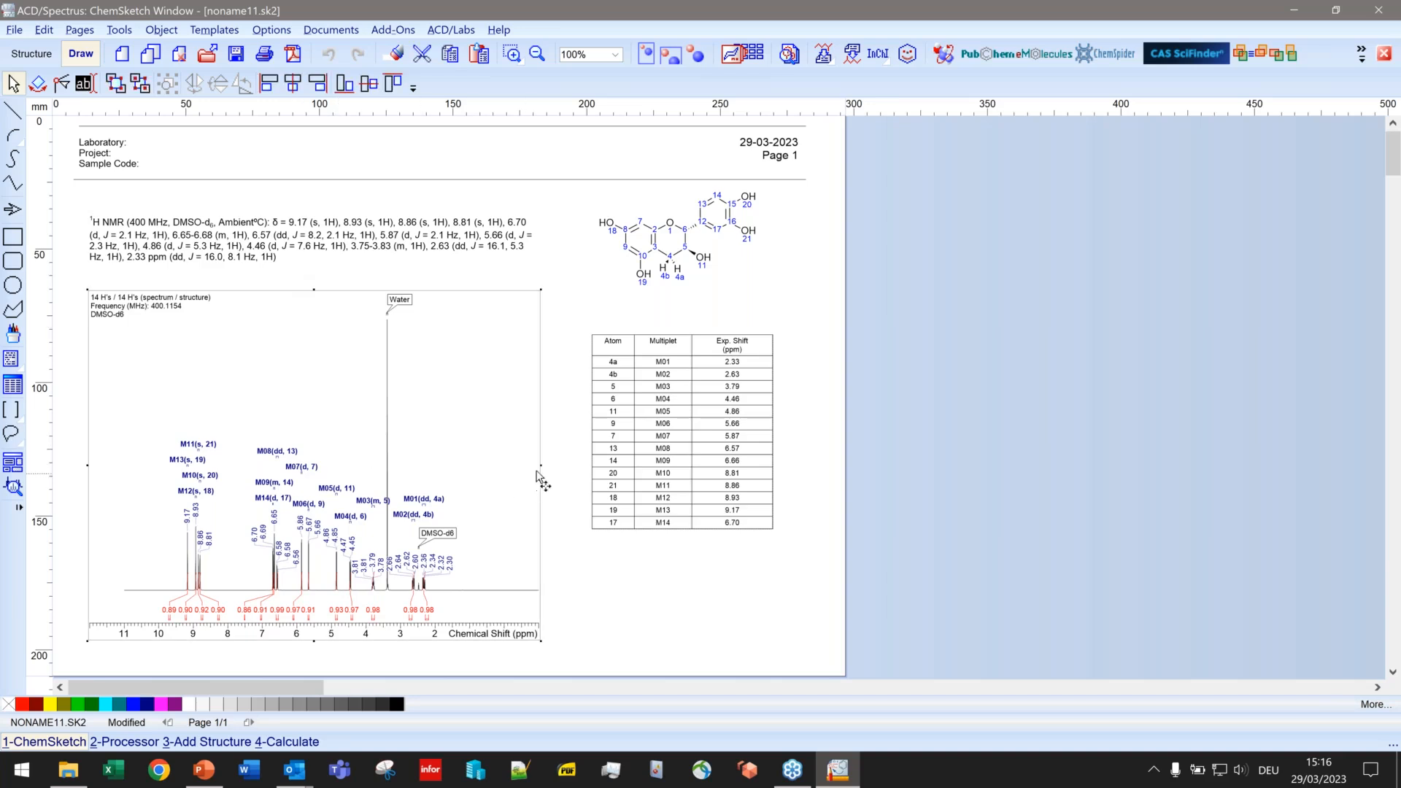
pyautogui.moveTo(540, 467)
pyautogui.mouseDown()
pyautogui.moveTo(562, 469)
pyautogui.moveTo(547, 462)
pyautogui.moveTo(563, 453)
pyautogui.mouseUp()
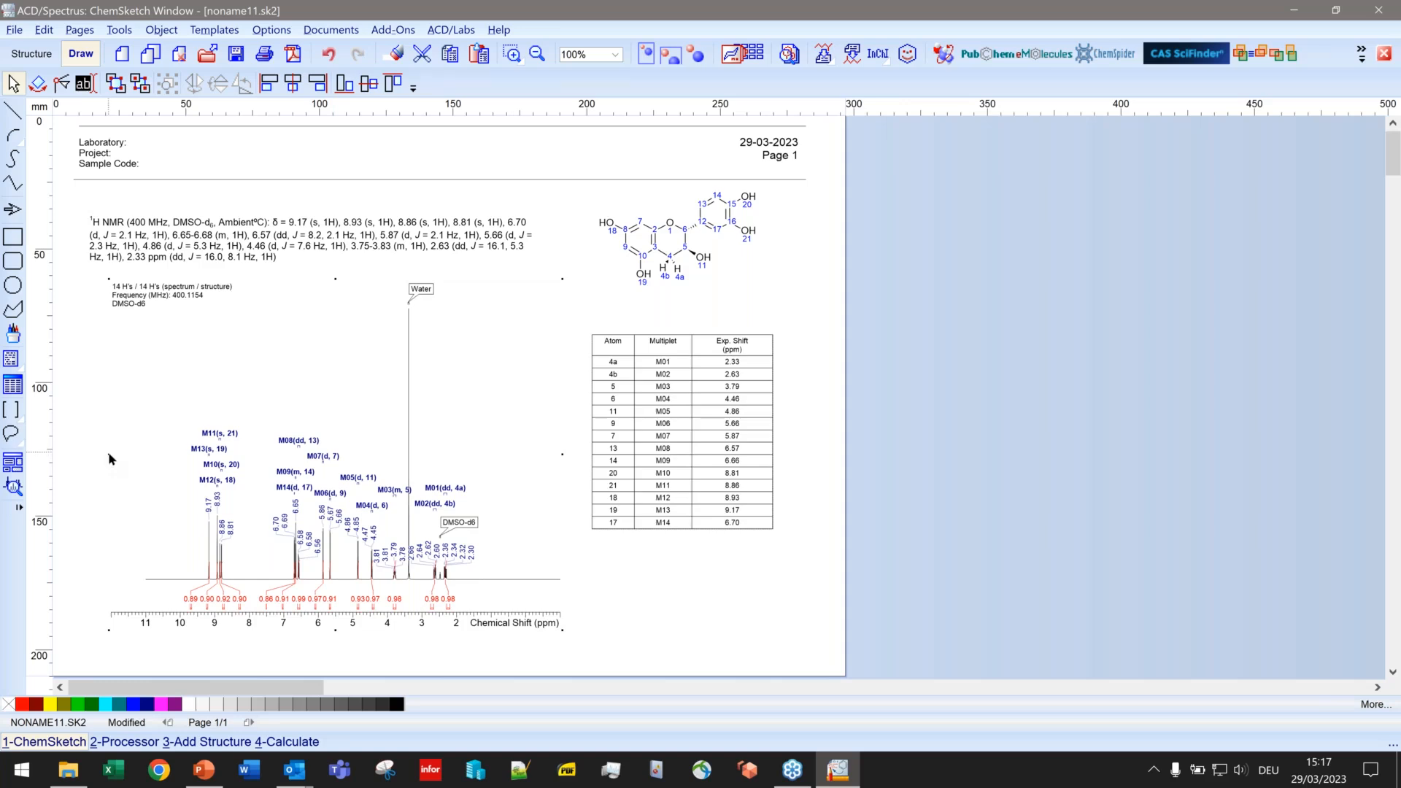
# Step: Fill in the report header with ACD/Labs as the laboratory and 1234 as the project
pyautogui.click(84, 83)
pyautogui.click(136, 145)
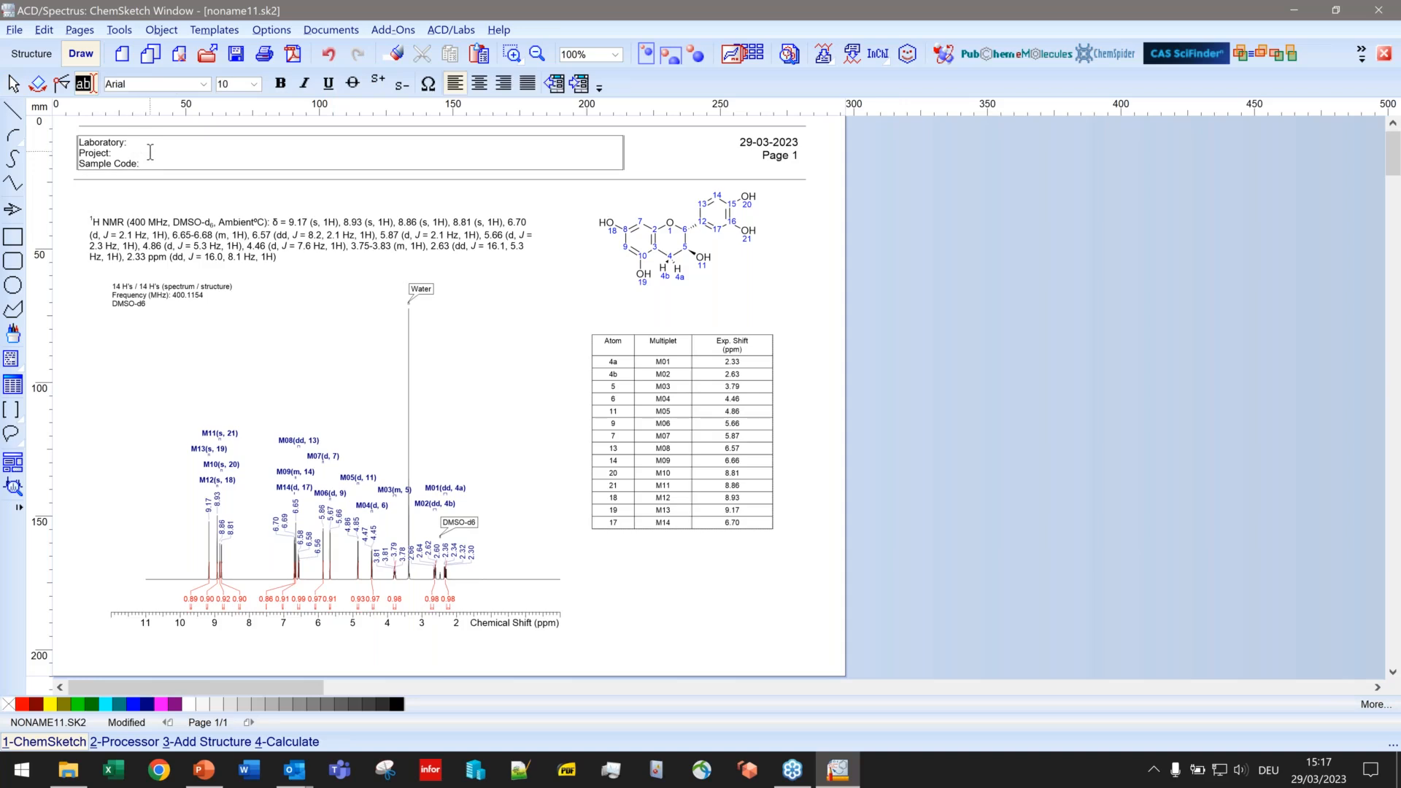
pyautogui.click(133, 143)
pyautogui.write('ACD/La')
pyautogui.write('bs Project: ')
pyautogui.write('1234')
pyautogui.click(13, 85)
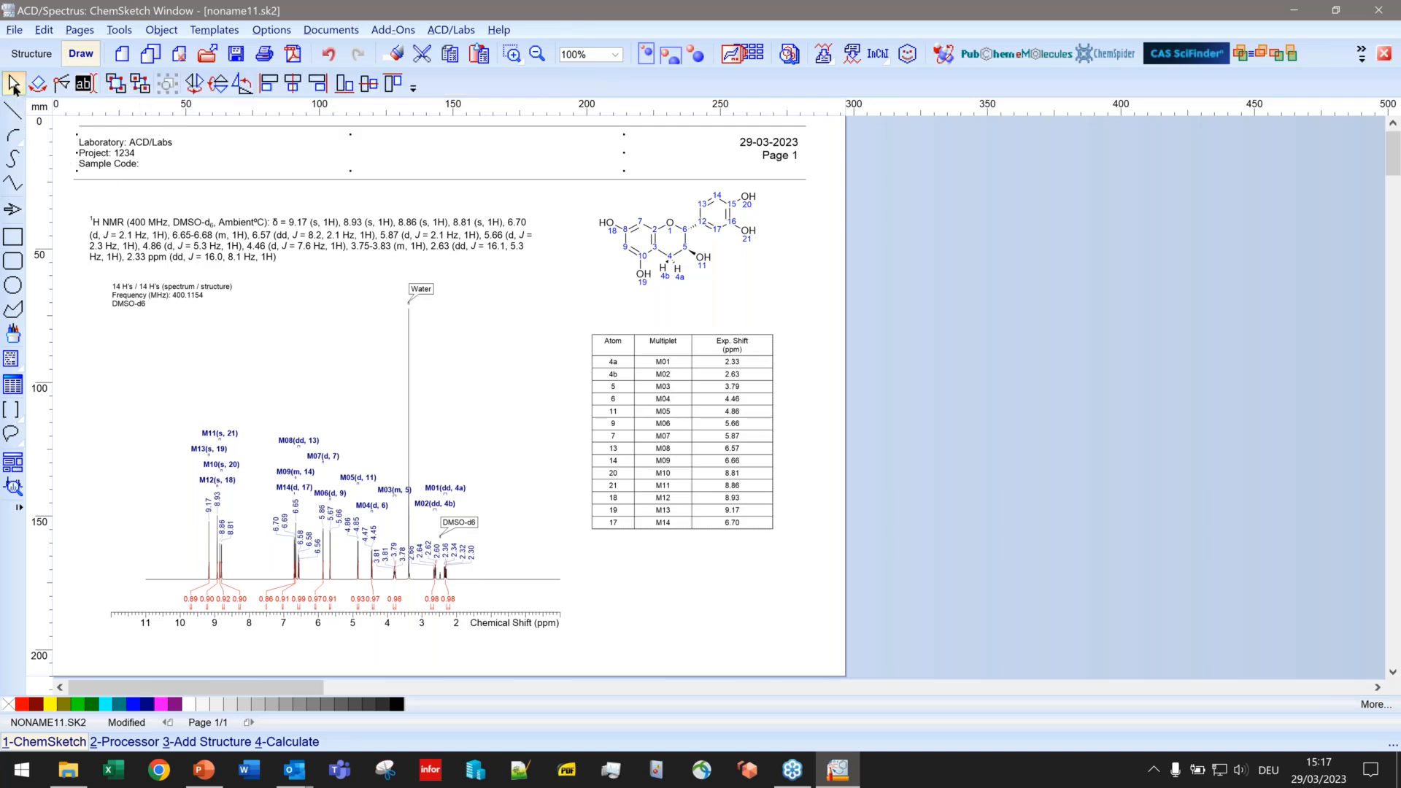
pyautogui.click(173, 208)
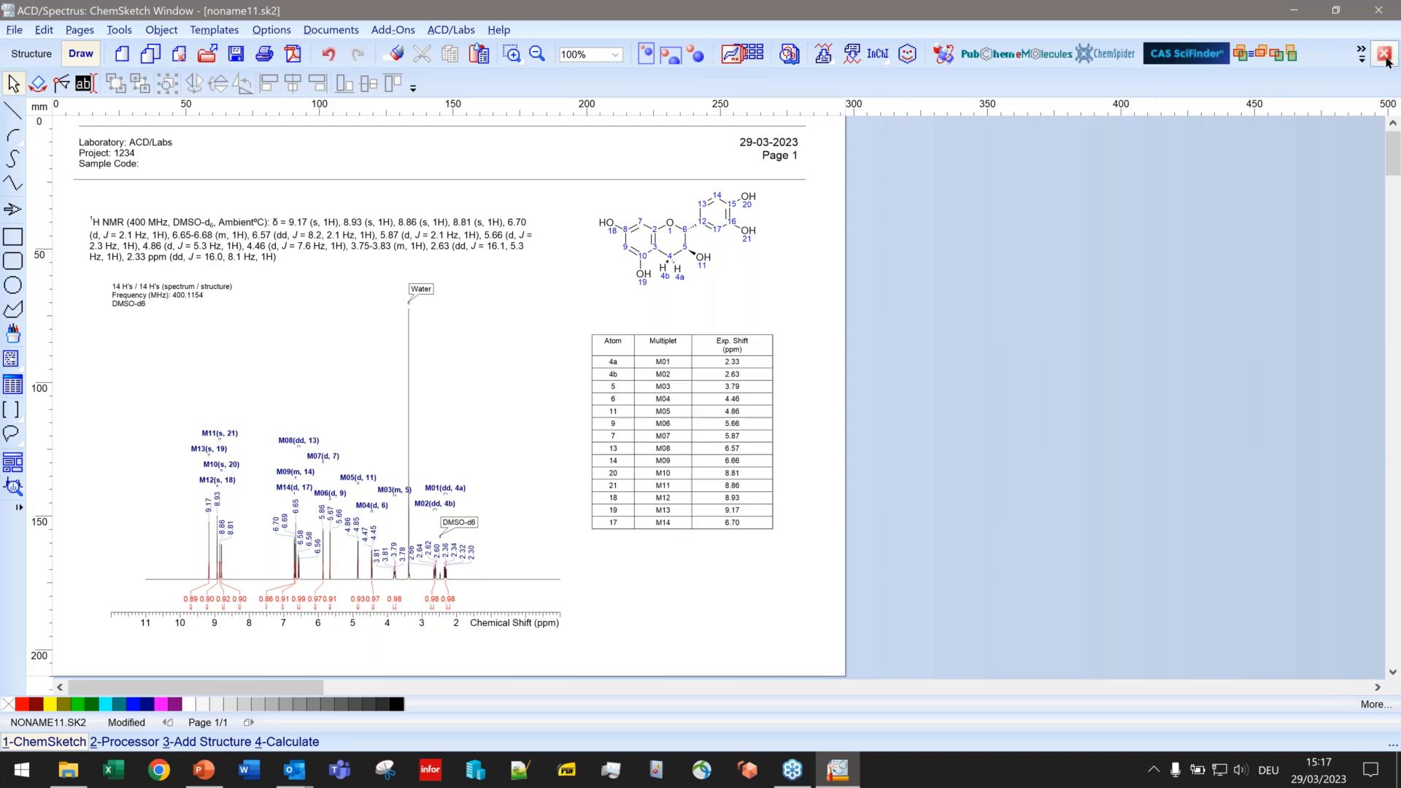
# Step: Close the CATECHIN report without saving it and display the W1_COL2_10_70_S5 dataset in the Processor window
pyautogui.hotkey('alt', 'F4')
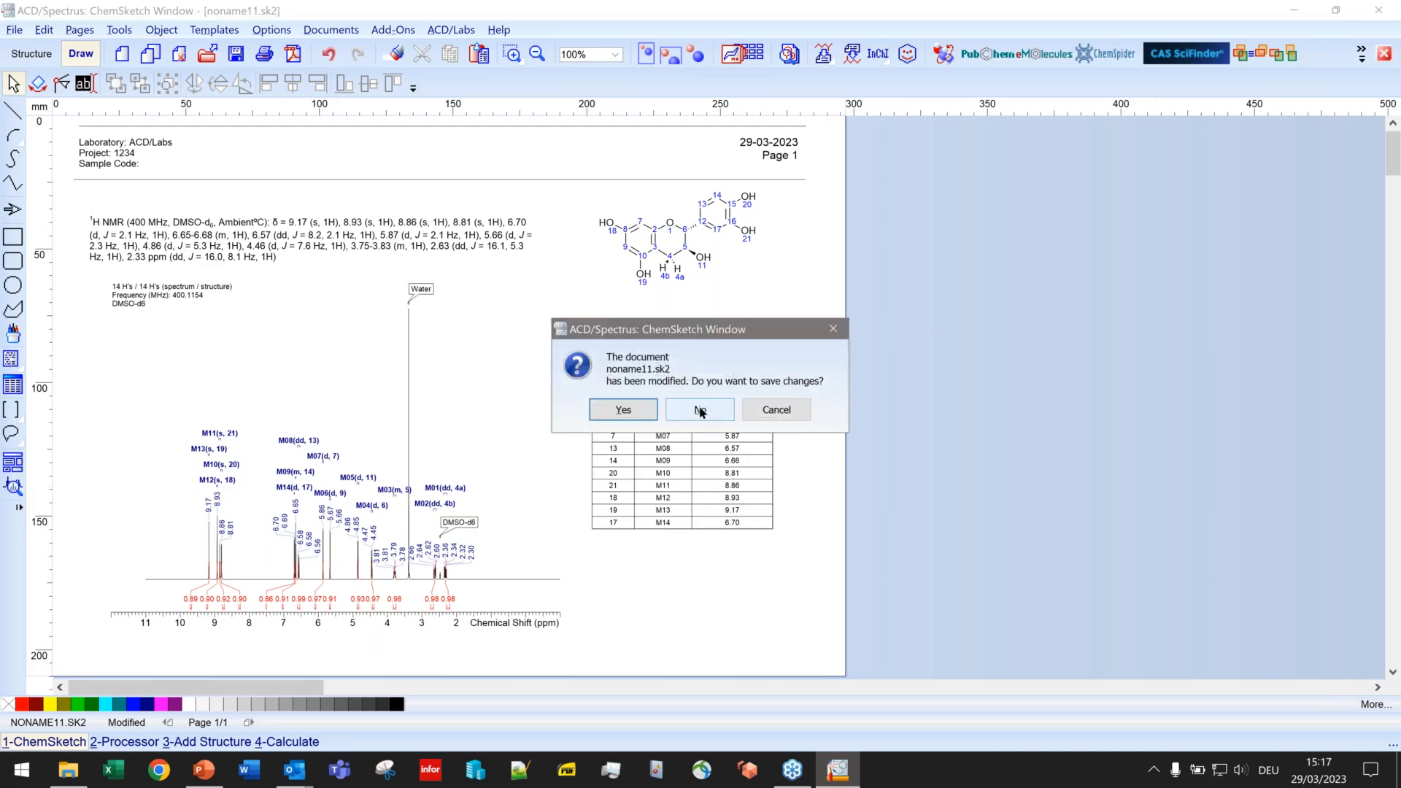
pyautogui.click(699, 411)
pyautogui.click(122, 742)
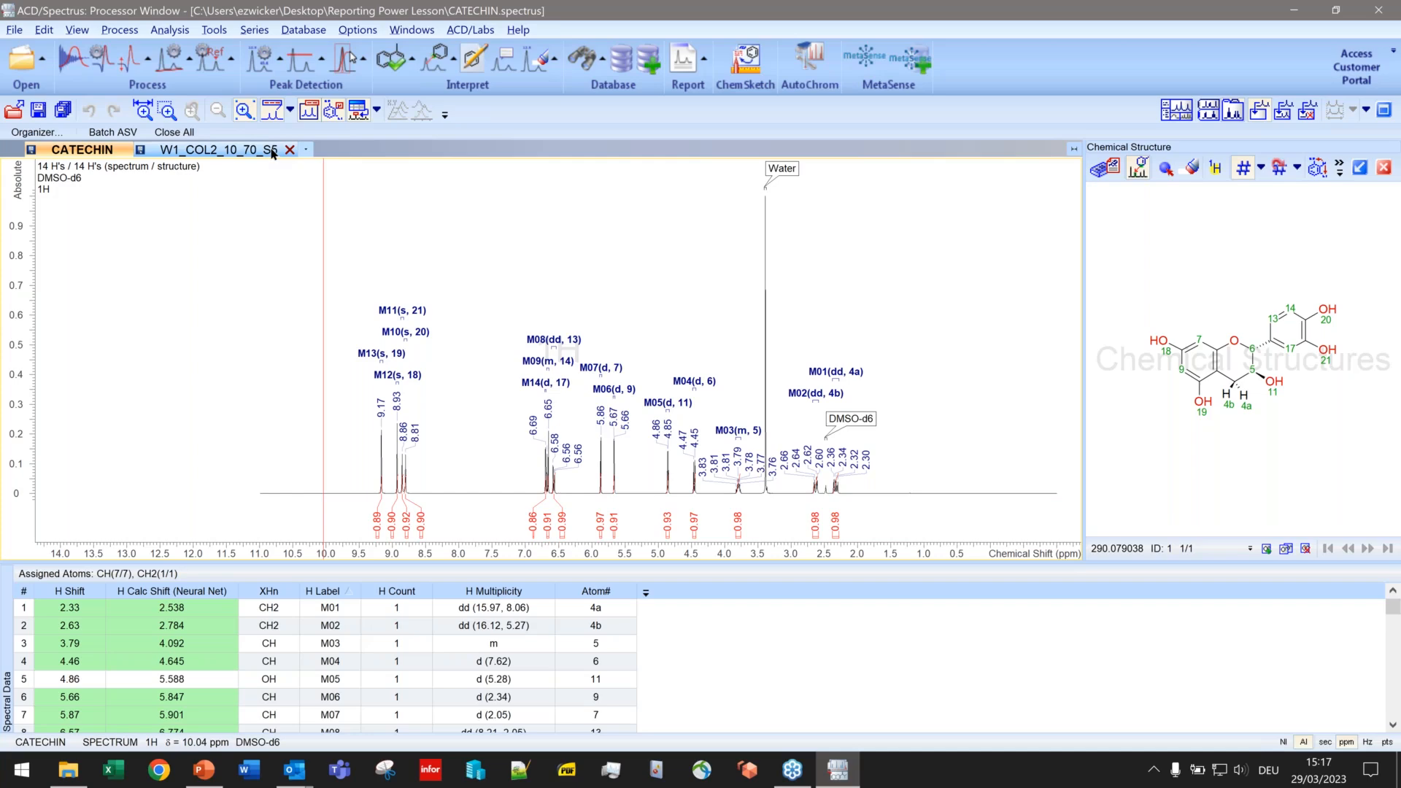
pyautogui.click(272, 151)
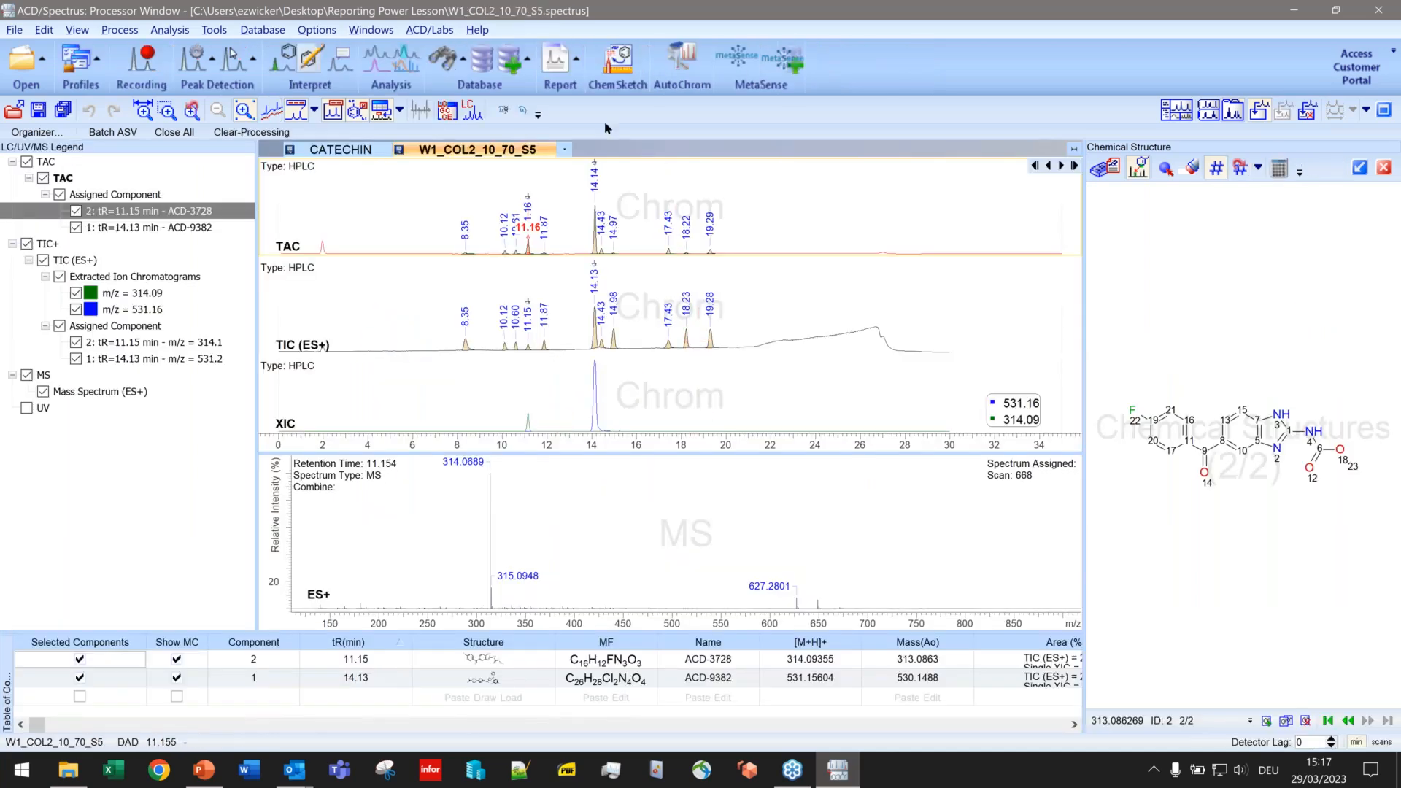
# Step: Add PL_LC-MS_Template.sk2 from the Reporting Power Lesson folder as the report template for LC/UV/MS data
pyautogui.click(575, 70)
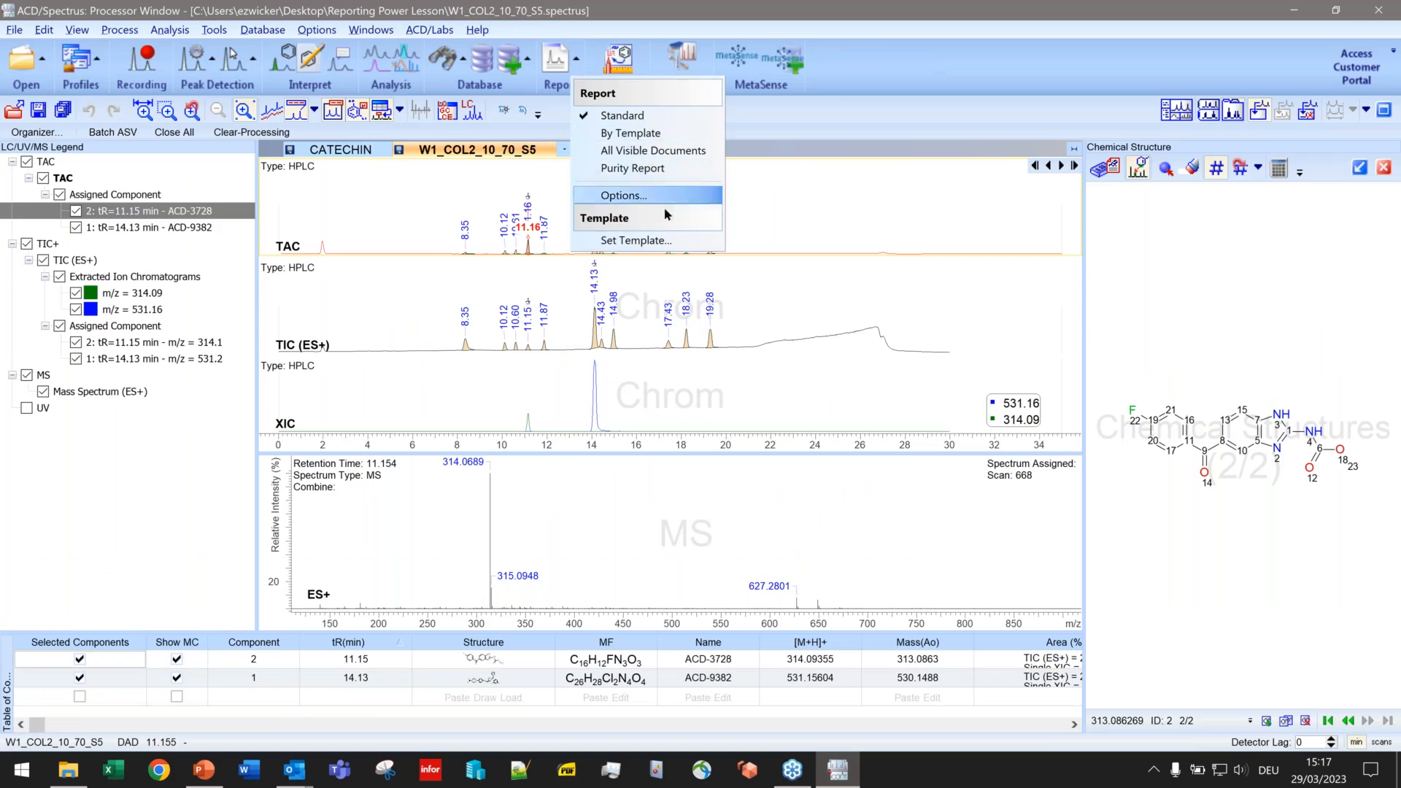
pyautogui.click(688, 251)
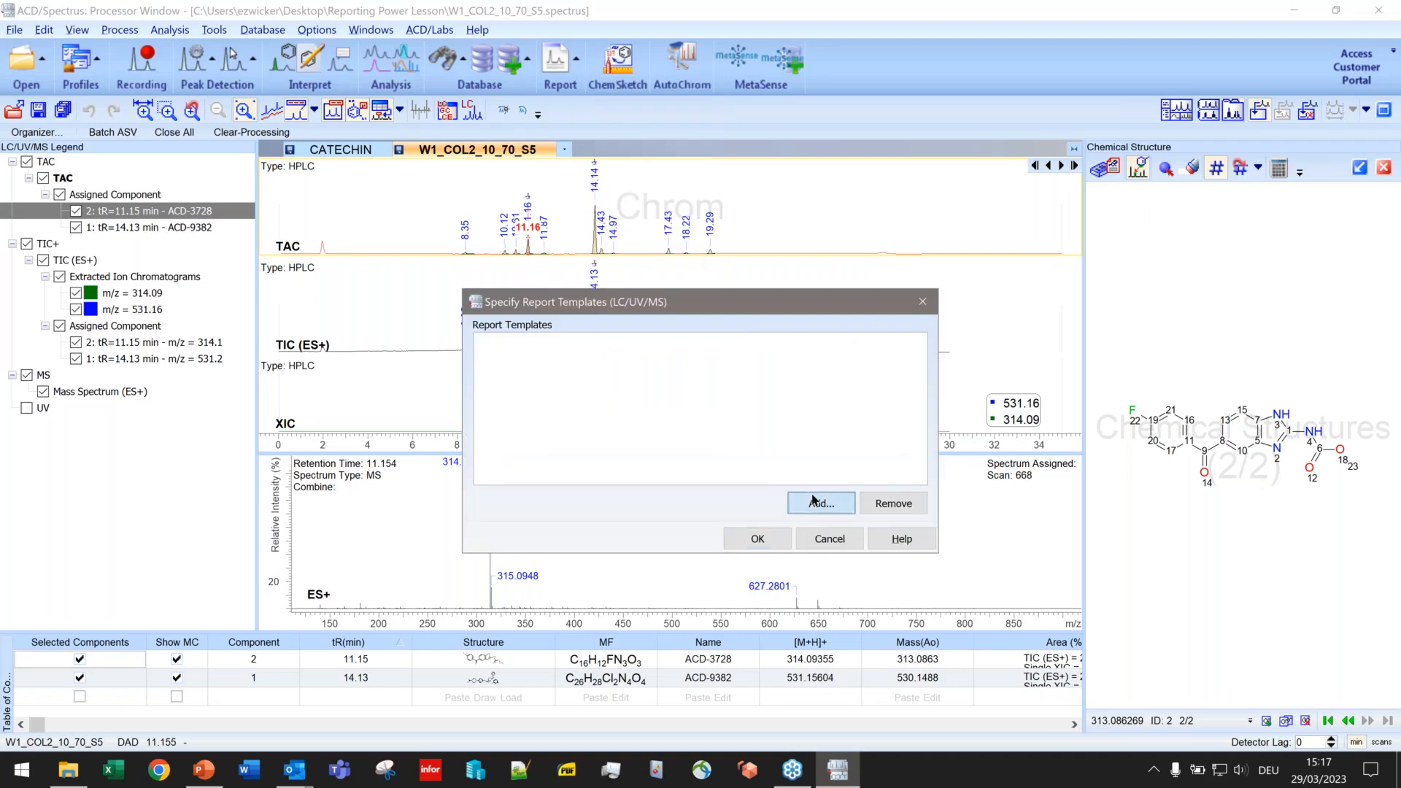
pyautogui.click(813, 502)
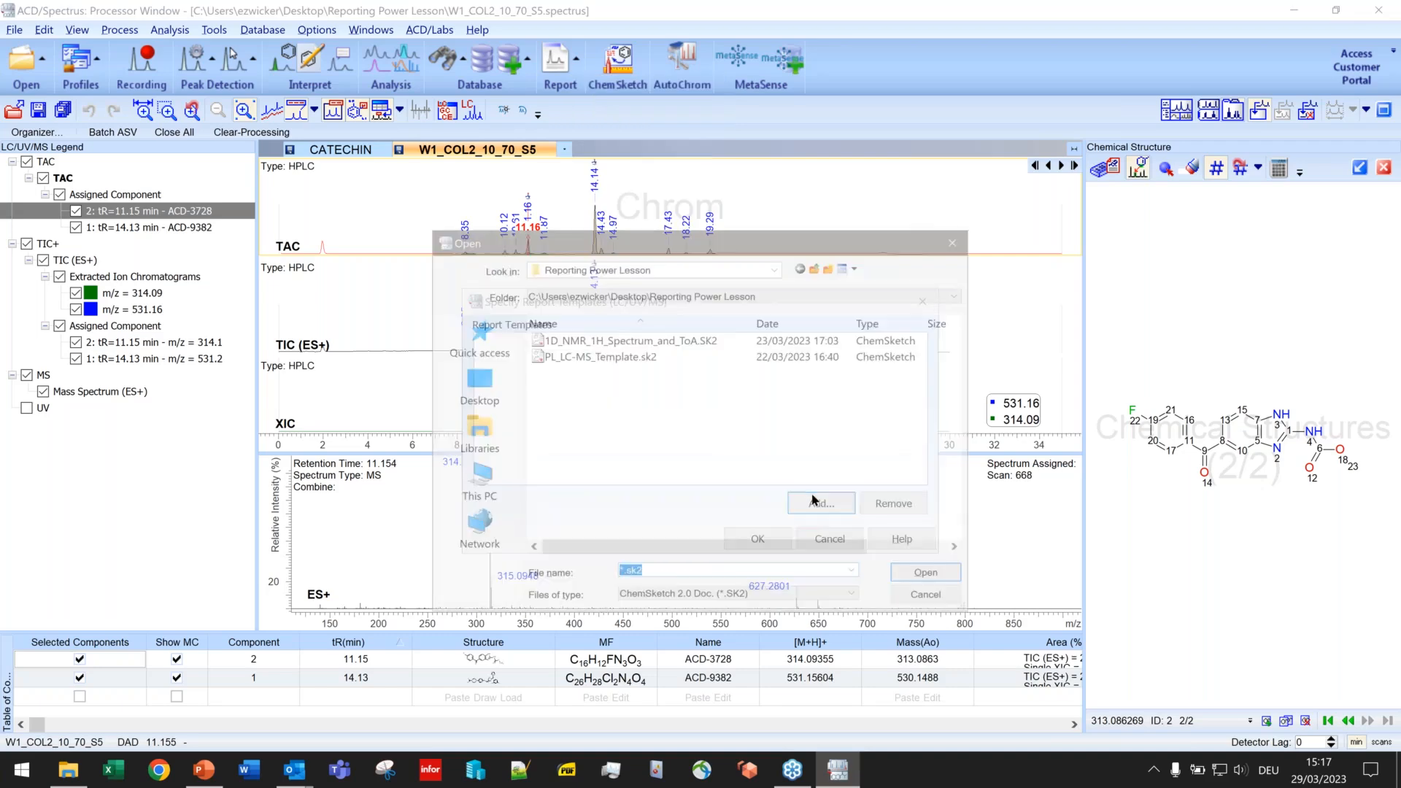
pyautogui.click(604, 354)
pyautogui.doubleClick(604, 356)
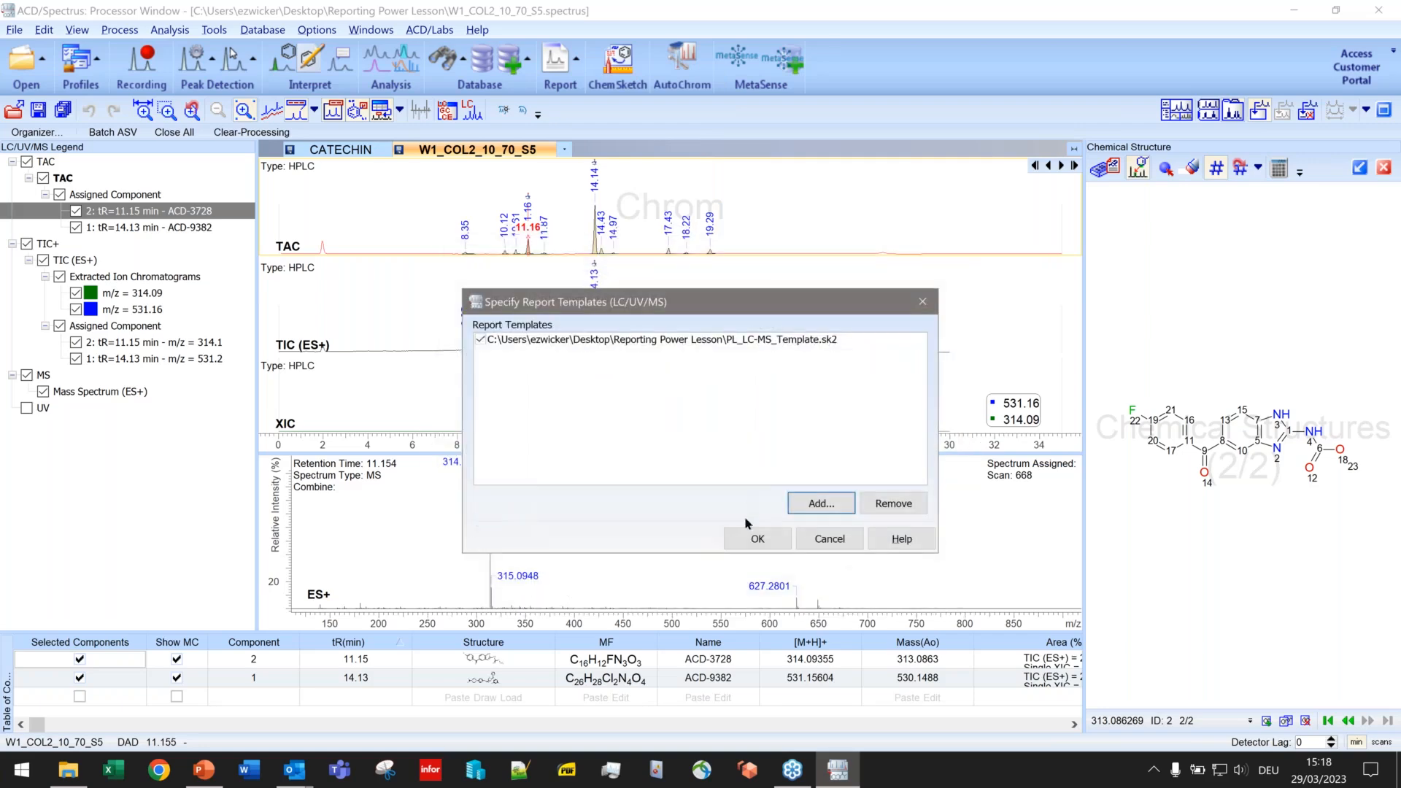
pyautogui.click(752, 539)
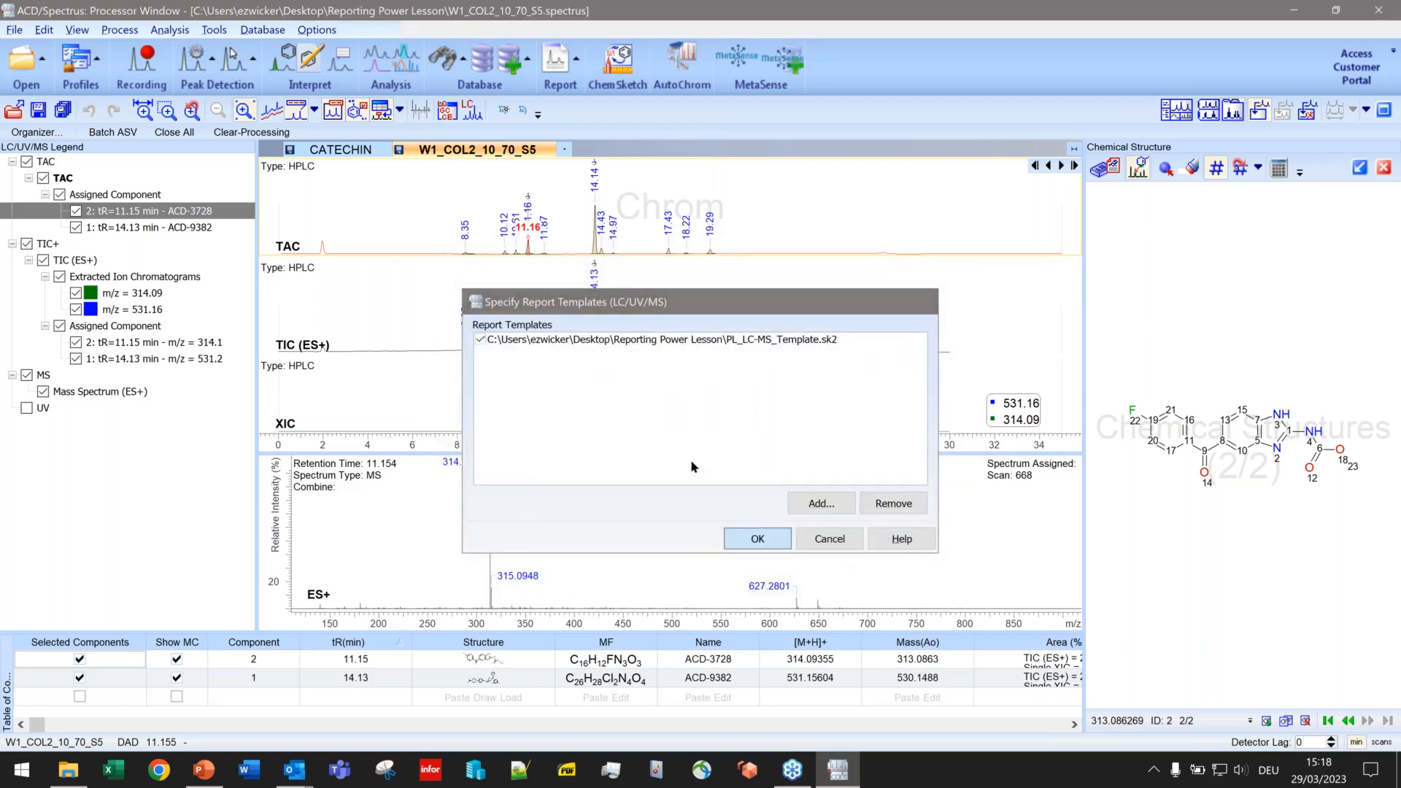
# Step: Create the W1_COL2_10_70_S5 report by template, using PL_LC-MS_Template
pyautogui.click(576, 58)
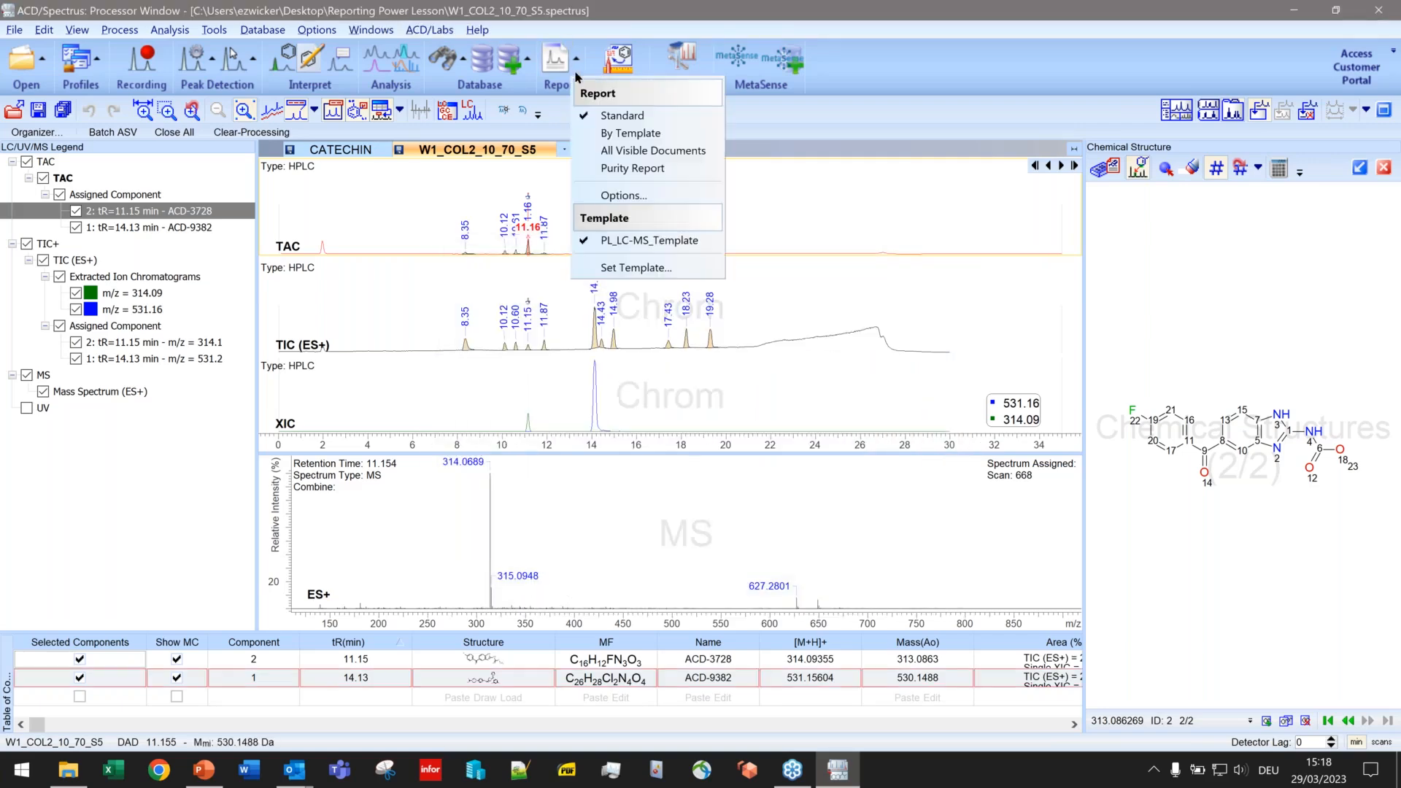
pyautogui.click(611, 134)
pyautogui.click(556, 70)
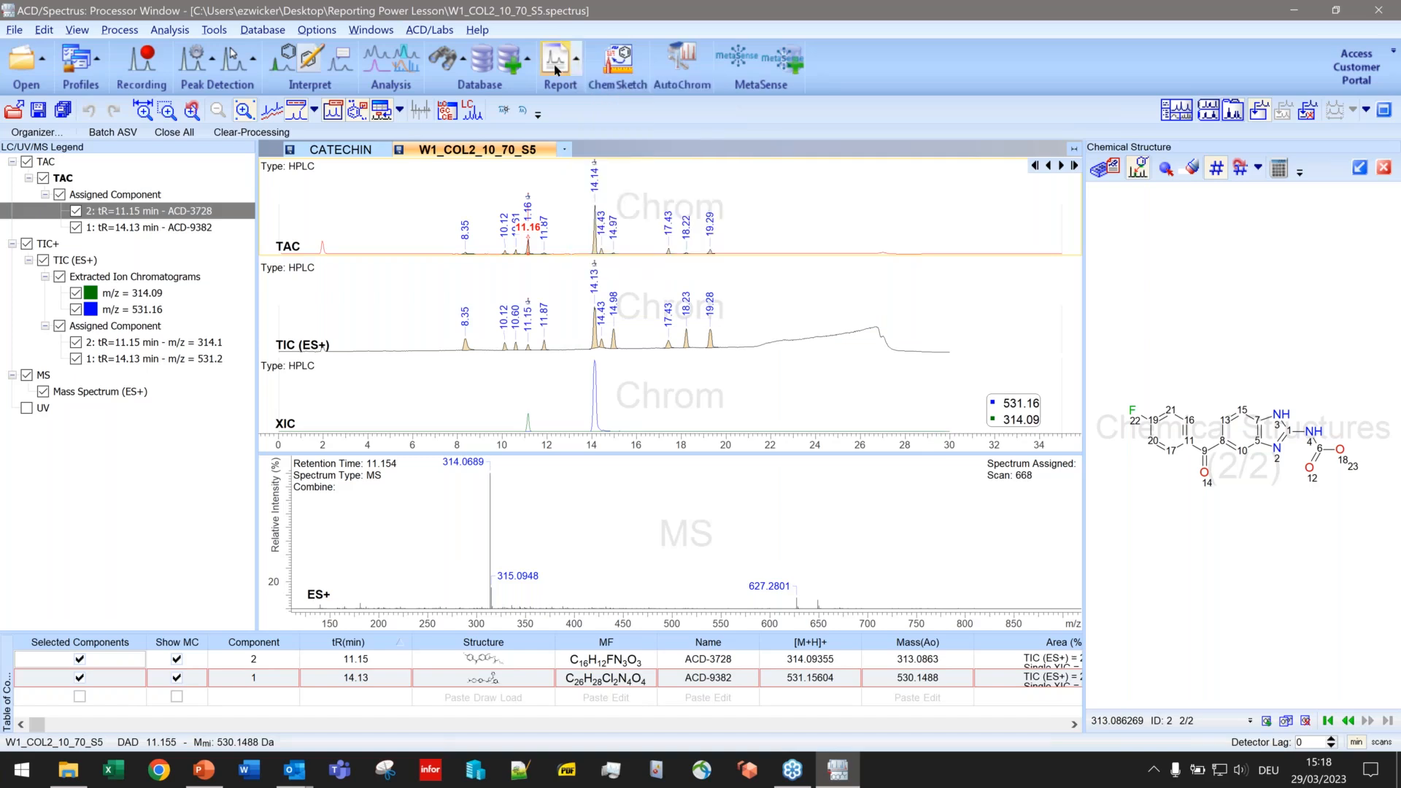
pyautogui.click(556, 70)
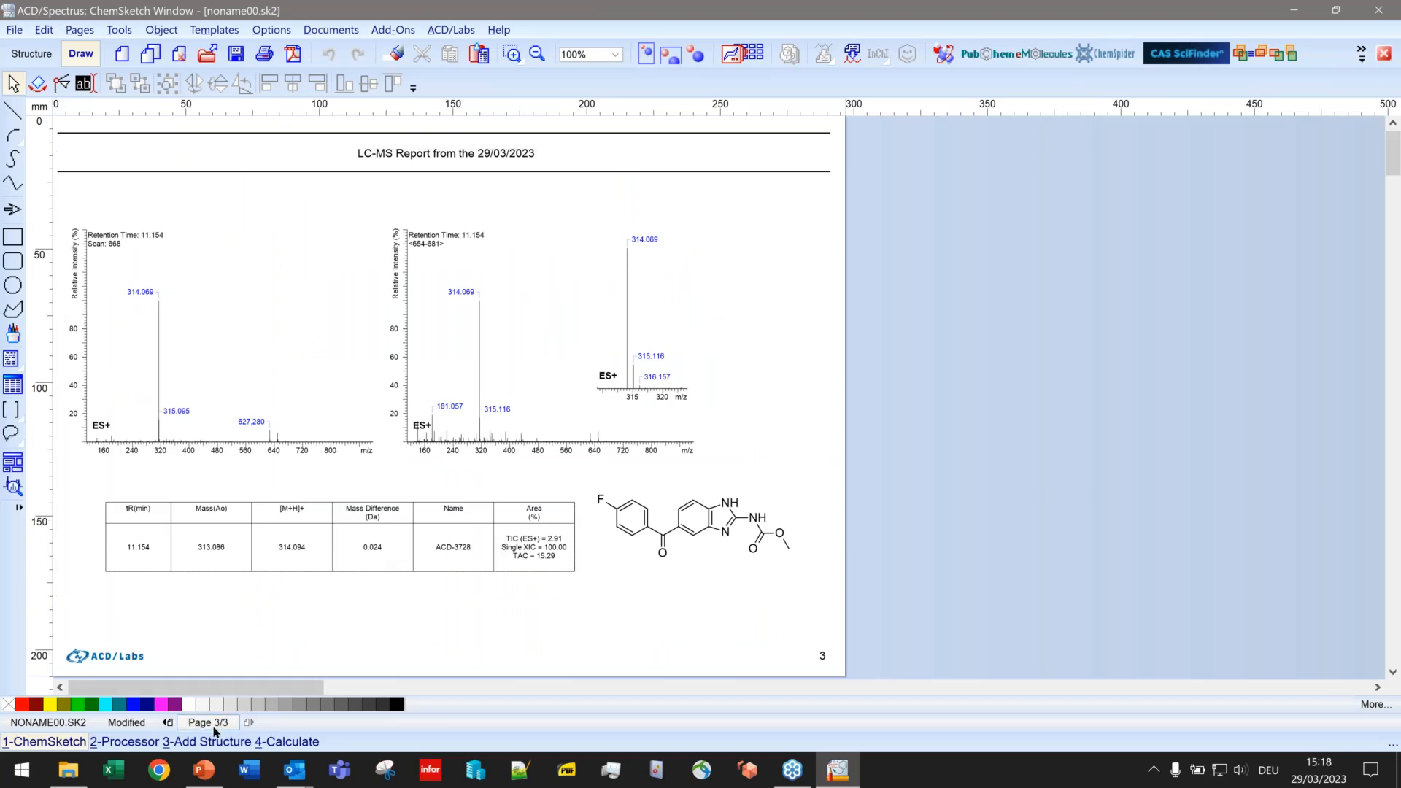
# Step: Review the pages of the LC-MS report, including the chromatograms and component spectra, and close the report without saving it
pyautogui.click(188, 724)
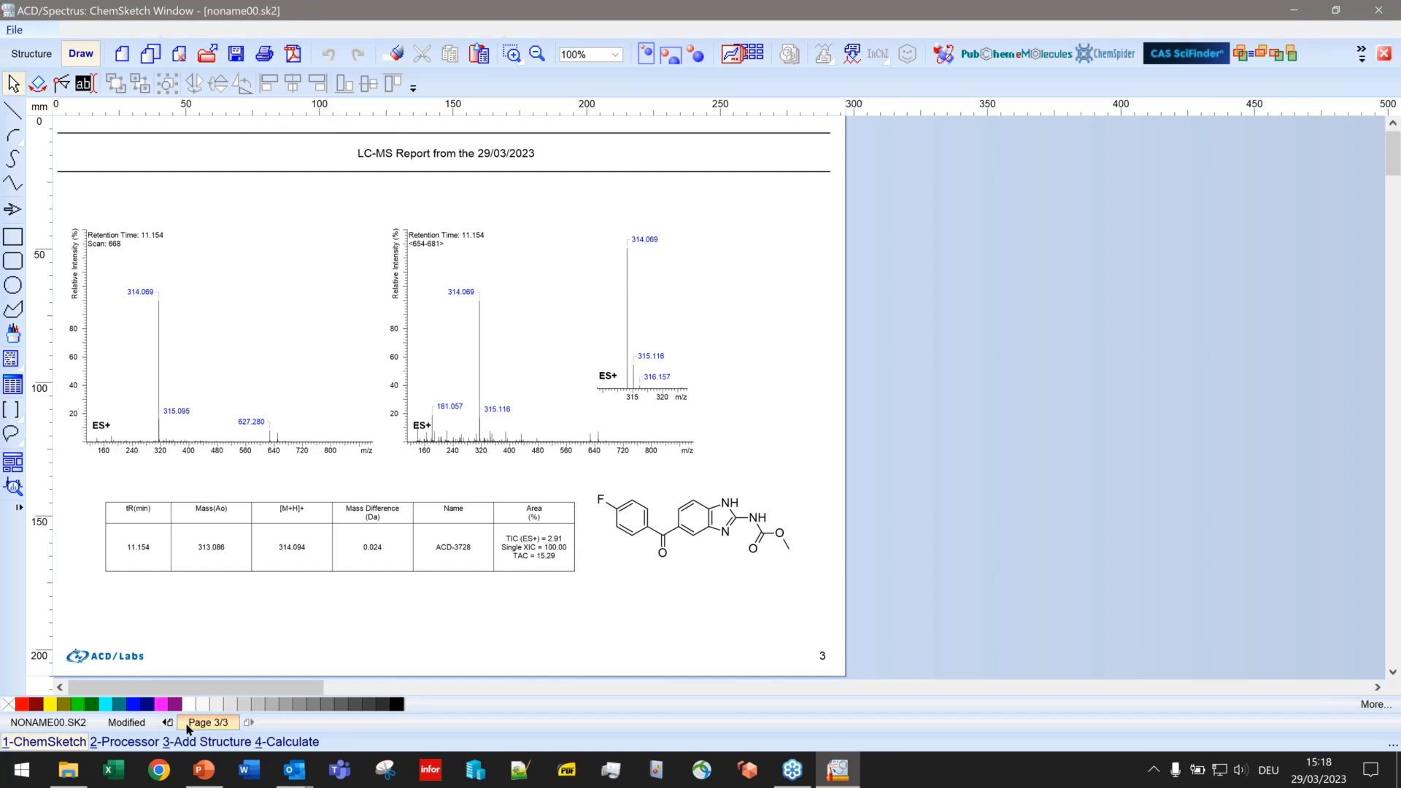
pyautogui.click(194, 738)
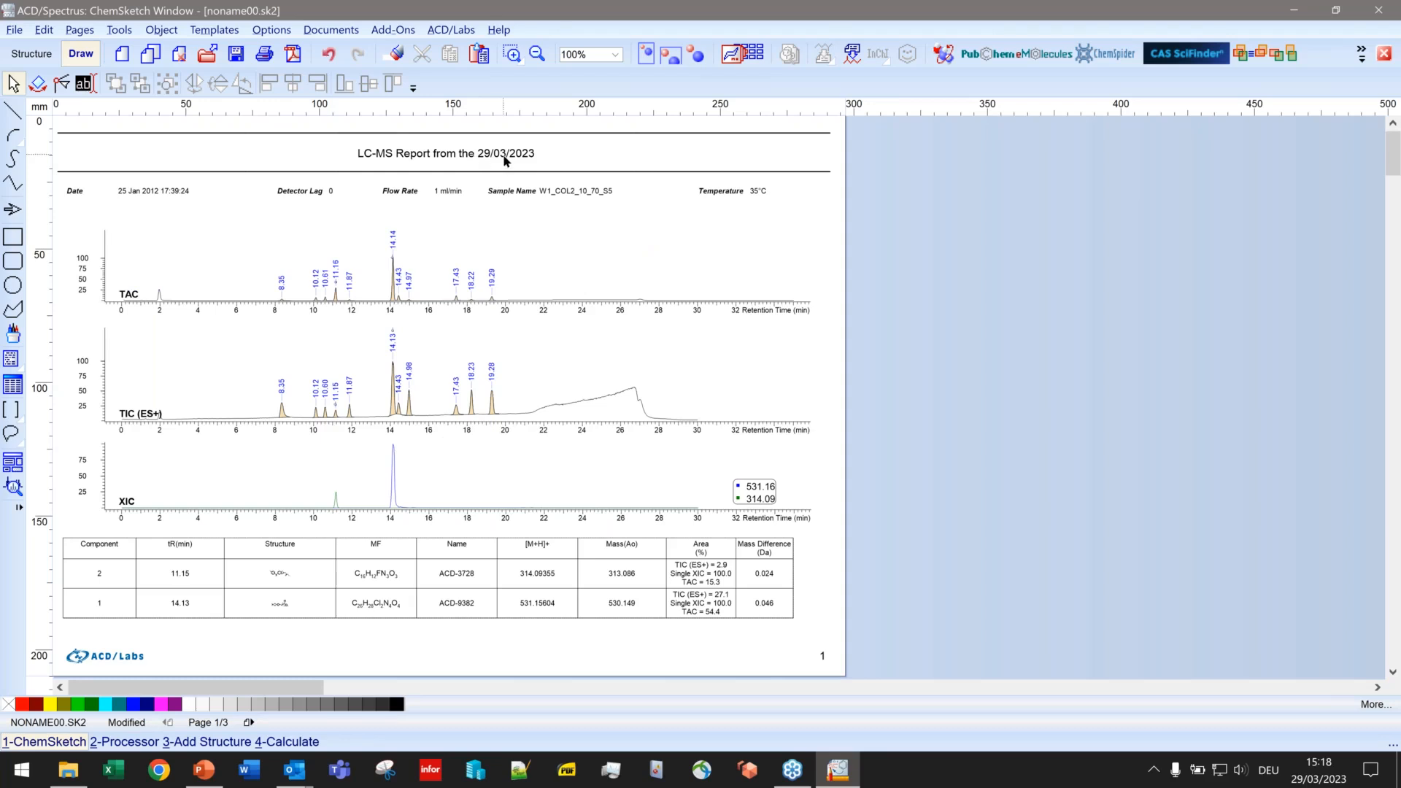
pyautogui.click(511, 187)
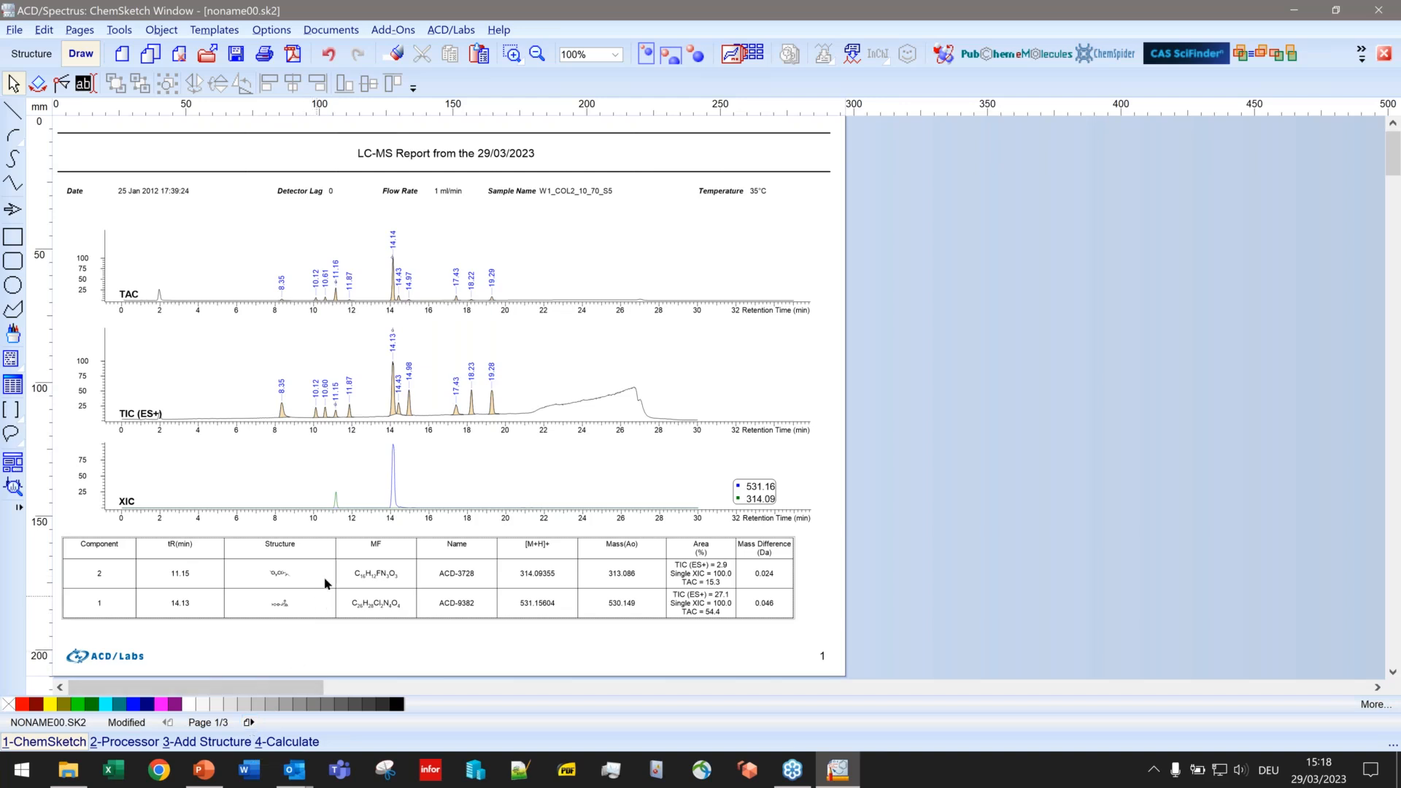
pyautogui.click(248, 723)
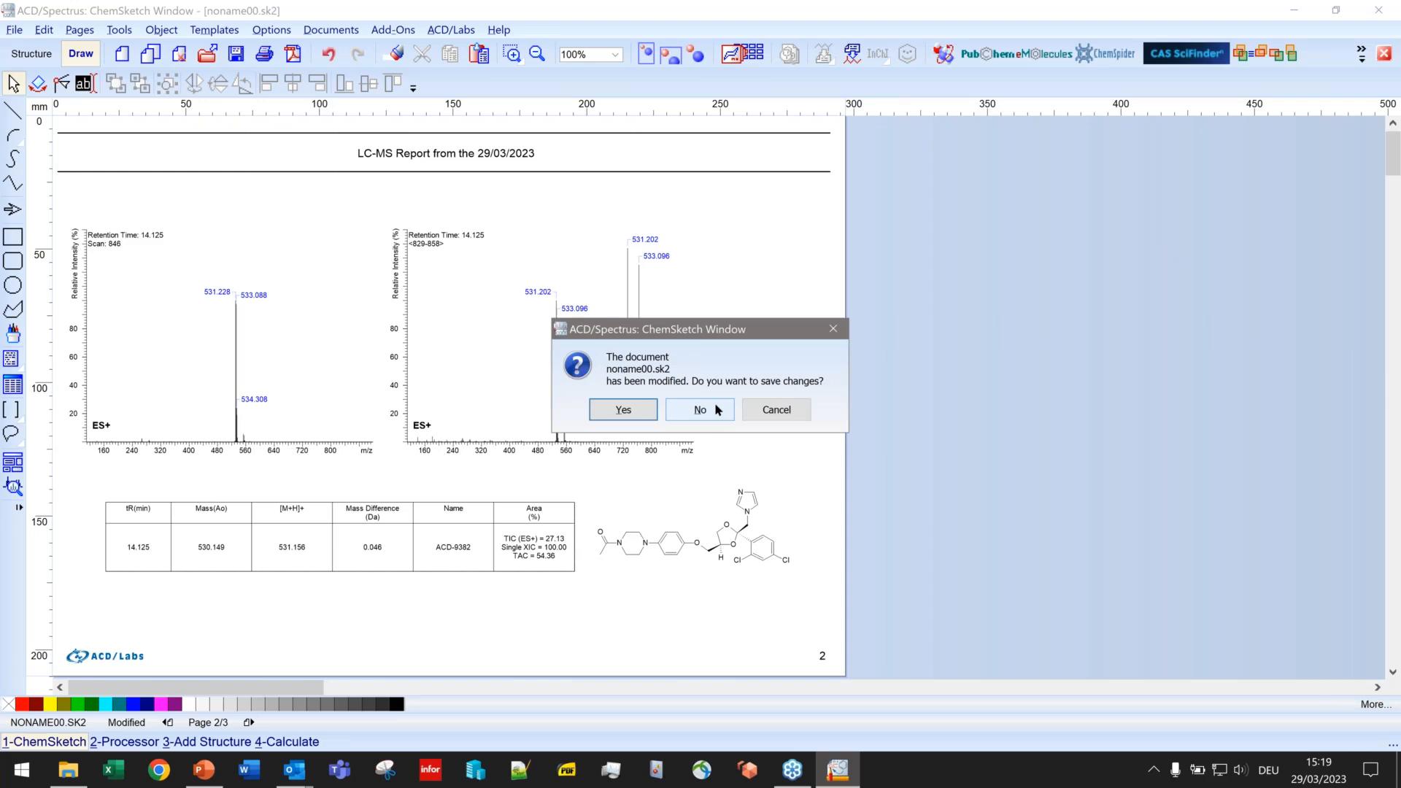
pyautogui.click(716, 406)
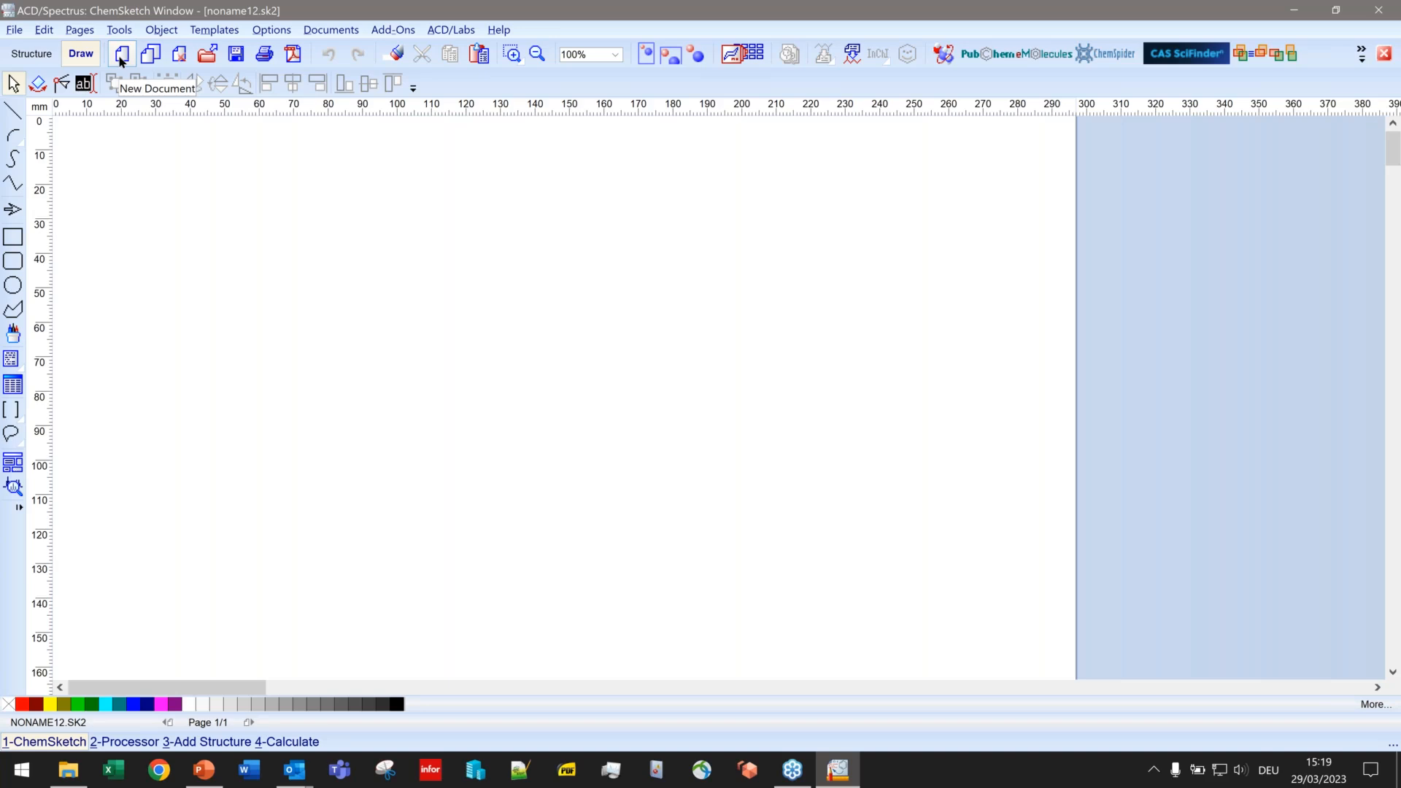
# Step: Save the empty ChemSketch document as PL_Live_Template in the Reporting Power Lesson folder
pyautogui.click(332, 31)
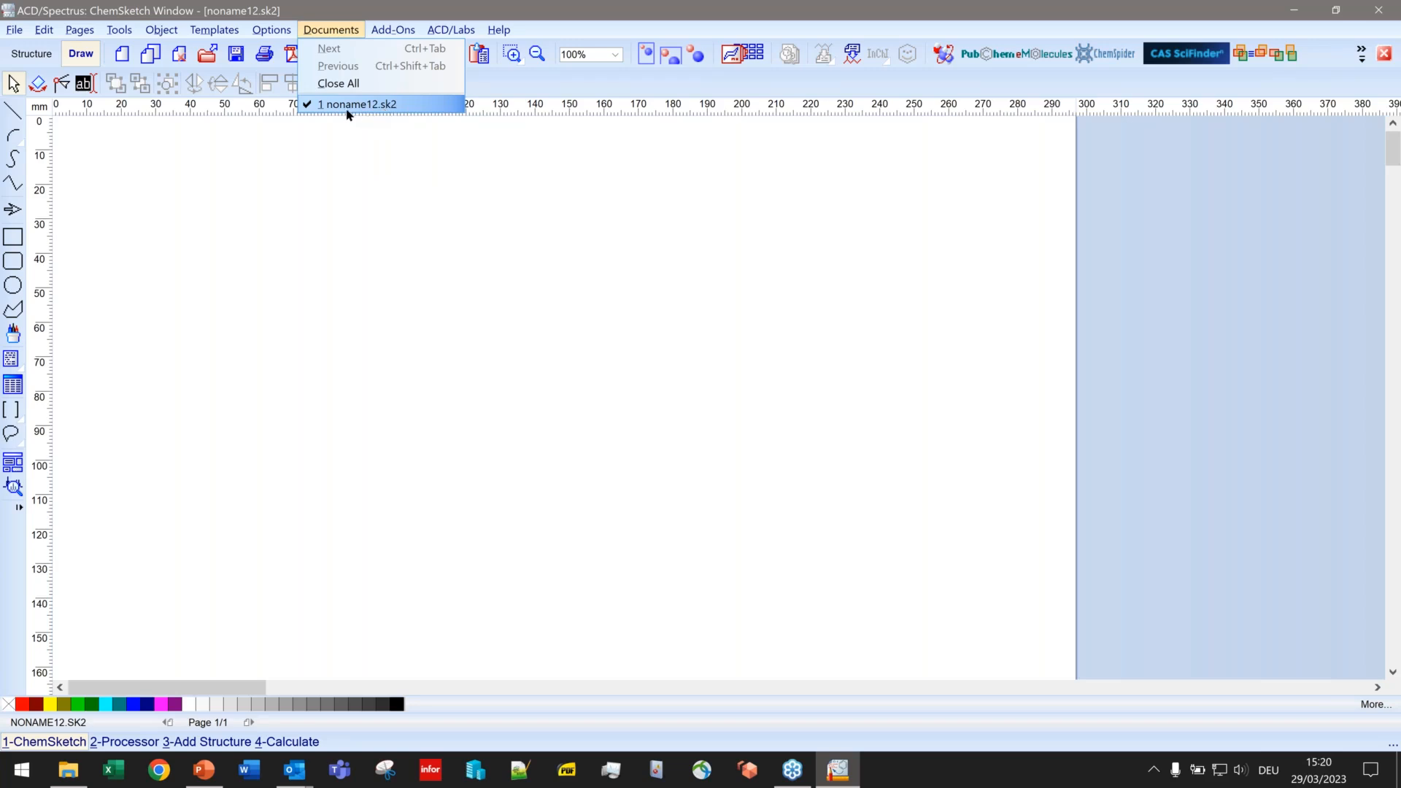
pyautogui.click(237, 63)
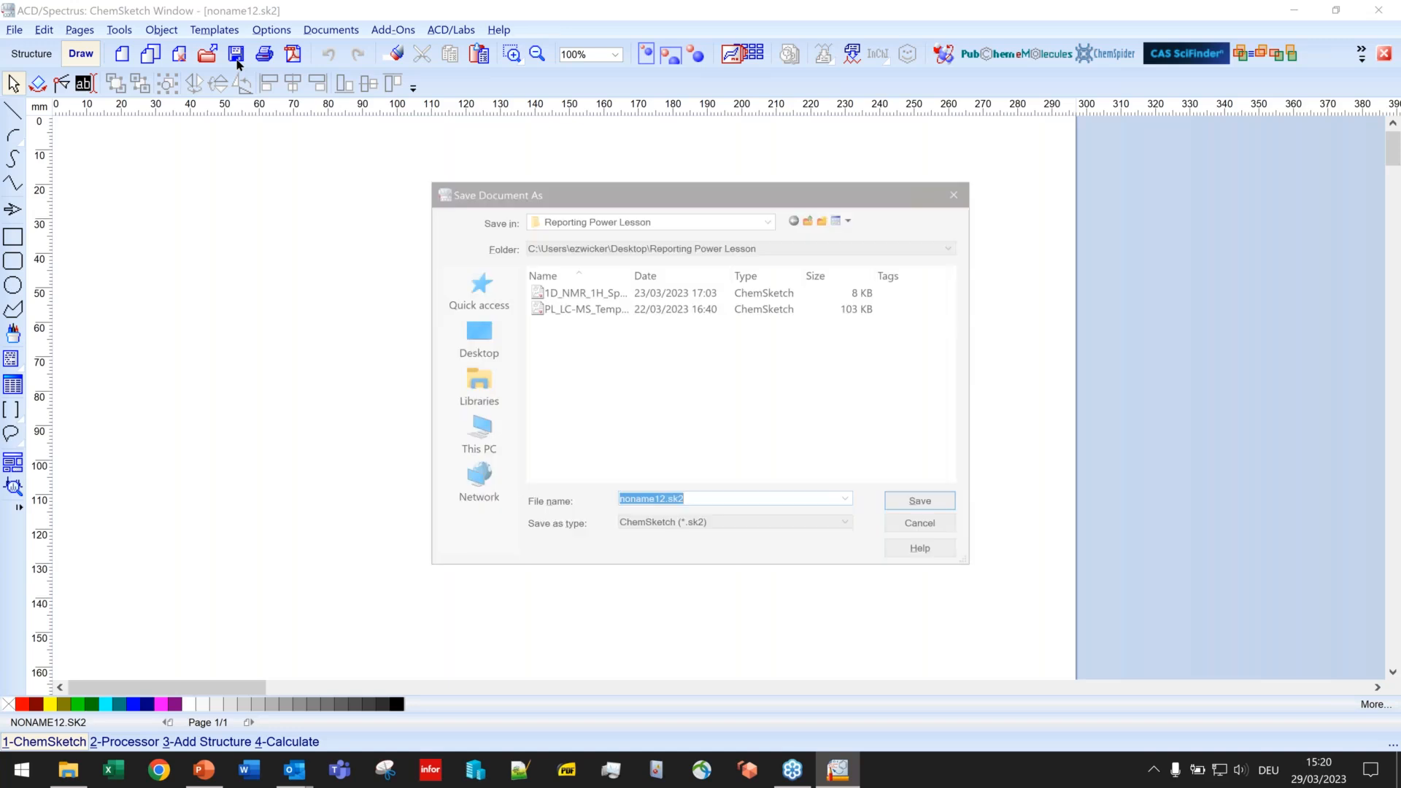
pyautogui.click(663, 500)
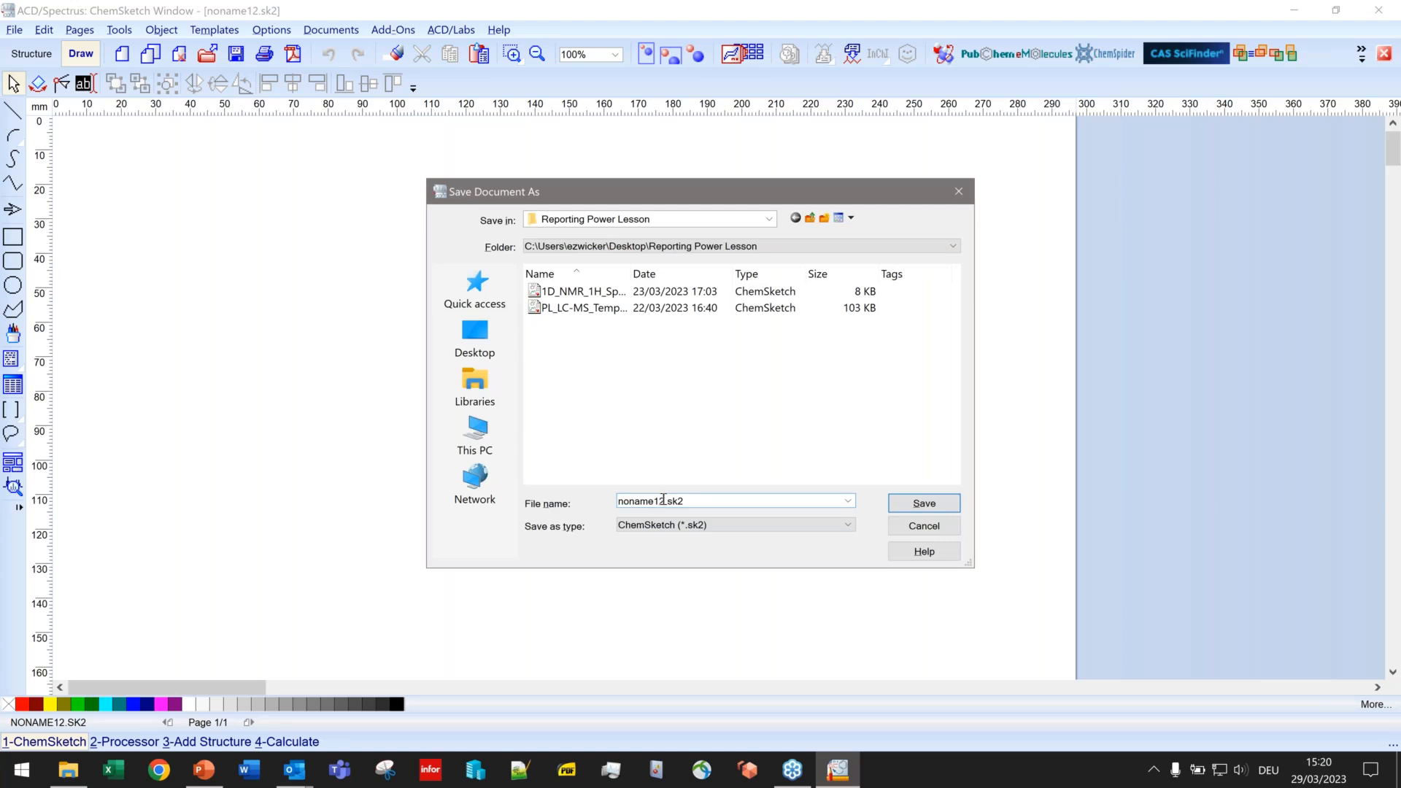
pyautogui.keyDown('shift'); pyautogui.click(617, 500); pyautogui.keyUp('shift')
pyautogui.write('PL_Live_Template')
pyautogui.hotkey('ctrl', 'a')
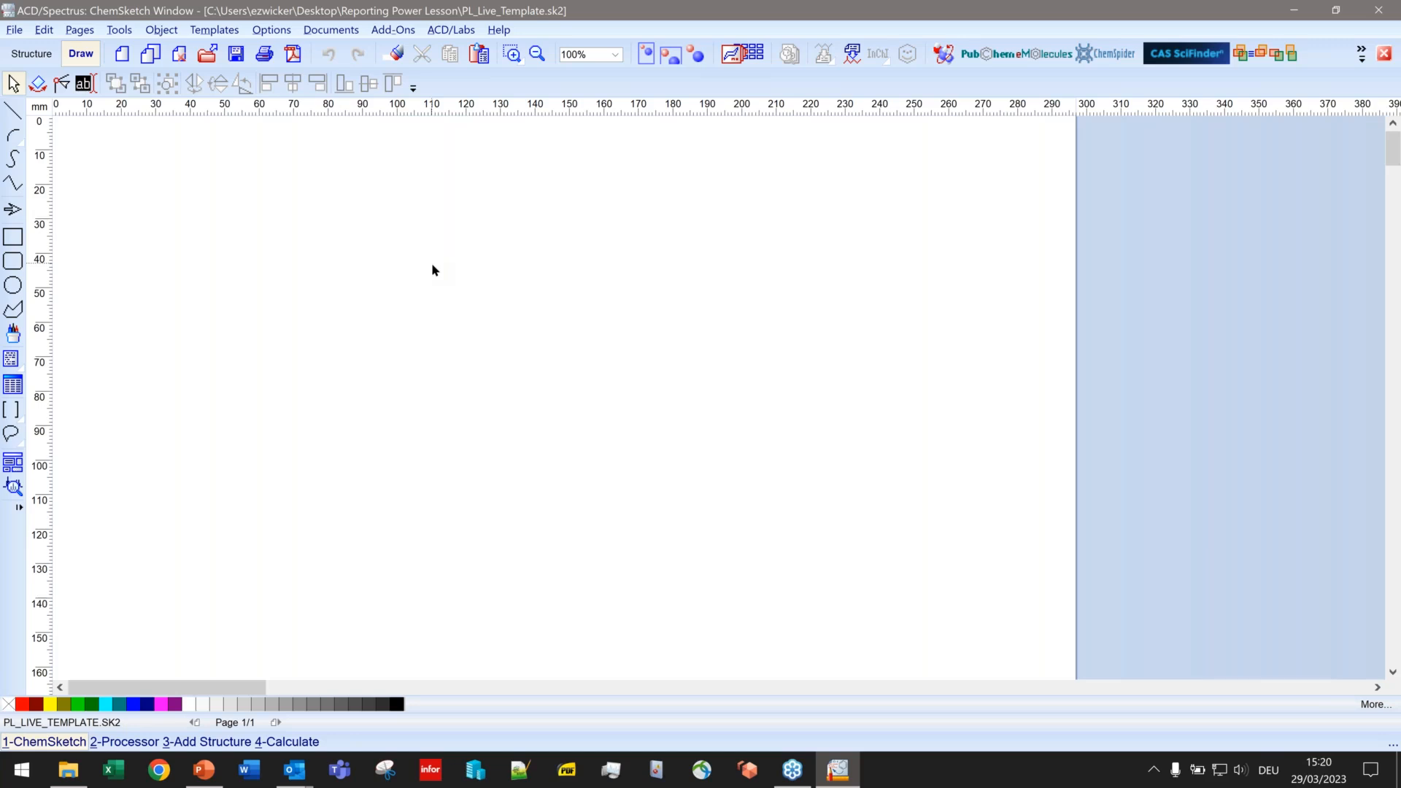
# Step: Edit the page header to read "LC-MS Report from the" followed by automatic date and time fields separated by a comma
pyautogui.click(651, 62)
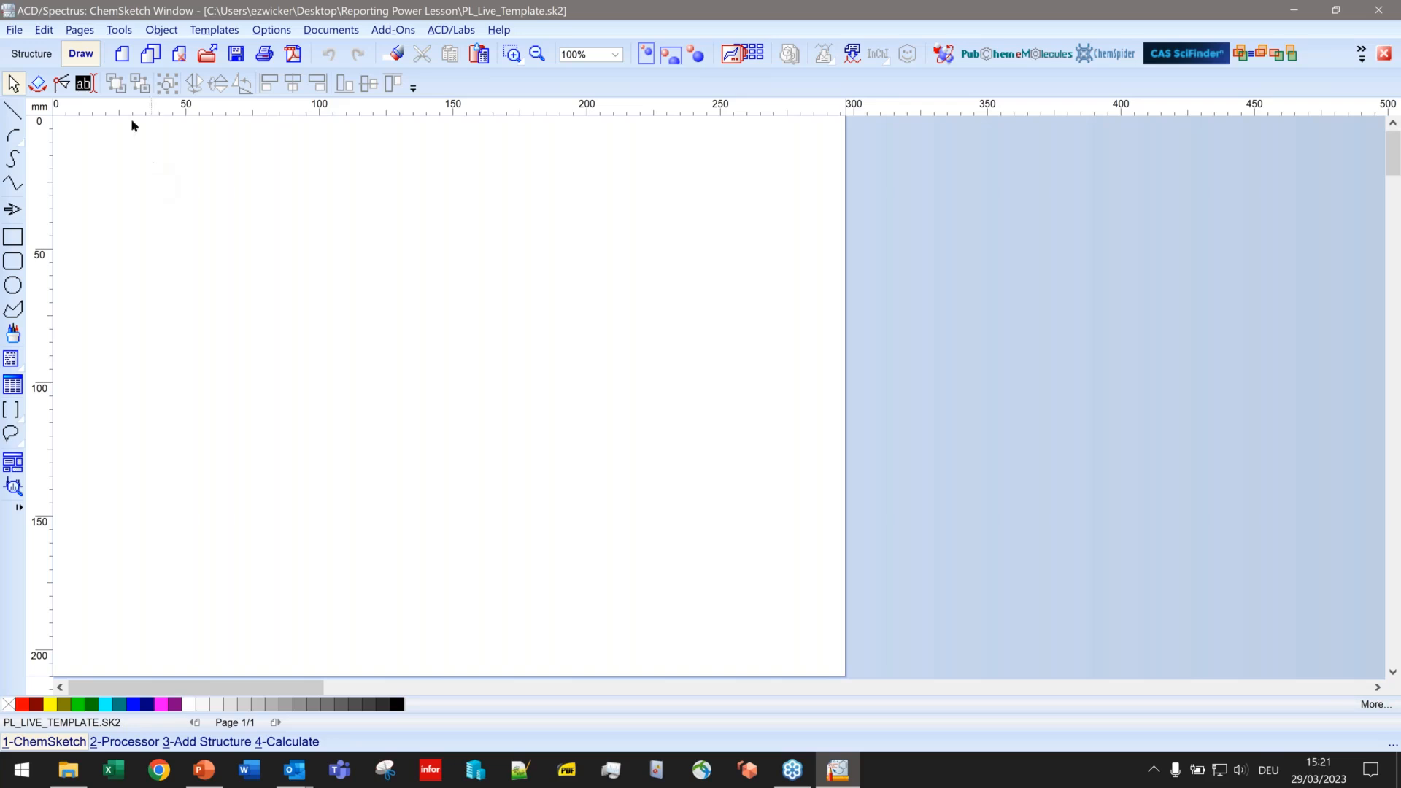
pyautogui.click(89, 32)
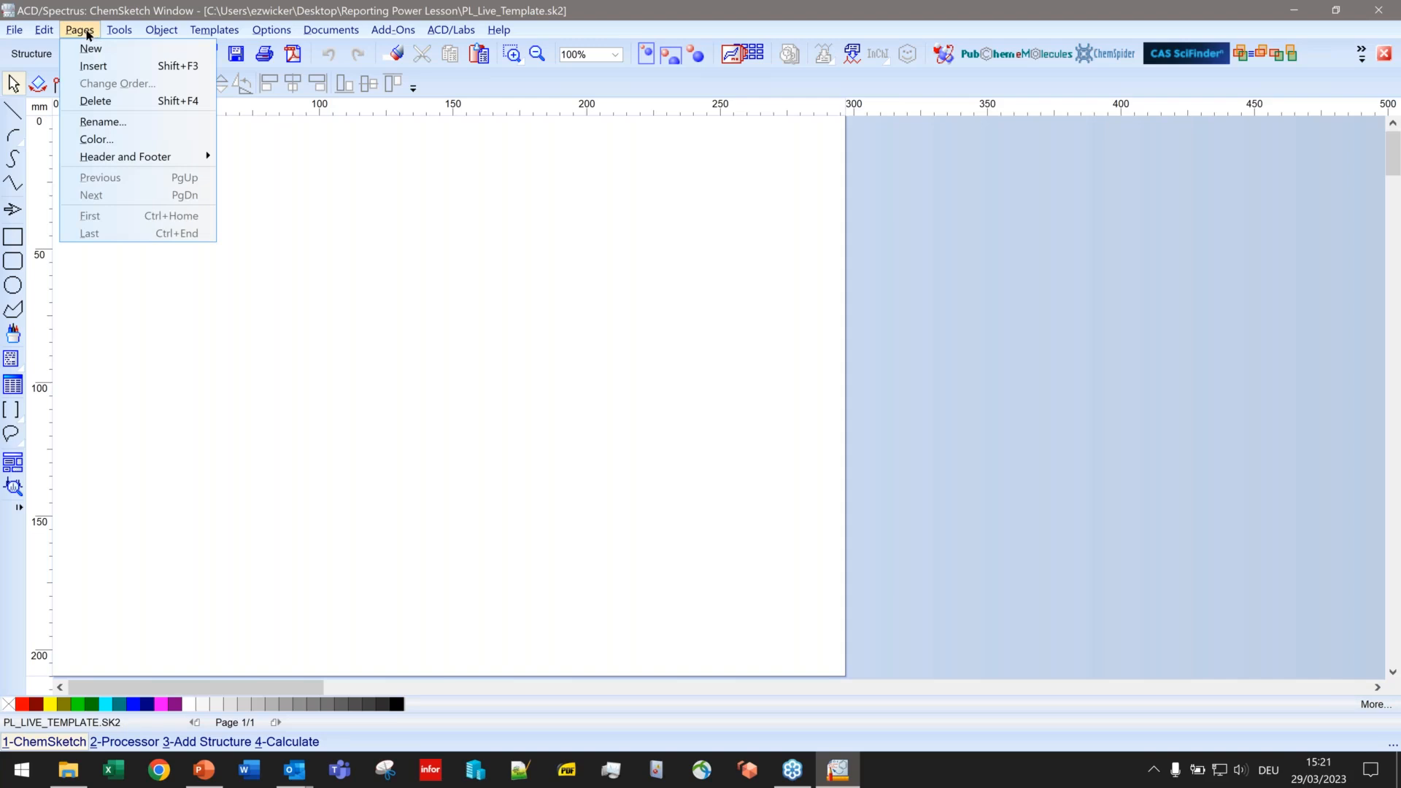
pyautogui.moveTo(120, 161)
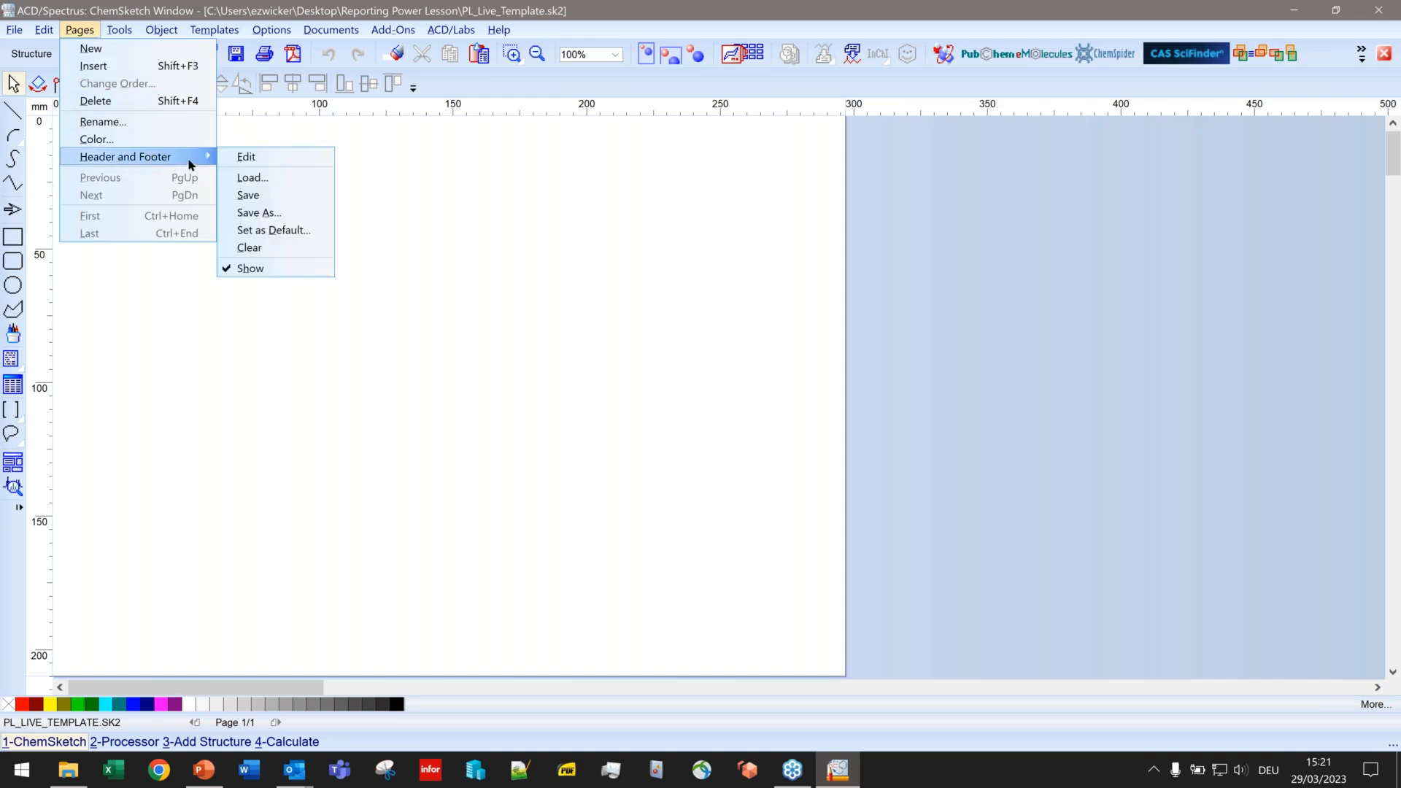
pyautogui.click(297, 162)
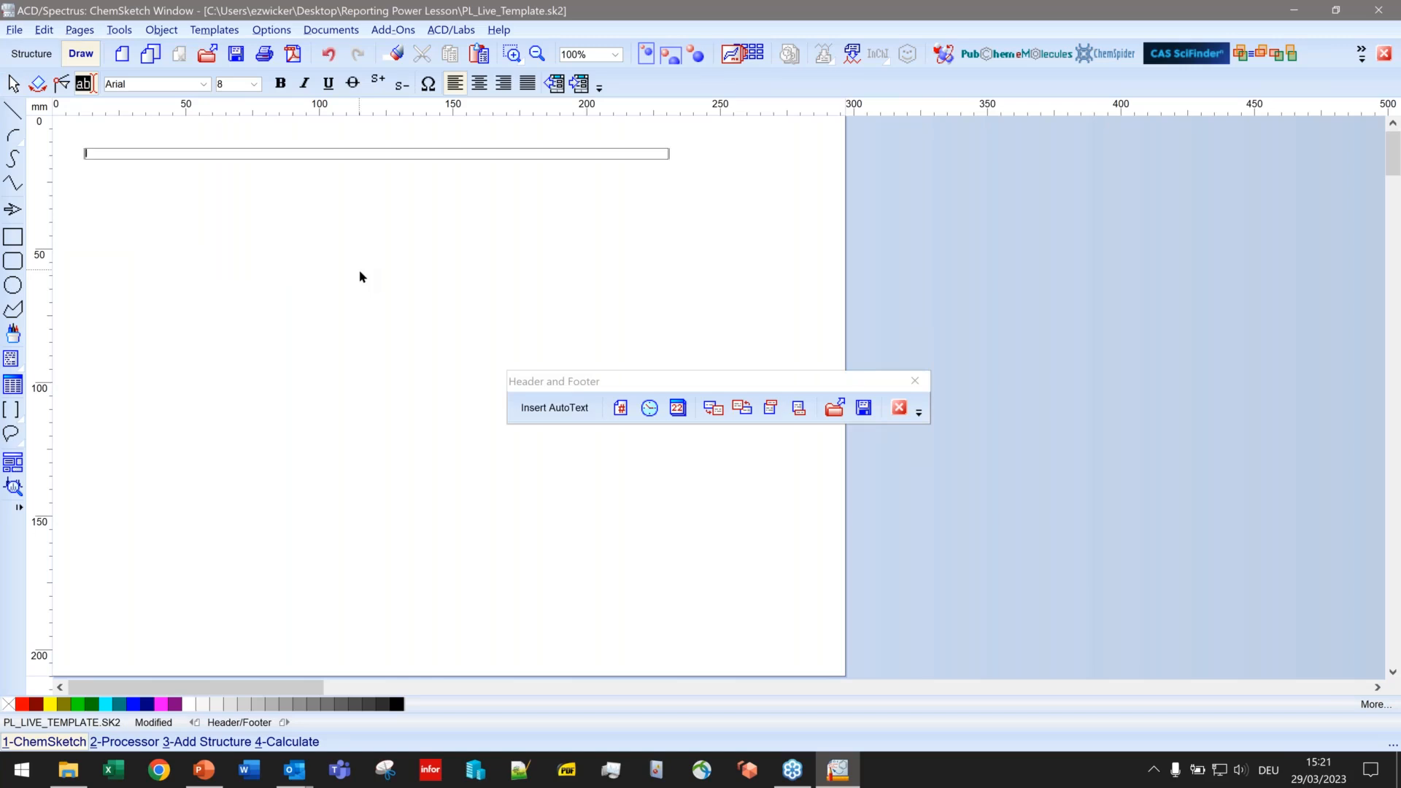
pyautogui.write('O-MS Report')
pyautogui.write(' from the')
pyautogui.click(677, 408)
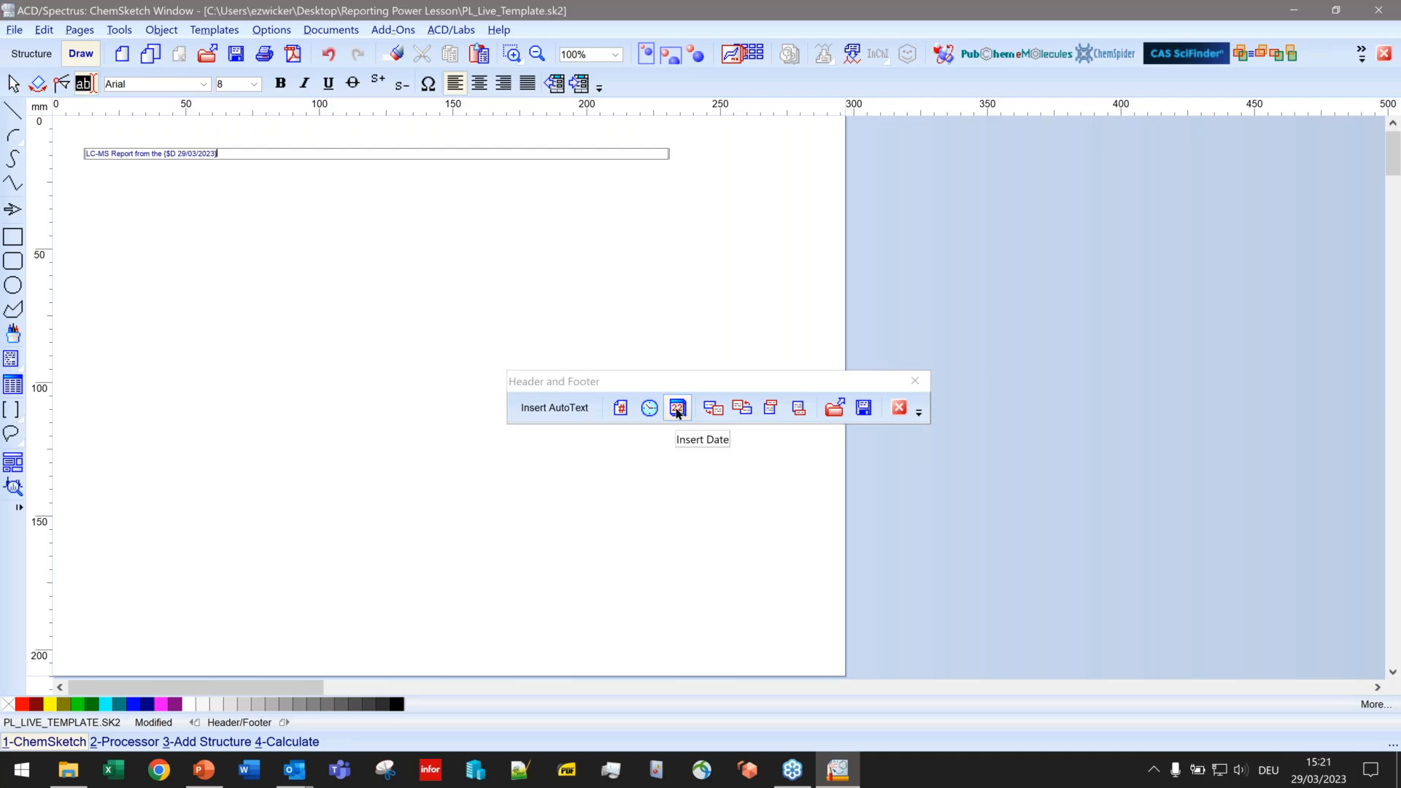
pyautogui.write(',')
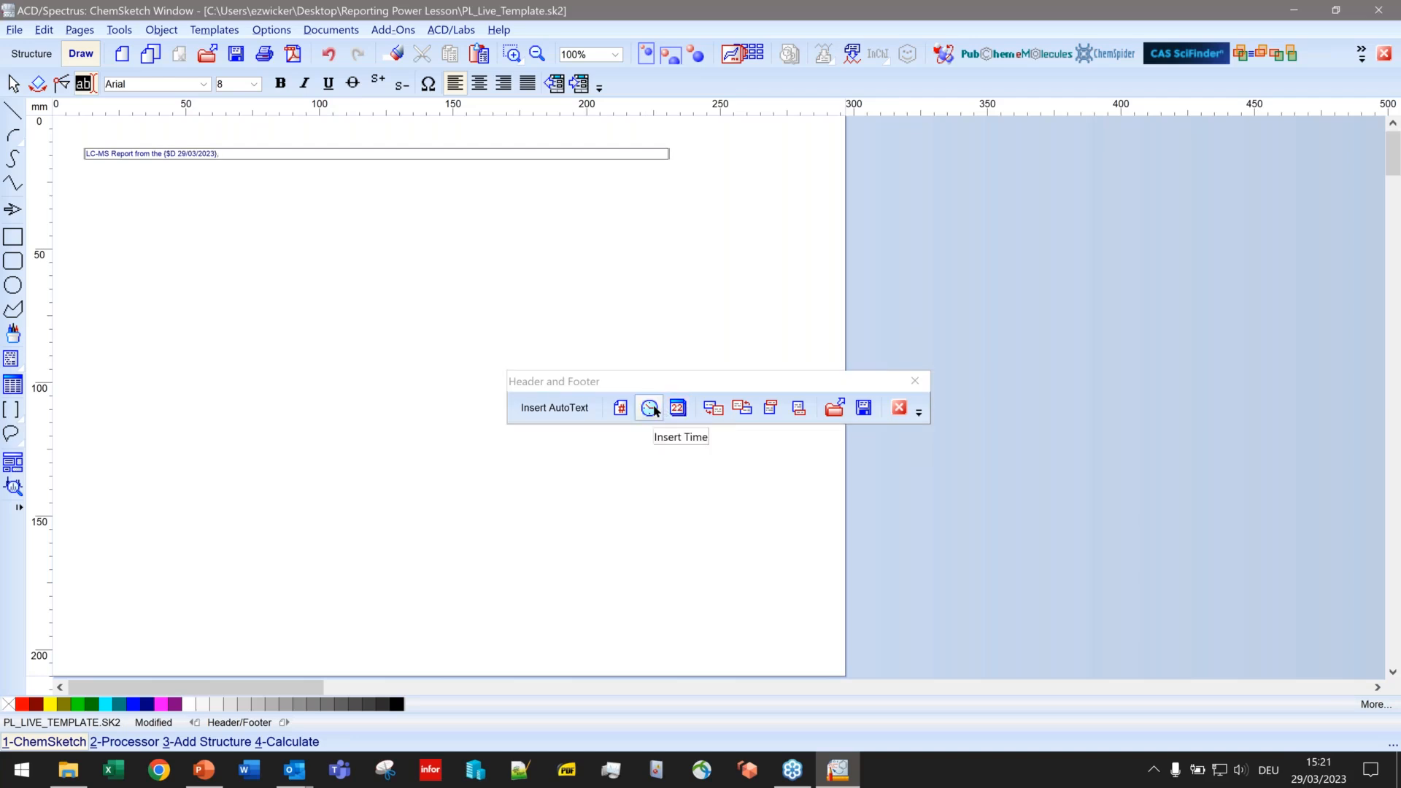
pyautogui.click(654, 411)
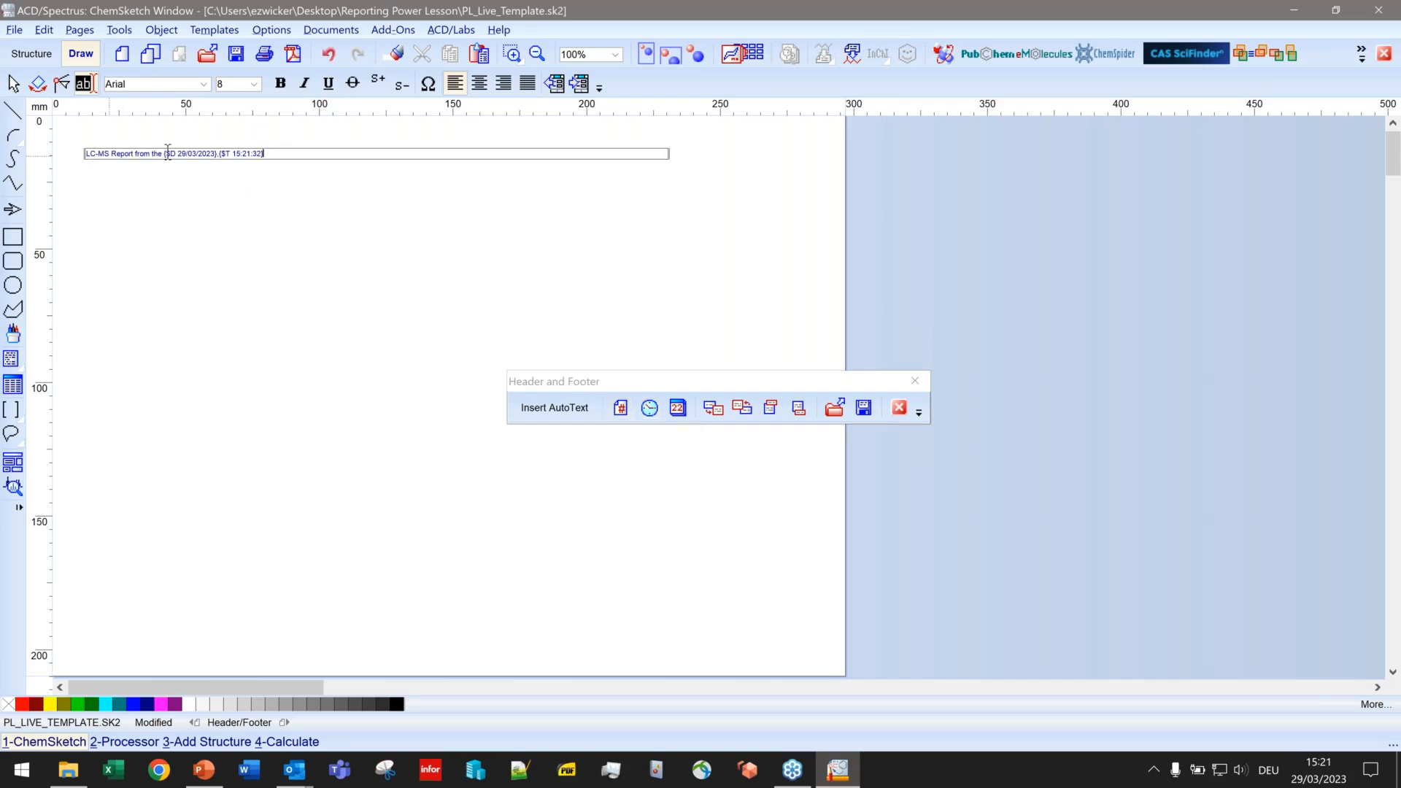
# Step: Set the whole header text to font size 11 and colour it black
pyautogui.moveTo(266, 154); pyautogui.dragTo(69, 148)
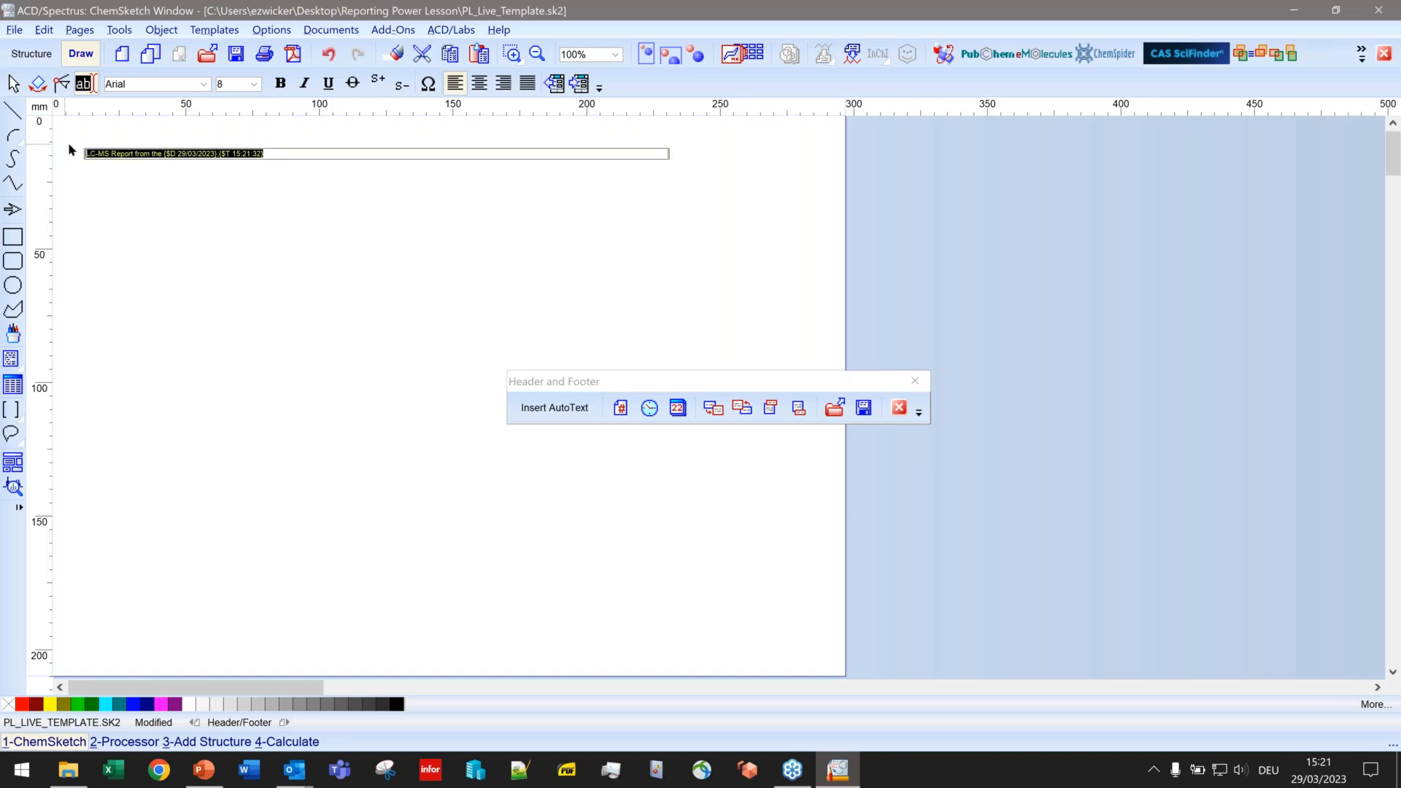
pyautogui.click(253, 84)
pyautogui.click(232, 133)
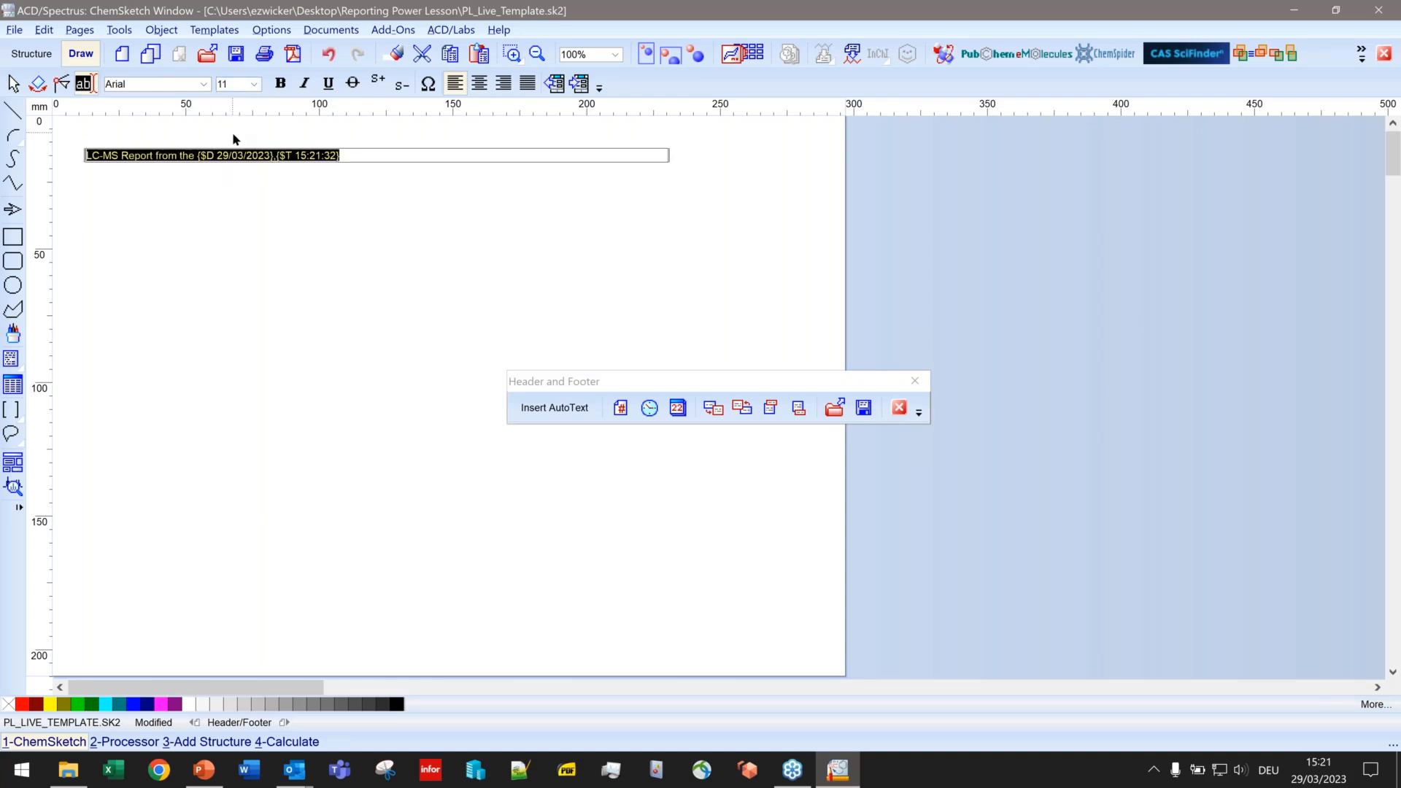
pyautogui.click(400, 704)
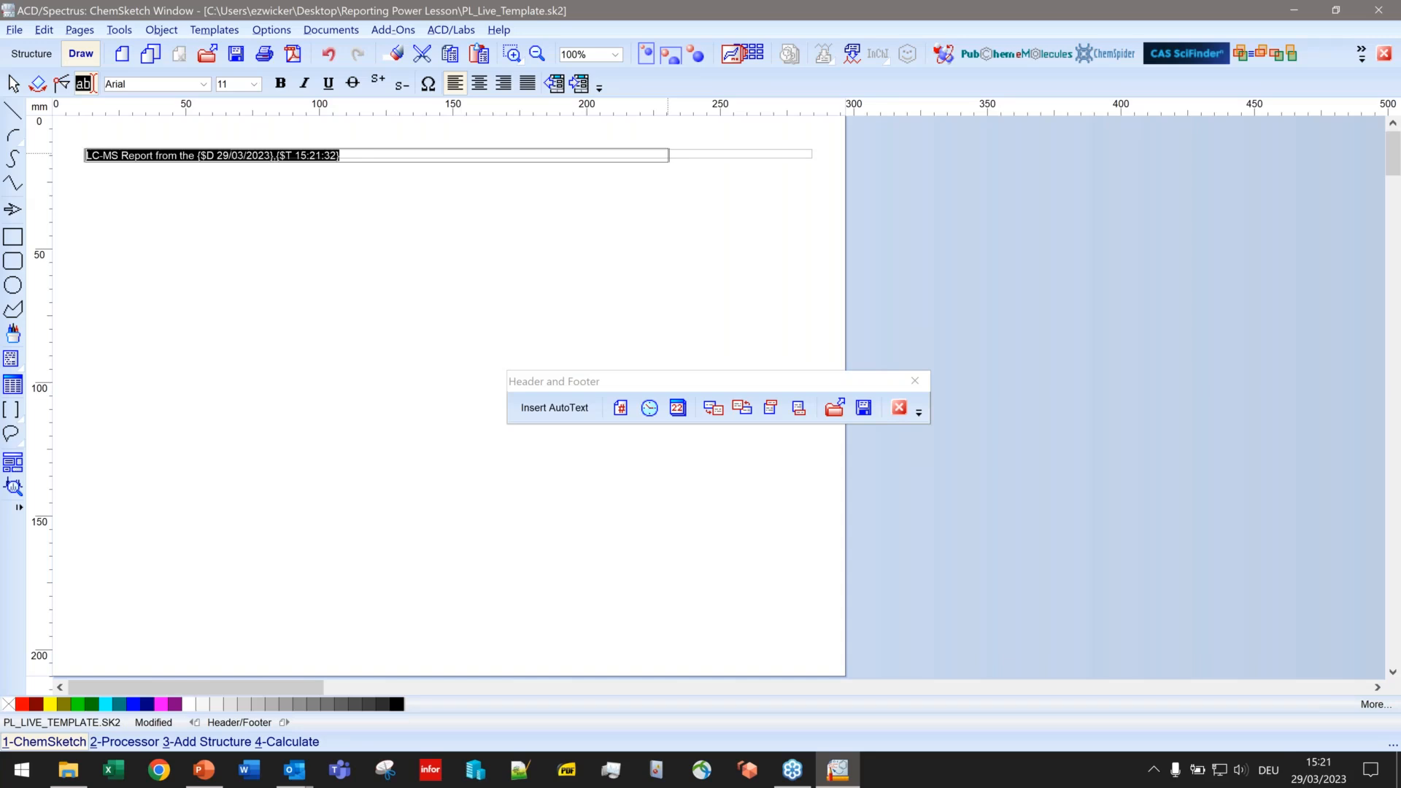
# Step: Widen the header text box in both directions so it spans nearly the full page width
pyautogui.click(741, 155)
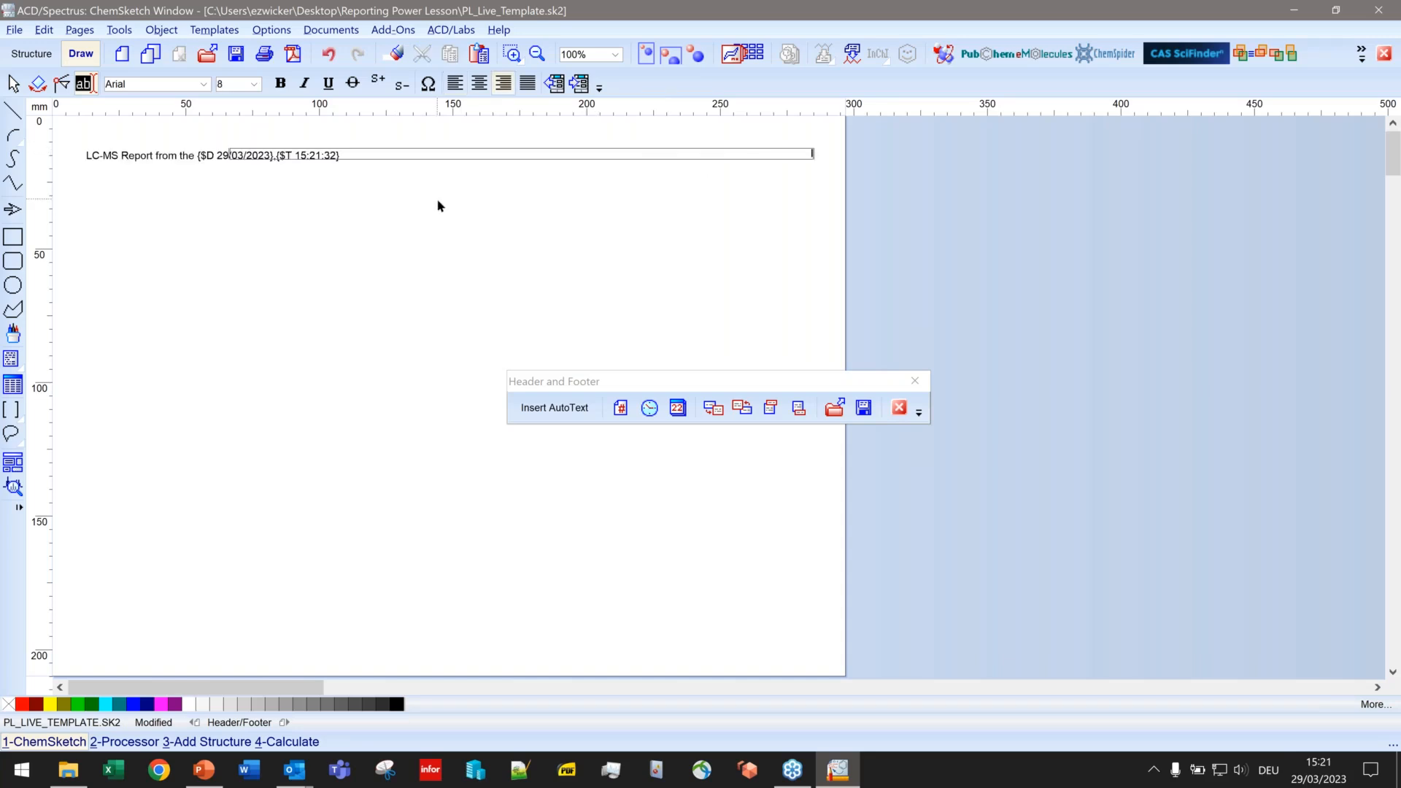
pyautogui.click(13, 83)
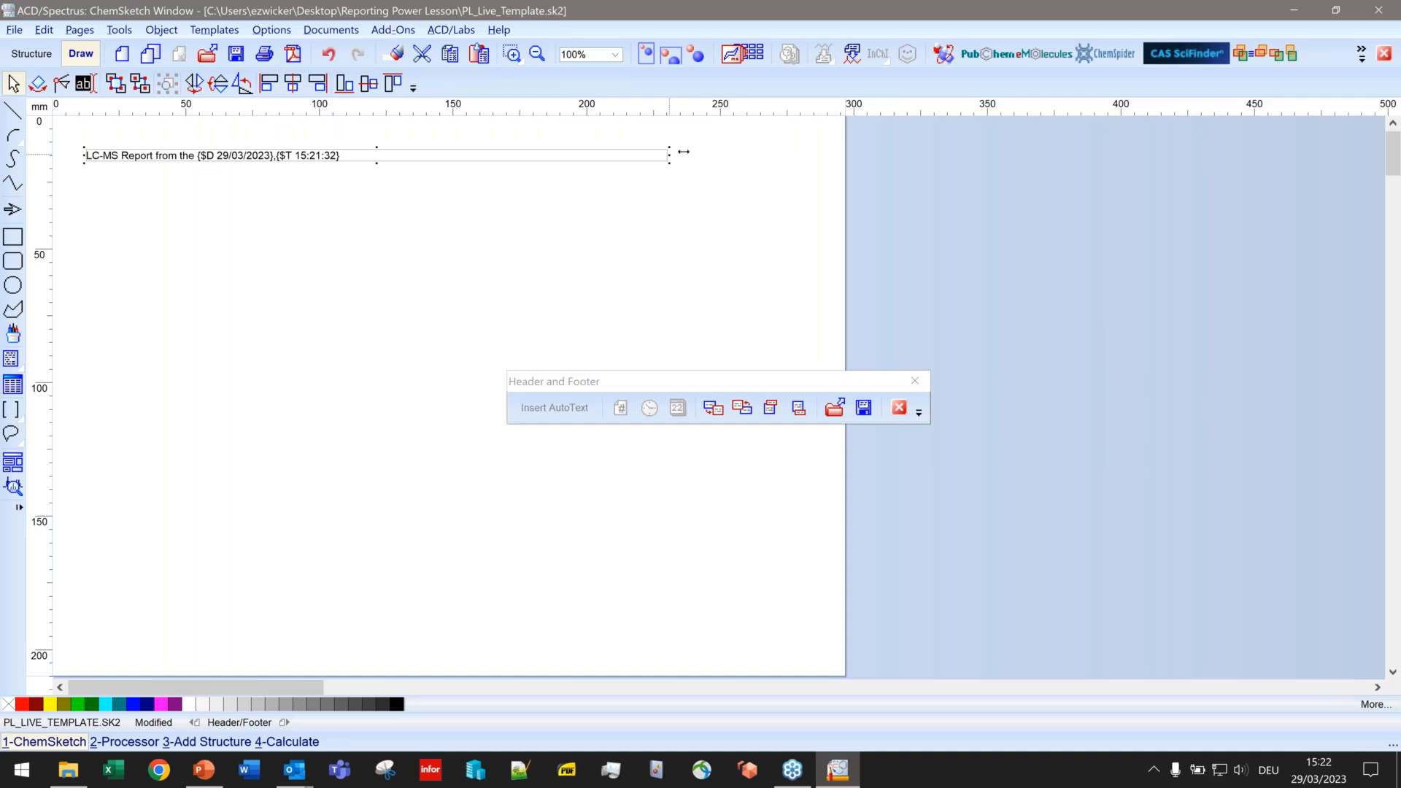
pyautogui.moveTo(684, 151); pyautogui.dragTo(828, 149)
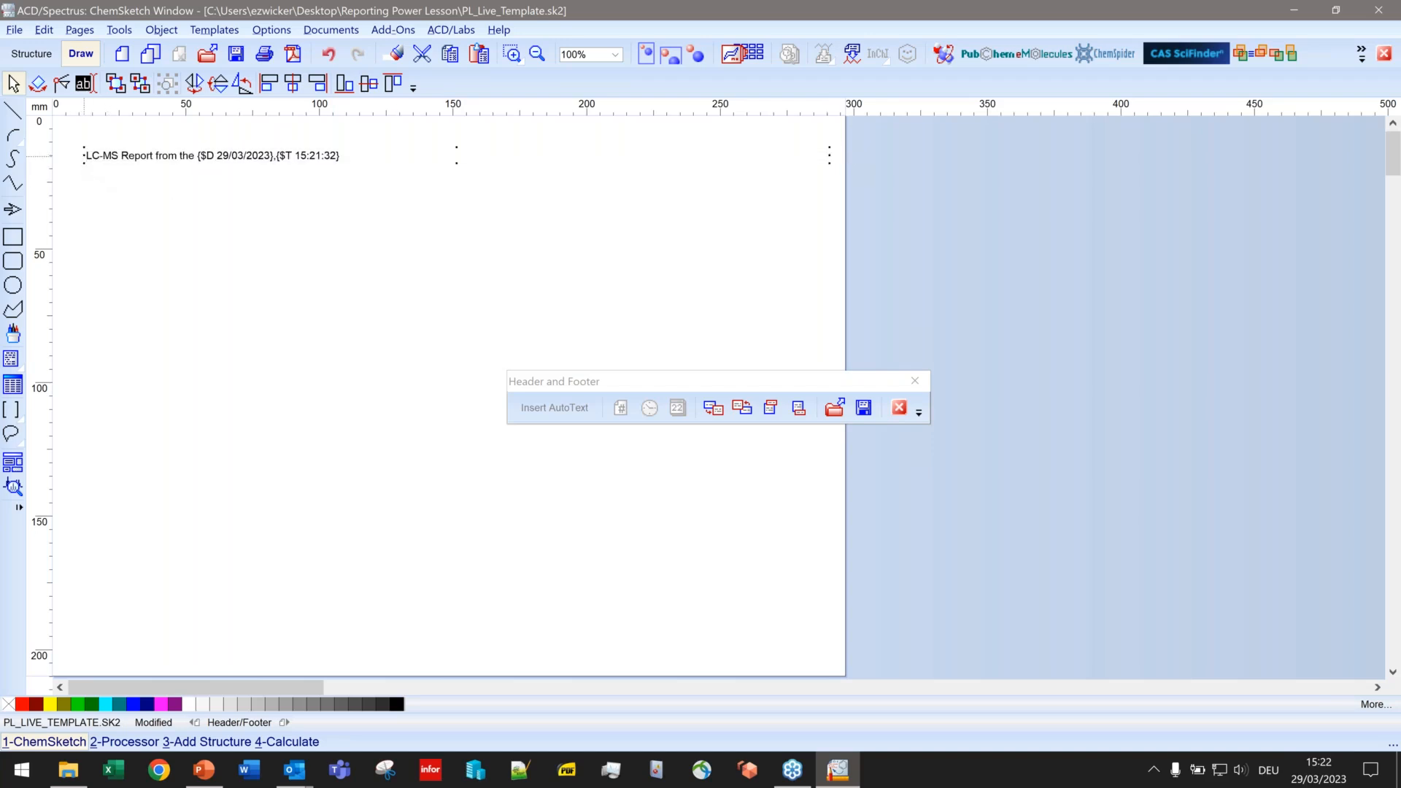
pyautogui.click(78, 158)
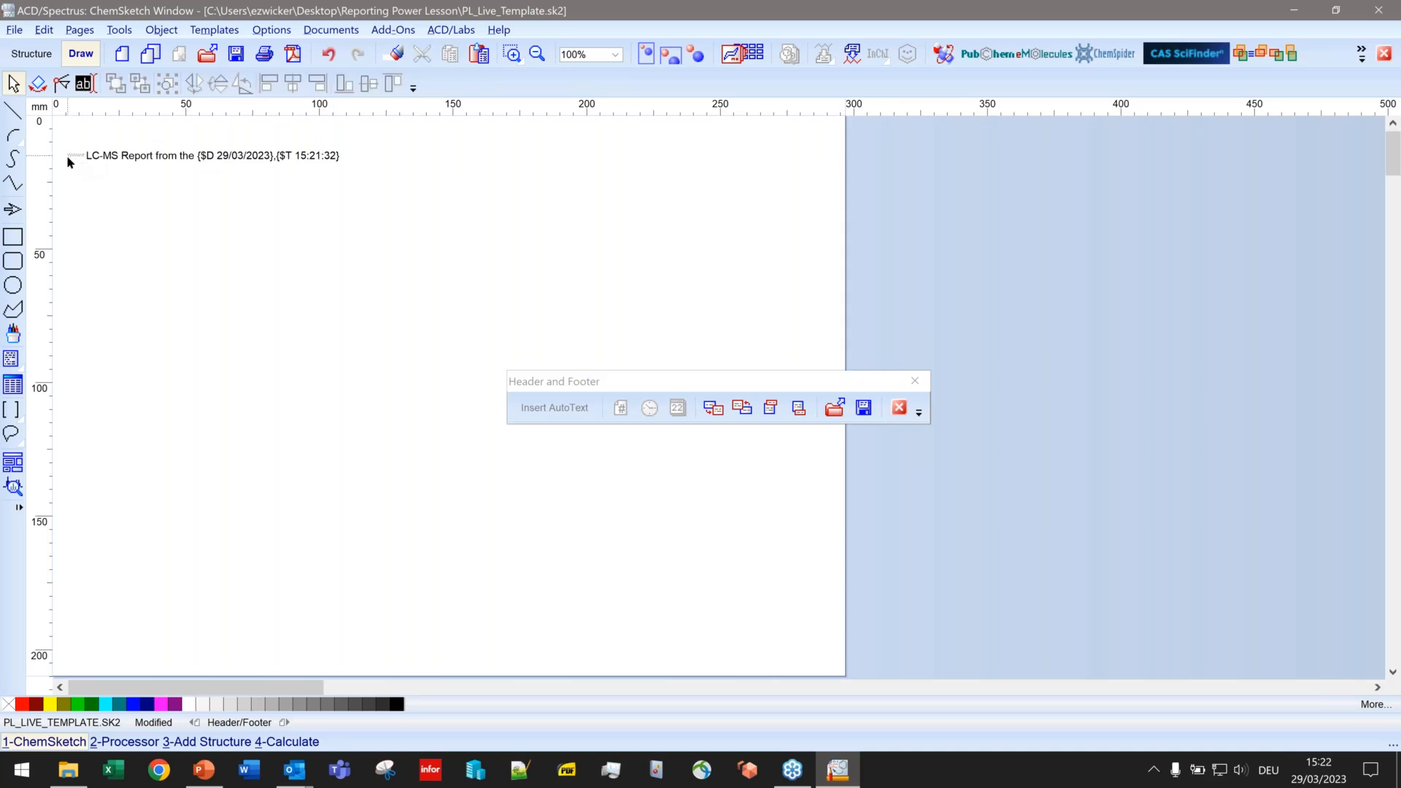
pyautogui.click(88, 158)
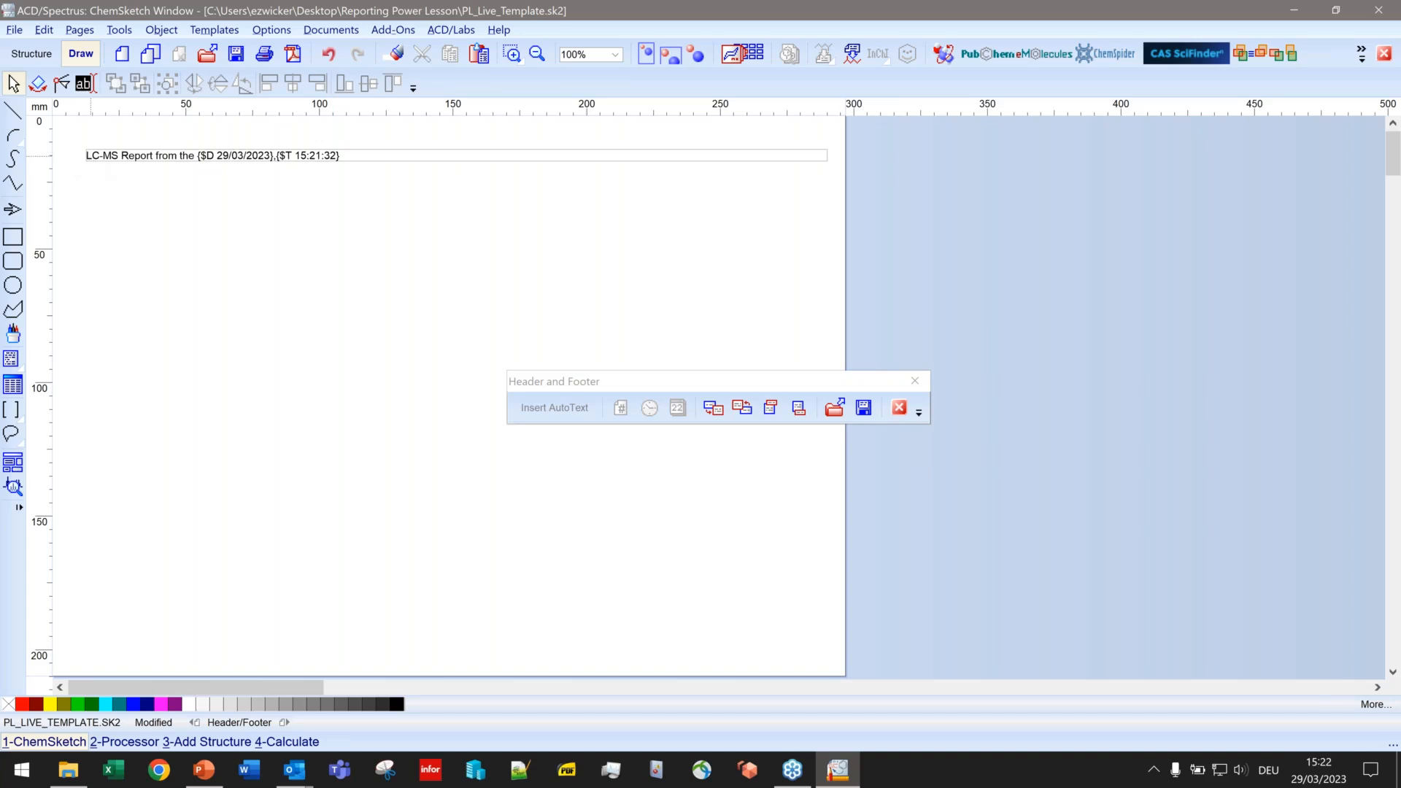
pyautogui.doubleClick(88, 155)
pyautogui.moveTo(81, 155); pyautogui.dragTo(65, 155)
pyautogui.doubleClick(156, 155)
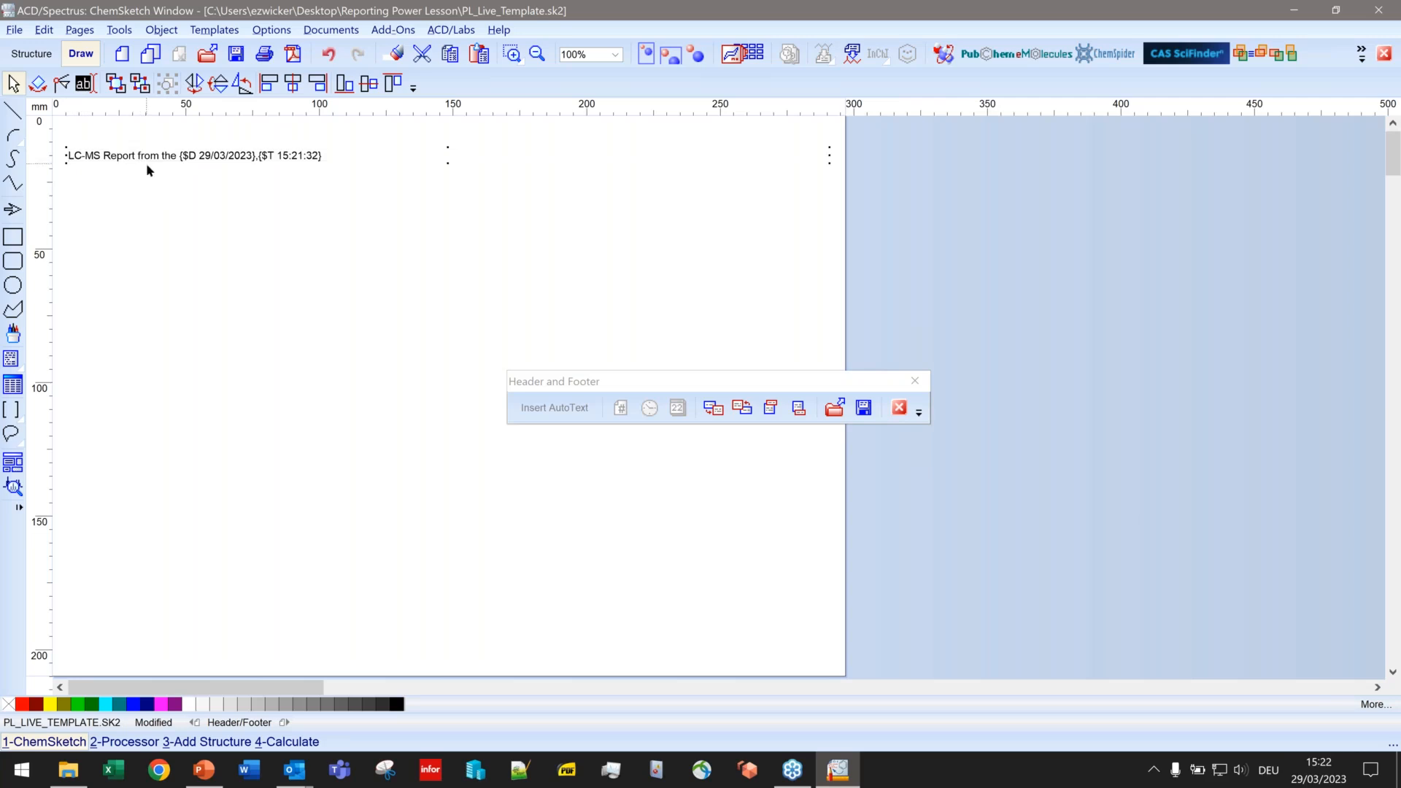
# Step: Centre the whole header text within its text box
pyautogui.click(85, 84)
pyautogui.click(131, 156)
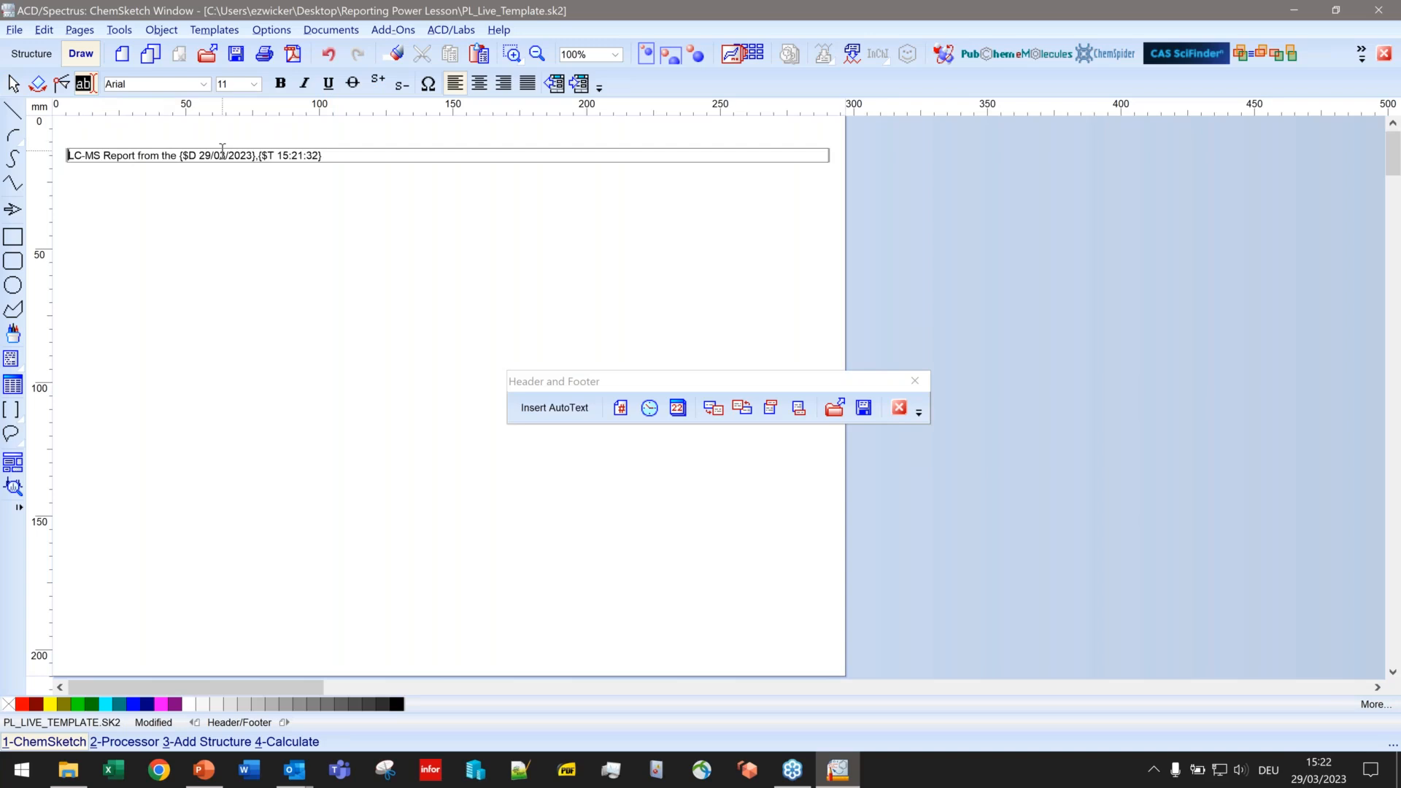
pyautogui.hotkey('ctrl', 'a')
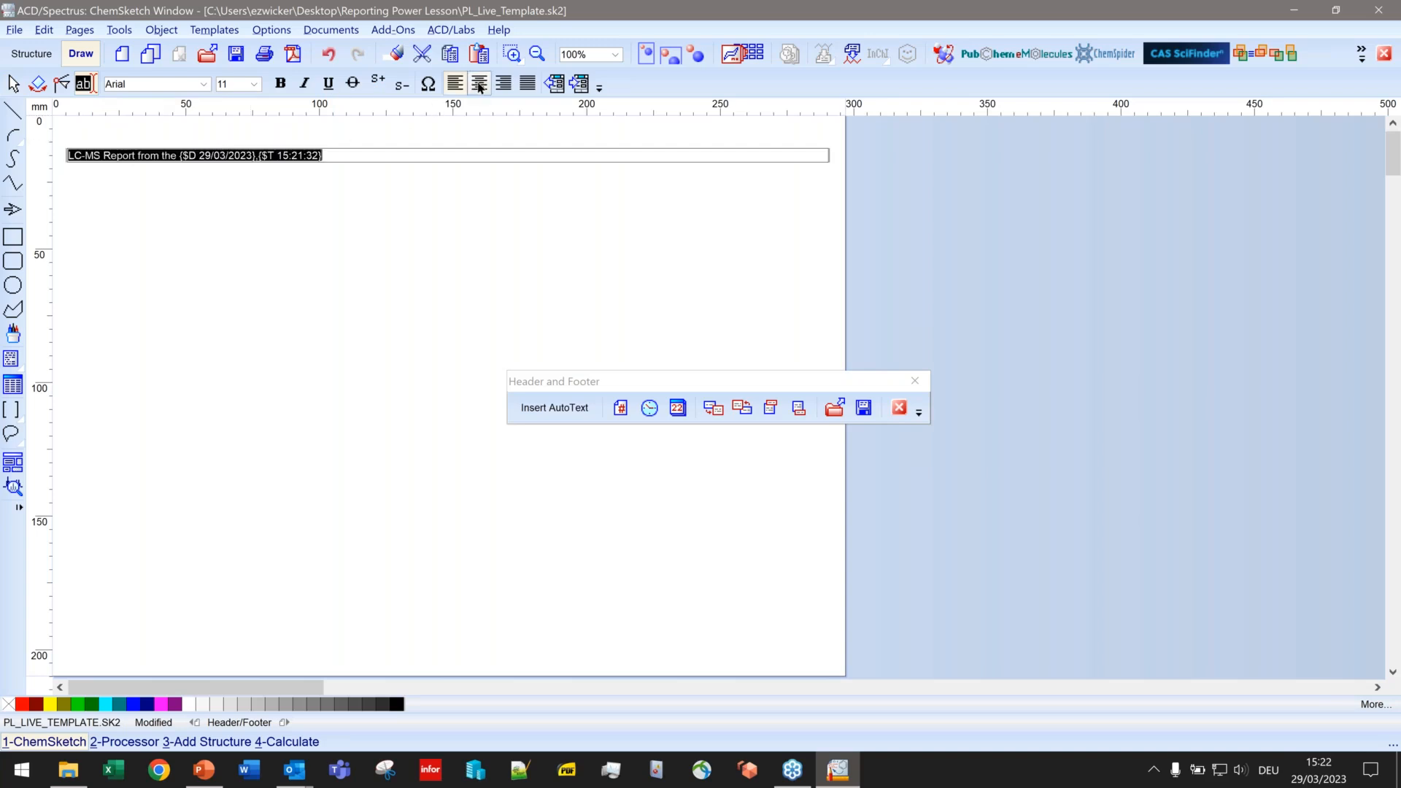
pyautogui.click(479, 84)
pyautogui.click(13, 83)
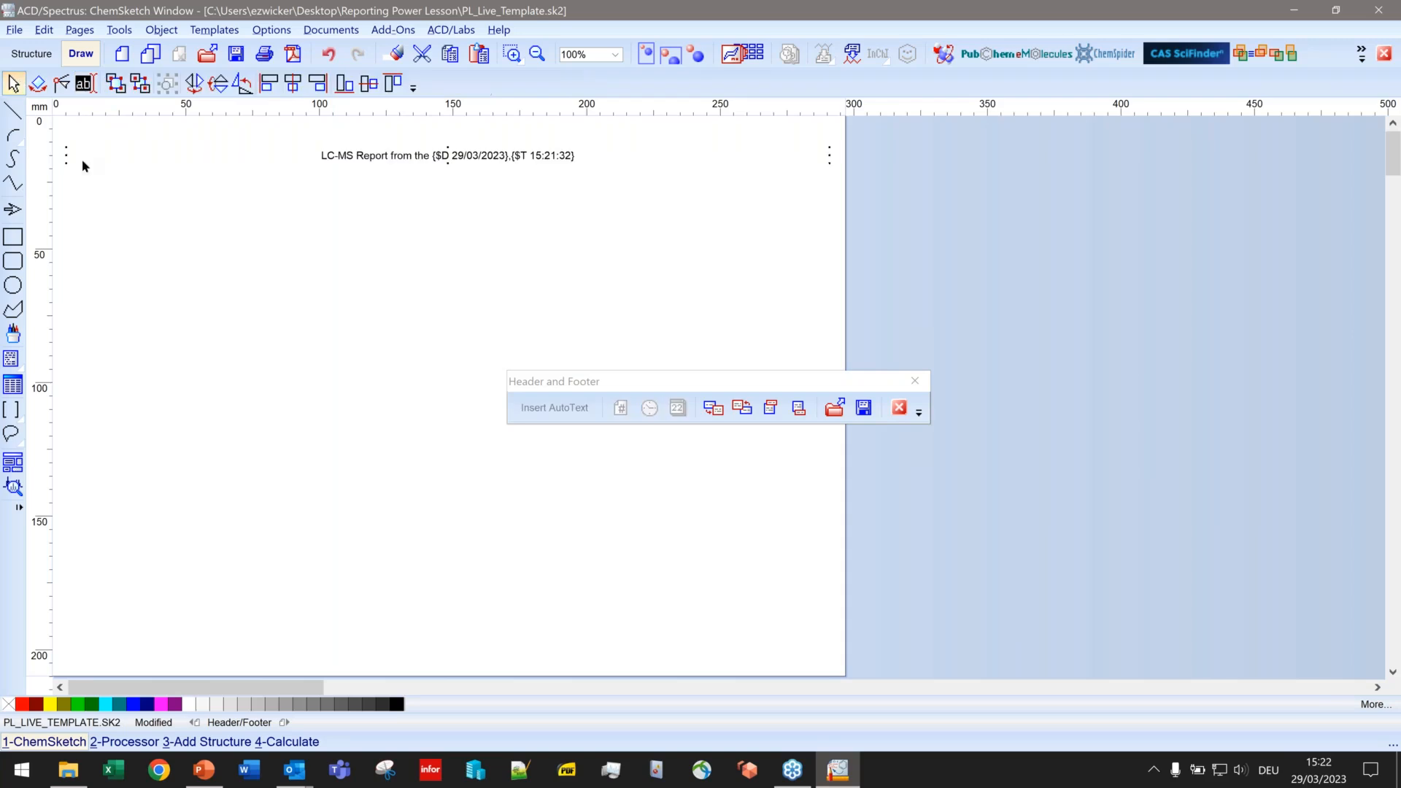
pyautogui.click(151, 276)
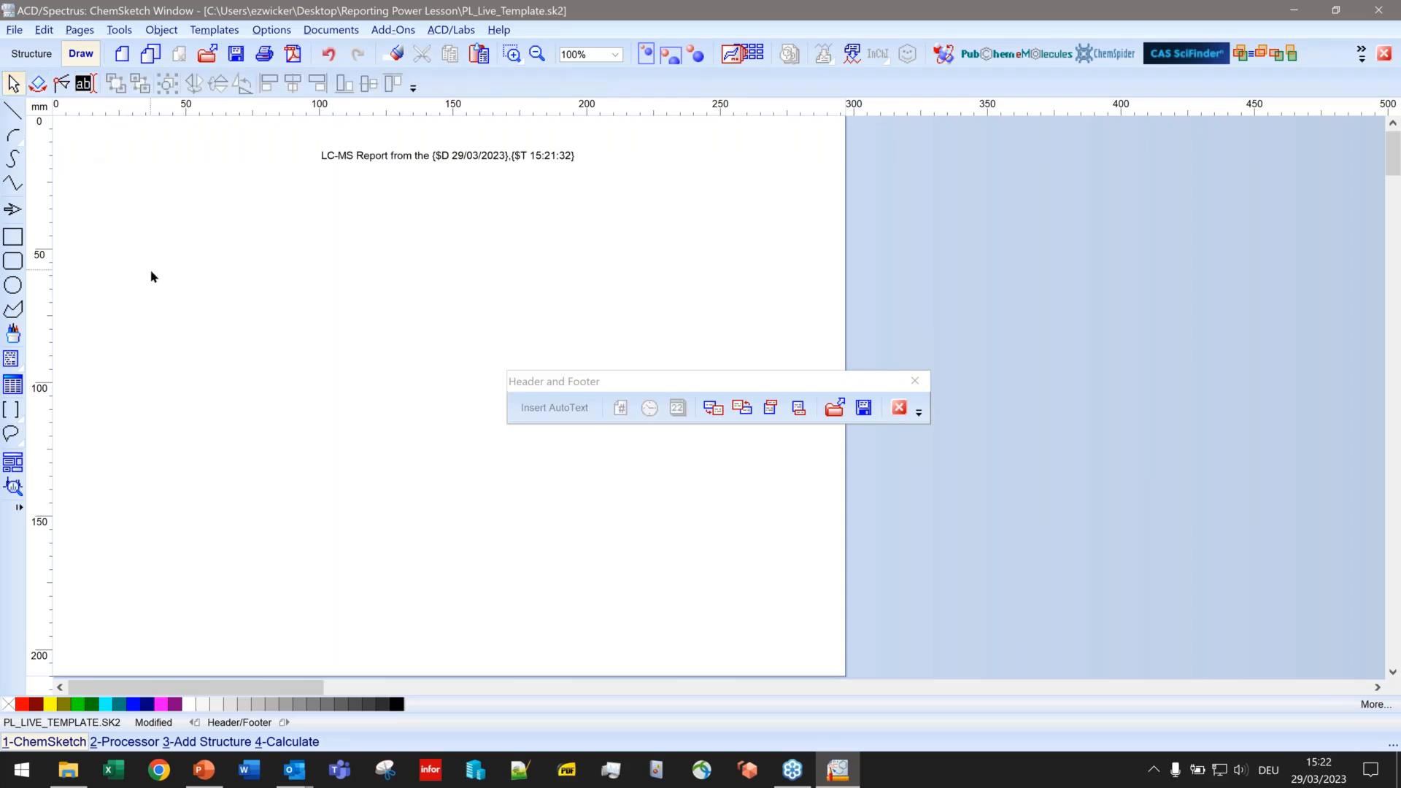
# Step: Draw a horizontal line across nearly the full page width above the header text and set its pen width to 1 pt
pyautogui.click(13, 110)
pyautogui.moveTo(62, 122); pyautogui.dragTo(829, 103)
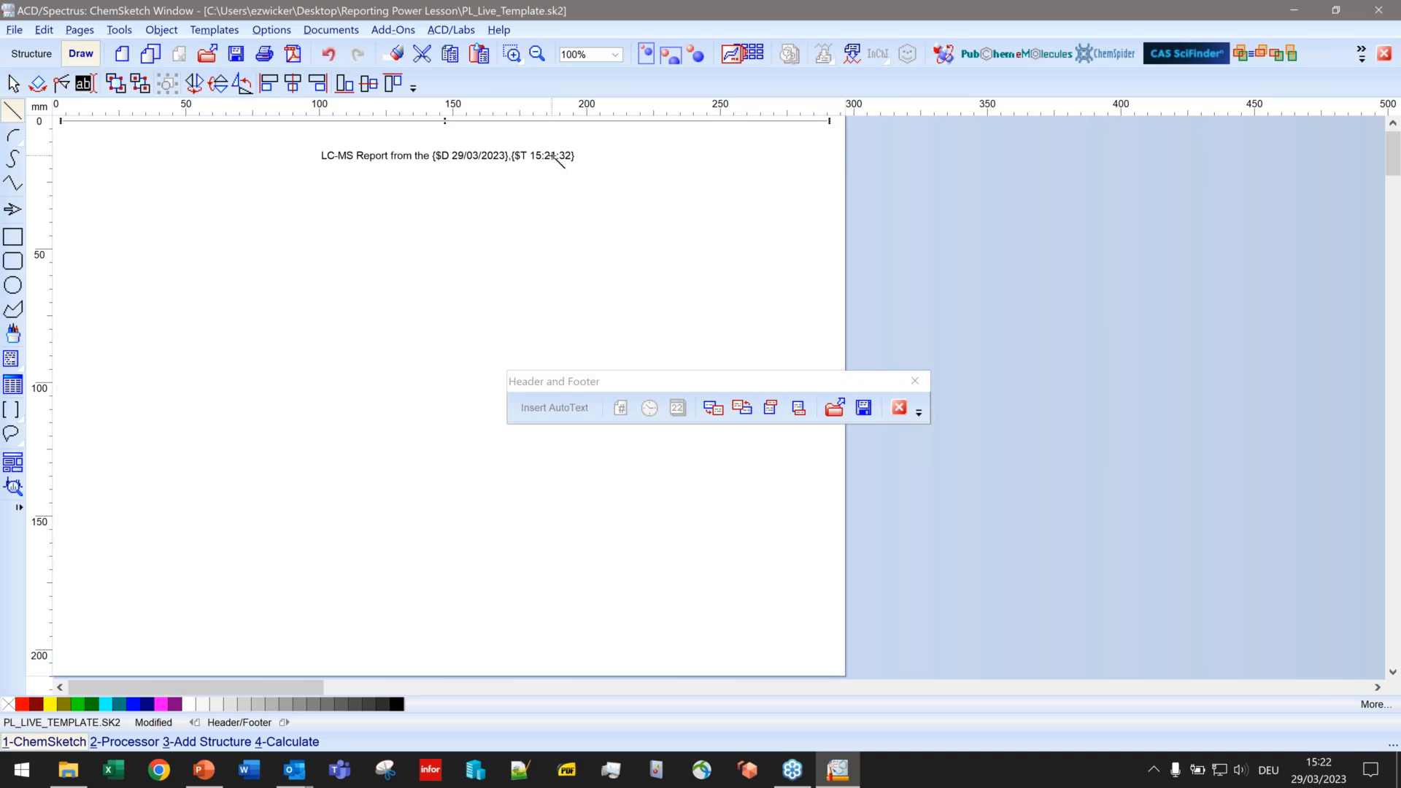
pyautogui.click(13, 84)
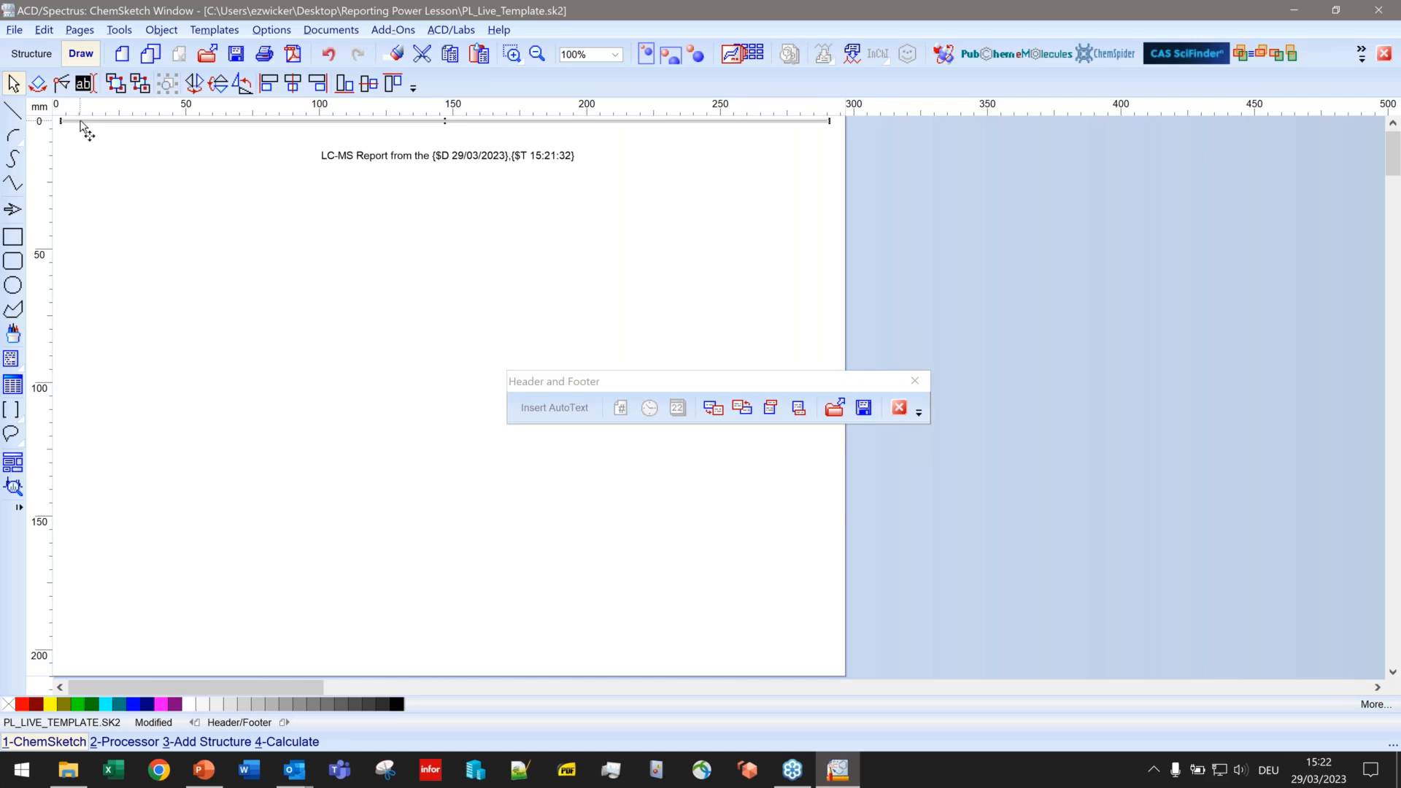
pyautogui.doubleClick(80, 123)
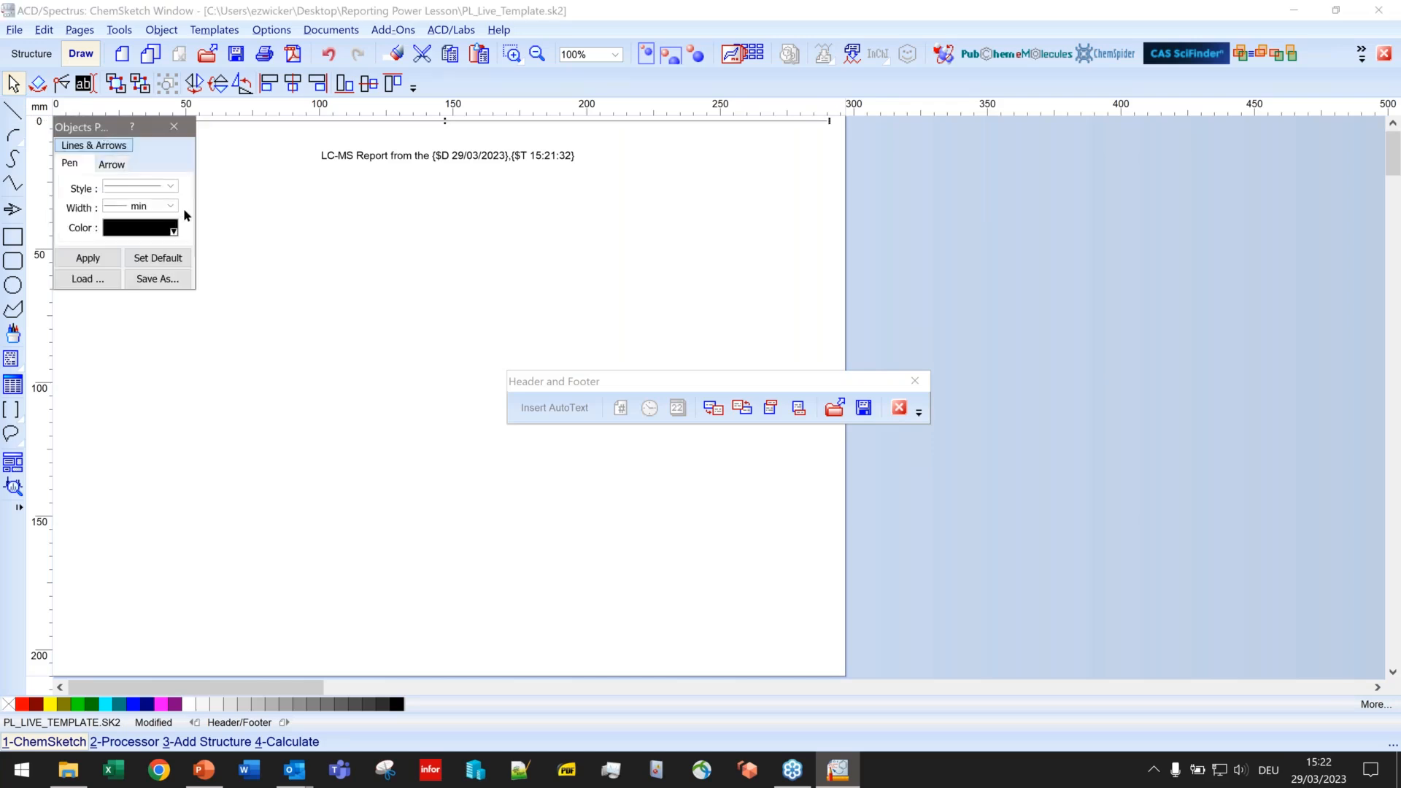
pyautogui.click(172, 209)
pyautogui.click(146, 264)
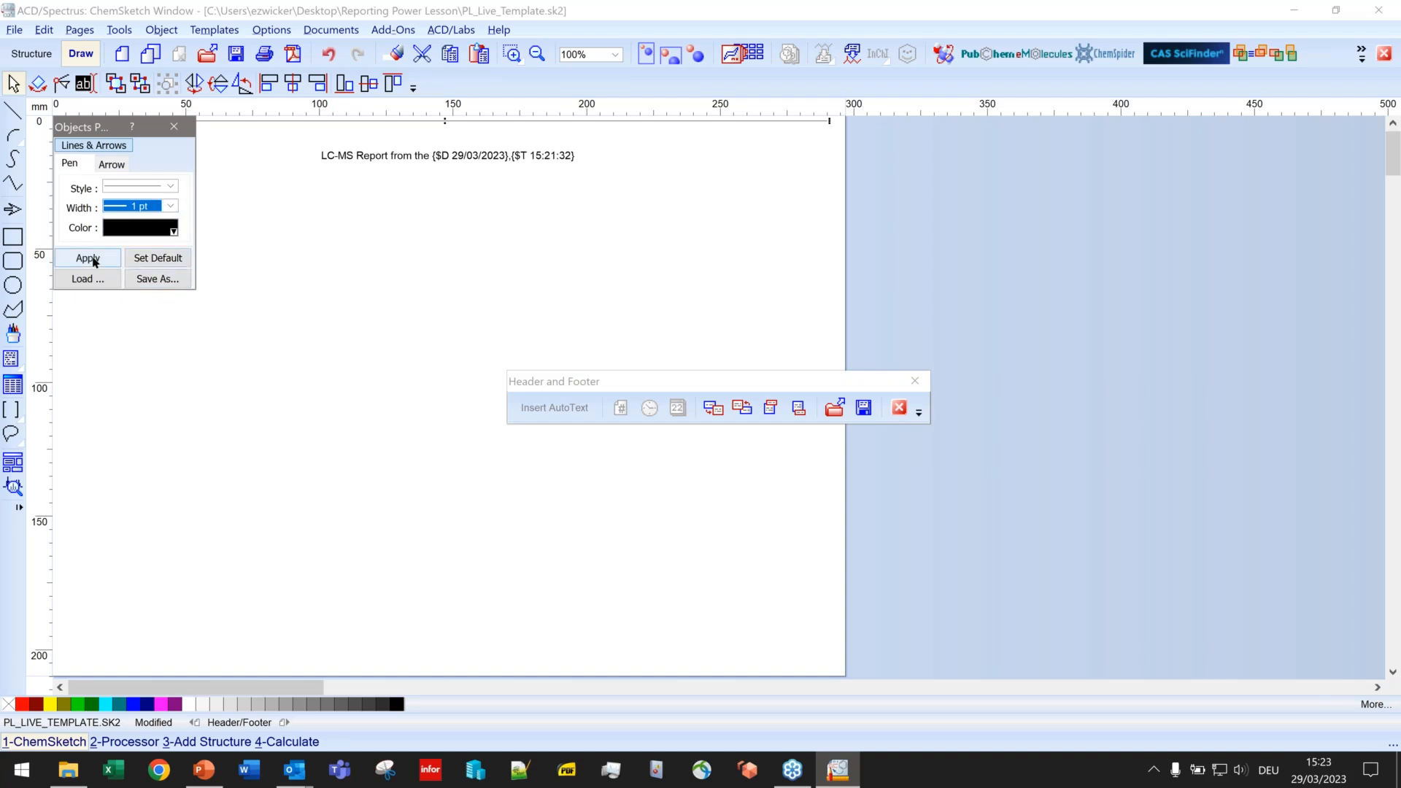
pyautogui.click(88, 258)
pyautogui.click(174, 126)
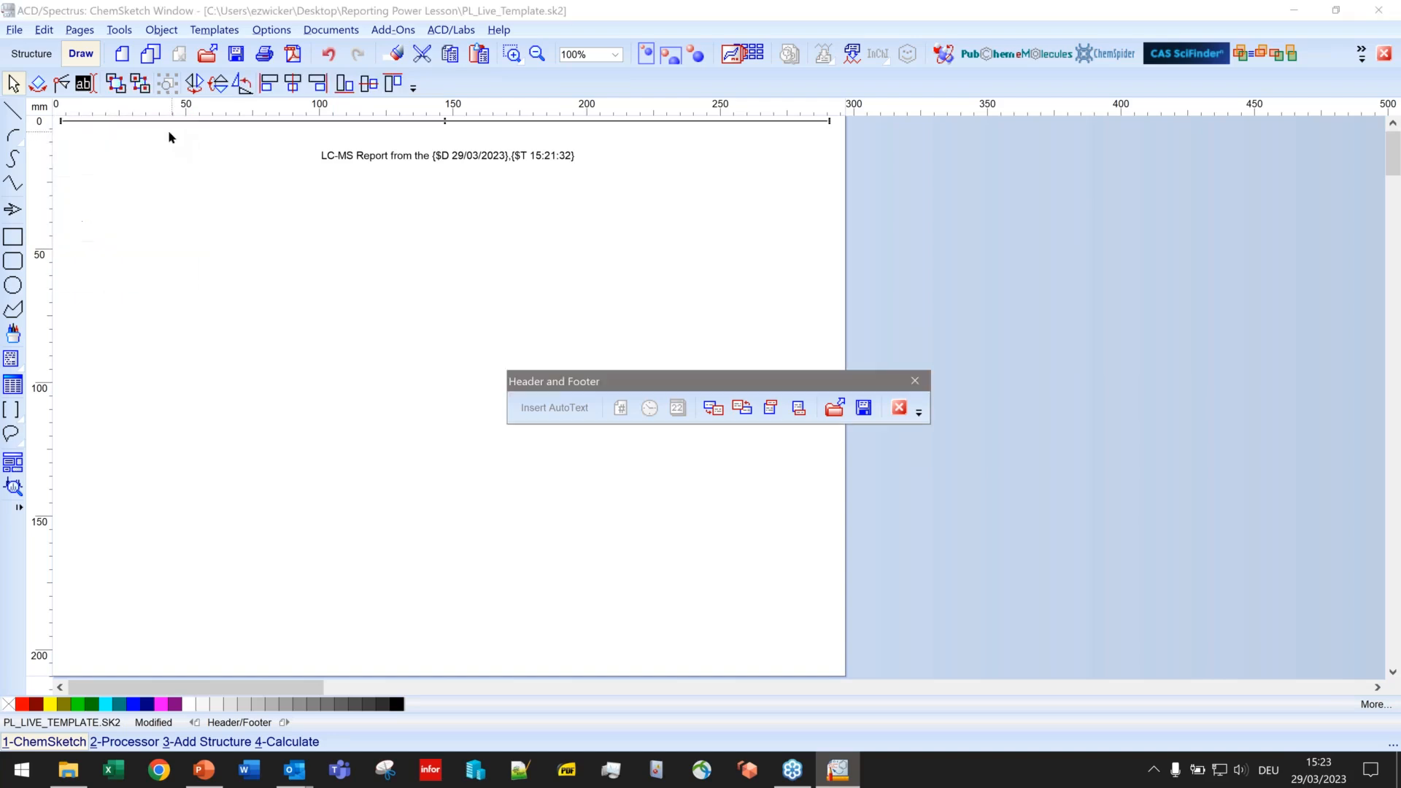
# Step: Move the header text up so it sits just below the horizontal line
pyautogui.click(395, 161)
pyautogui.click(379, 160)
pyautogui.moveTo(380, 159); pyautogui.dragTo(380, 138)
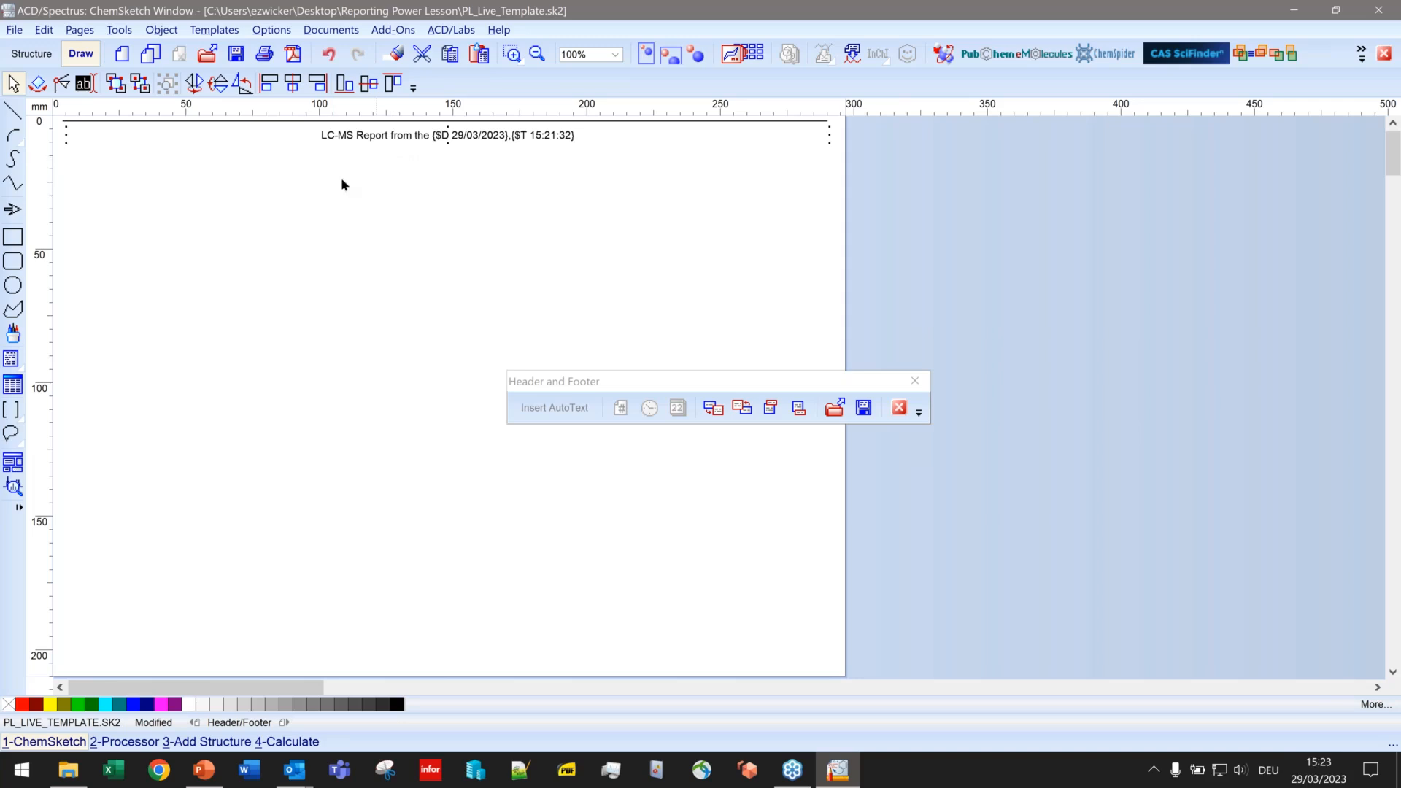
pyautogui.click(301, 191)
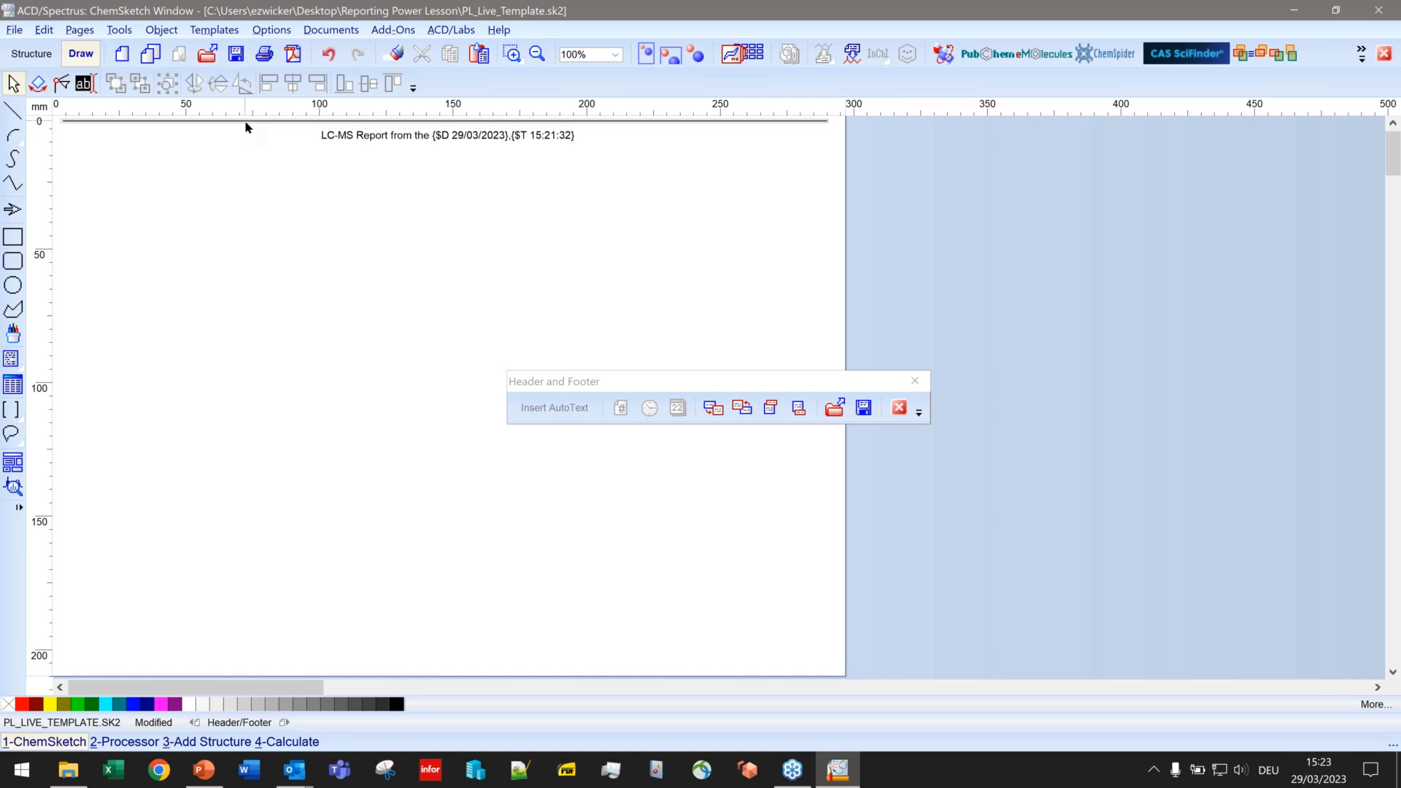
# Step: Duplicate the horizontal line and place the copy just below the header text, aligned with the upper line
pyautogui.click(247, 121)
pyautogui.hotkey('ctrl', 'c')
pyautogui.hotkey('ctrl', 'v')
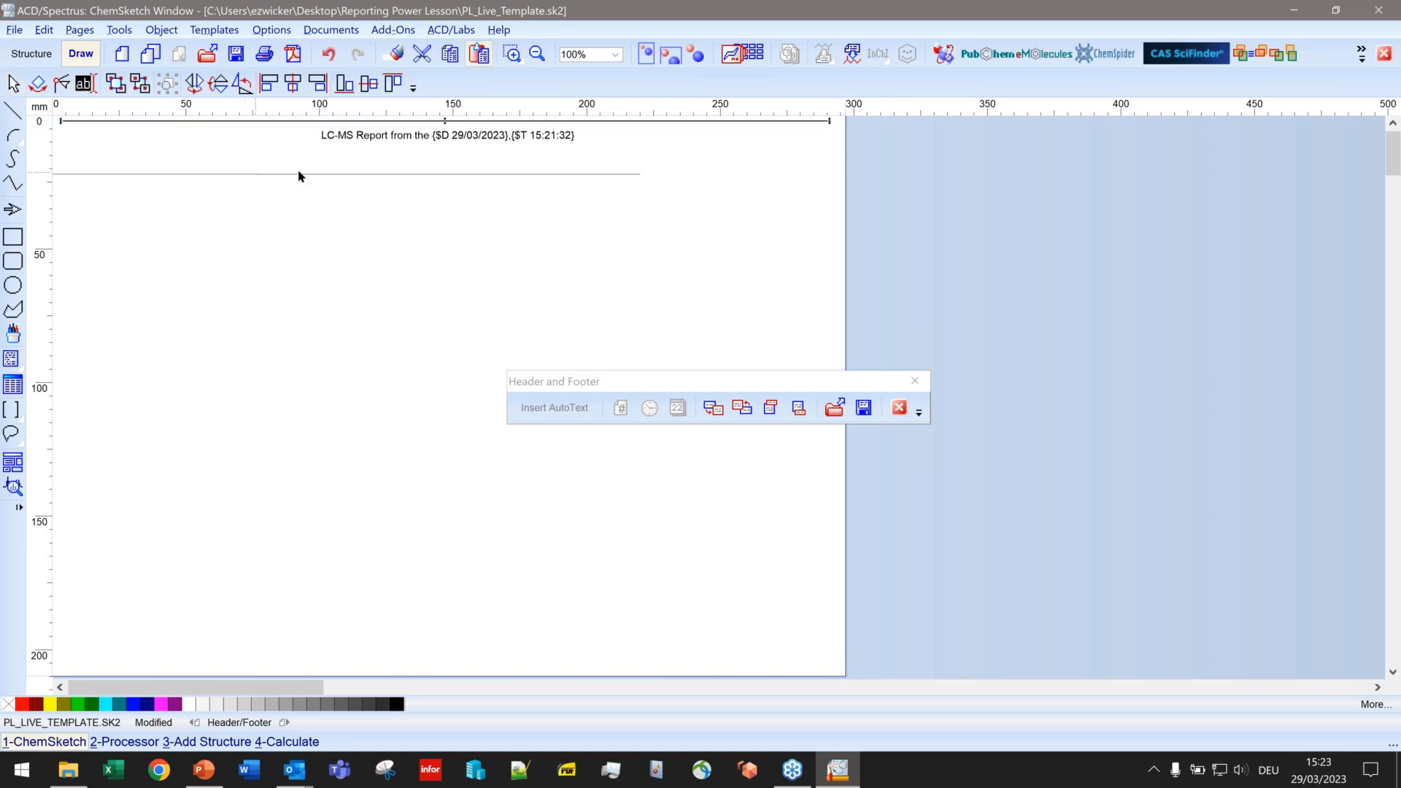
pyautogui.click(462, 146)
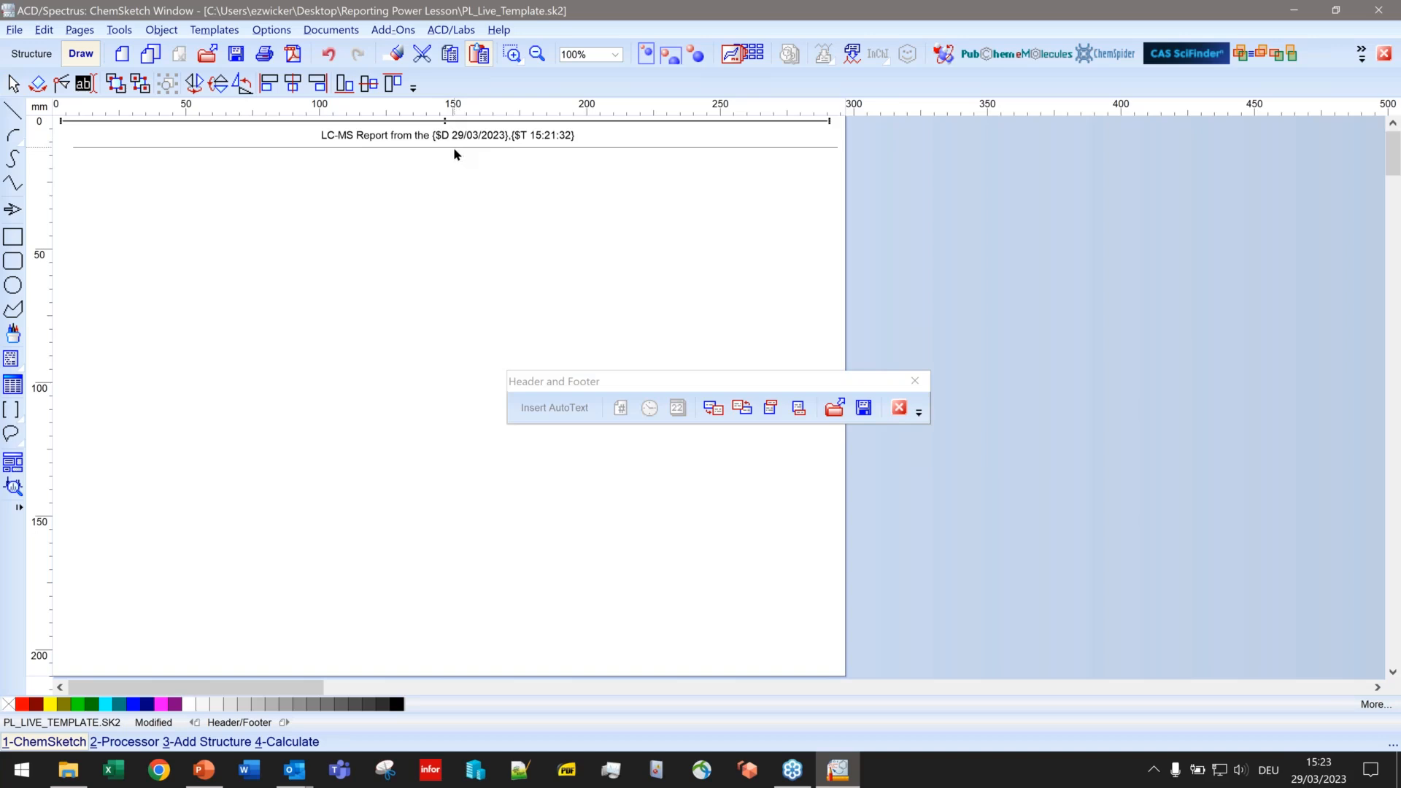
pyautogui.click(453, 149)
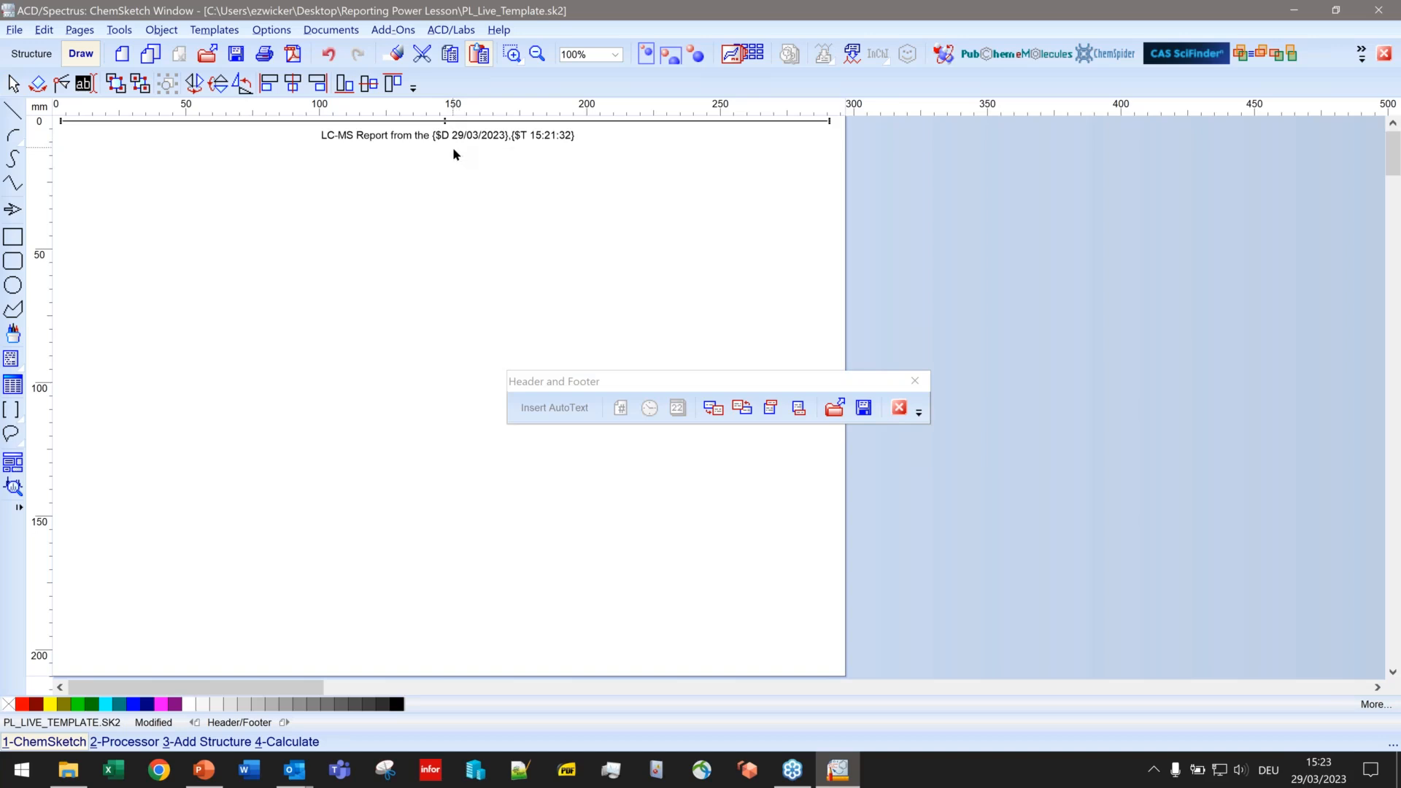
pyautogui.click(407, 175)
pyautogui.moveTo(410, 148); pyautogui.dragTo(407, 148)
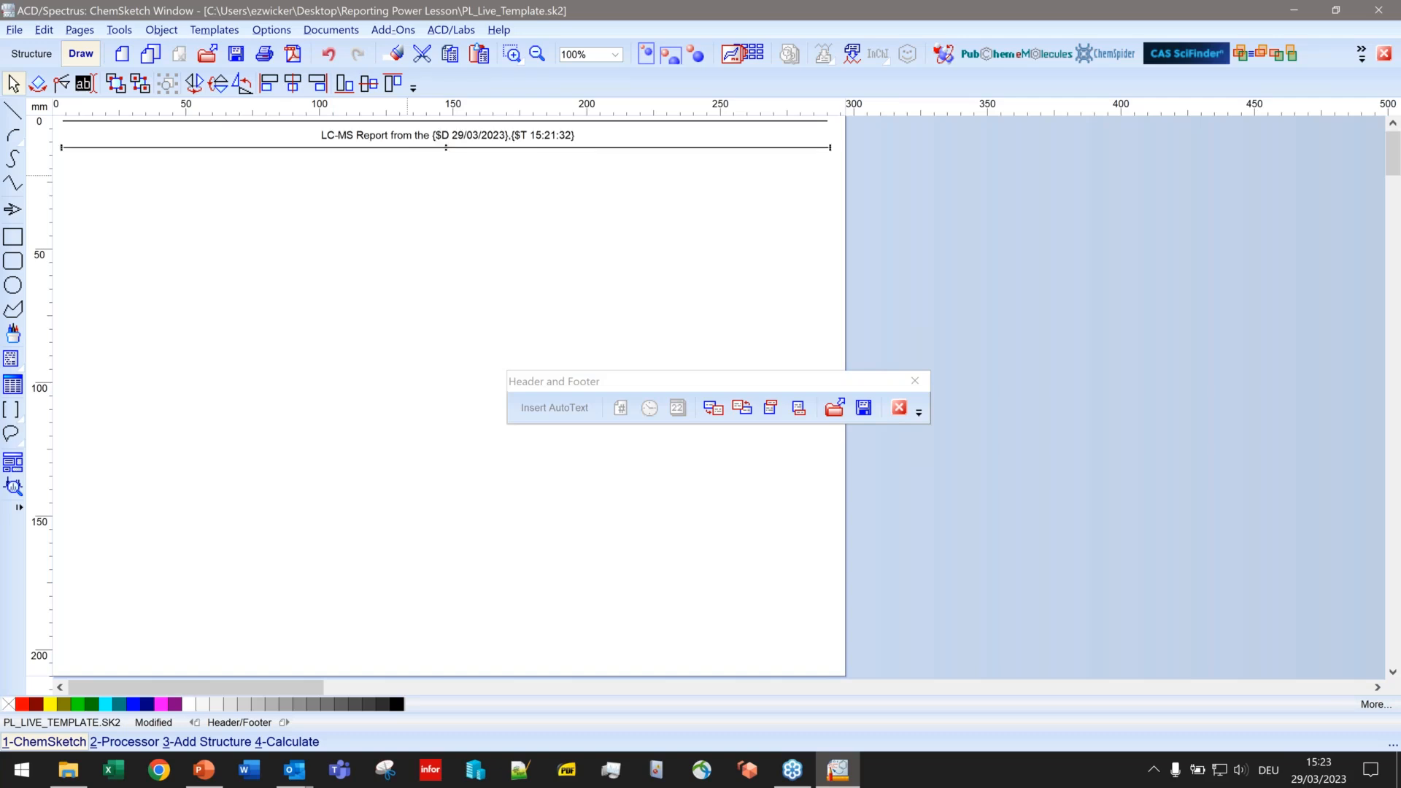
pyautogui.click(368, 394)
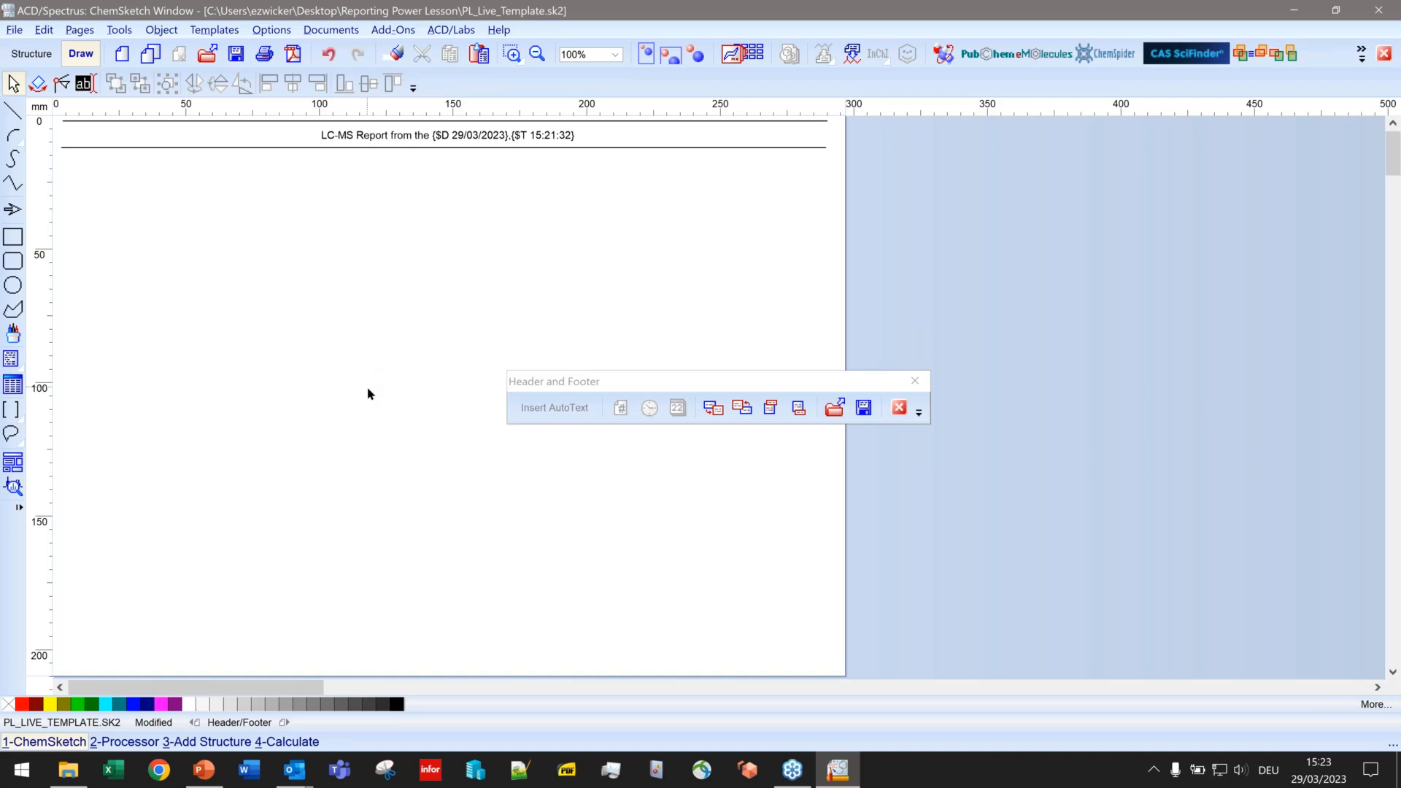
# Step: Add a page footer containing an automatic page number field, set to font size 11 and right-aligned
pyautogui.click(723, 380)
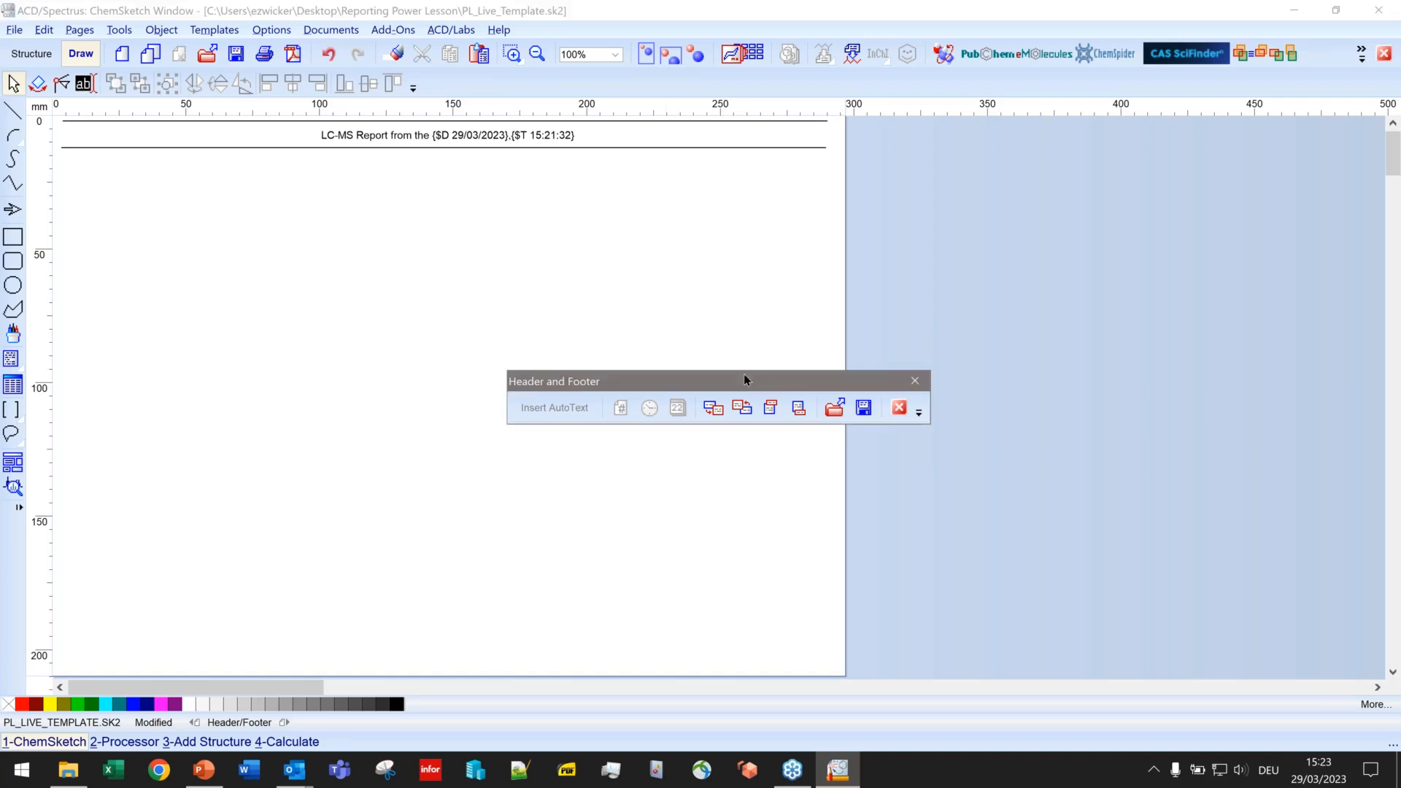
pyautogui.click(800, 410)
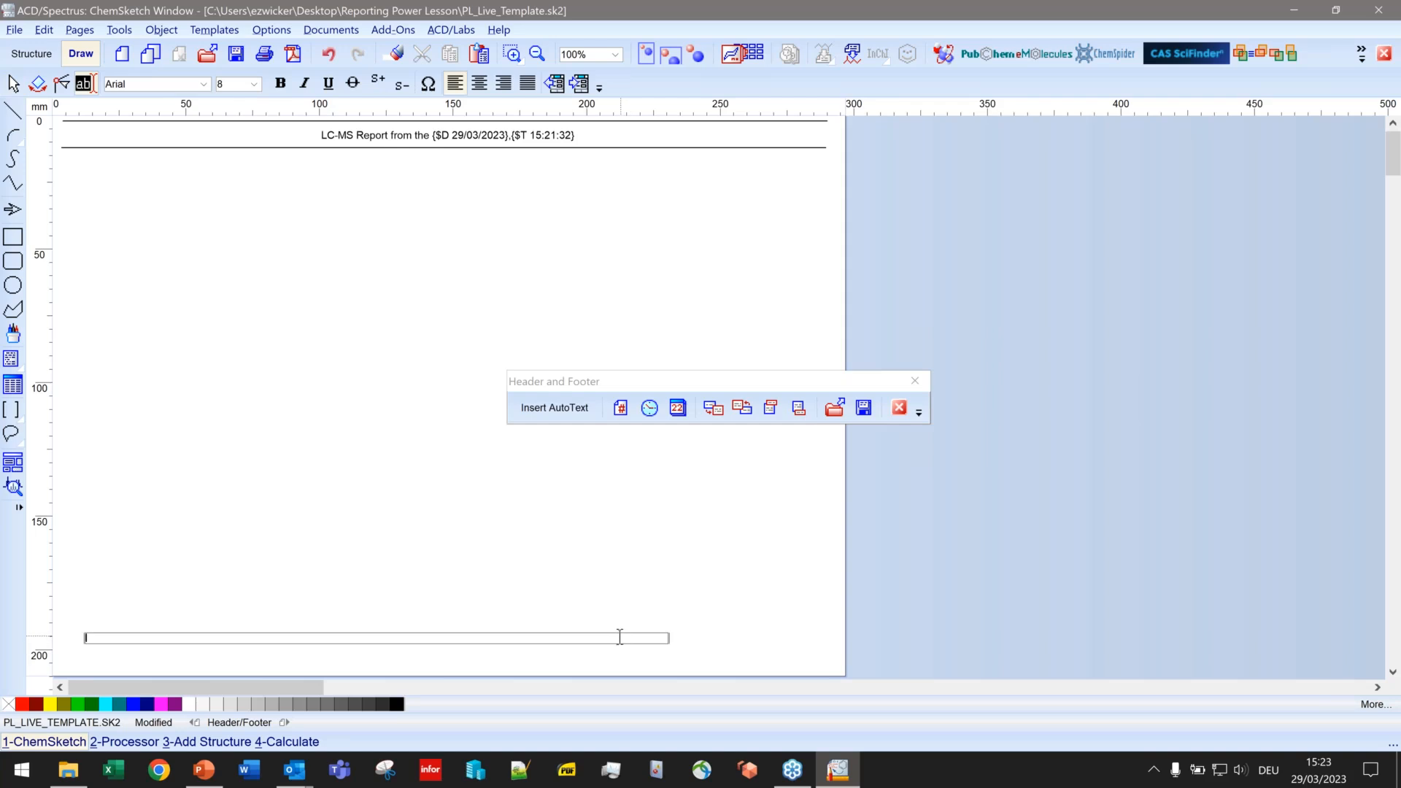
pyautogui.click(619, 410)
pyautogui.moveTo(82, 639); pyautogui.dragTo(102, 638)
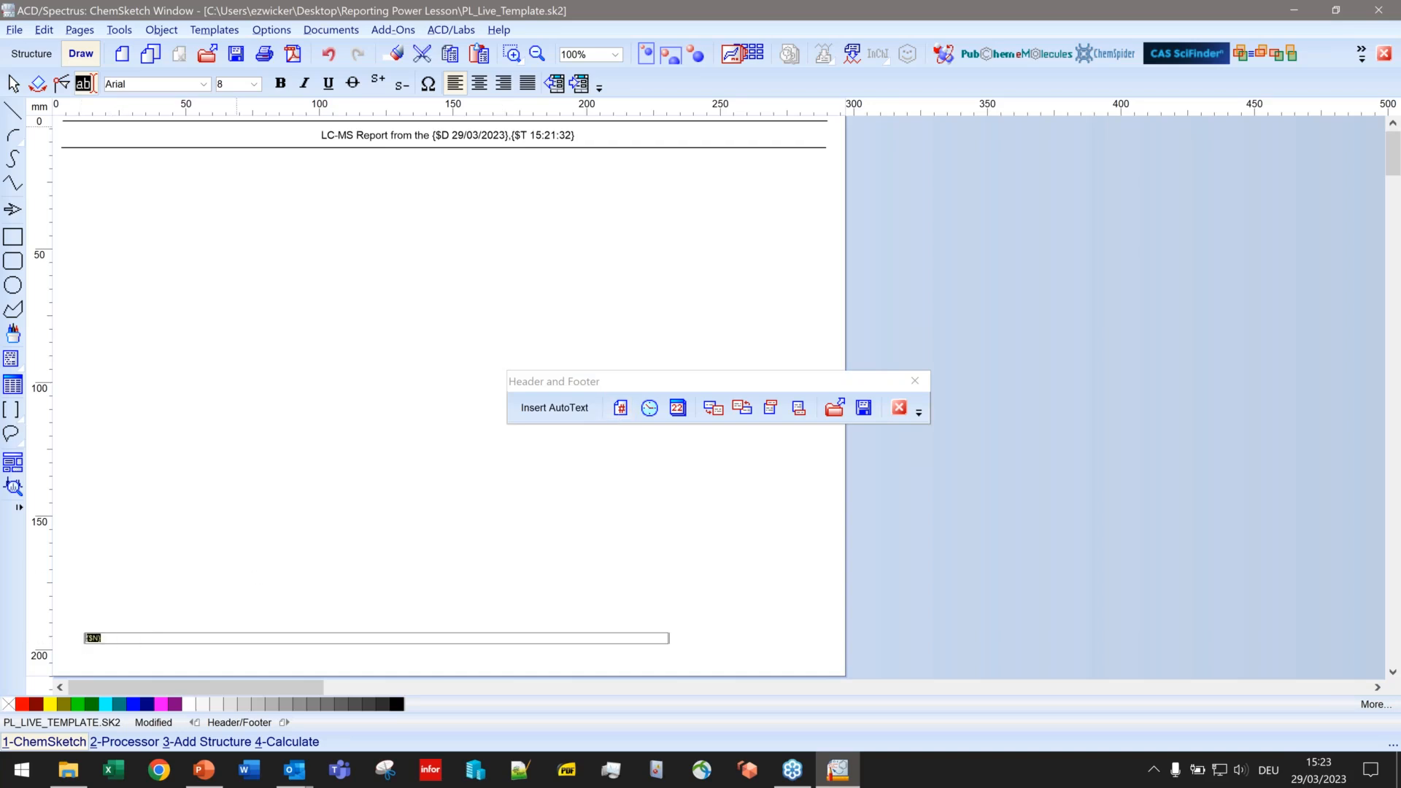
pyautogui.click(253, 84)
pyautogui.click(229, 134)
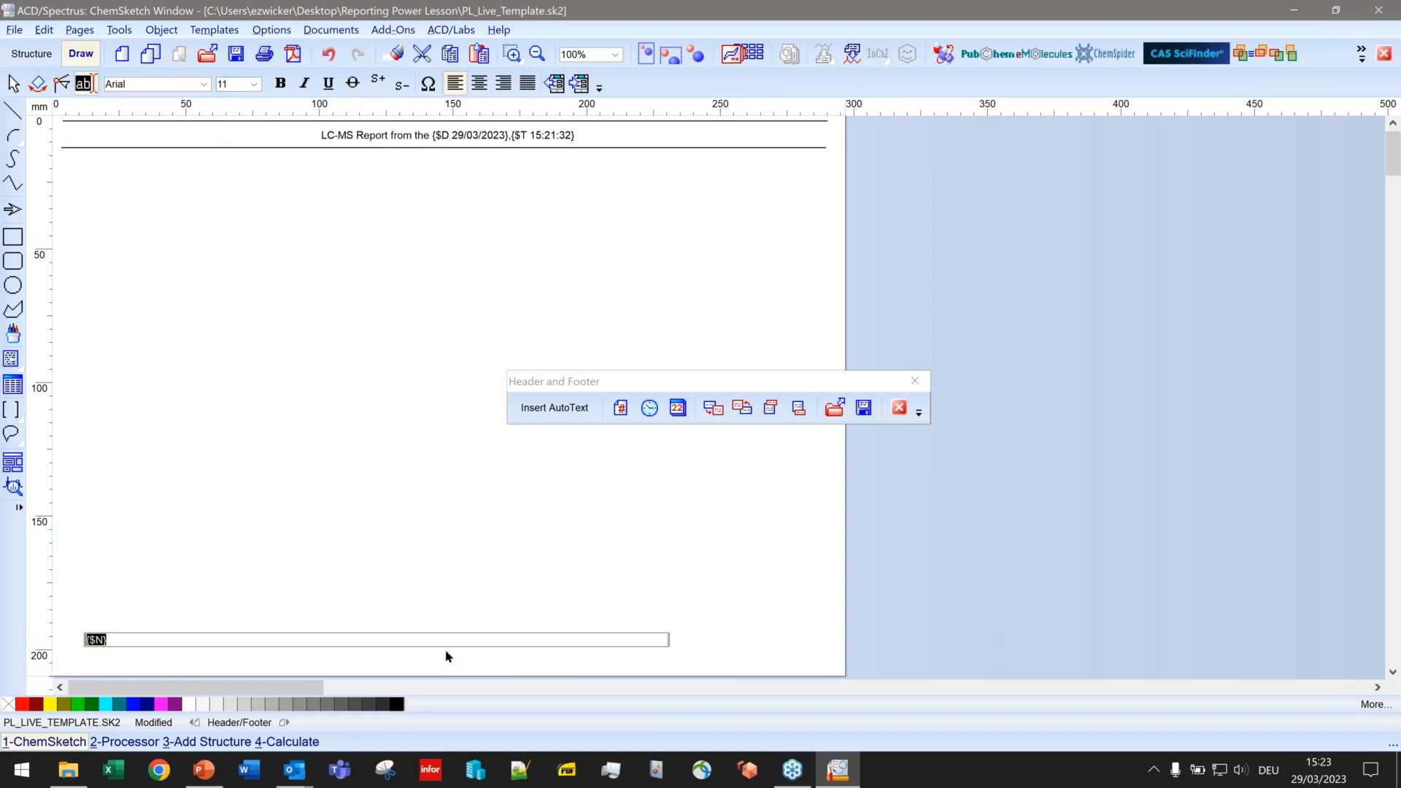
pyautogui.click(503, 85)
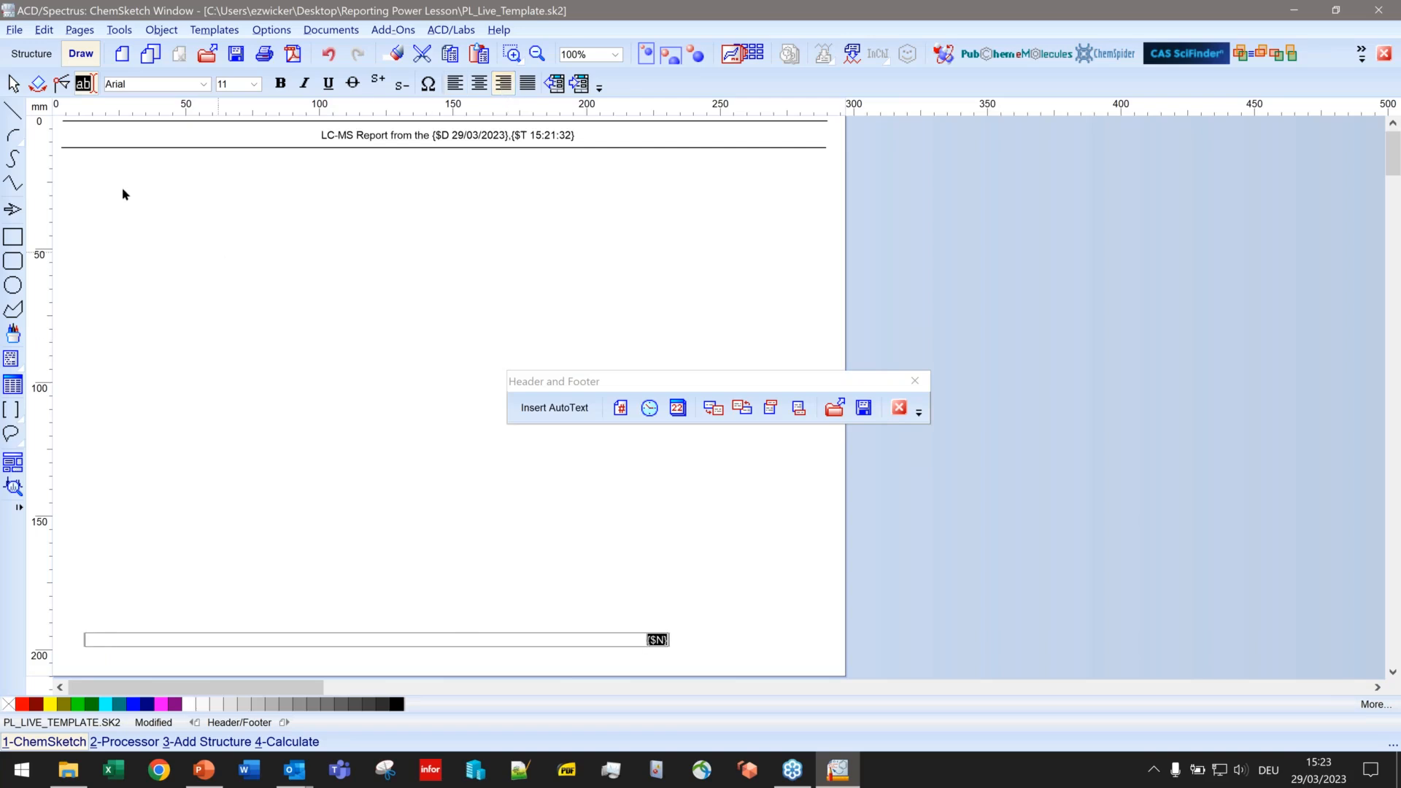
# Step: Move the page number text box to the lower right corner of the page, in line with the header lines' right end
pyautogui.click(13, 83)
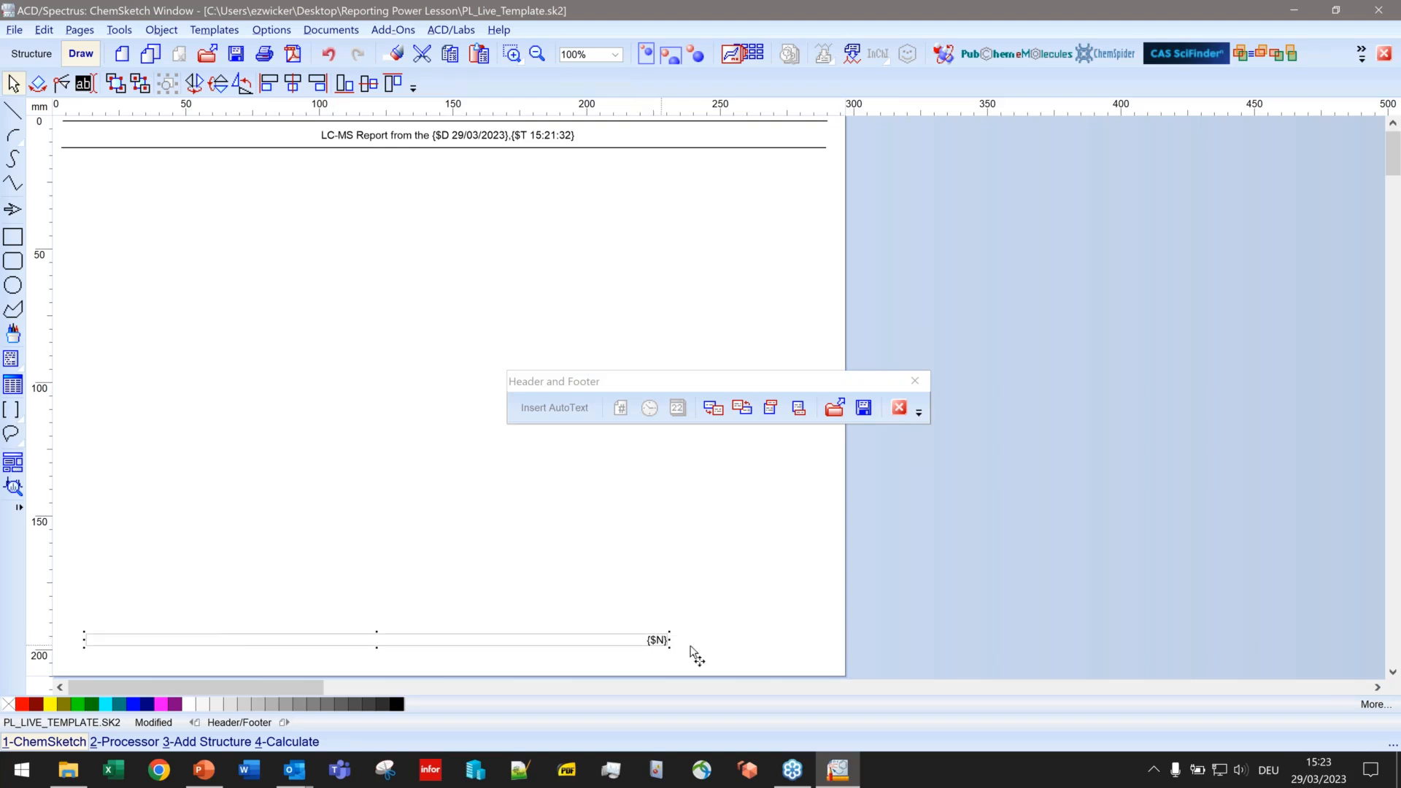
pyautogui.moveTo(668, 642); pyautogui.dragTo(817, 666)
pyautogui.click(622, 605)
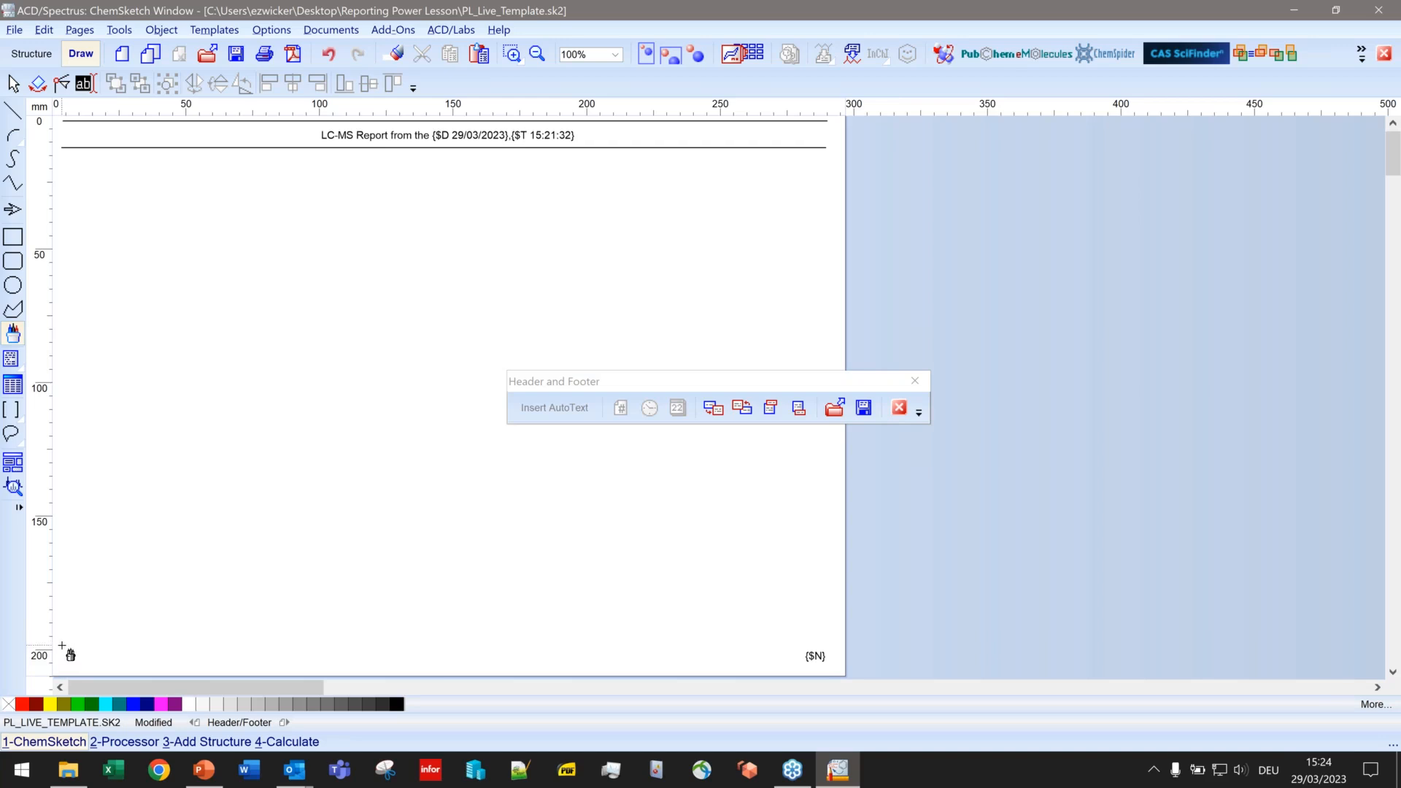
# Step: Insert the image ACD Logo.PNG in the lower left corner of the footer, level with the page number
pyautogui.moveTo(63, 642); pyautogui.dragTo(194, 669)
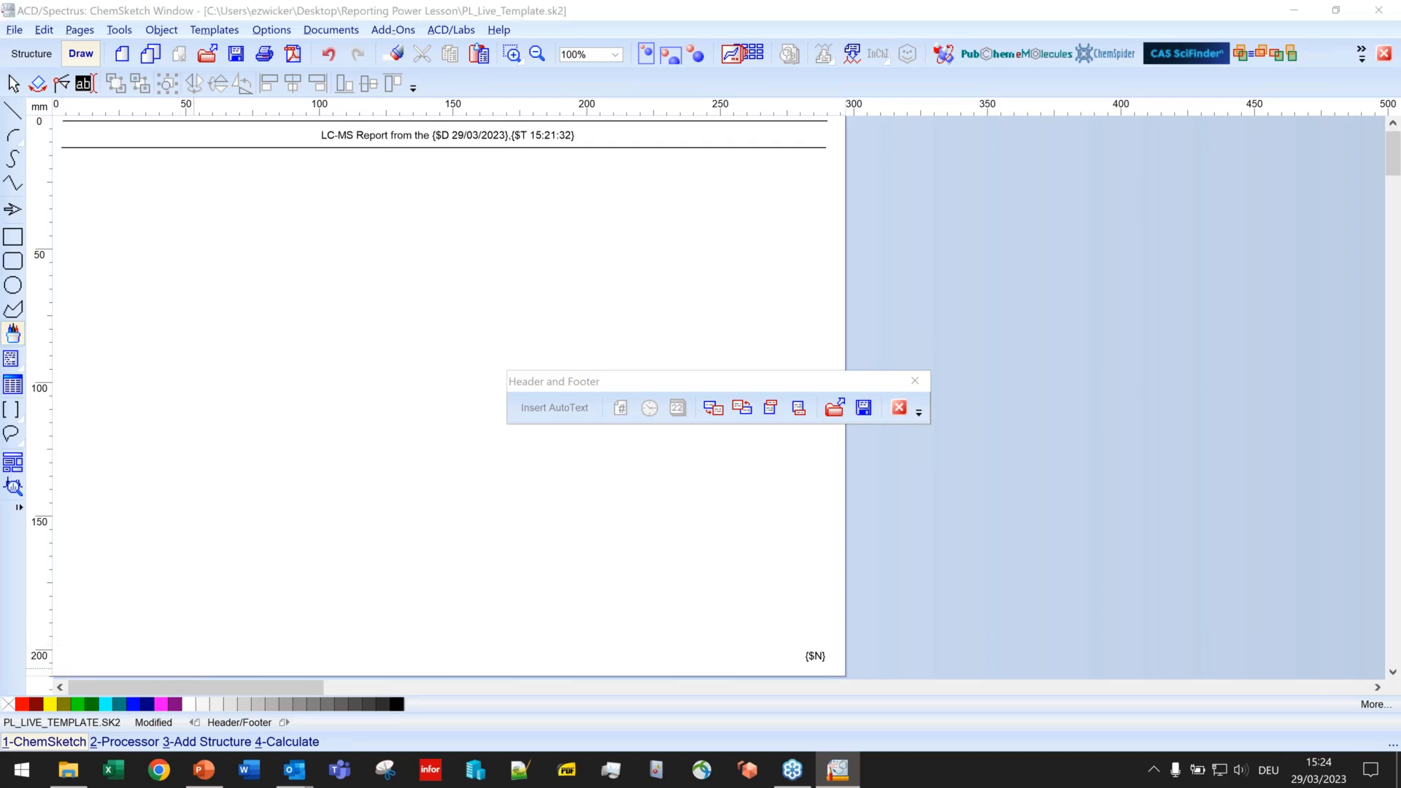
pyautogui.click(600, 291)
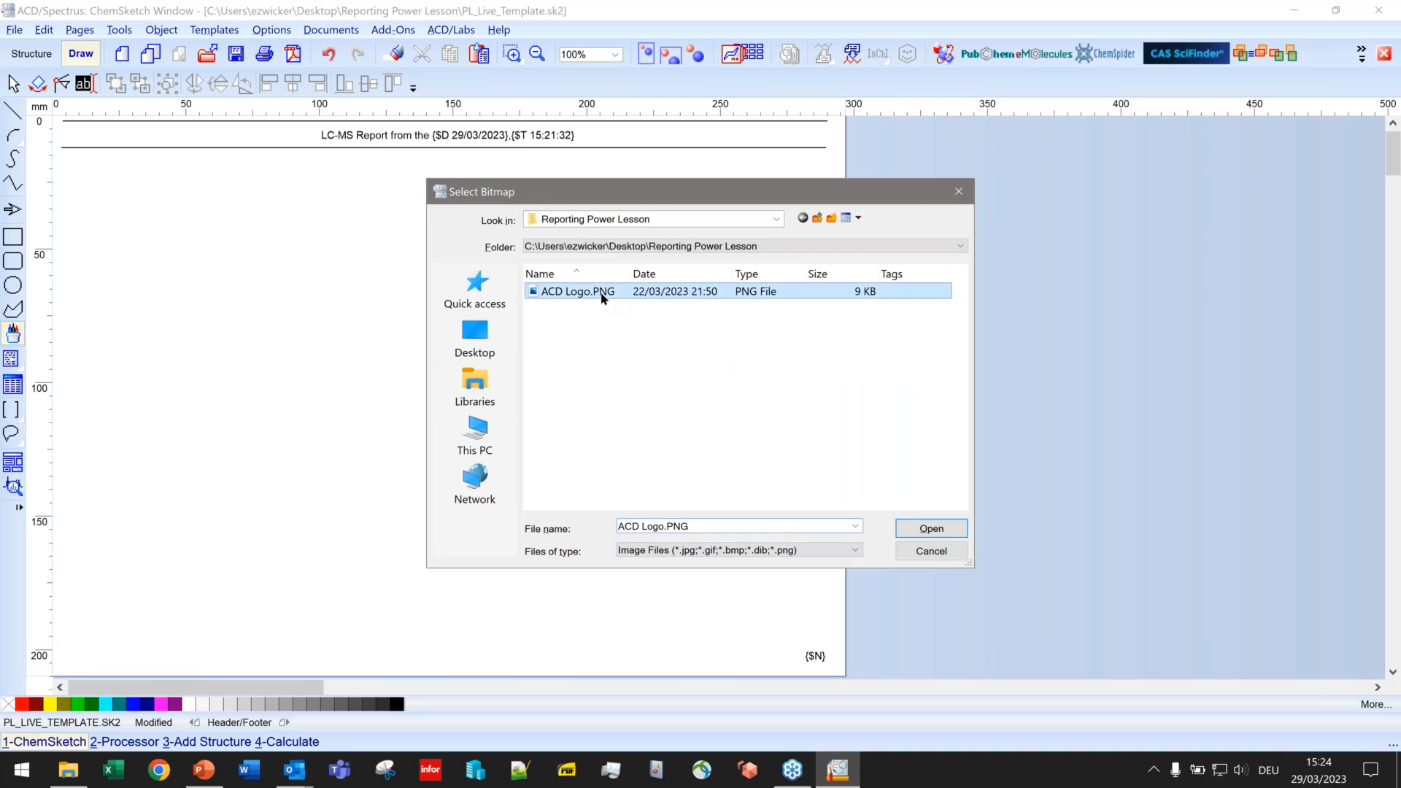
pyautogui.doubleClick(602, 293)
pyautogui.moveTo(173, 664); pyautogui.dragTo(173, 658)
pyautogui.click(261, 628)
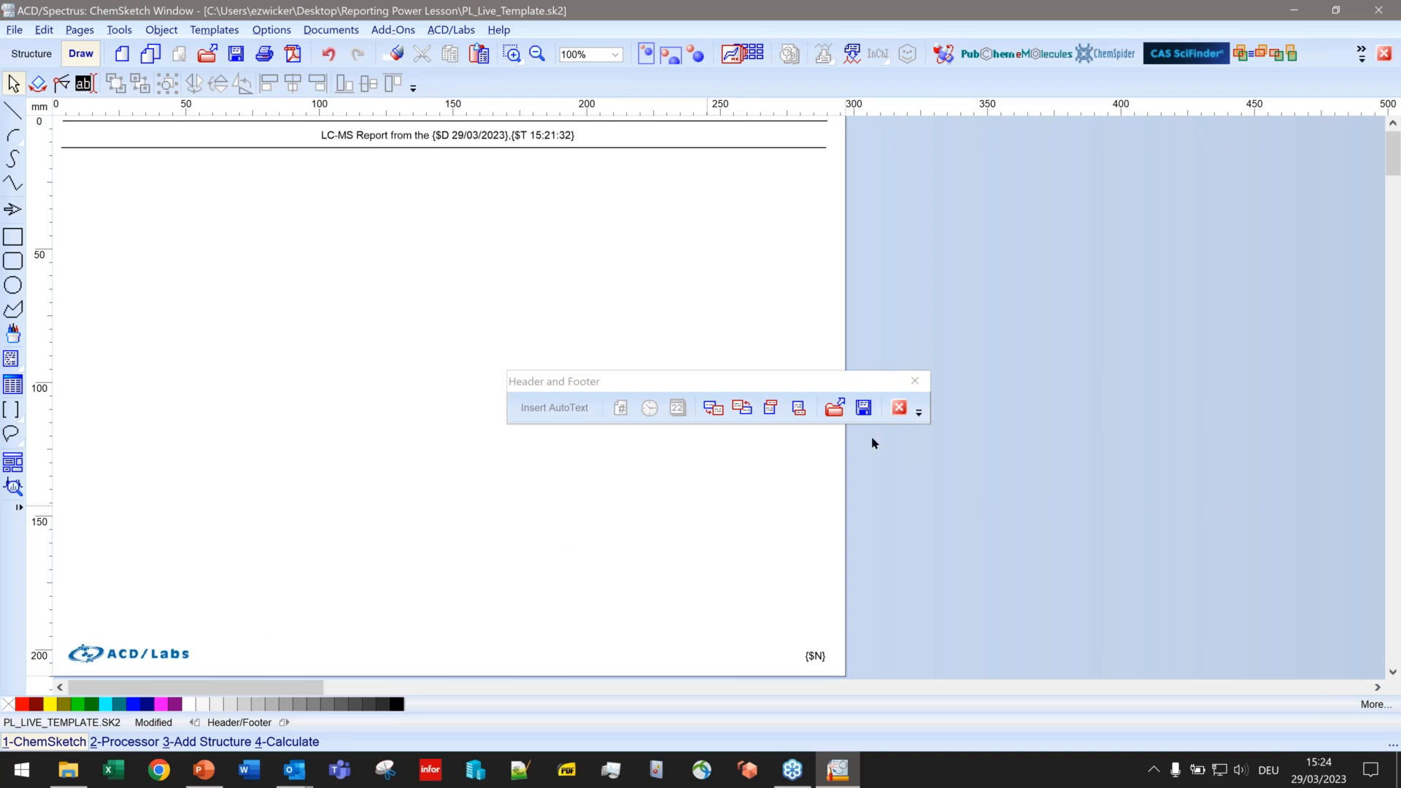
# Step: Finish editing the header and footer and save the template document
pyautogui.click(900, 408)
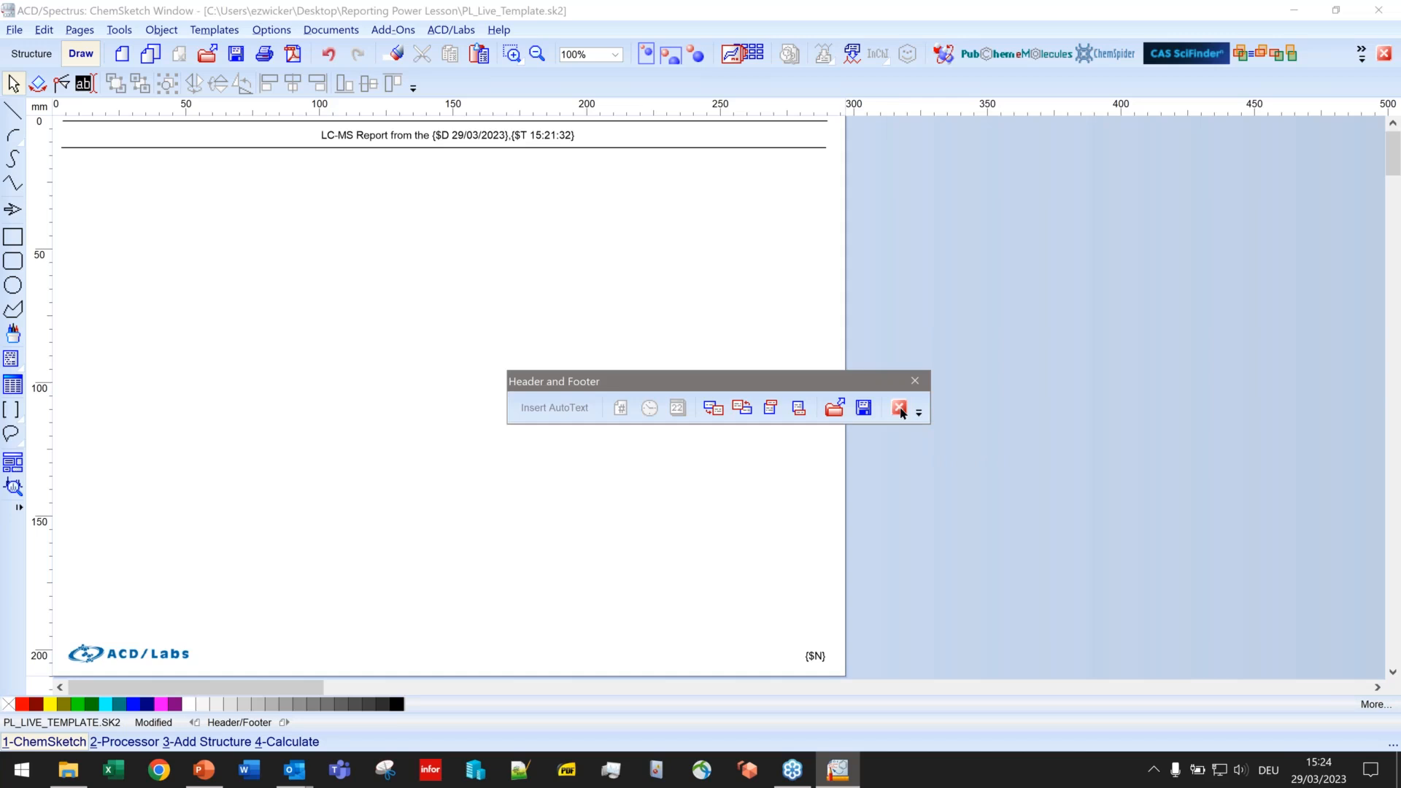
pyautogui.click(900, 410)
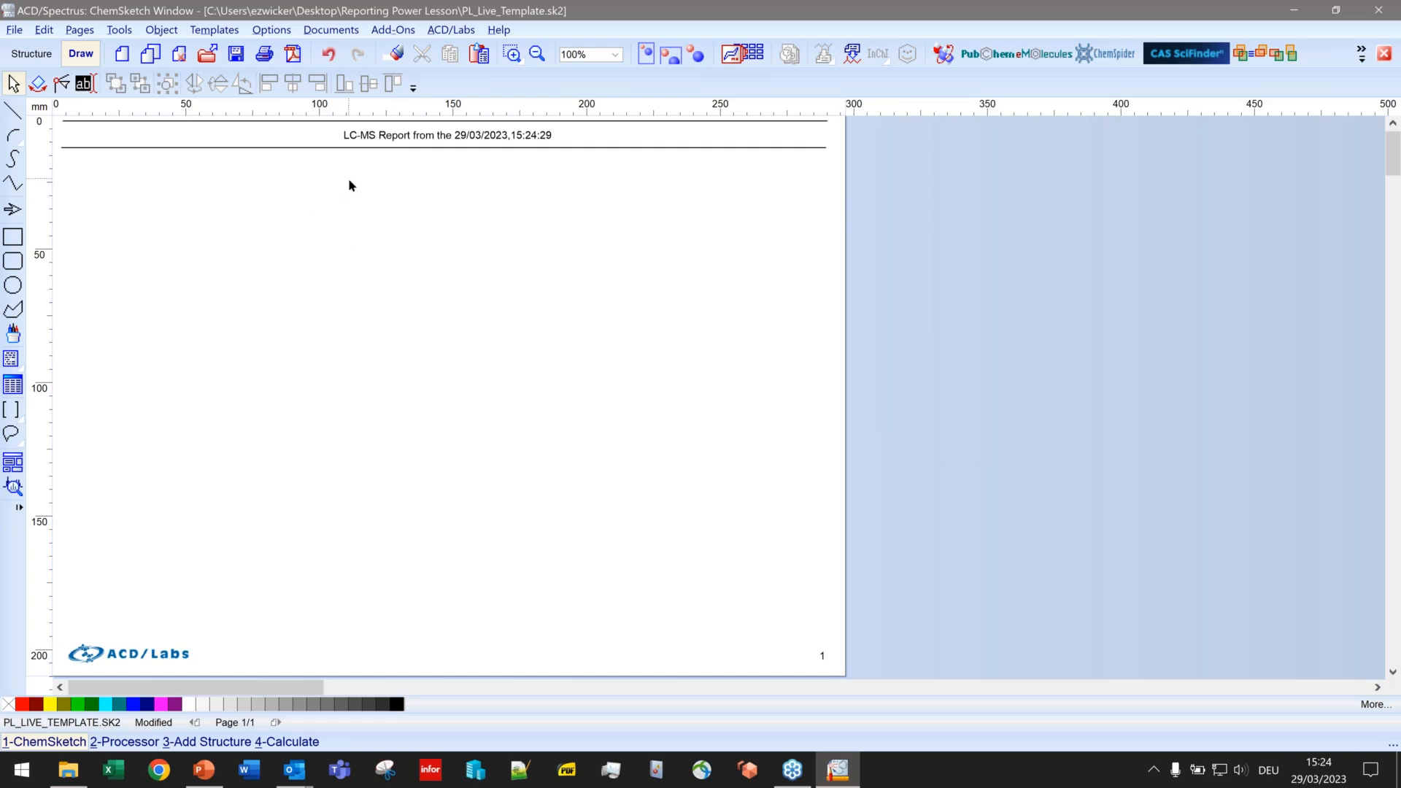
pyautogui.click(236, 65)
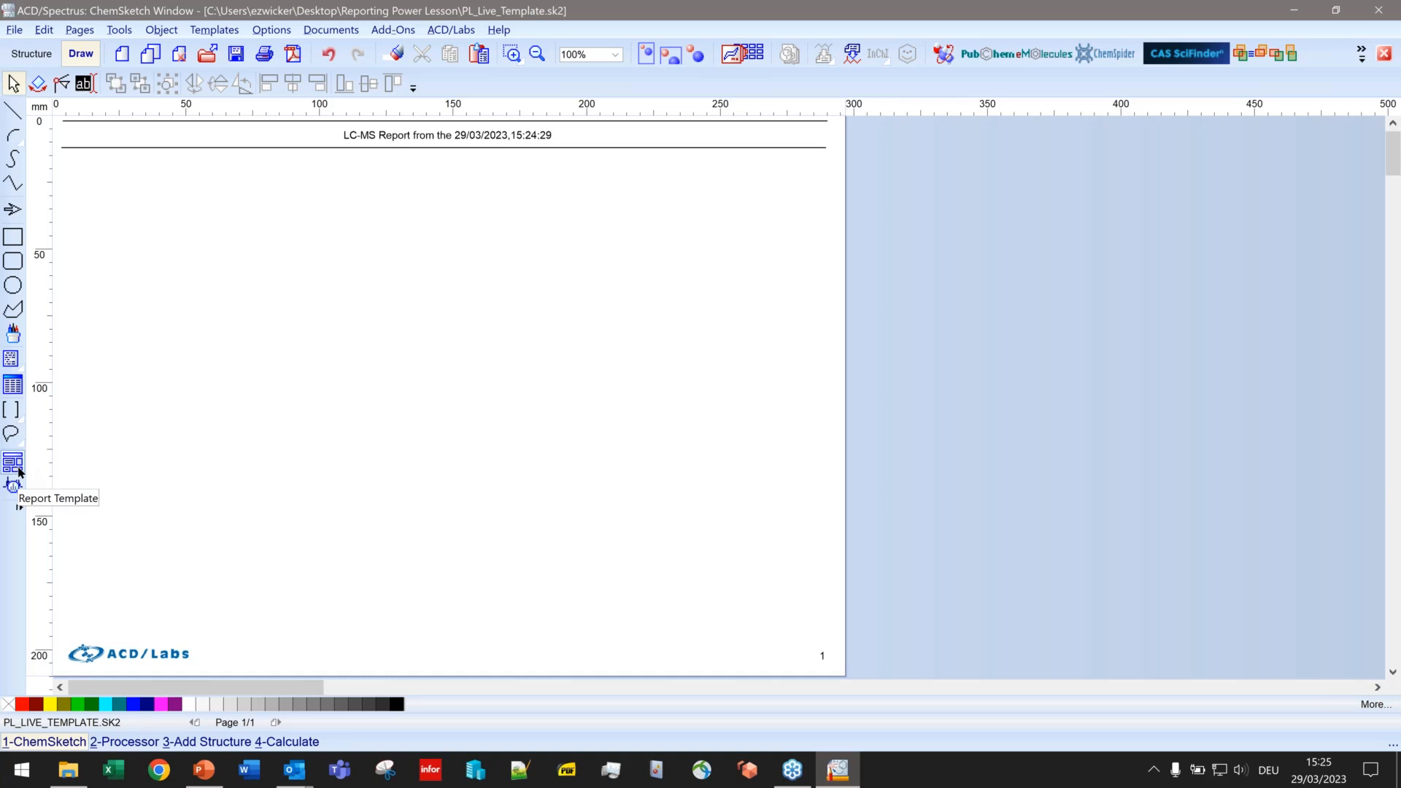
# Step: Draw a report template box about 287 mm wide and 33 mm high just below the header, with template type LC/UV/MS
pyautogui.press('ctrl')
pyautogui.press('ctrl')
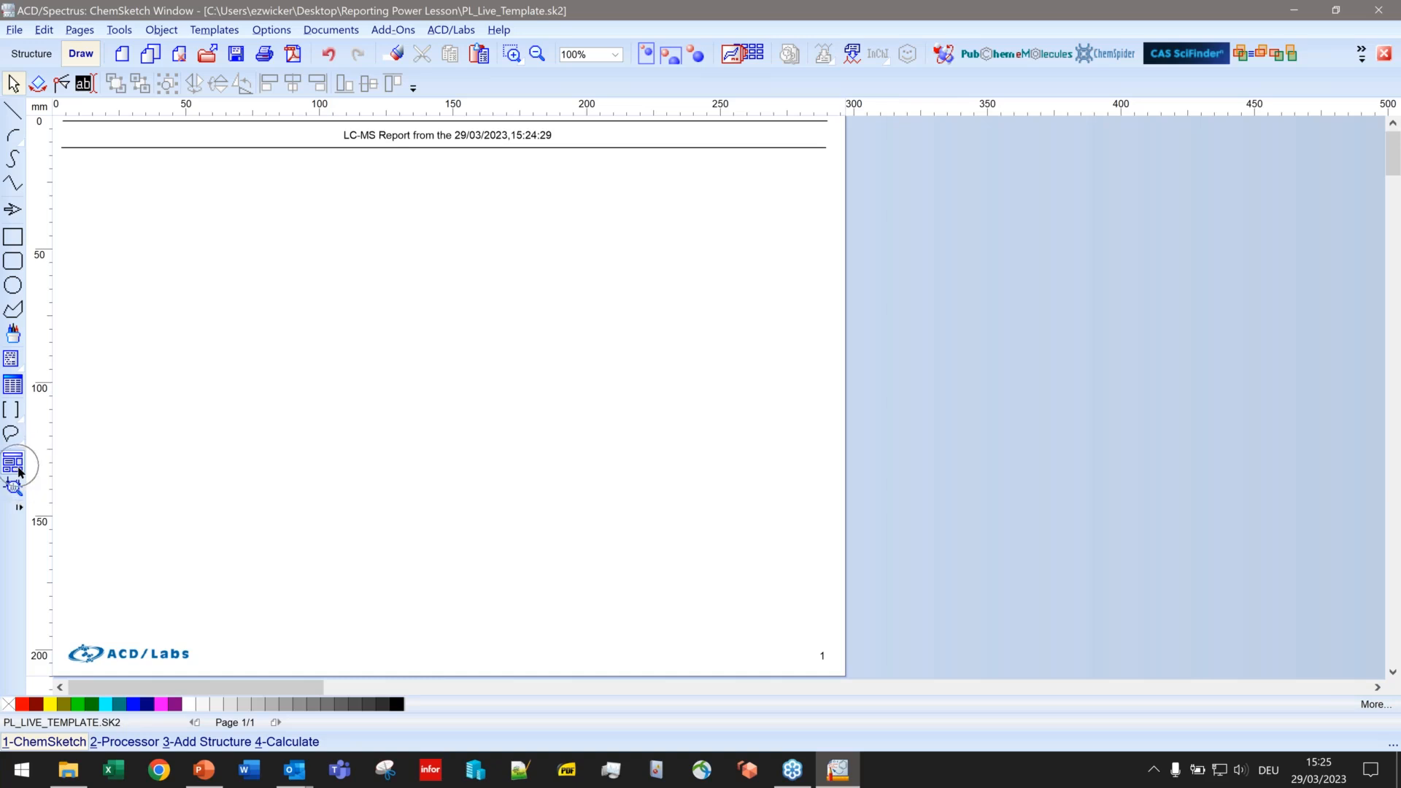
pyautogui.click(18, 469)
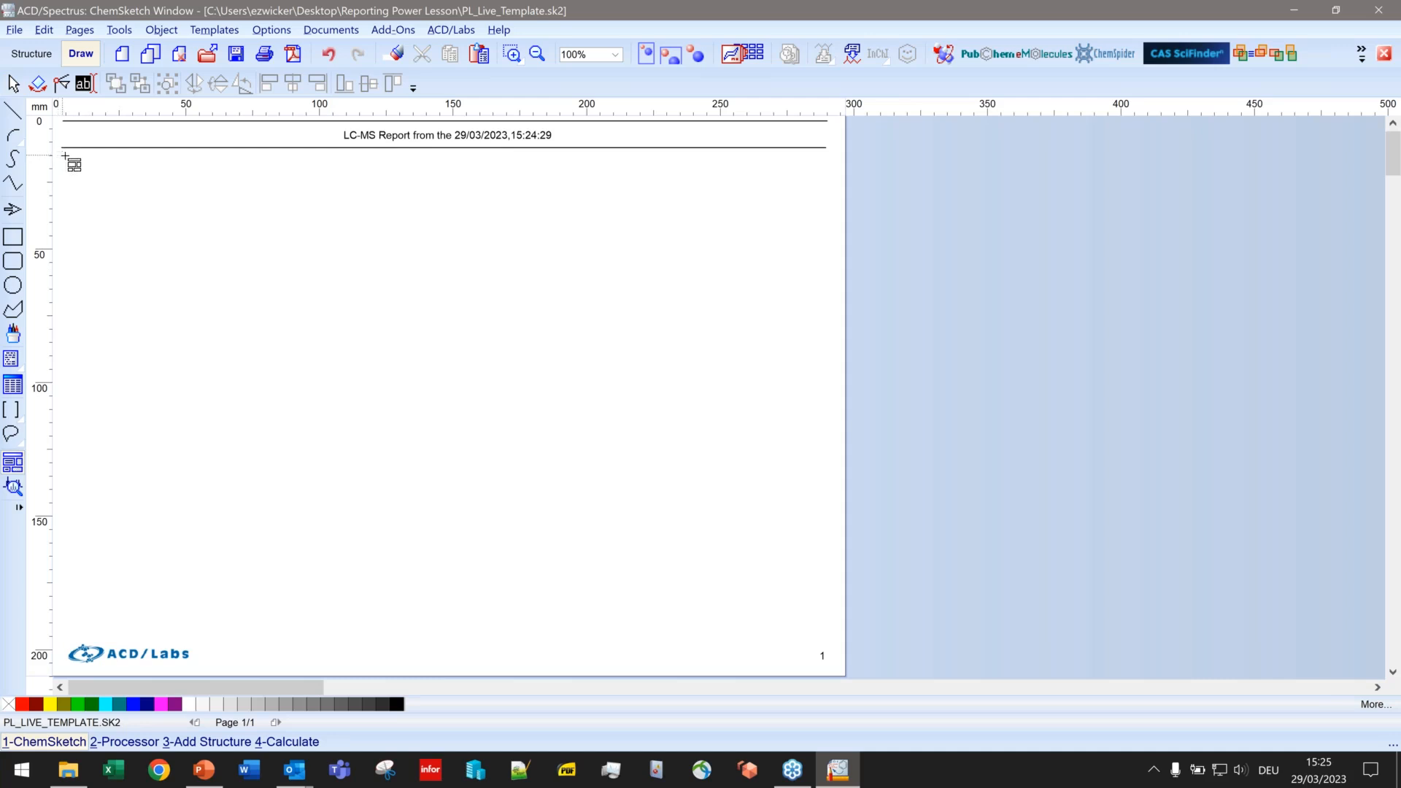
pyautogui.moveTo(62, 155); pyautogui.dragTo(826, 243)
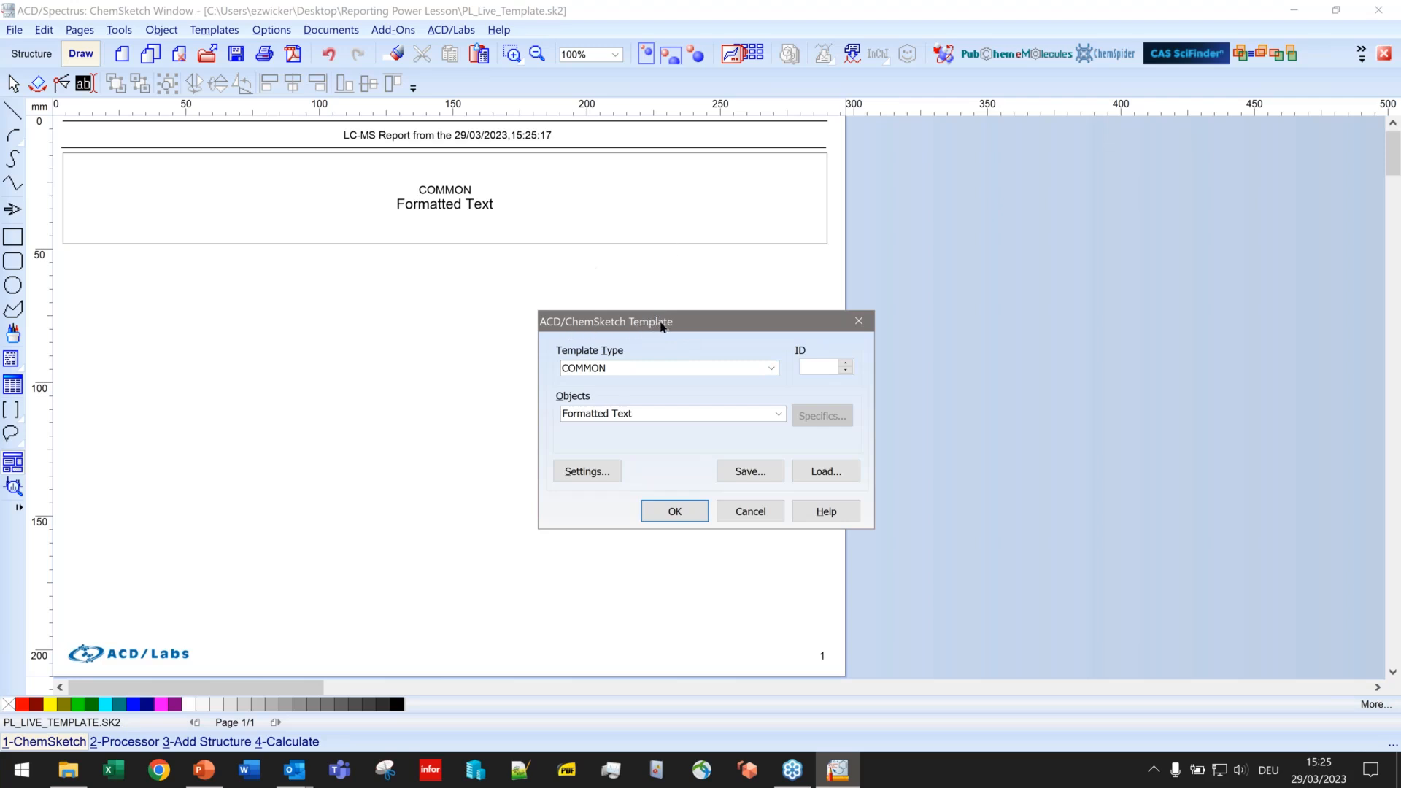
pyautogui.click(771, 369)
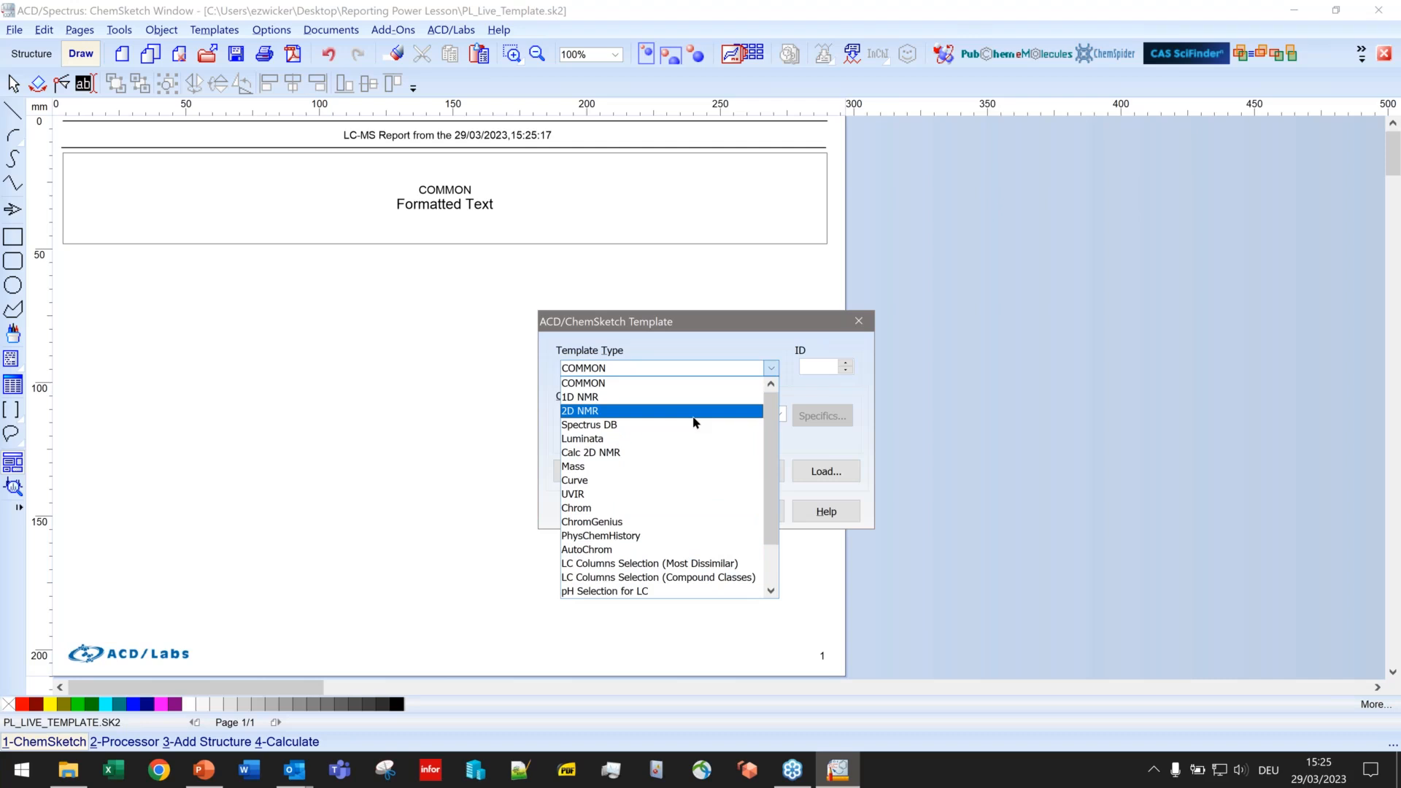
pyautogui.scroll(-1, 693, 419)
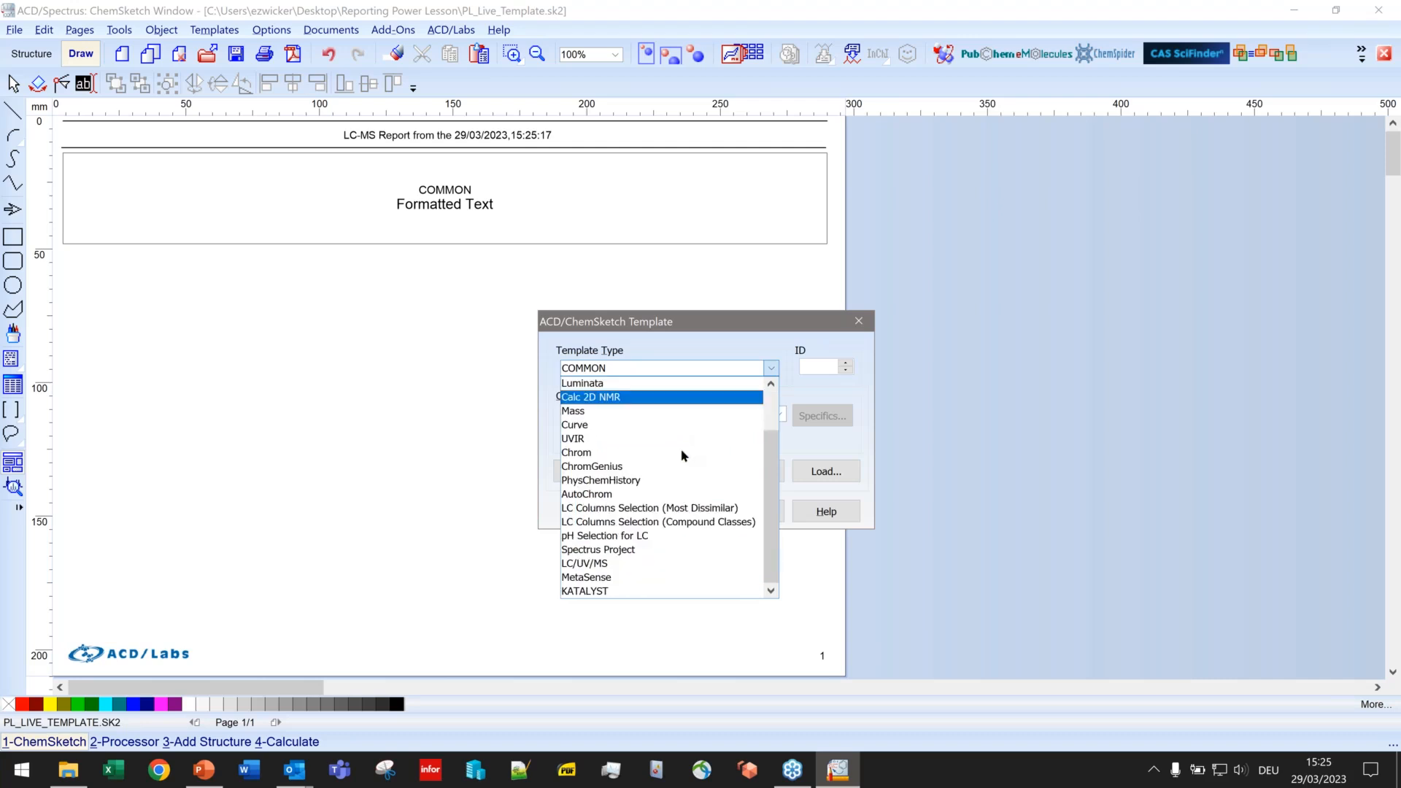
pyautogui.click(619, 564)
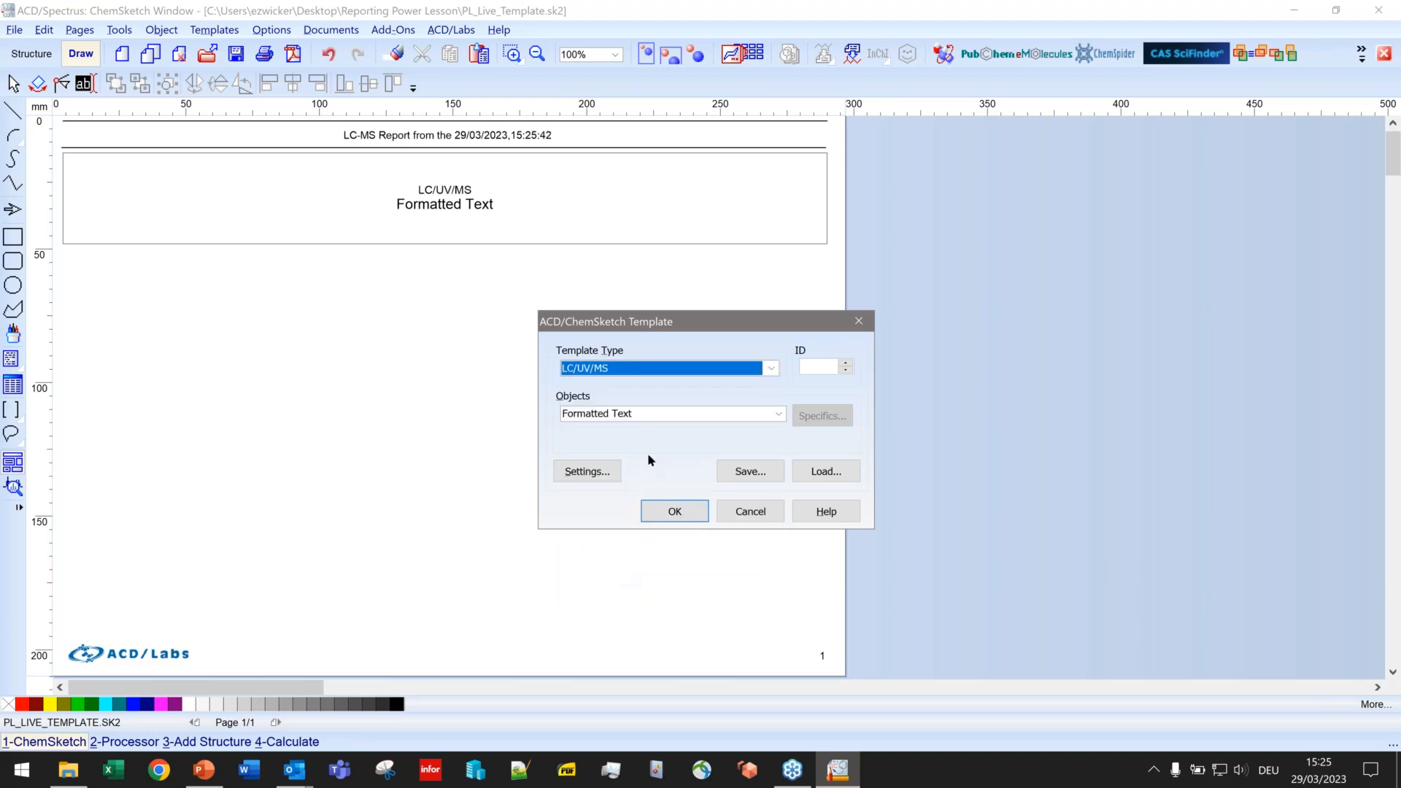
# Step: Make the template box a Trace Layout Organizer that reports the TAC trace
pyautogui.click(778, 413)
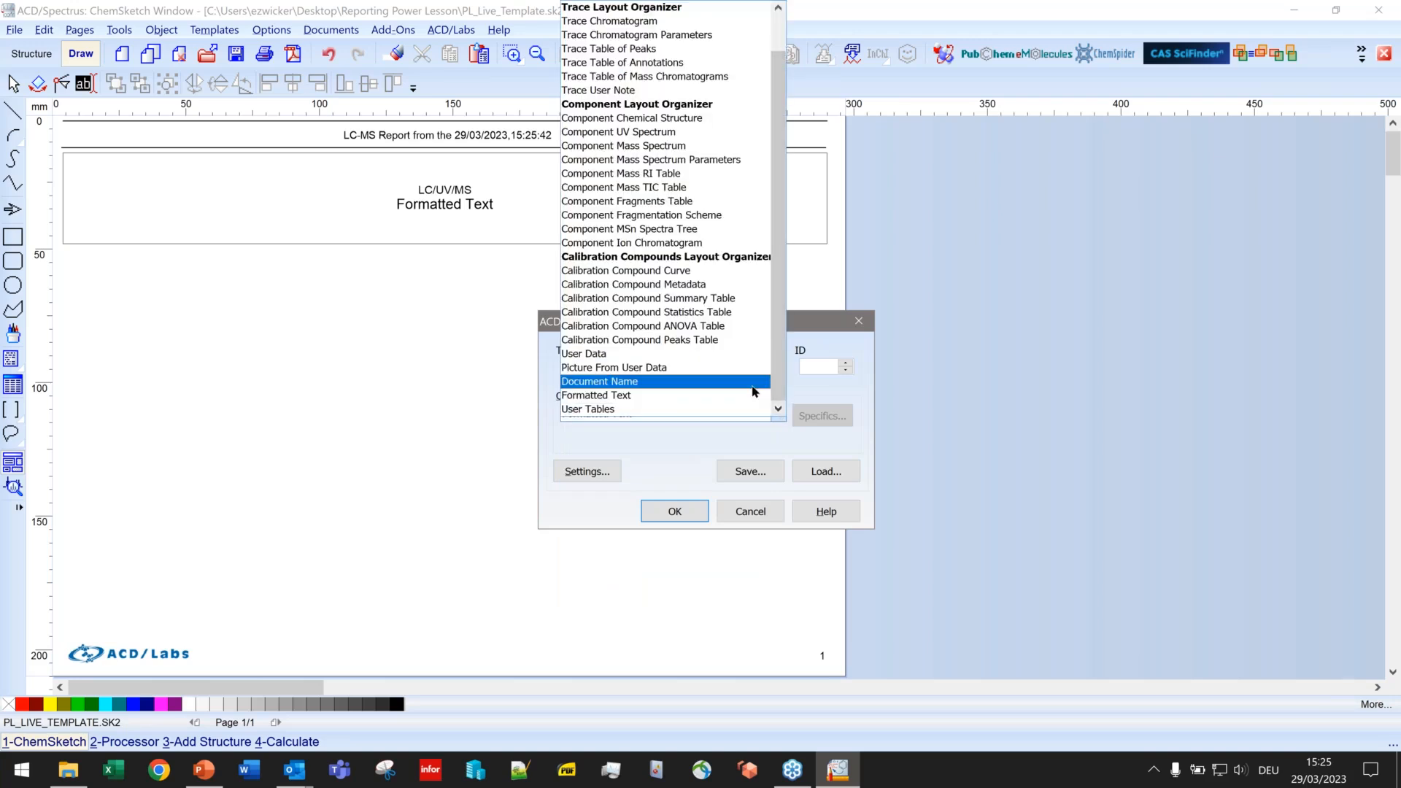
pyautogui.scroll(1, 755, 392)
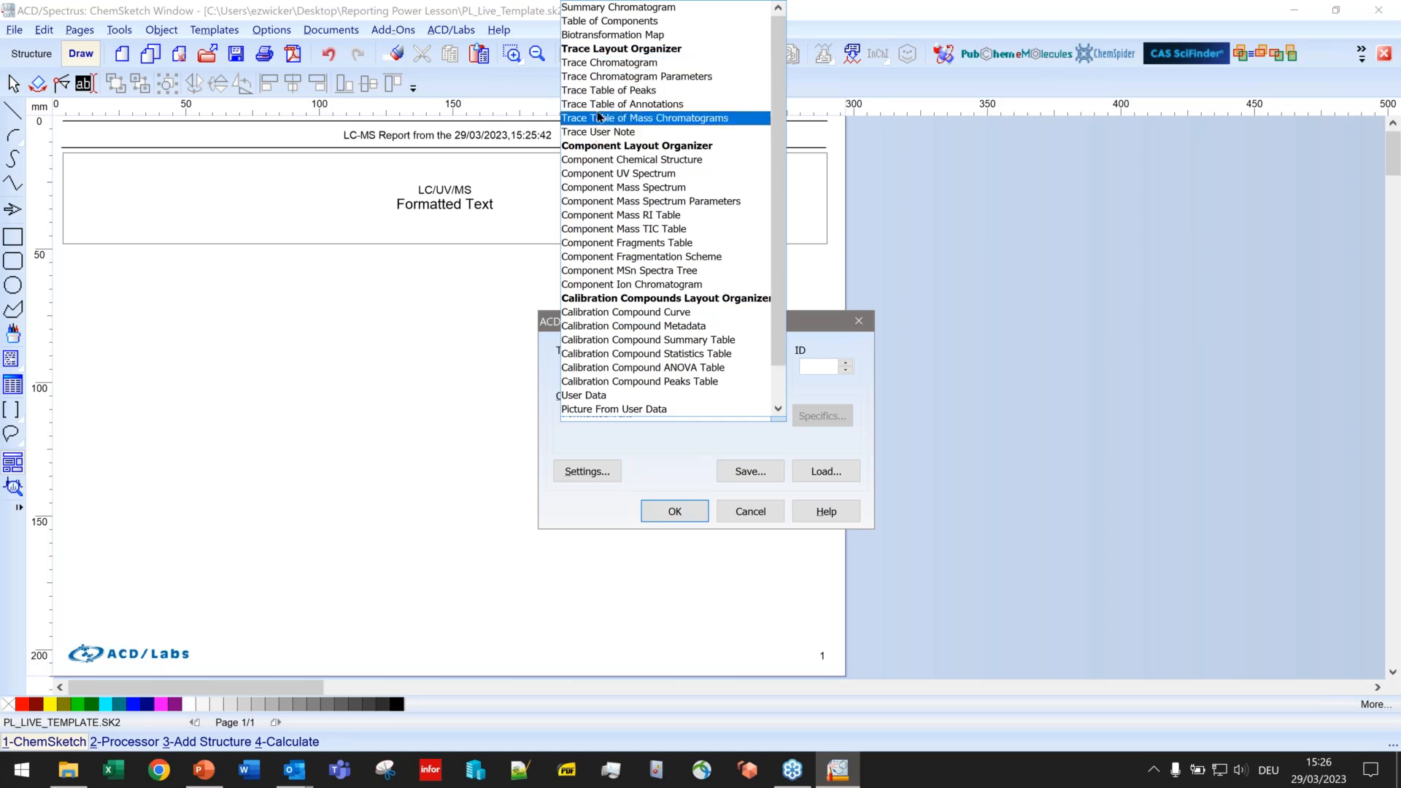
pyautogui.click(586, 52)
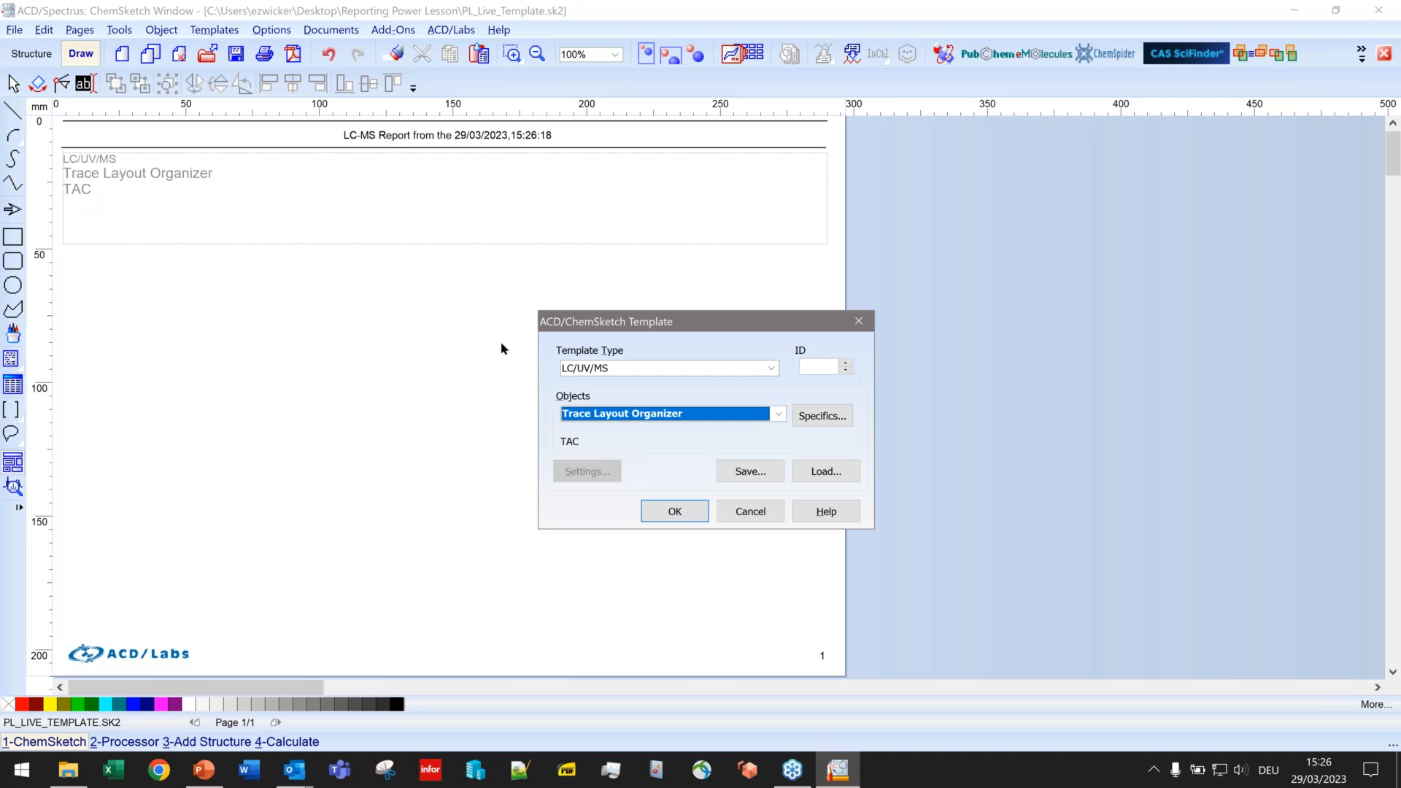
pyautogui.click(852, 418)
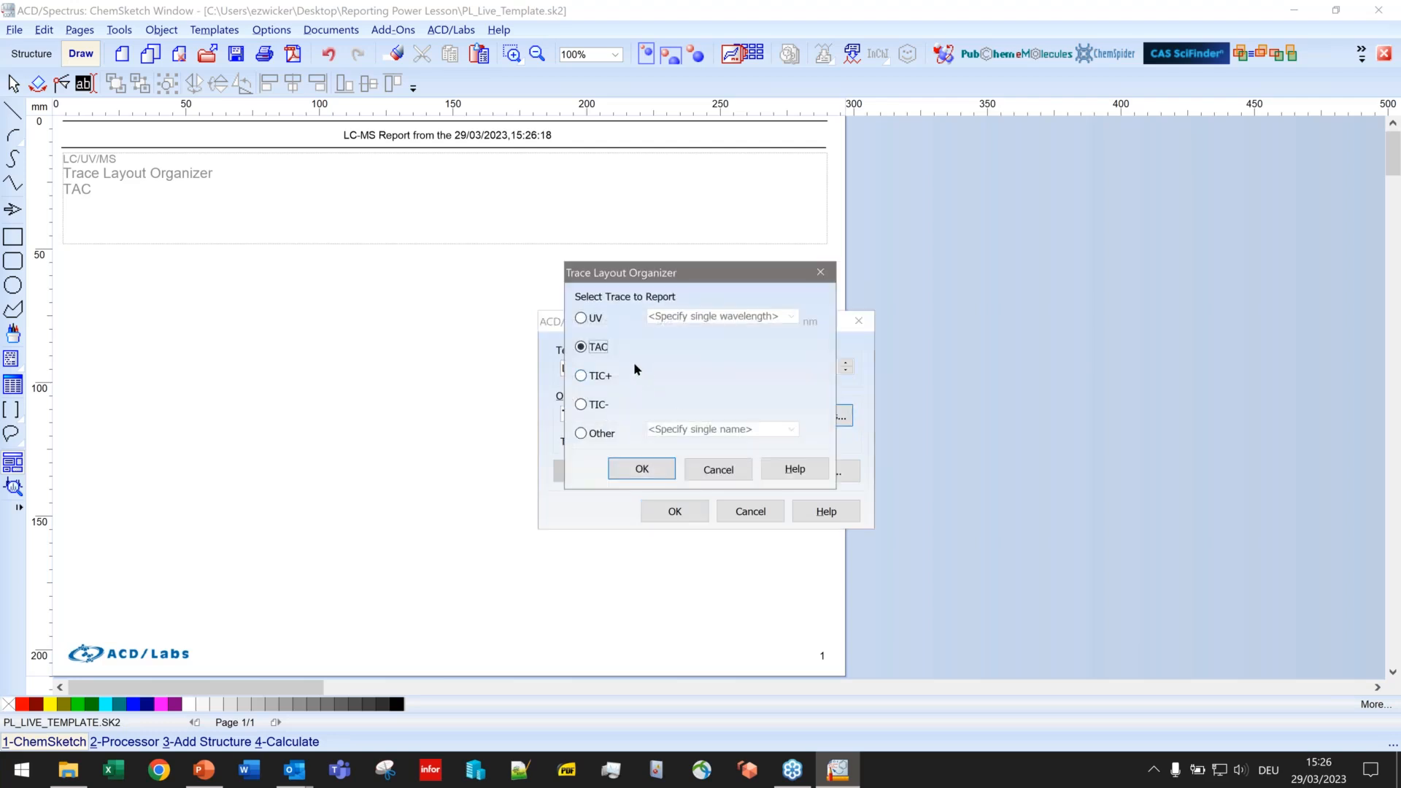
pyautogui.click(659, 467)
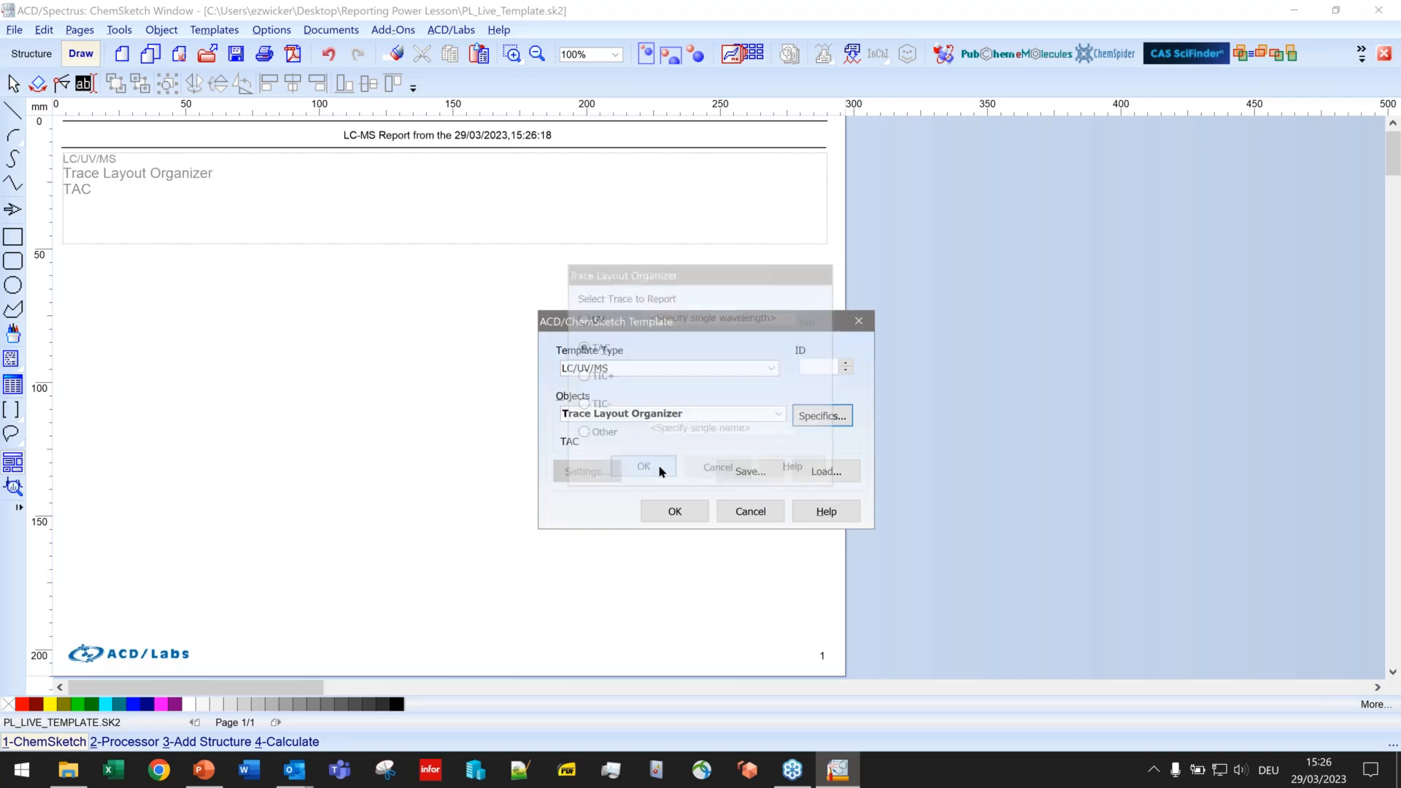
pyautogui.click(675, 510)
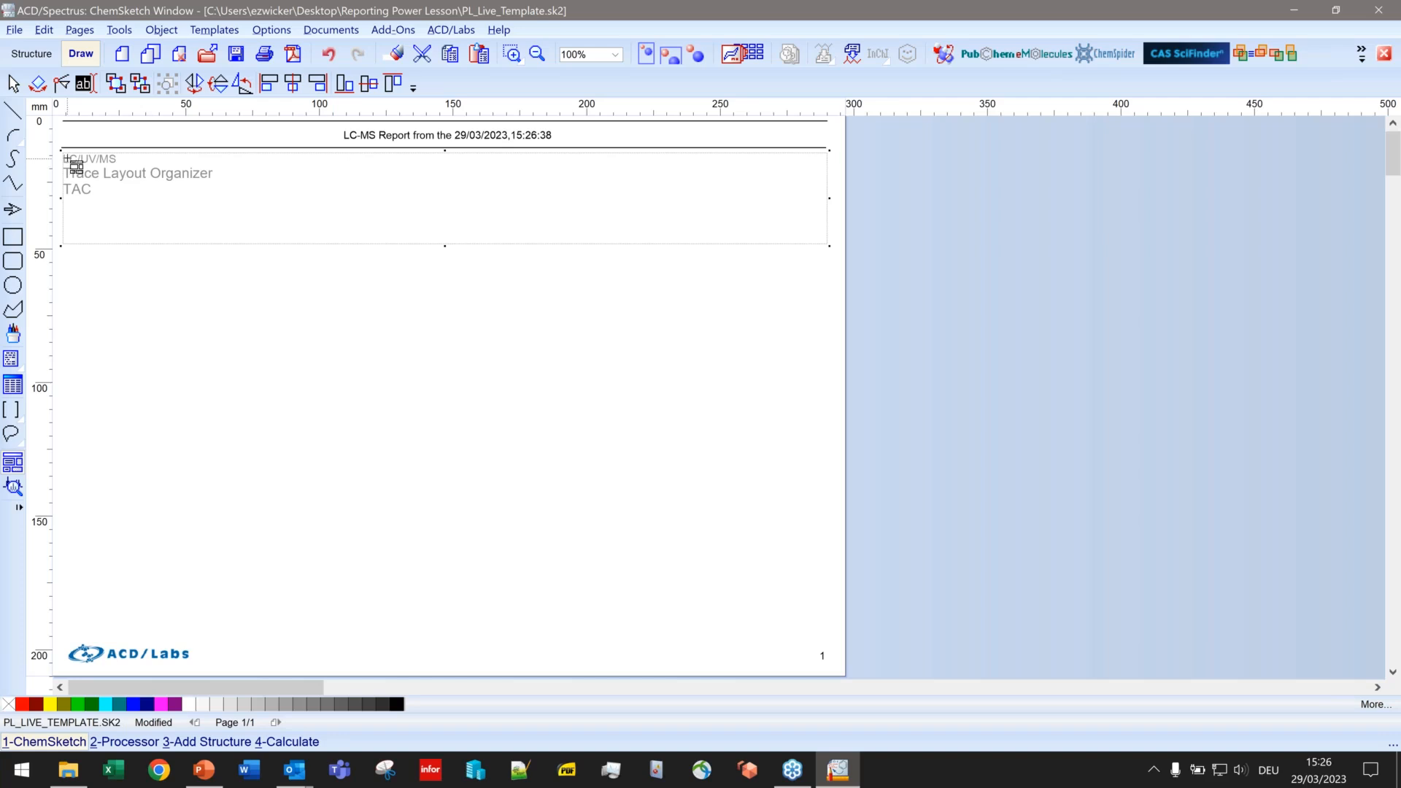
# Step: Place an LC/UV/MS Trace Chromatogram template object just inside the Trace Layout Organizer box and save the template document
pyautogui.moveTo(67, 157); pyautogui.dragTo(823, 238)
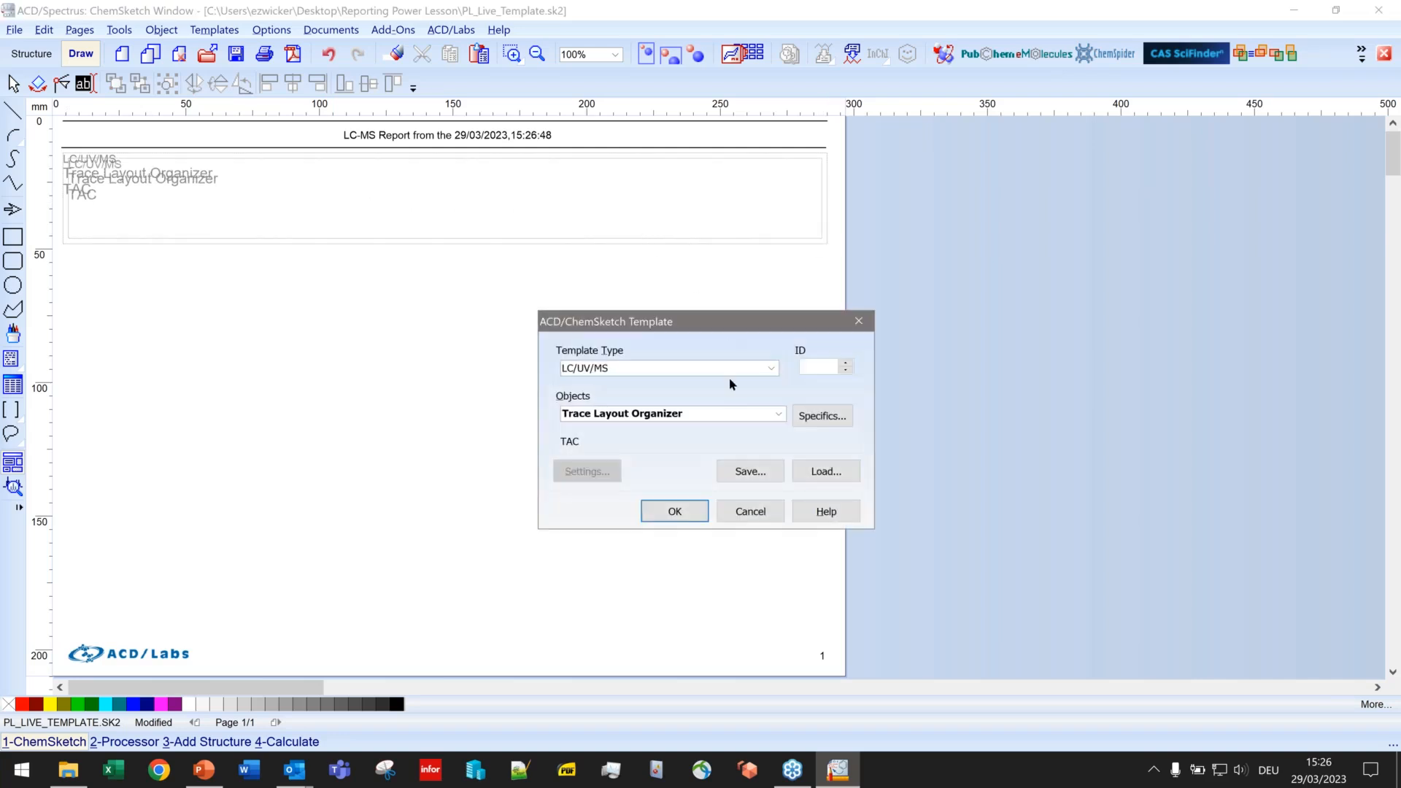
pyautogui.click(778, 414)
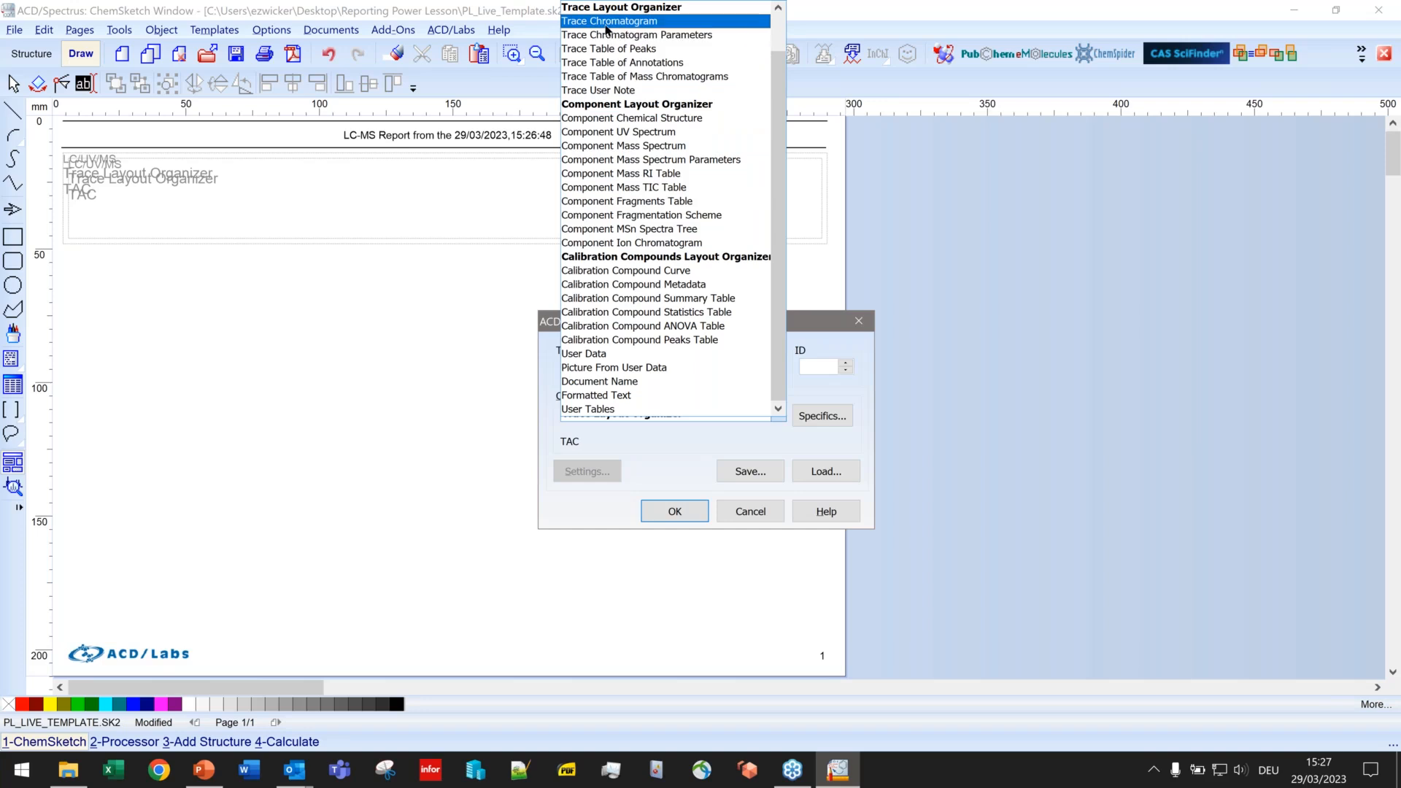
pyautogui.click(666, 26)
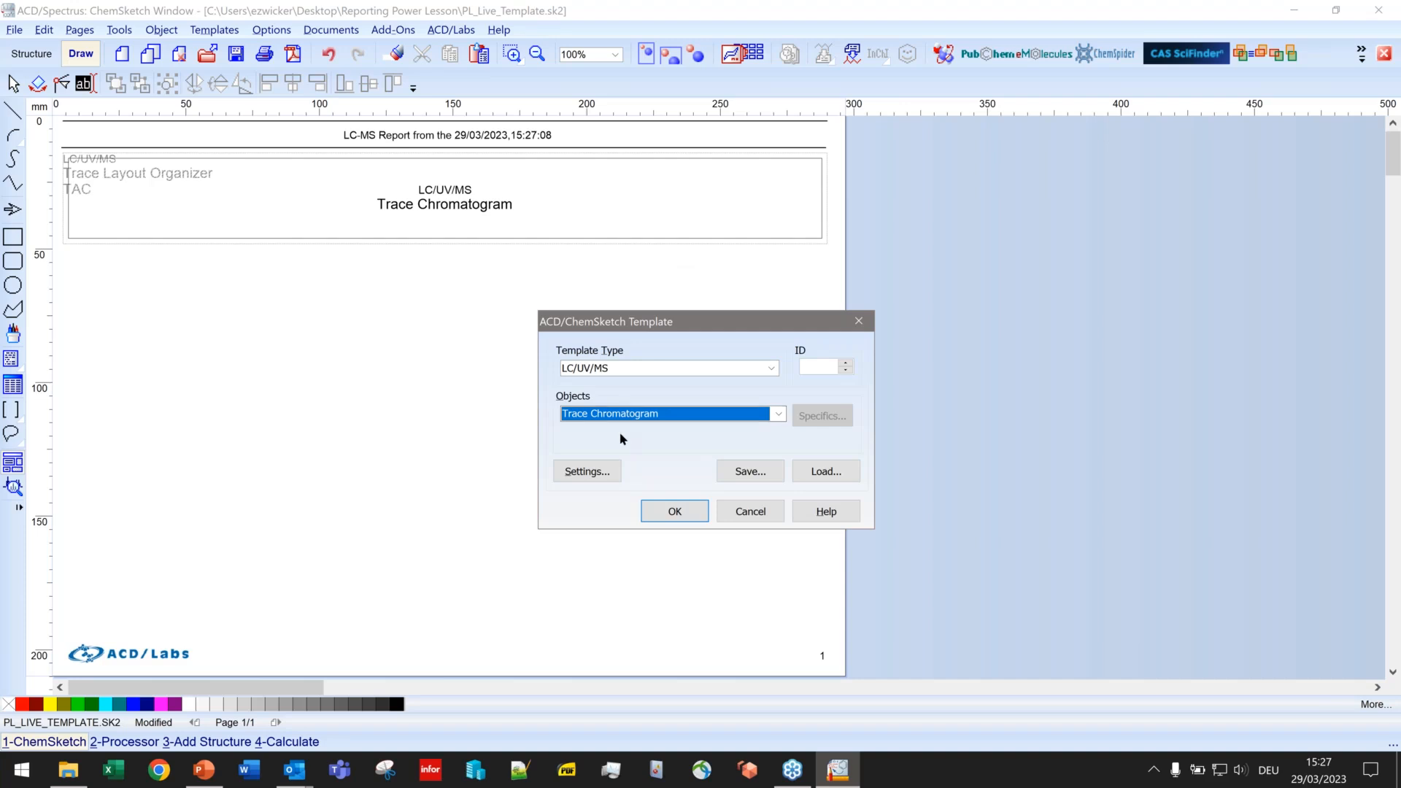
pyautogui.click(659, 507)
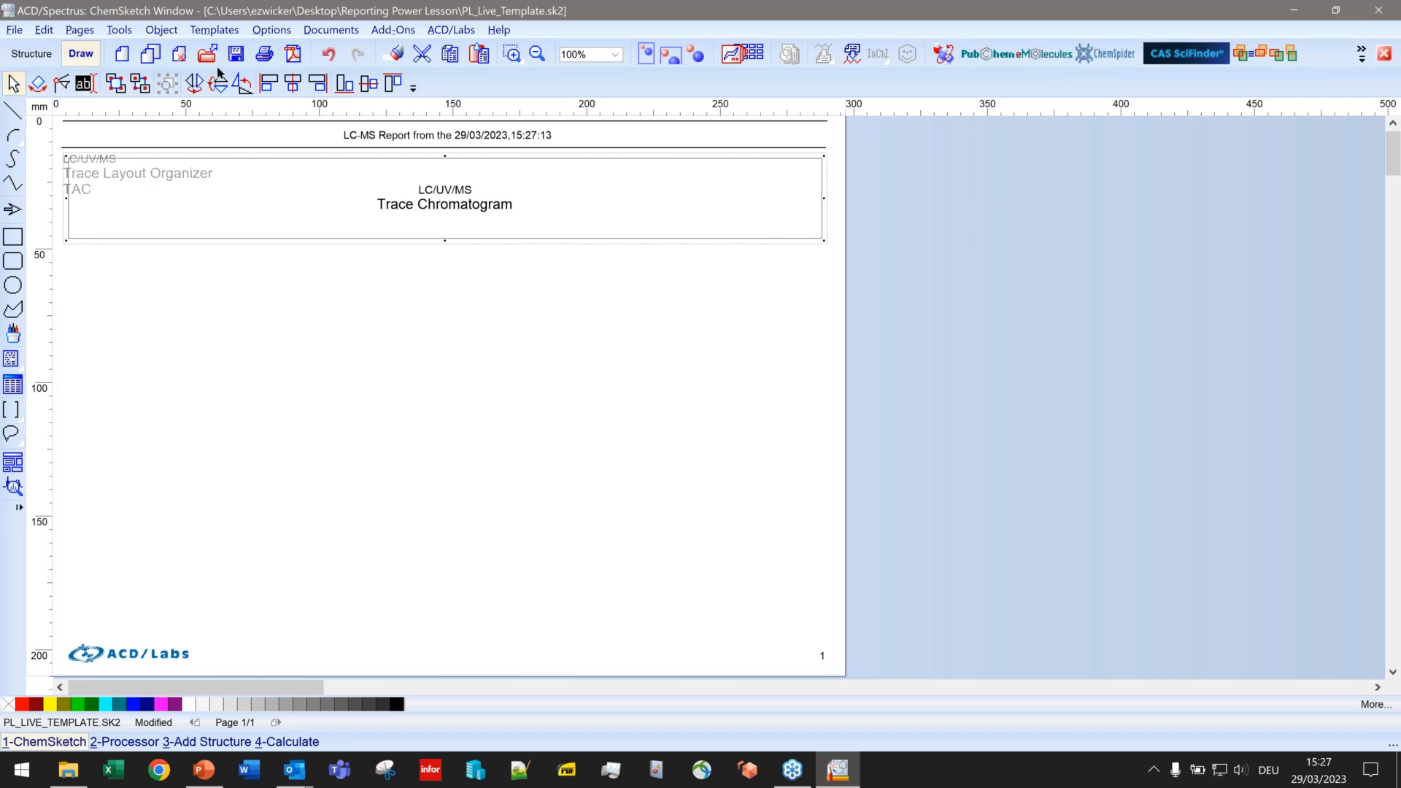
pyautogui.click(235, 54)
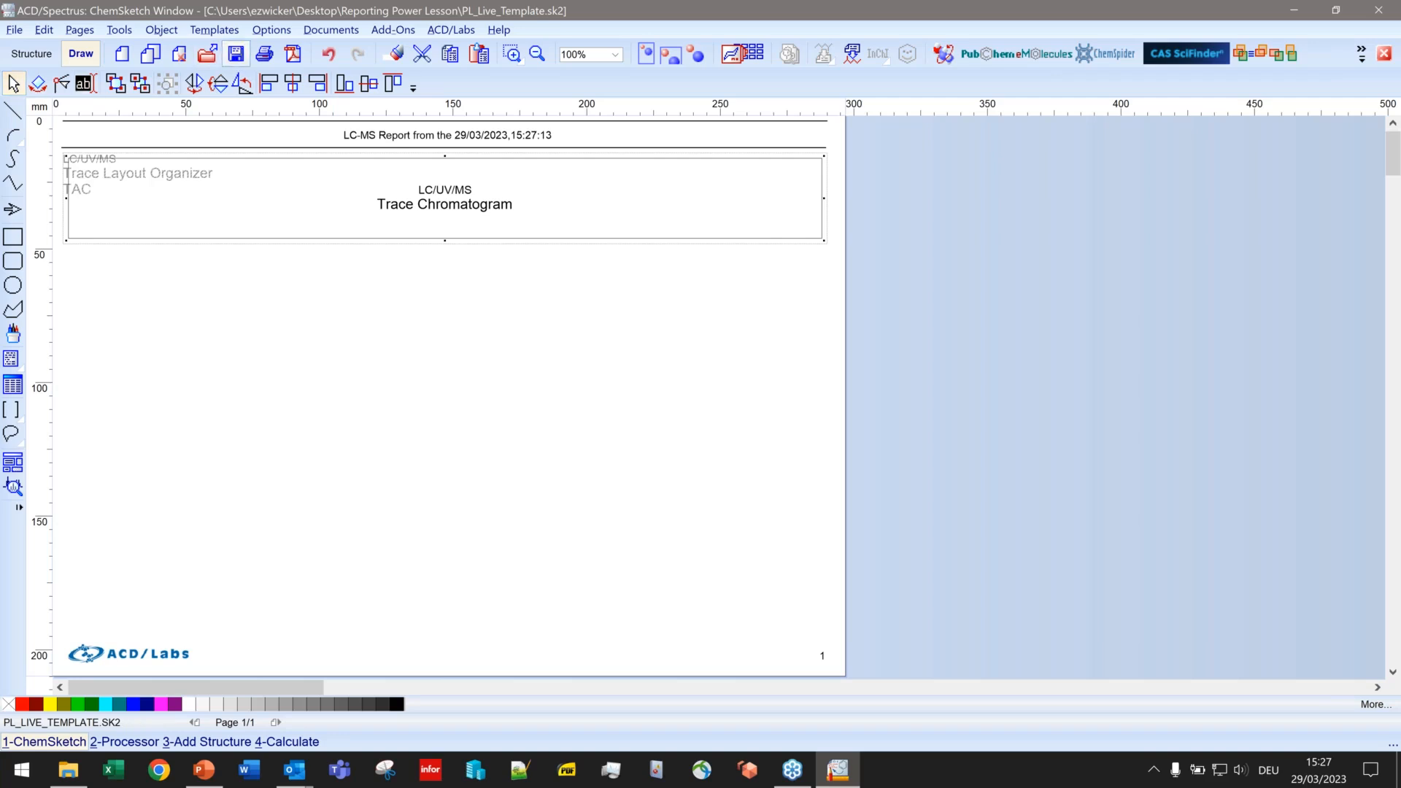
# Step: Switch to the Processor window and add PL_Live_Template.sk2 to the LC/UV/MS report templates
pyautogui.click(134, 742)
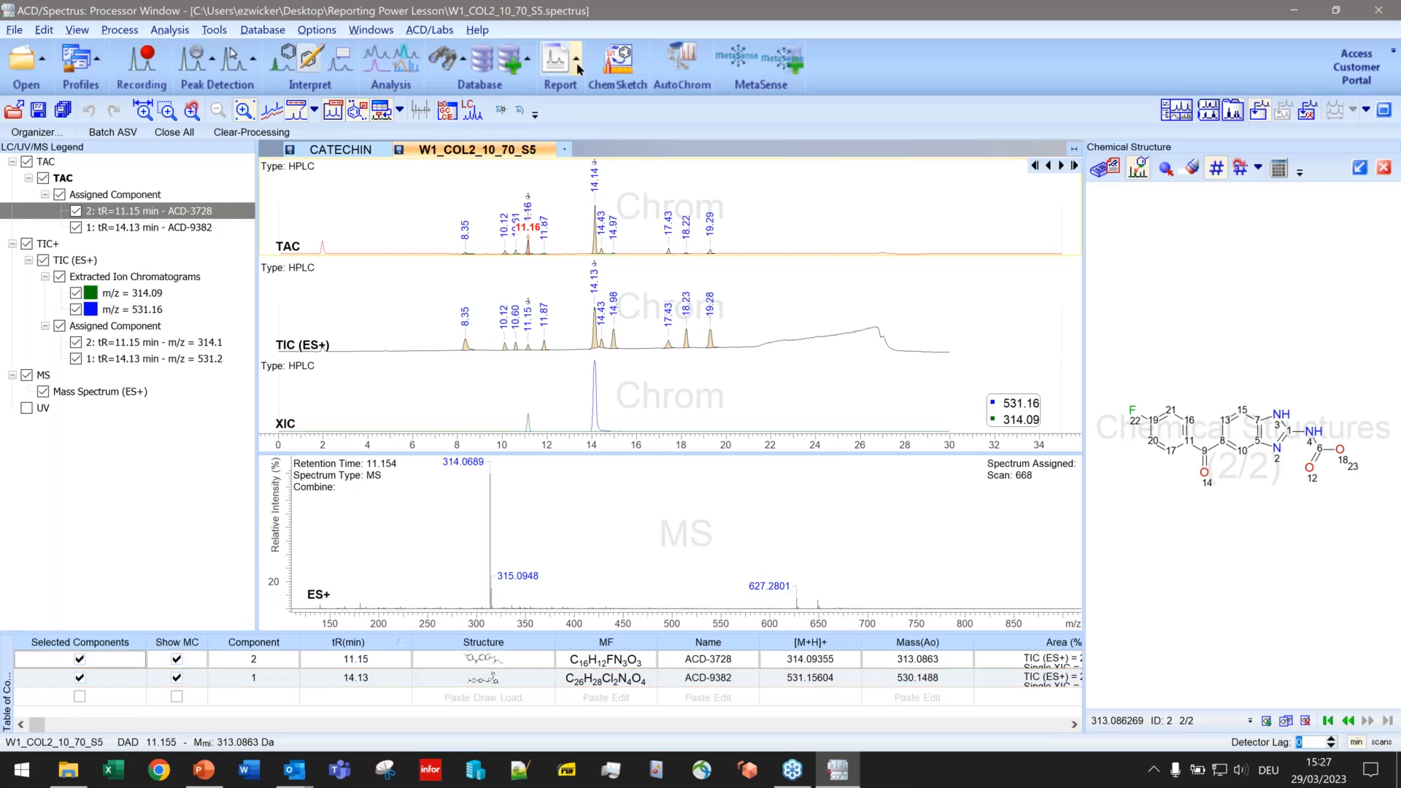
pyautogui.click(576, 59)
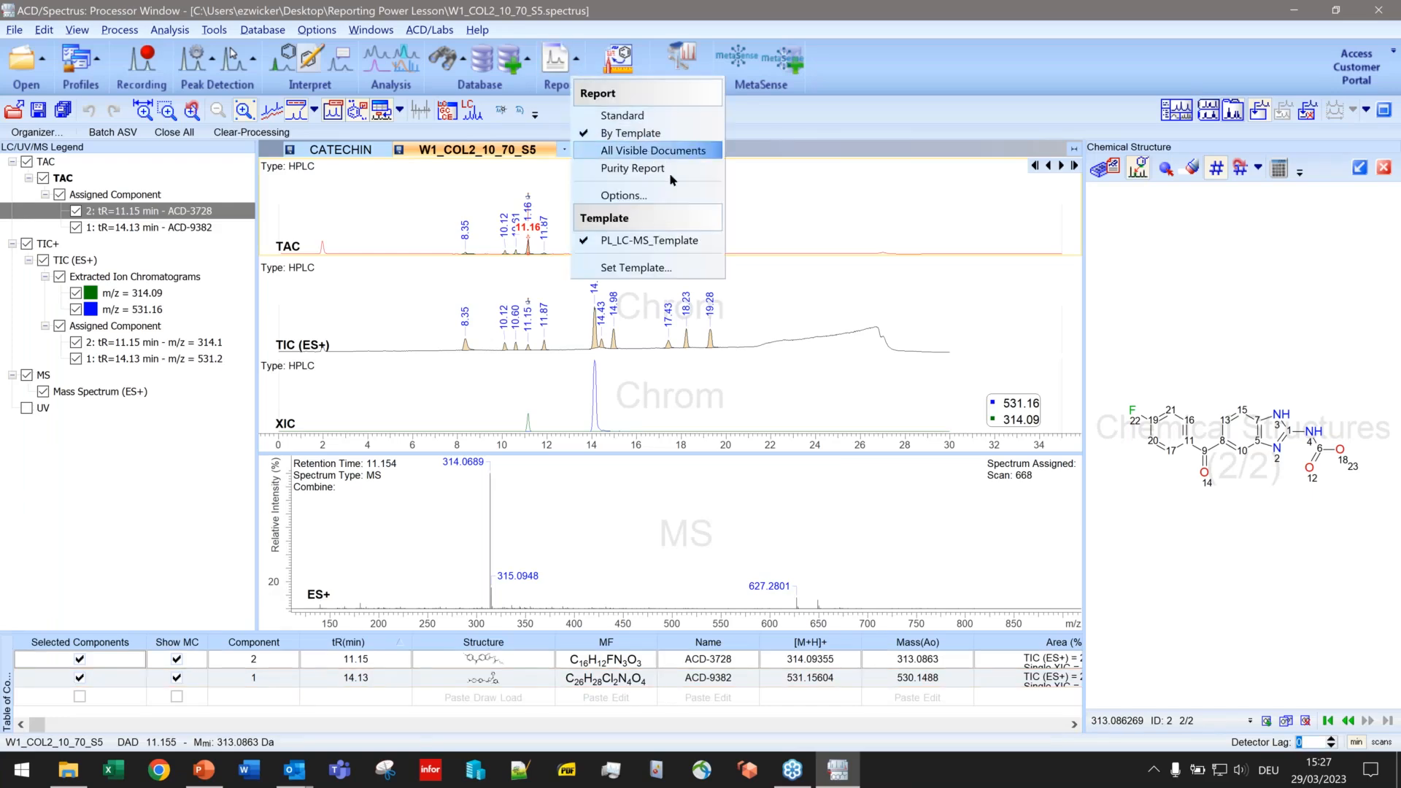
pyautogui.click(663, 267)
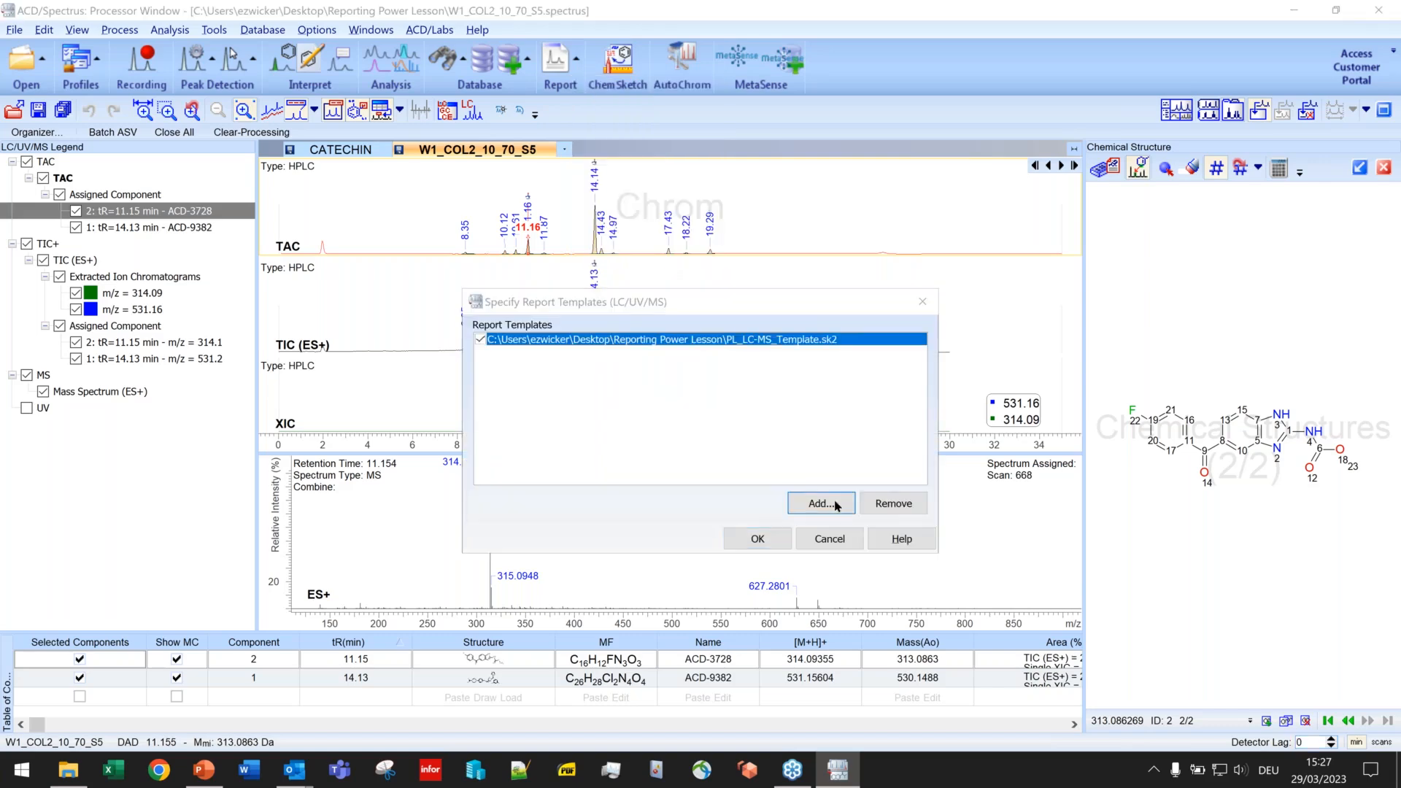
pyautogui.click(822, 501)
pyautogui.doubleClick(611, 372)
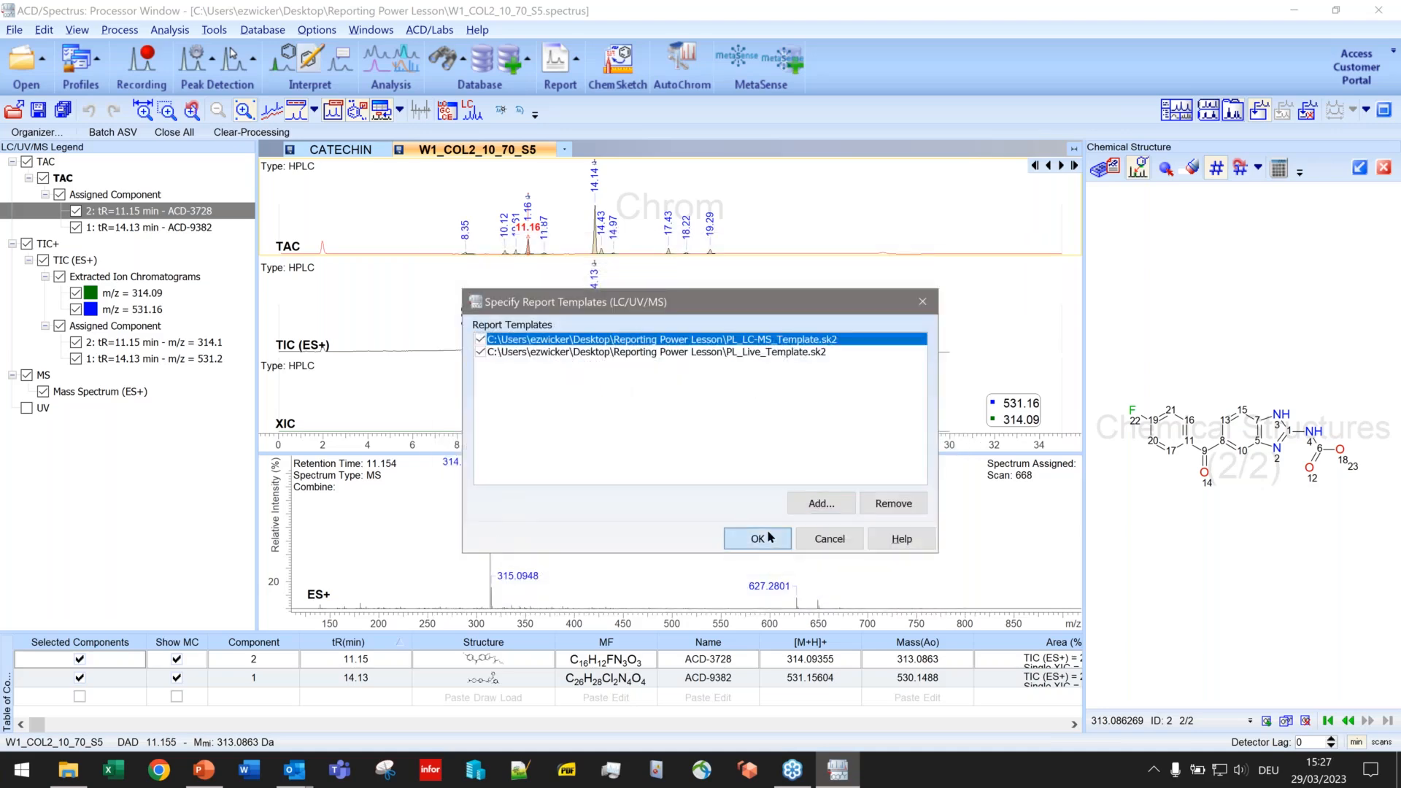
pyautogui.click(768, 538)
# Step: Generate the report of W1_COL2_10_70_S5 with PL_Live_Template, then close the report without saving it
pyautogui.click(576, 60)
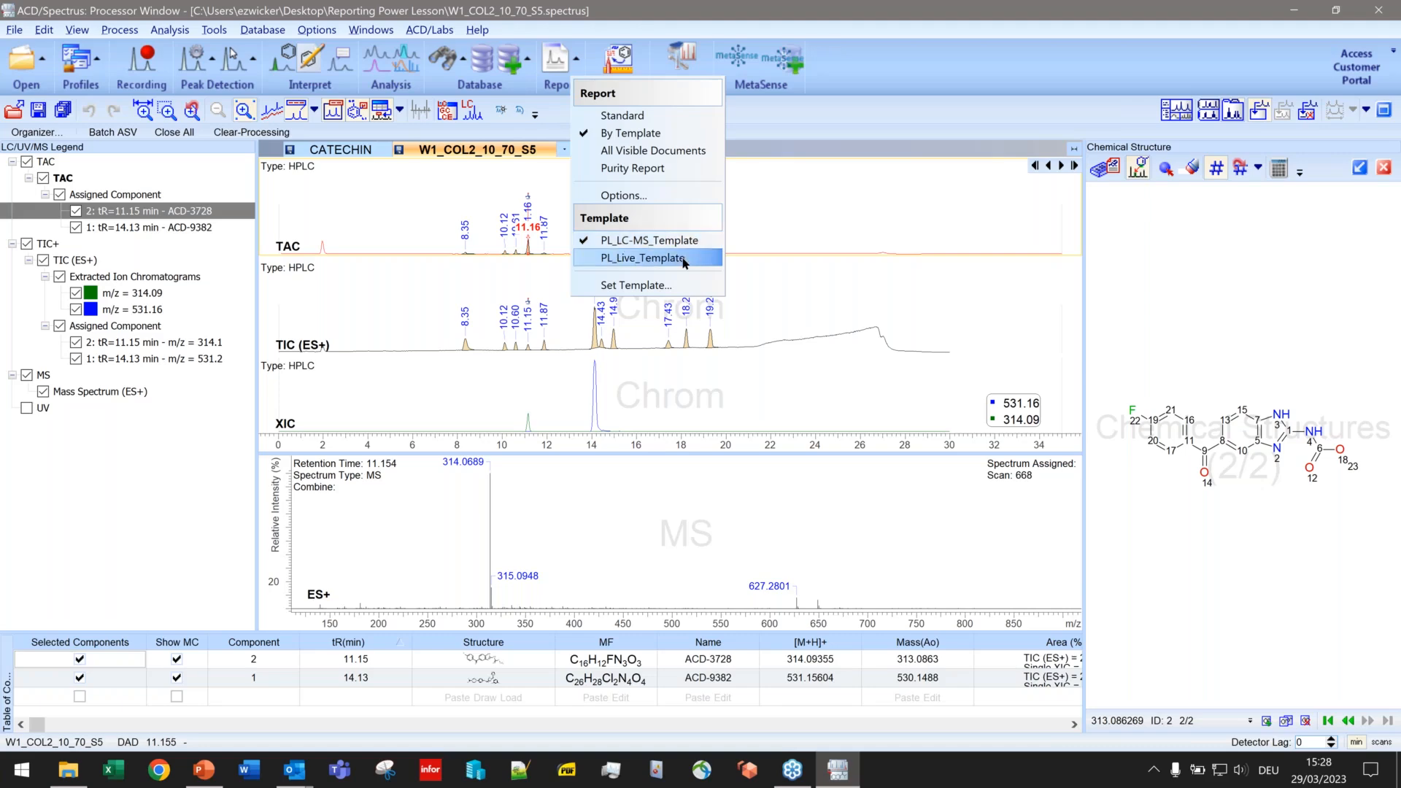
pyautogui.click(650, 257)
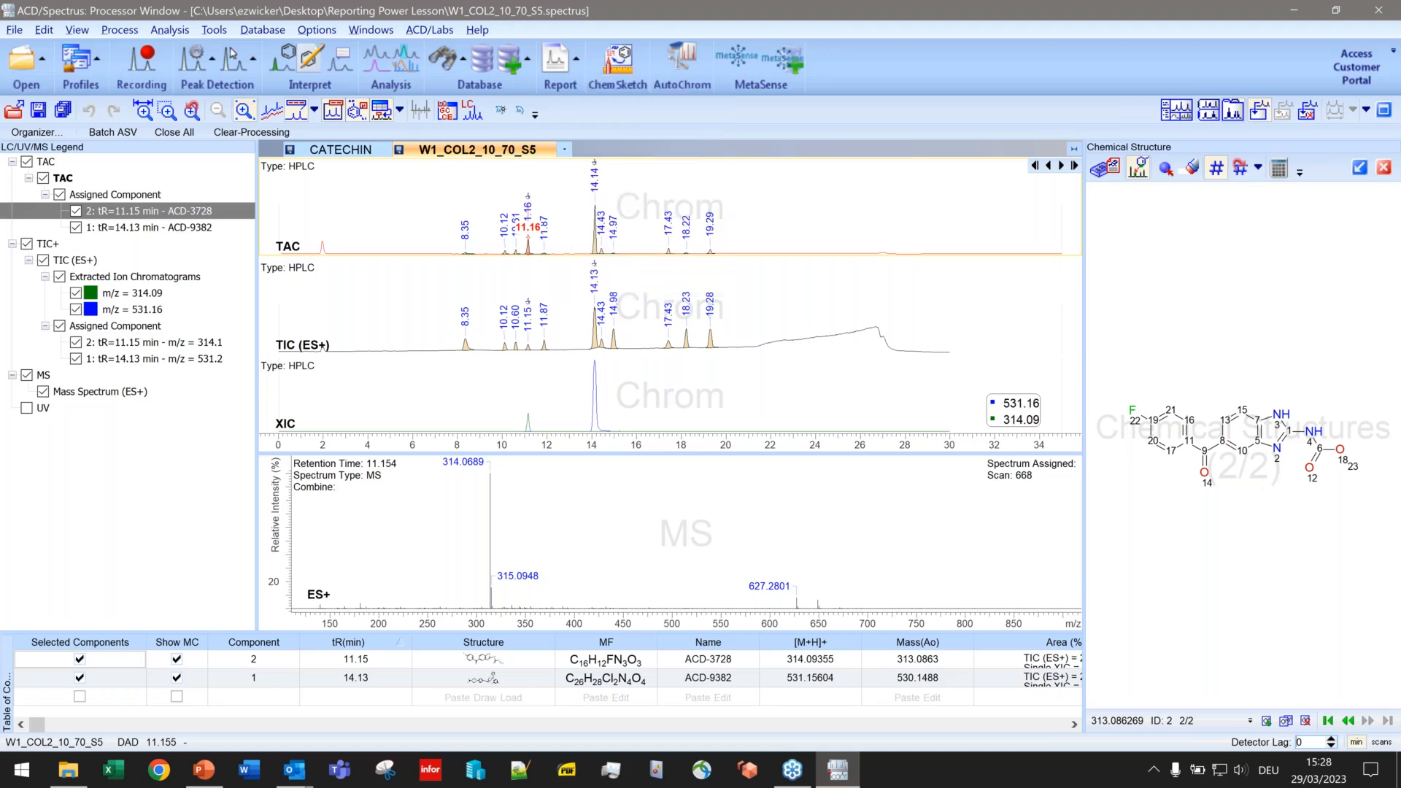
pyautogui.click(558, 74)
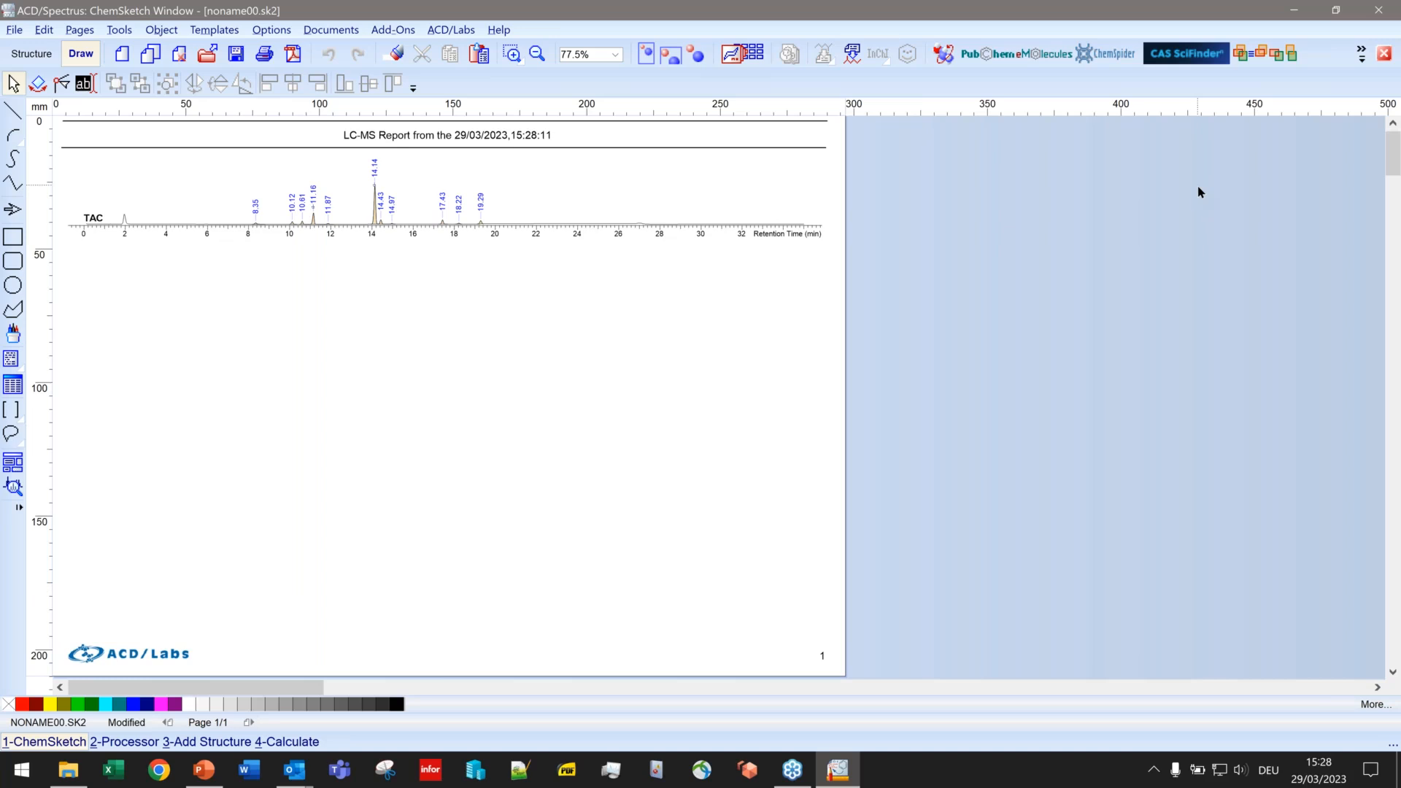
pyautogui.click(1385, 57)
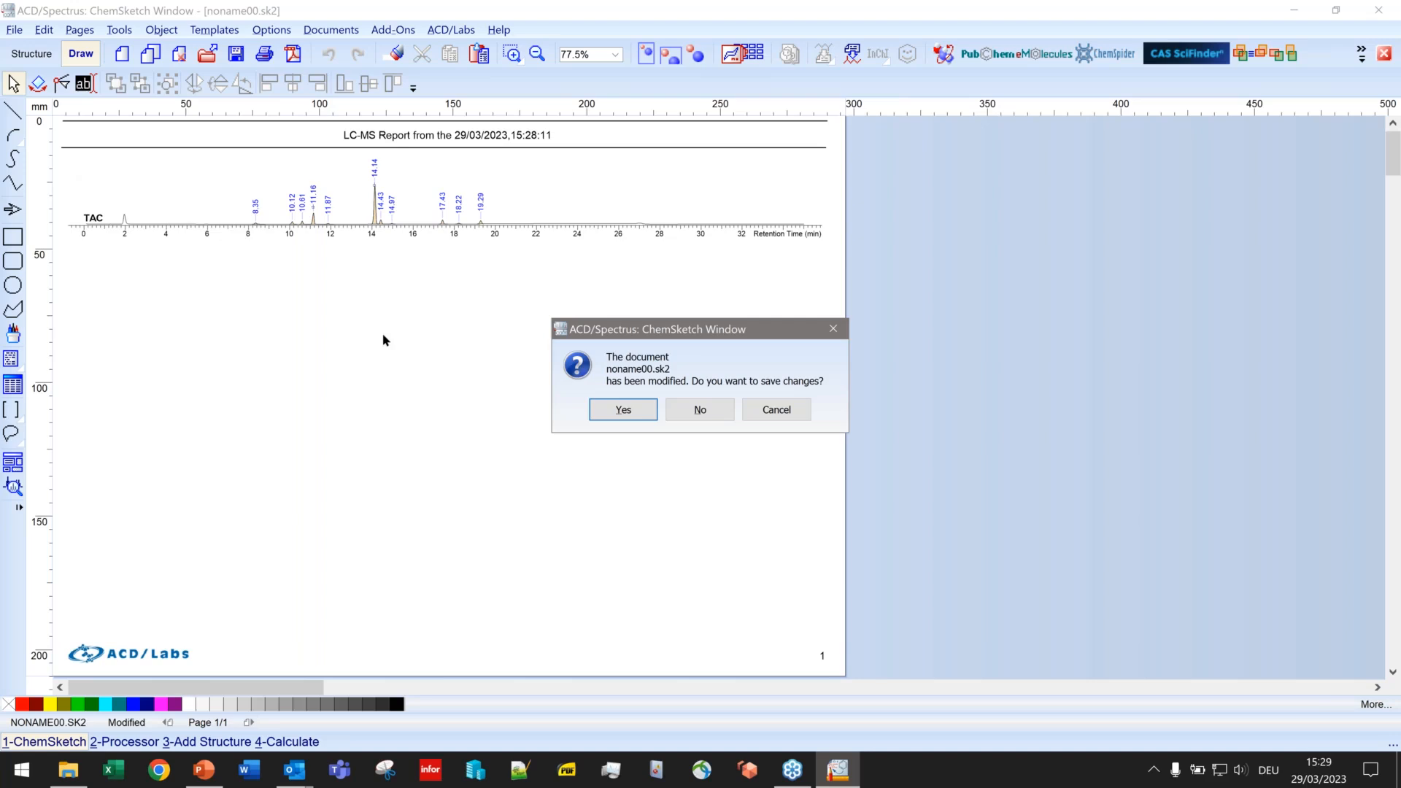
pyautogui.click(714, 412)
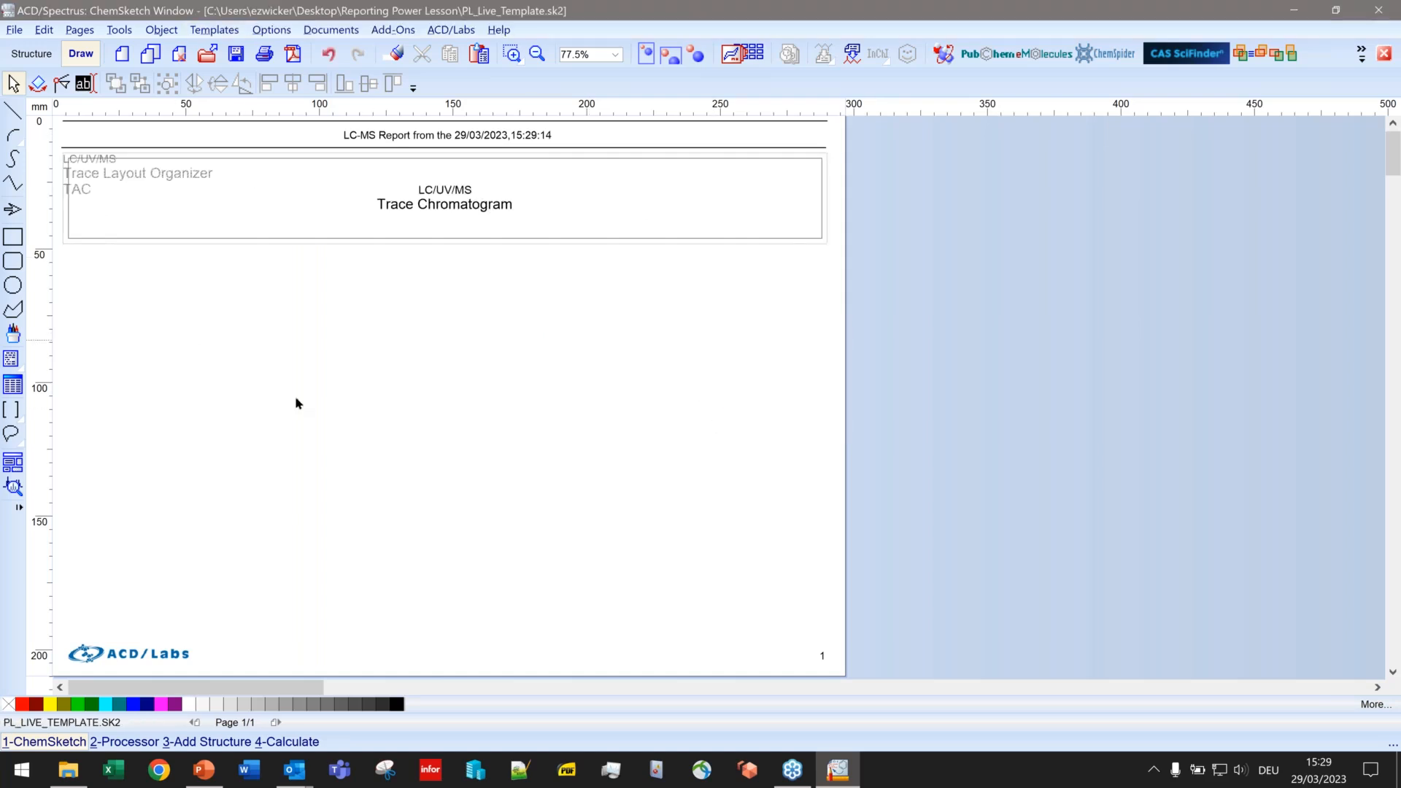
# Step: Set the Trace Chromatogram object's chromatogram region to Keep Current Horizontal Zoom Settings
pyautogui.doubleClick(382, 207)
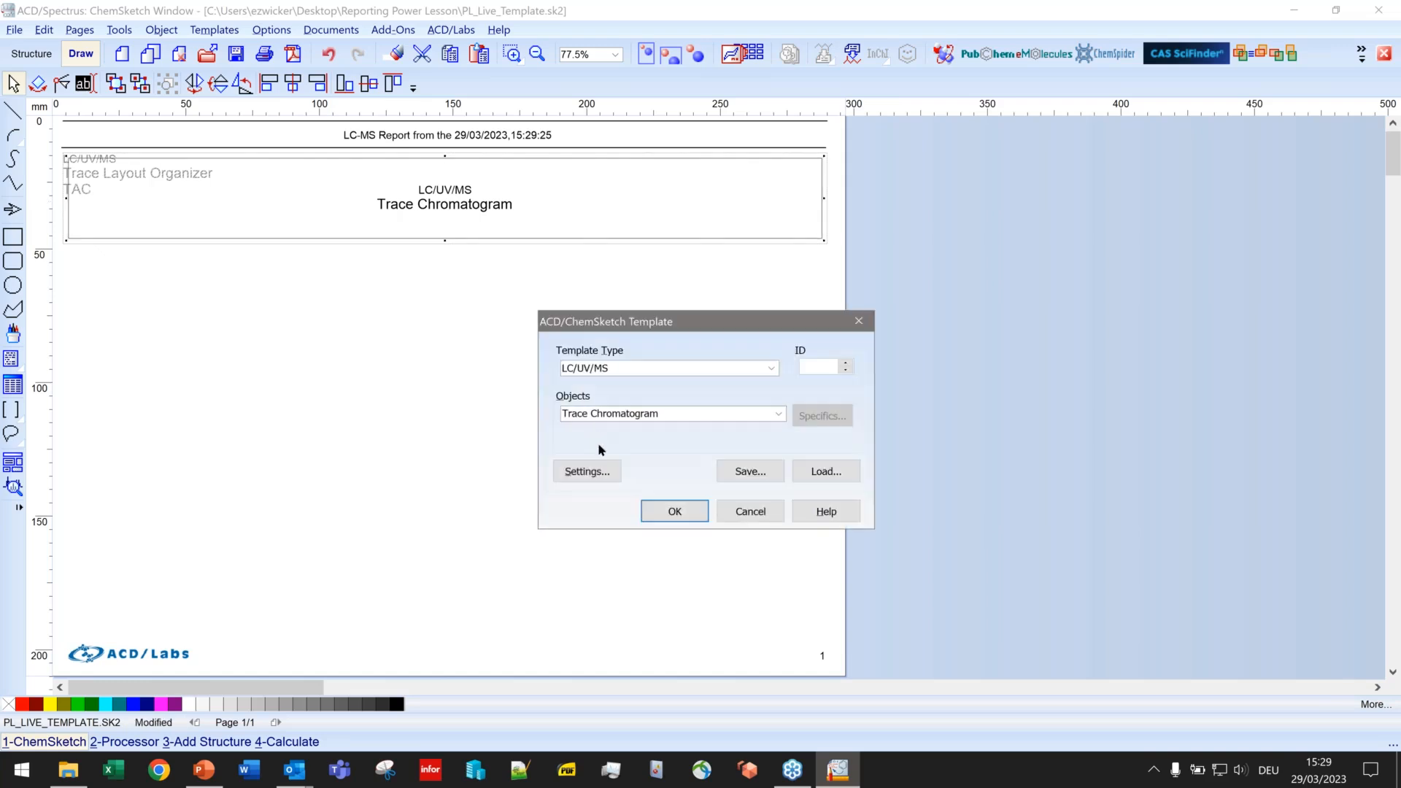
pyautogui.click(609, 474)
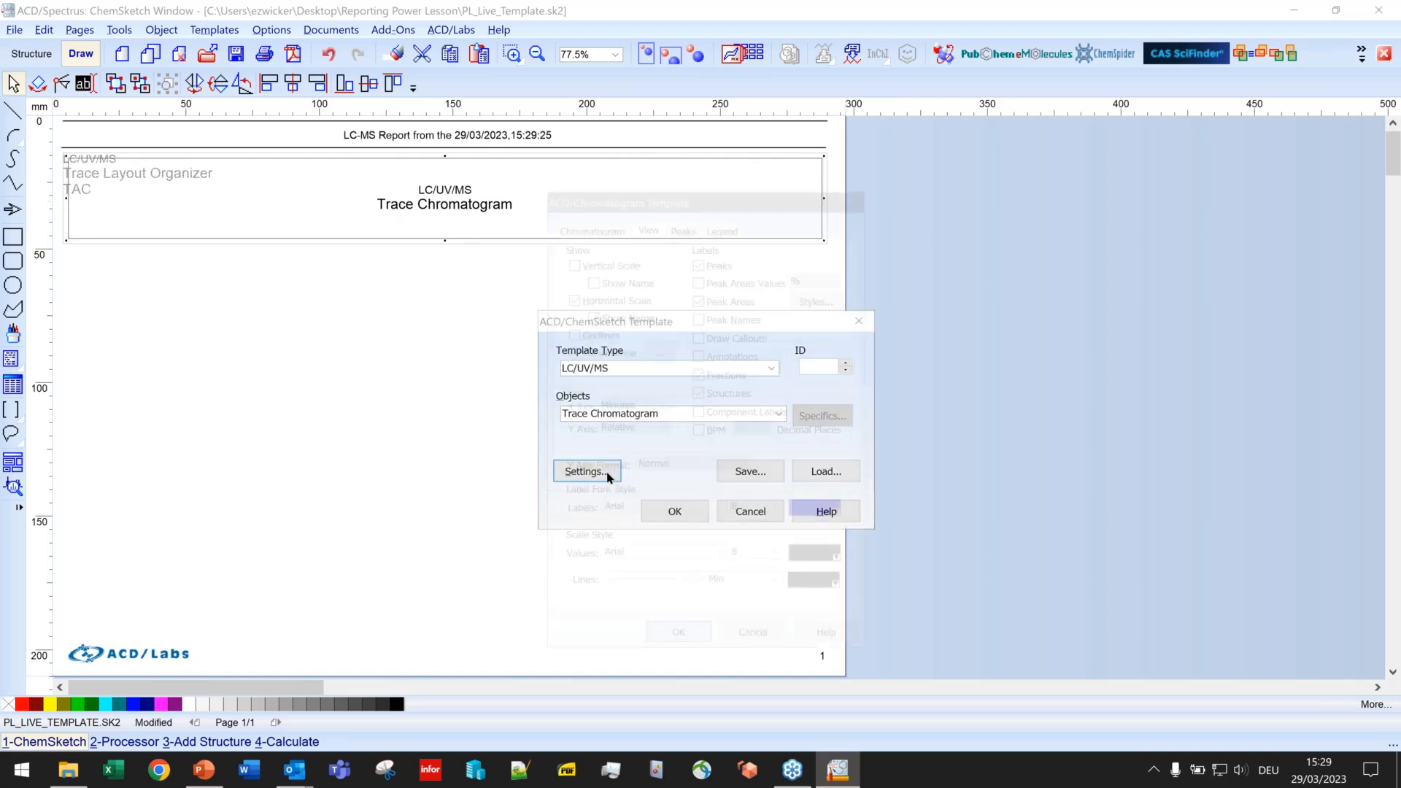
pyautogui.click(594, 228)
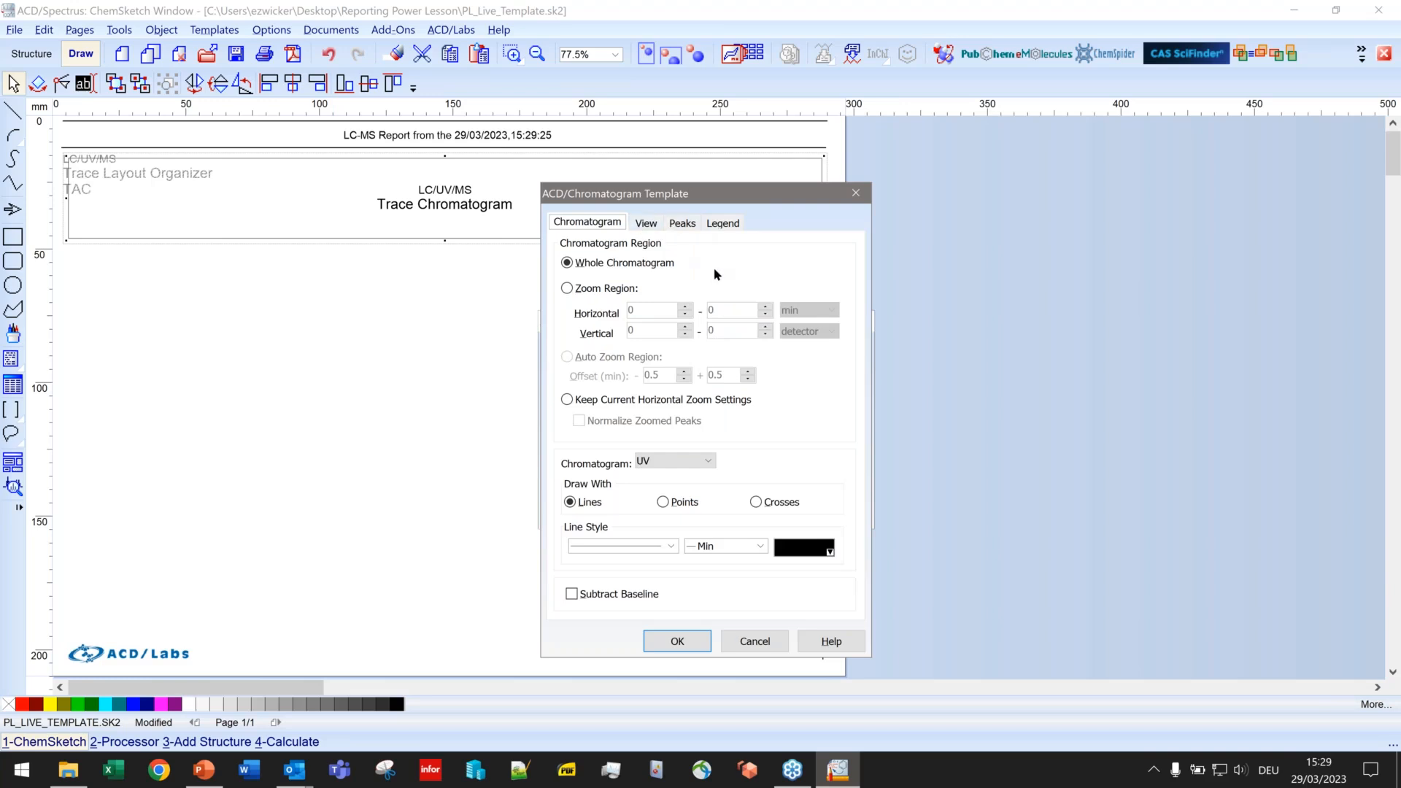
pyautogui.click(567, 399)
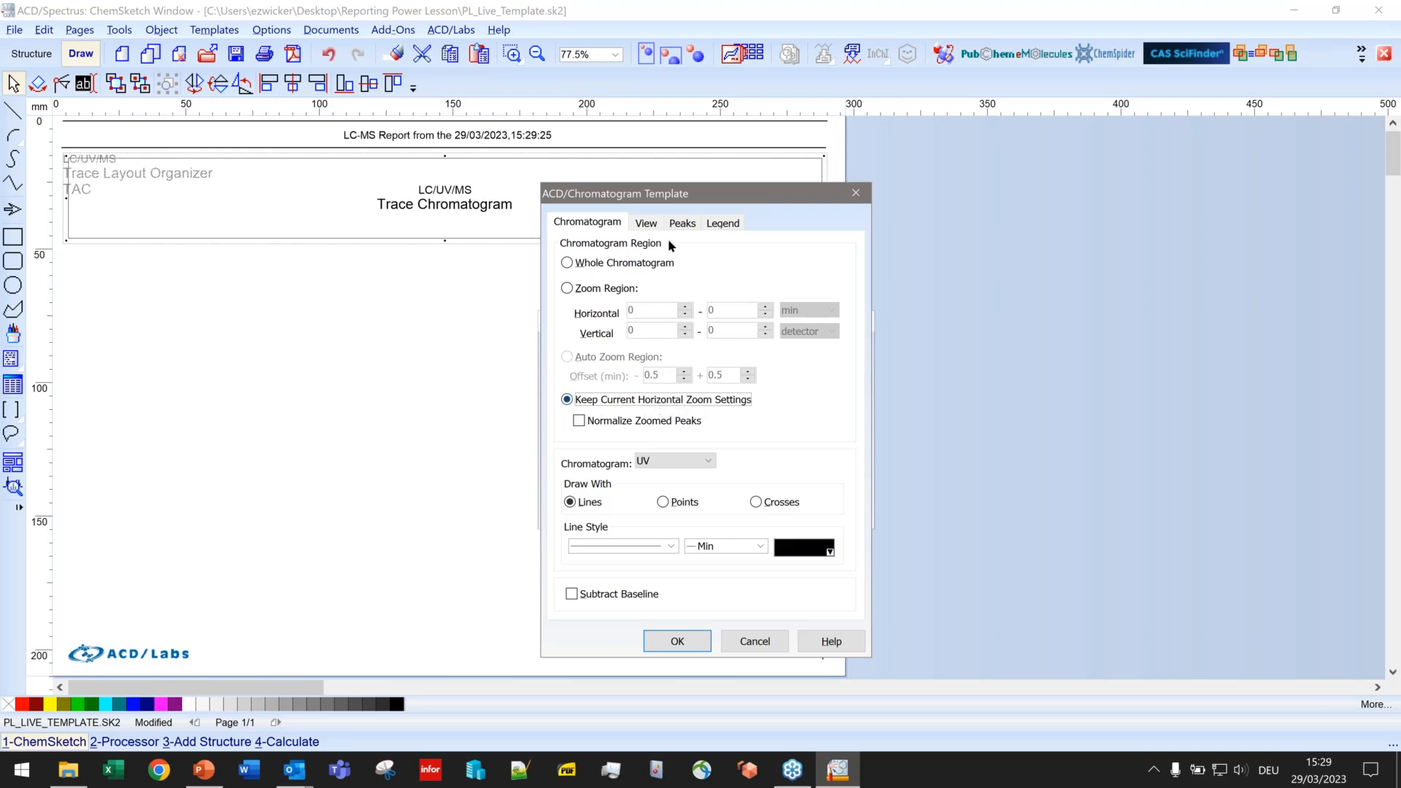
# Step: Show the vertical scale and set the label font colour to black for the Trace Chromatogram object, and apply the settings
pyautogui.click(647, 223)
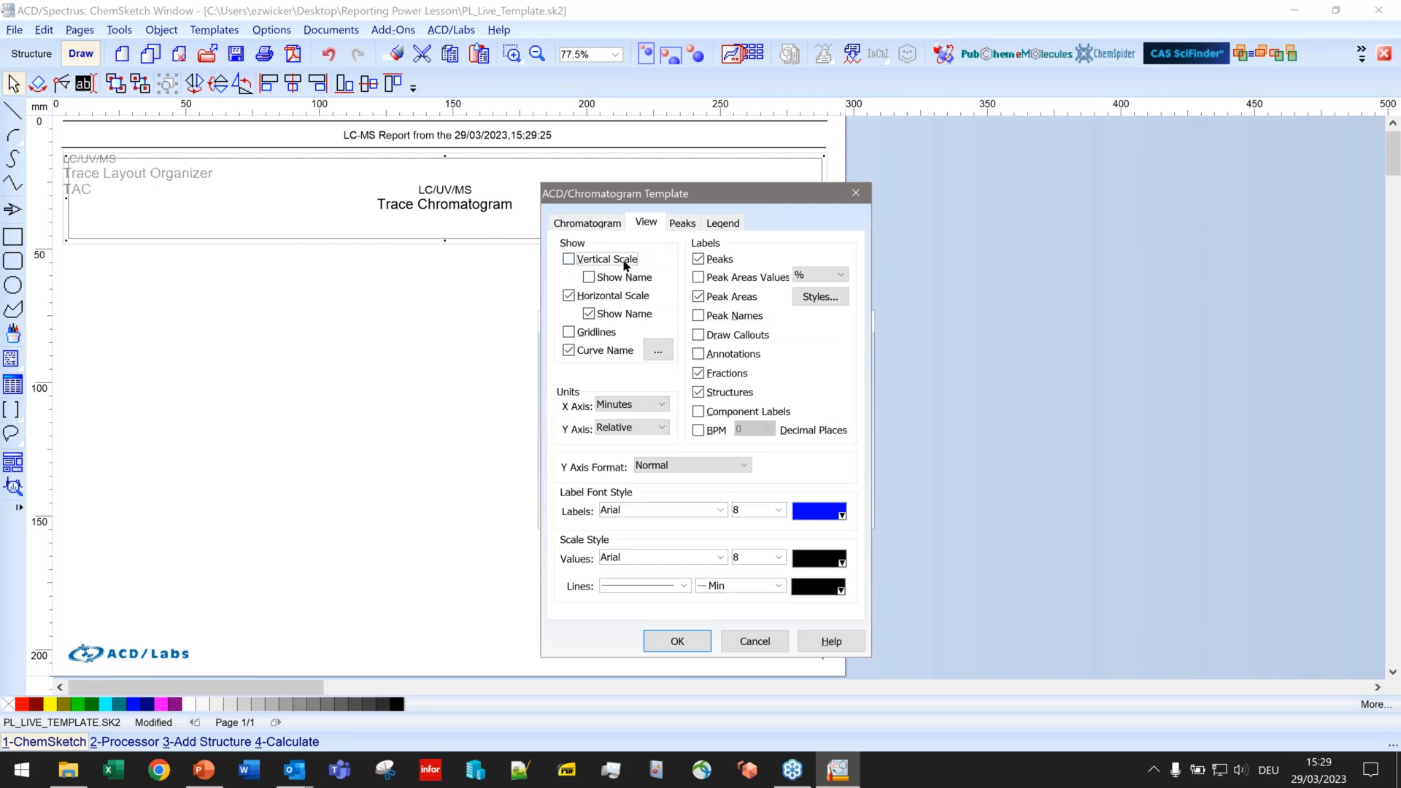
pyautogui.click(569, 260)
pyautogui.click(843, 517)
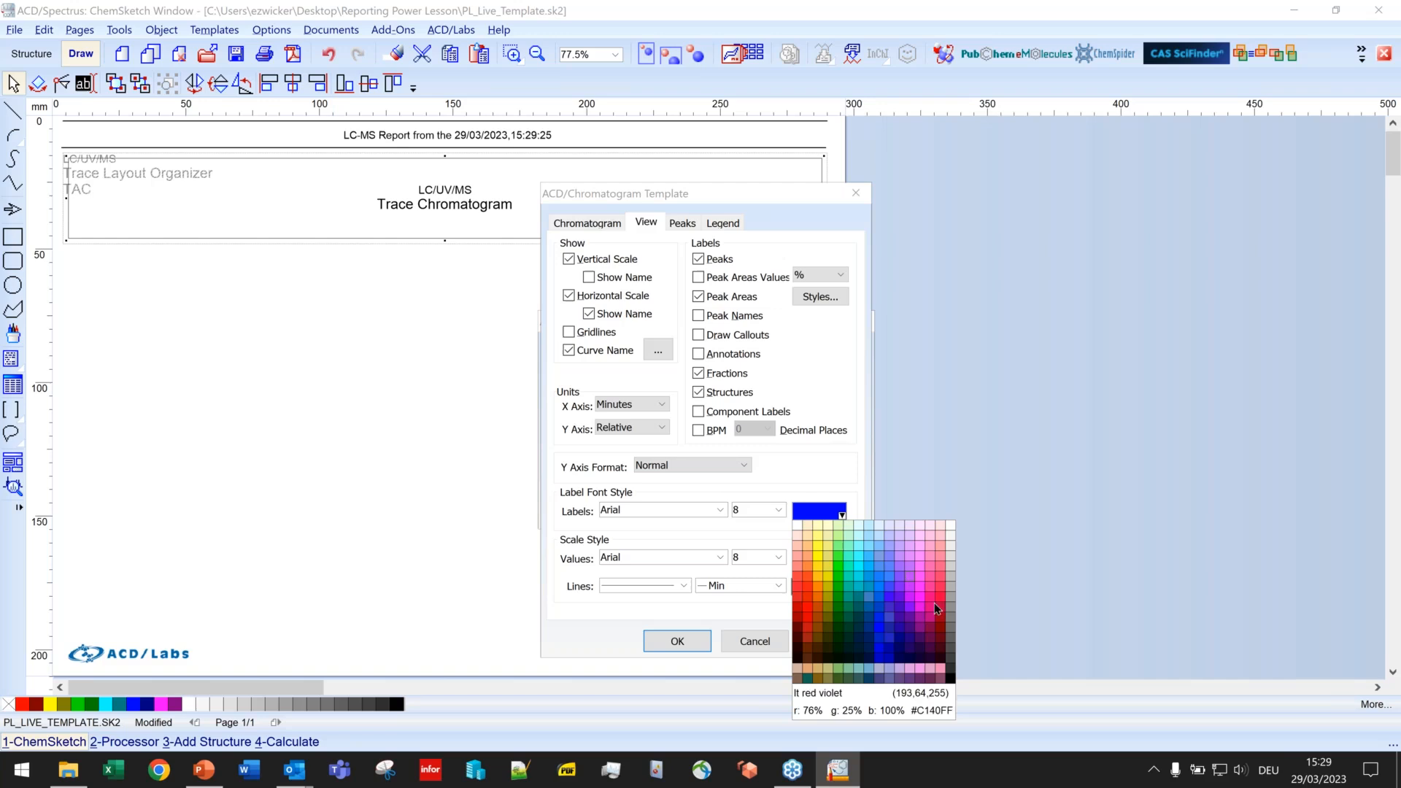
pyautogui.click(952, 679)
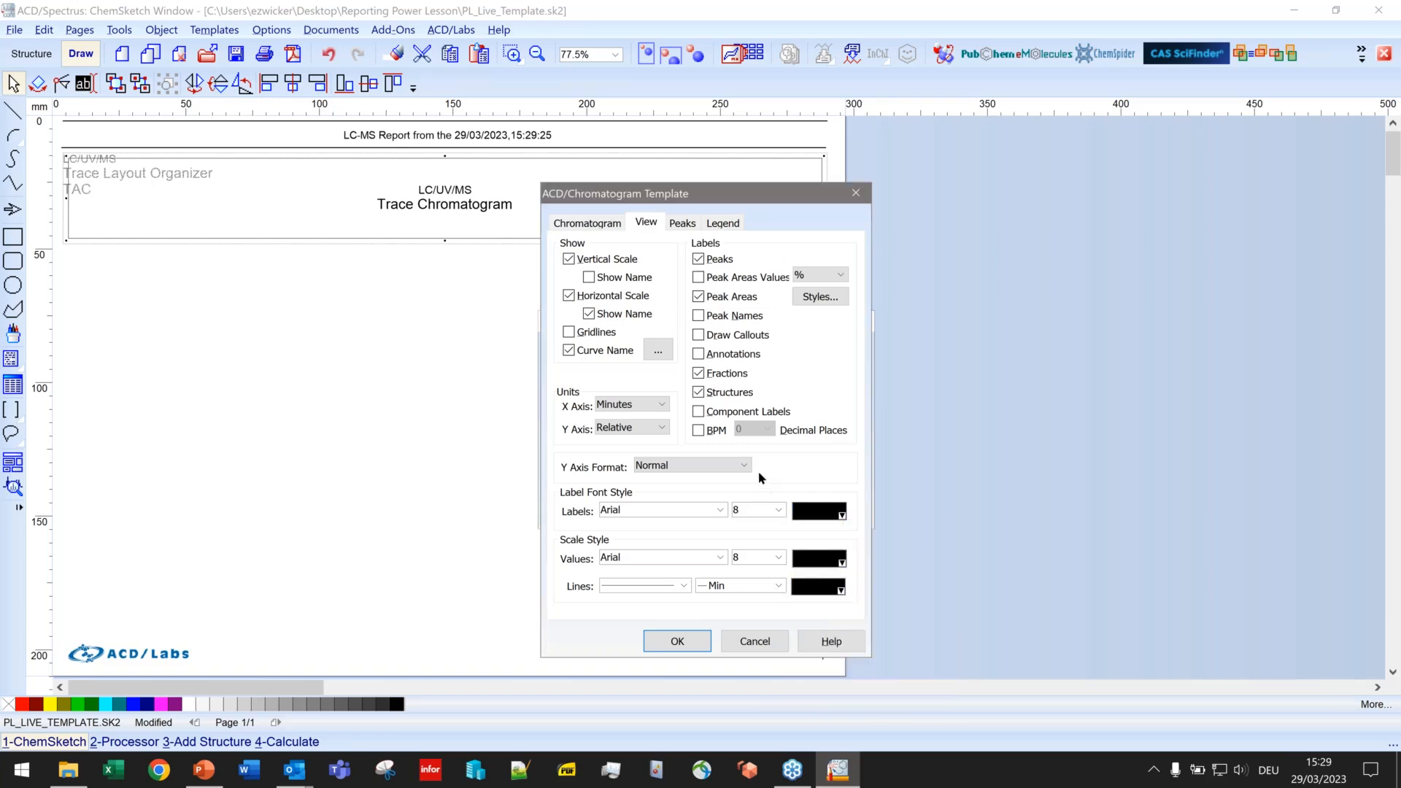
pyautogui.click(691, 641)
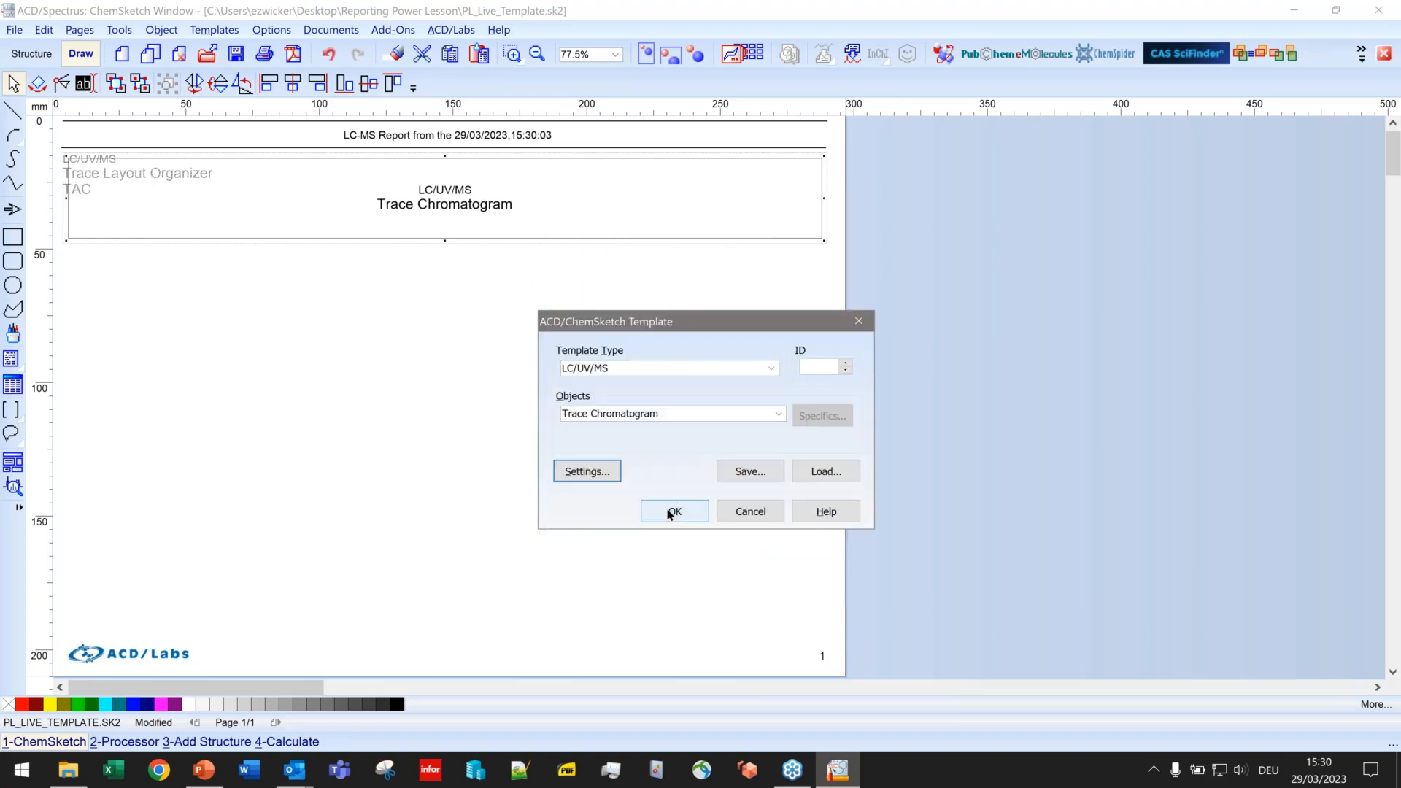
pyautogui.click(669, 513)
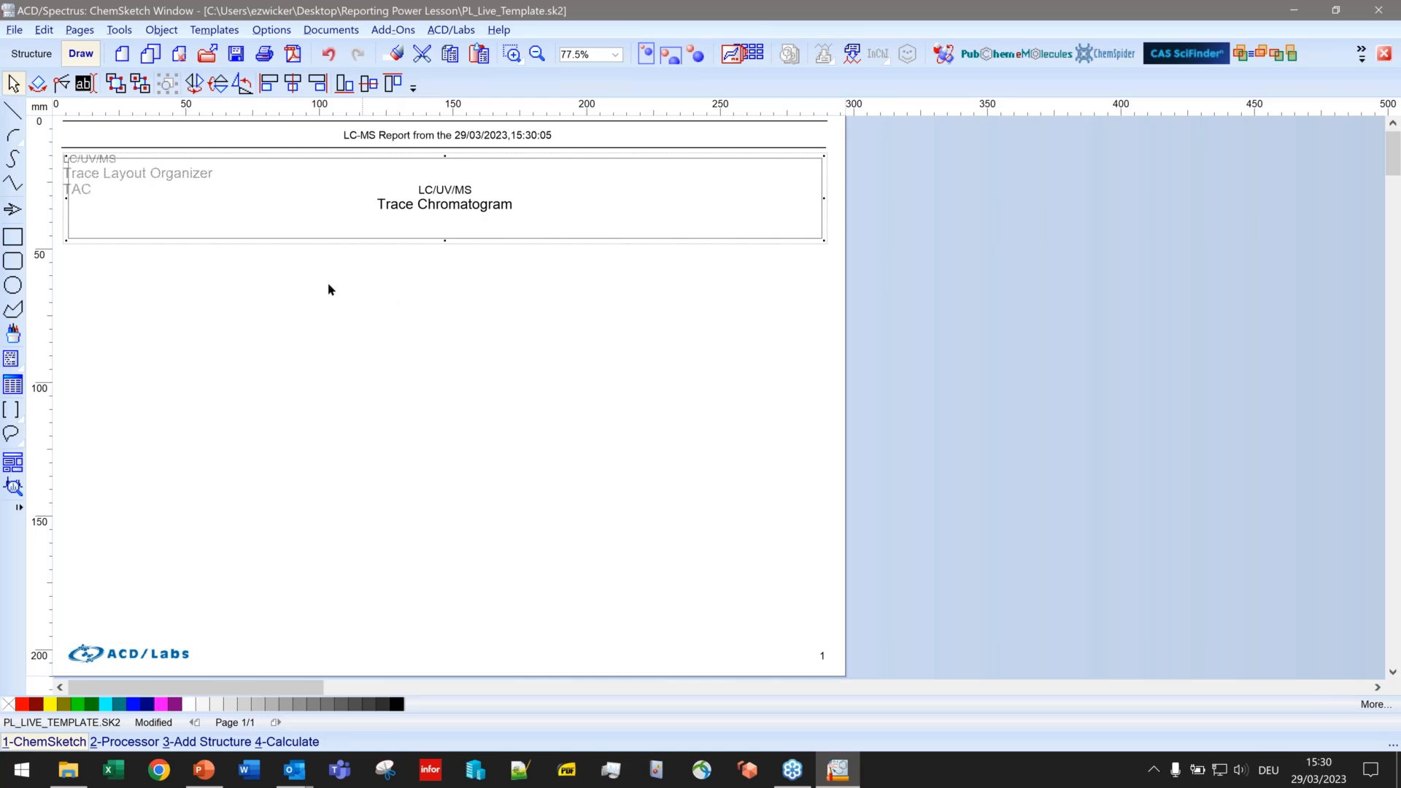
# Step: Save the template, generate the report of W1_COL2_10_70_S5 from the Processor window, and close the report without saving it
pyautogui.click(236, 53)
pyautogui.click(124, 742)
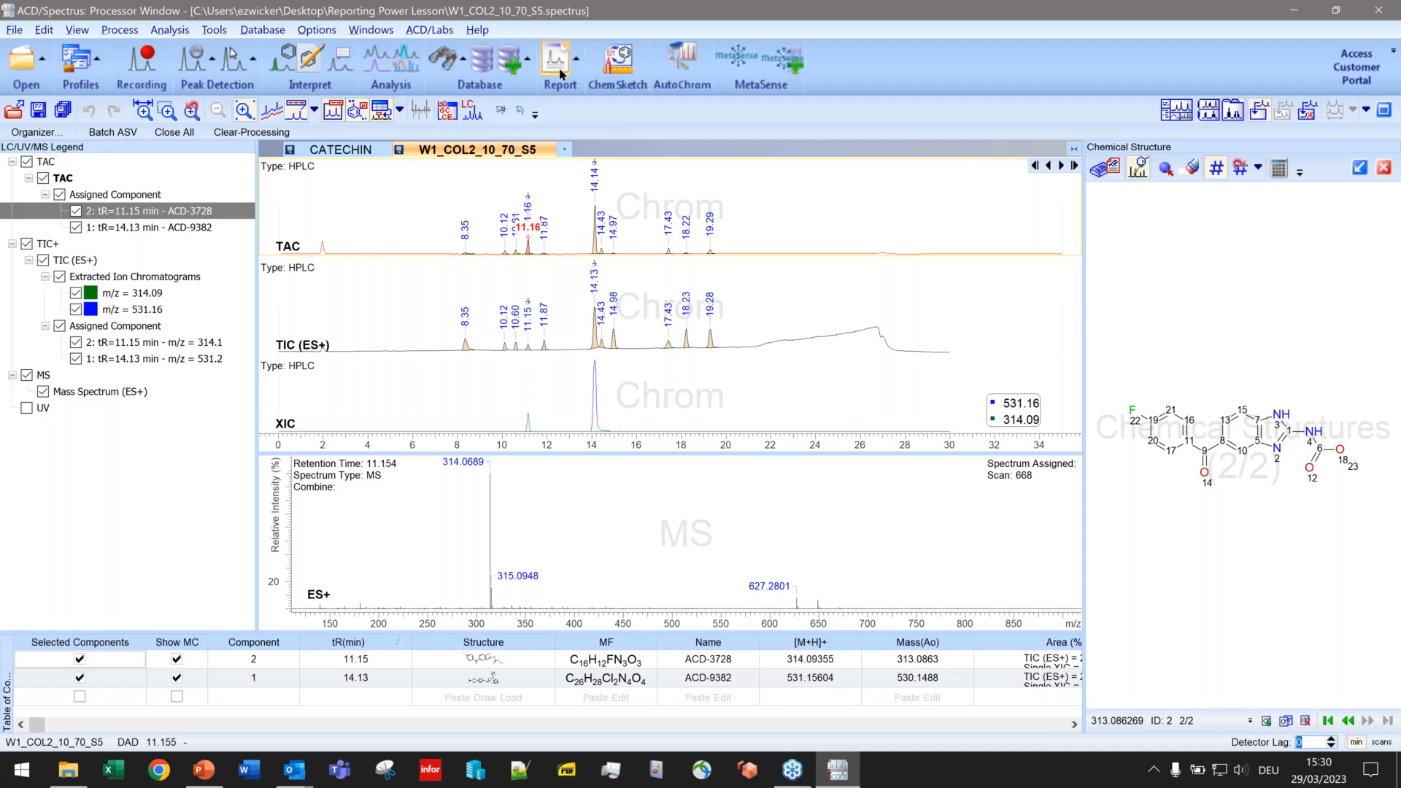
pyautogui.click(560, 74)
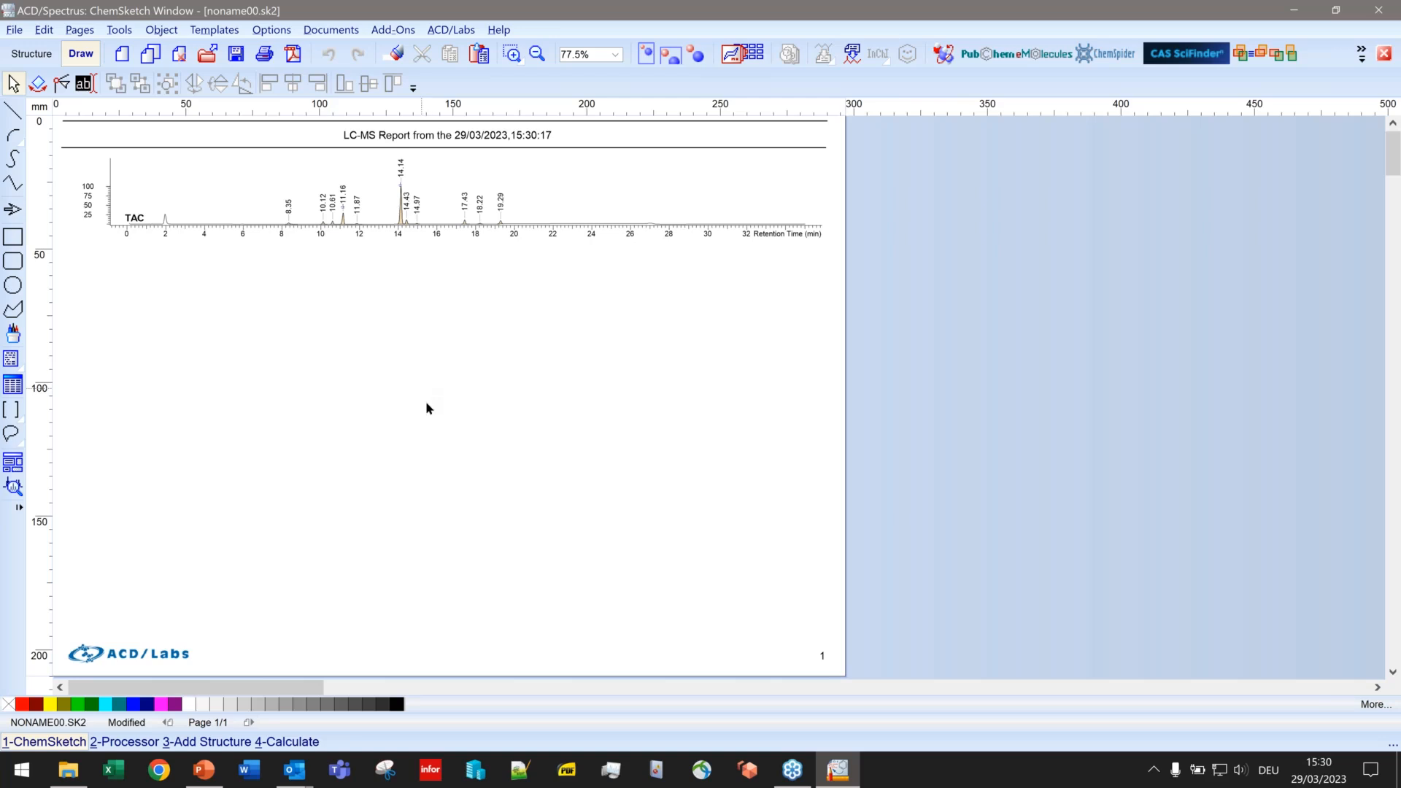
pyautogui.click(1386, 64)
pyautogui.click(700, 410)
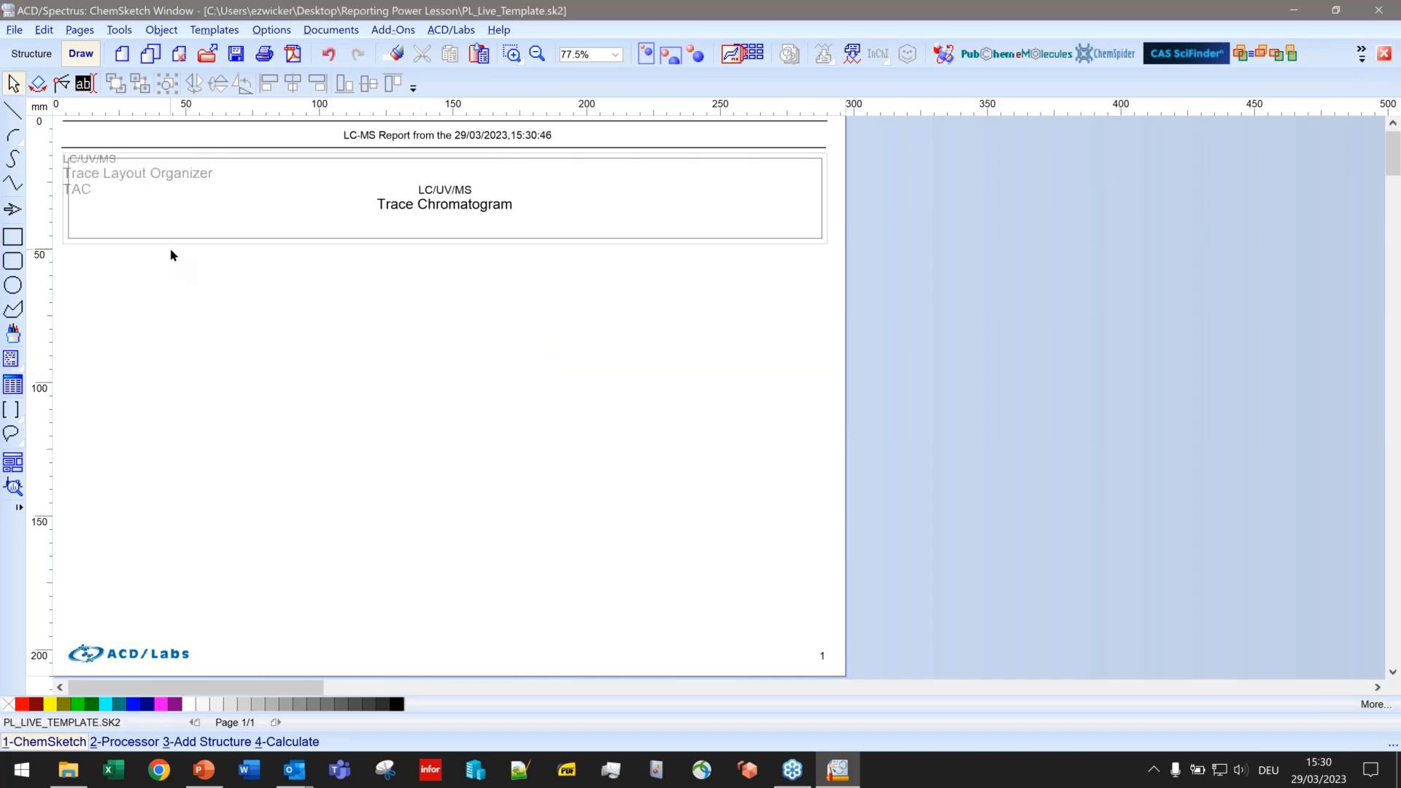
# Step: Duplicate the TAC Trace Layout Organizer together with its Trace Chromatogram and place the copy directly below the original
pyautogui.click(168, 246)
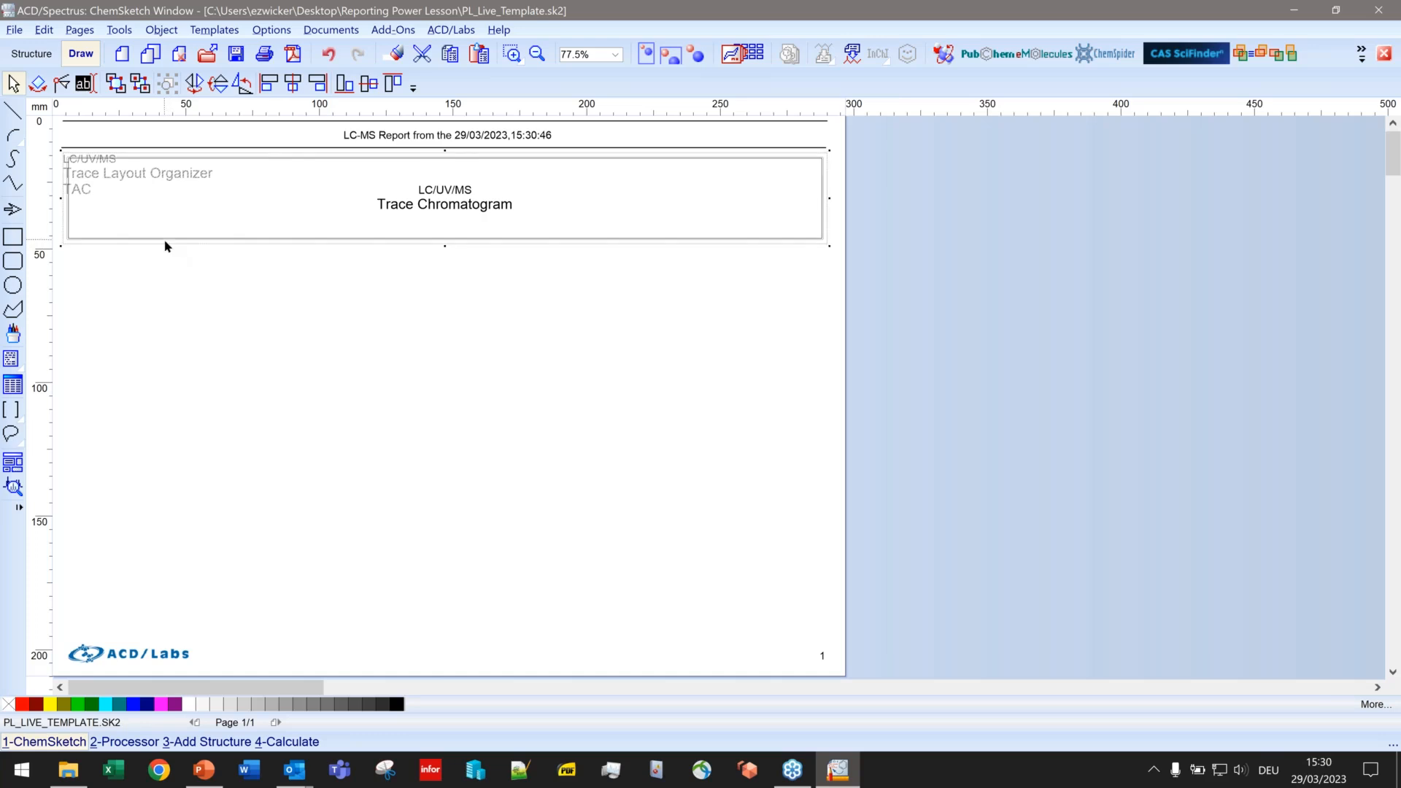
pyautogui.keyDown('shift'); pyautogui.click(165, 240); pyautogui.keyUp('shift')
pyautogui.hotkey('ctrl', 'v')
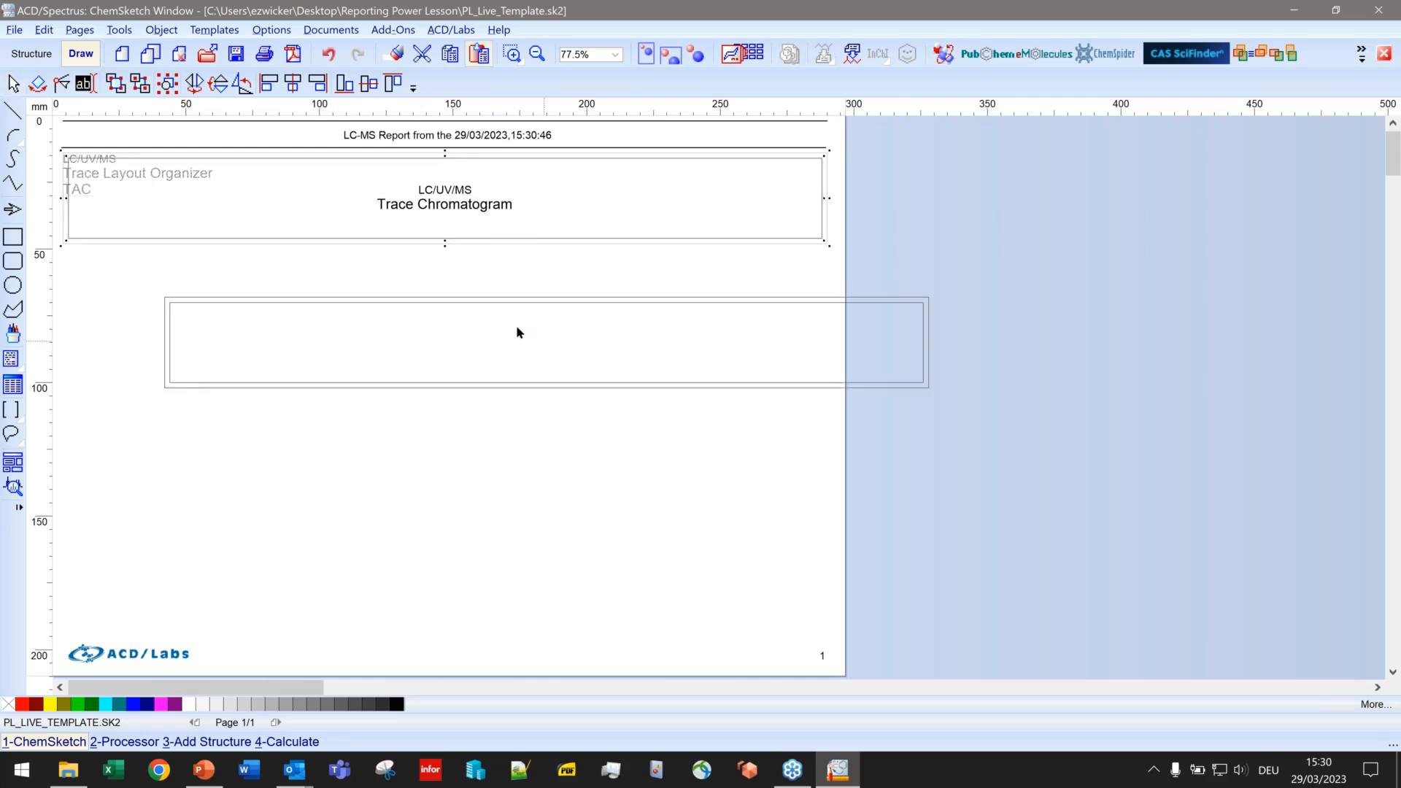
pyautogui.click(445, 303)
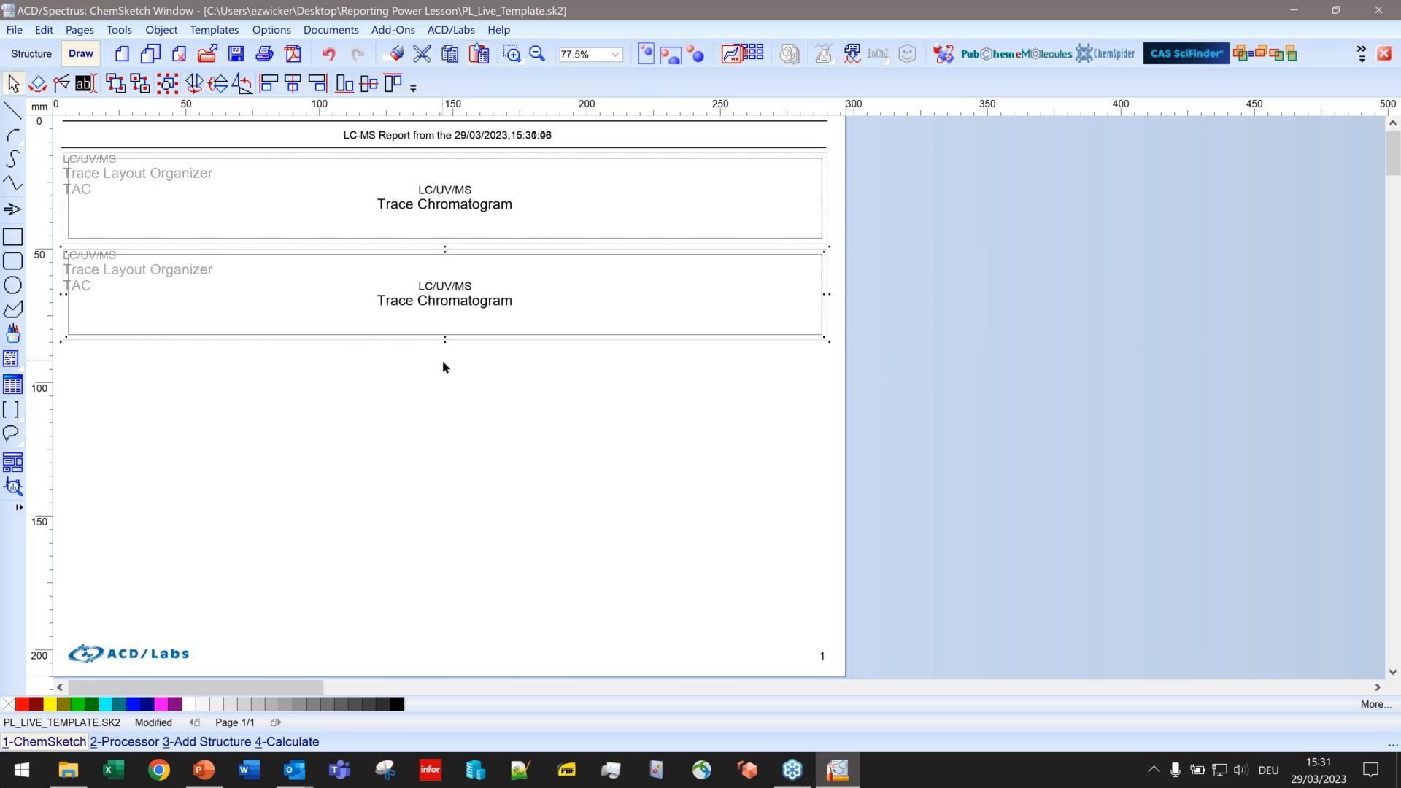
pyautogui.click(244, 399)
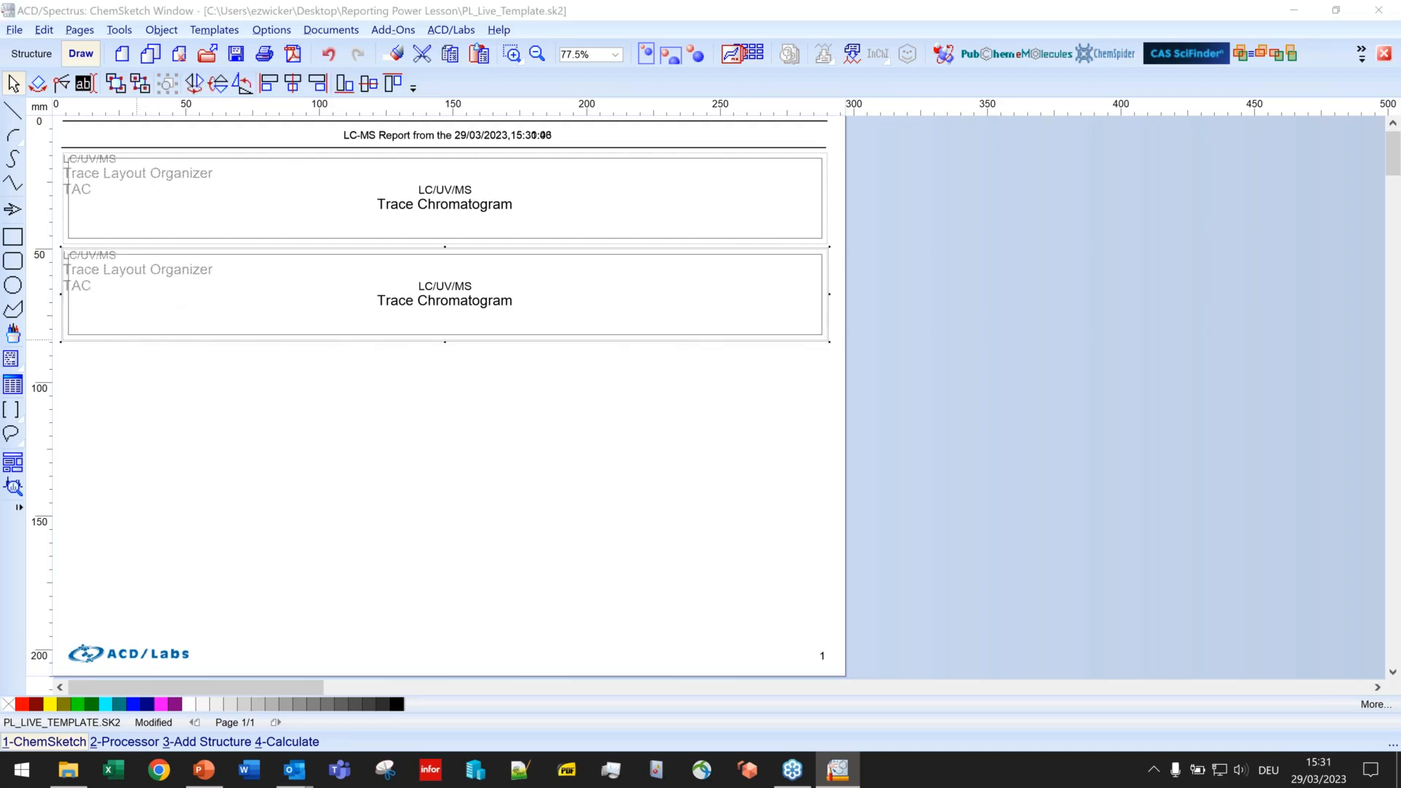
# Step: Set the trace to report in the lower Trace Layout Organizer to TIC+
pyautogui.doubleClick(138, 343)
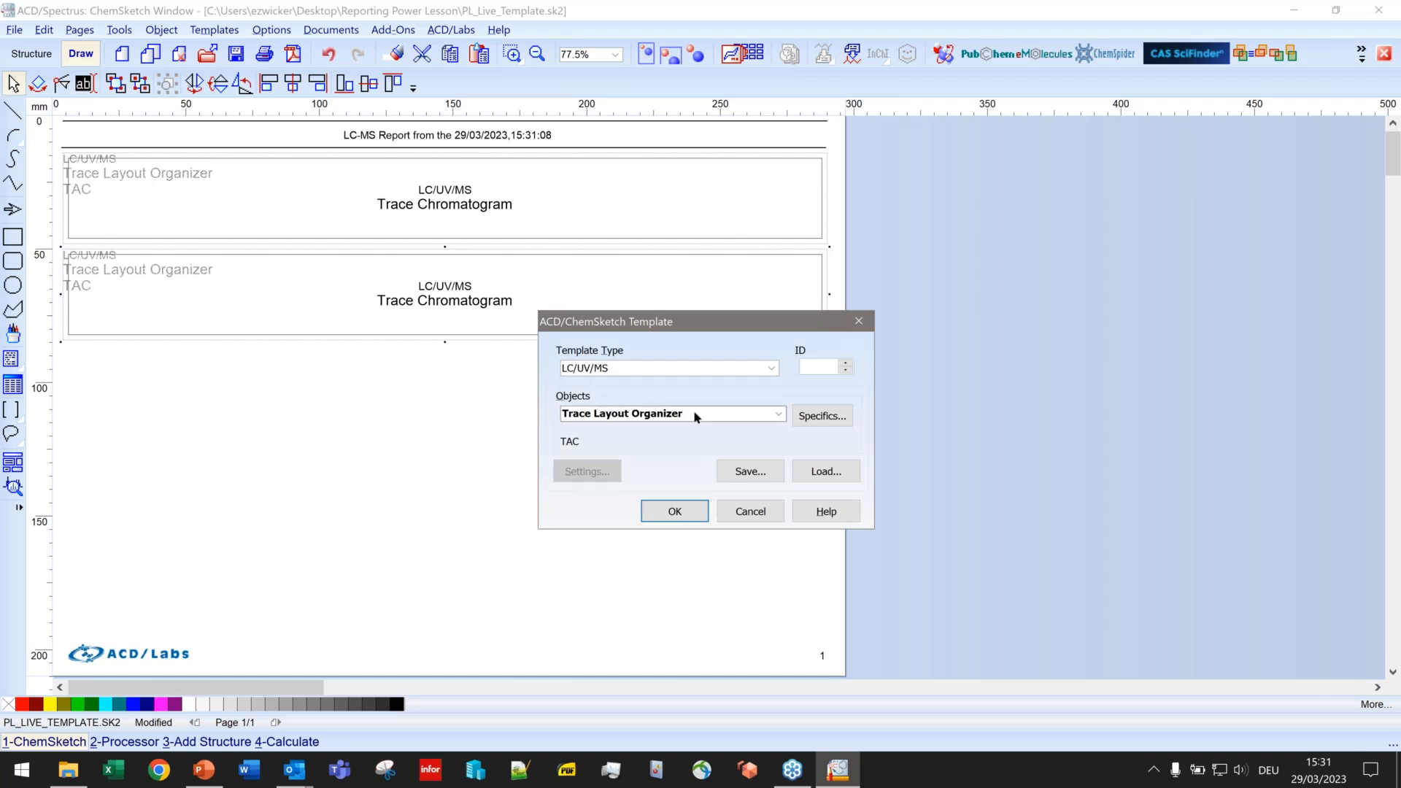
pyautogui.click(819, 413)
pyautogui.click(608, 377)
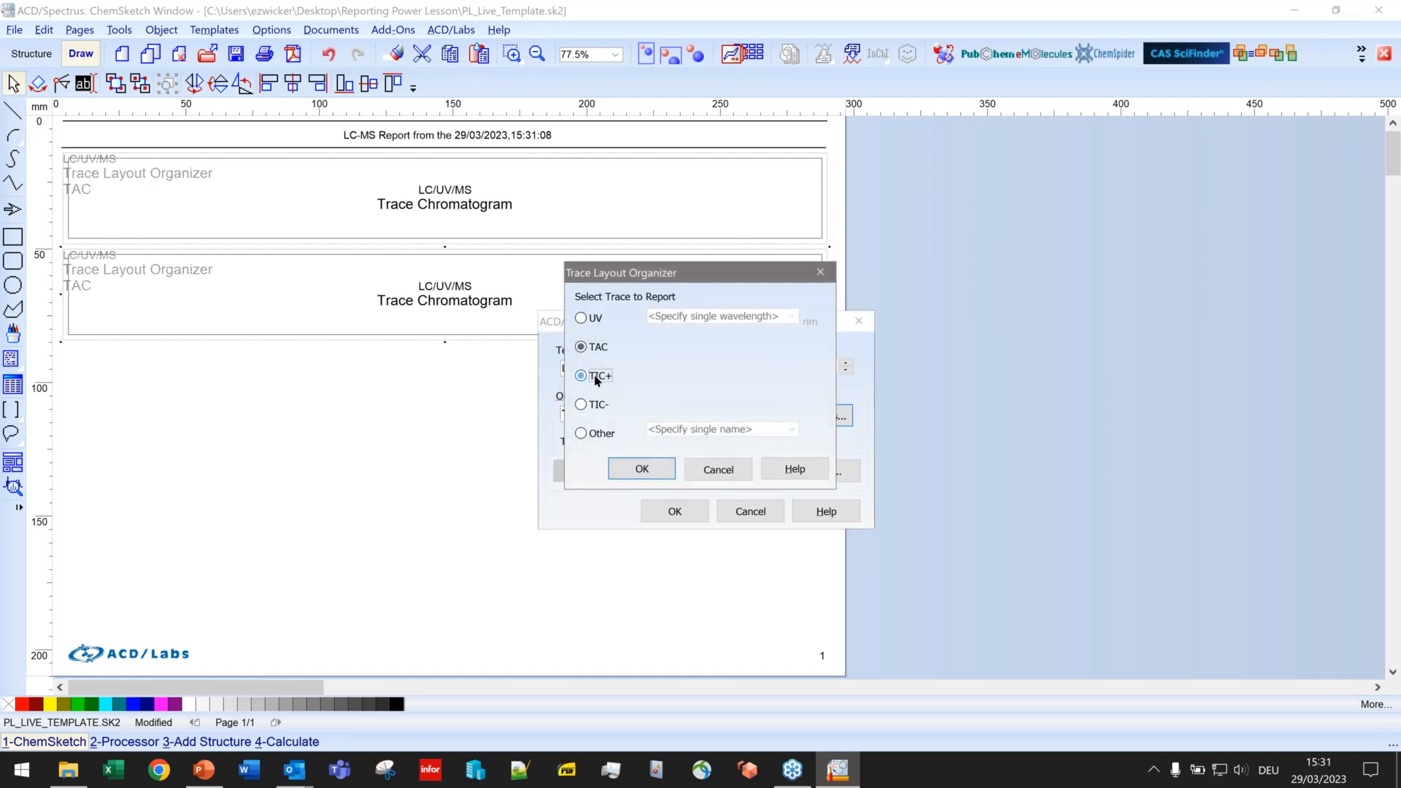
pyautogui.click(655, 467)
pyautogui.click(676, 510)
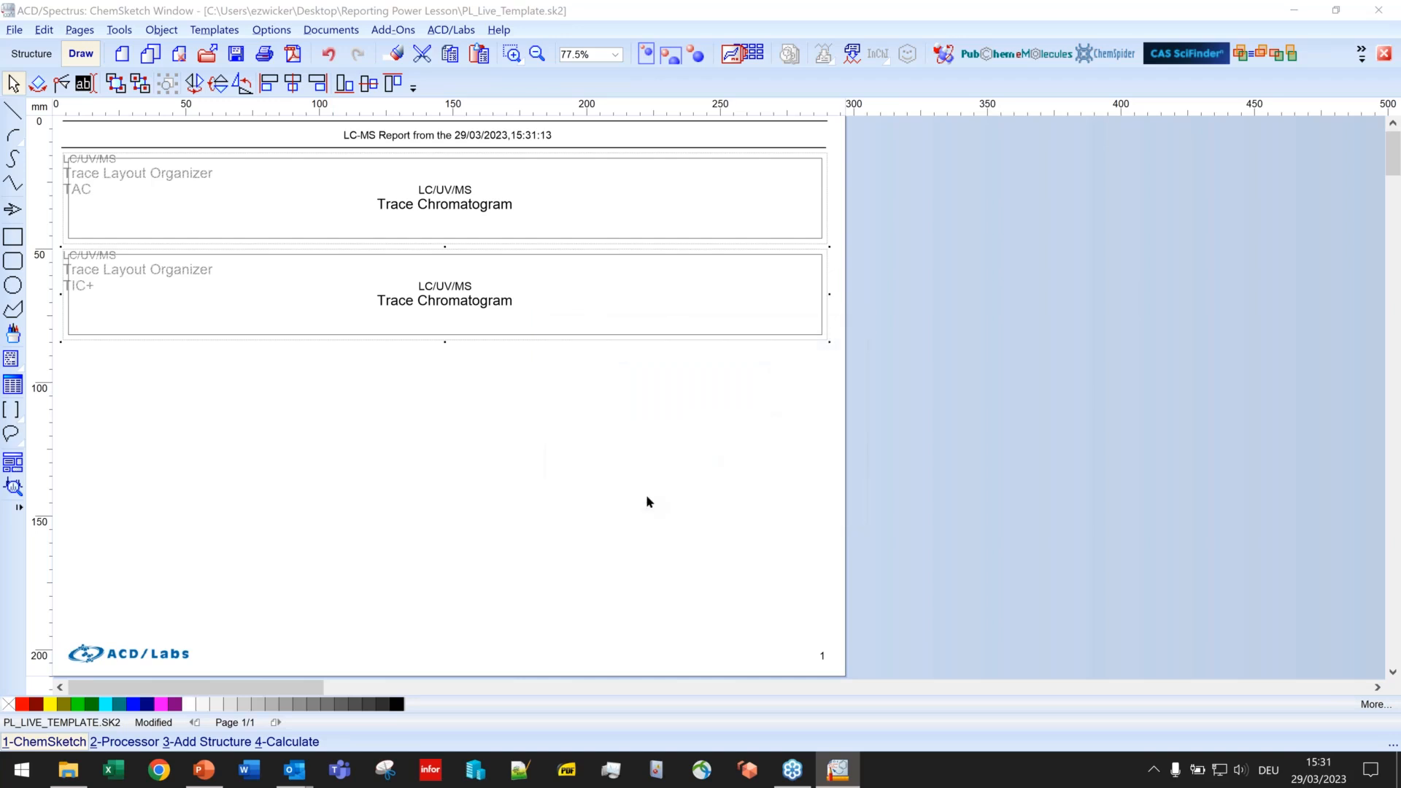
pyautogui.click(378, 421)
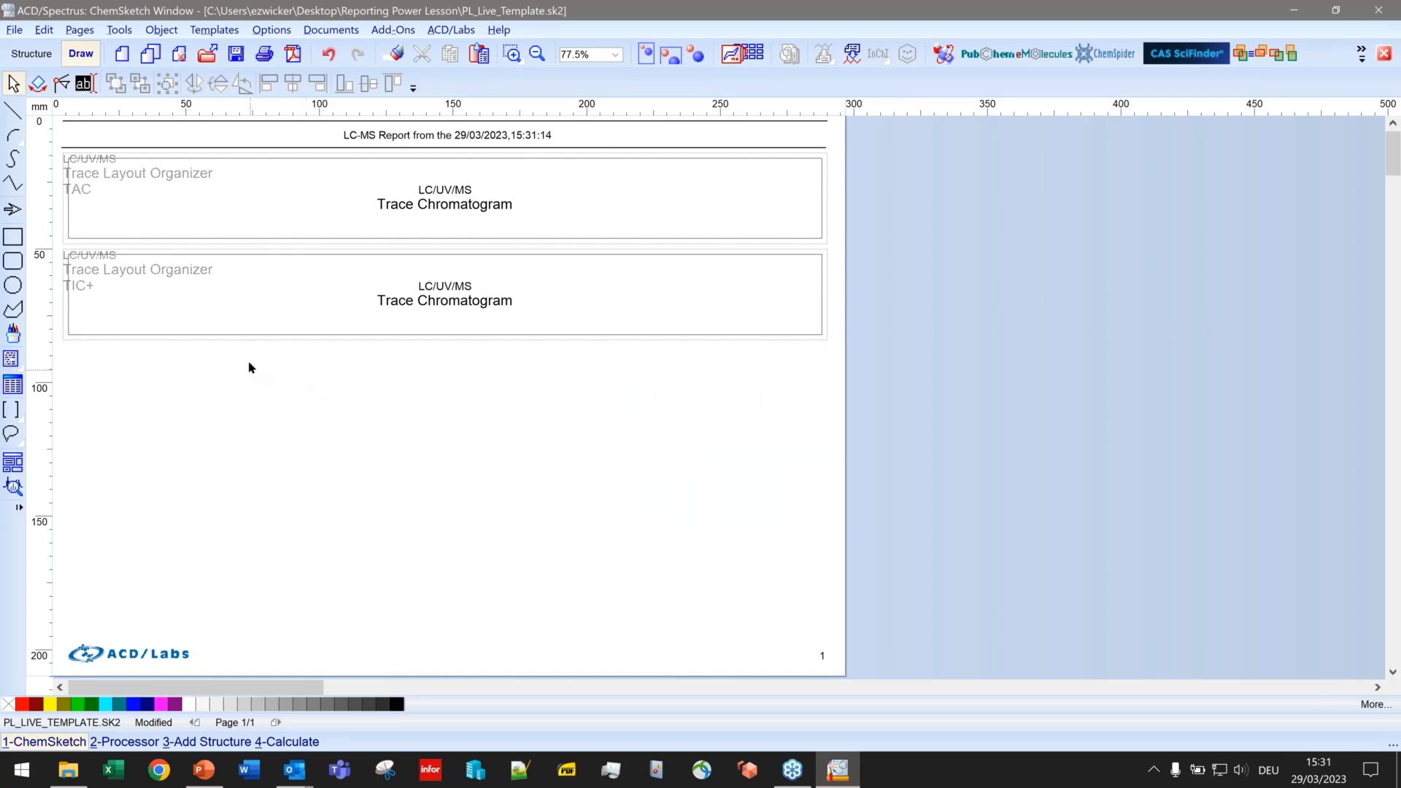
# Step: Place a copy of the lower Trace Chromatogram below the TIC+ layout and change its object to Summary Chromatogram
pyautogui.click(246, 335)
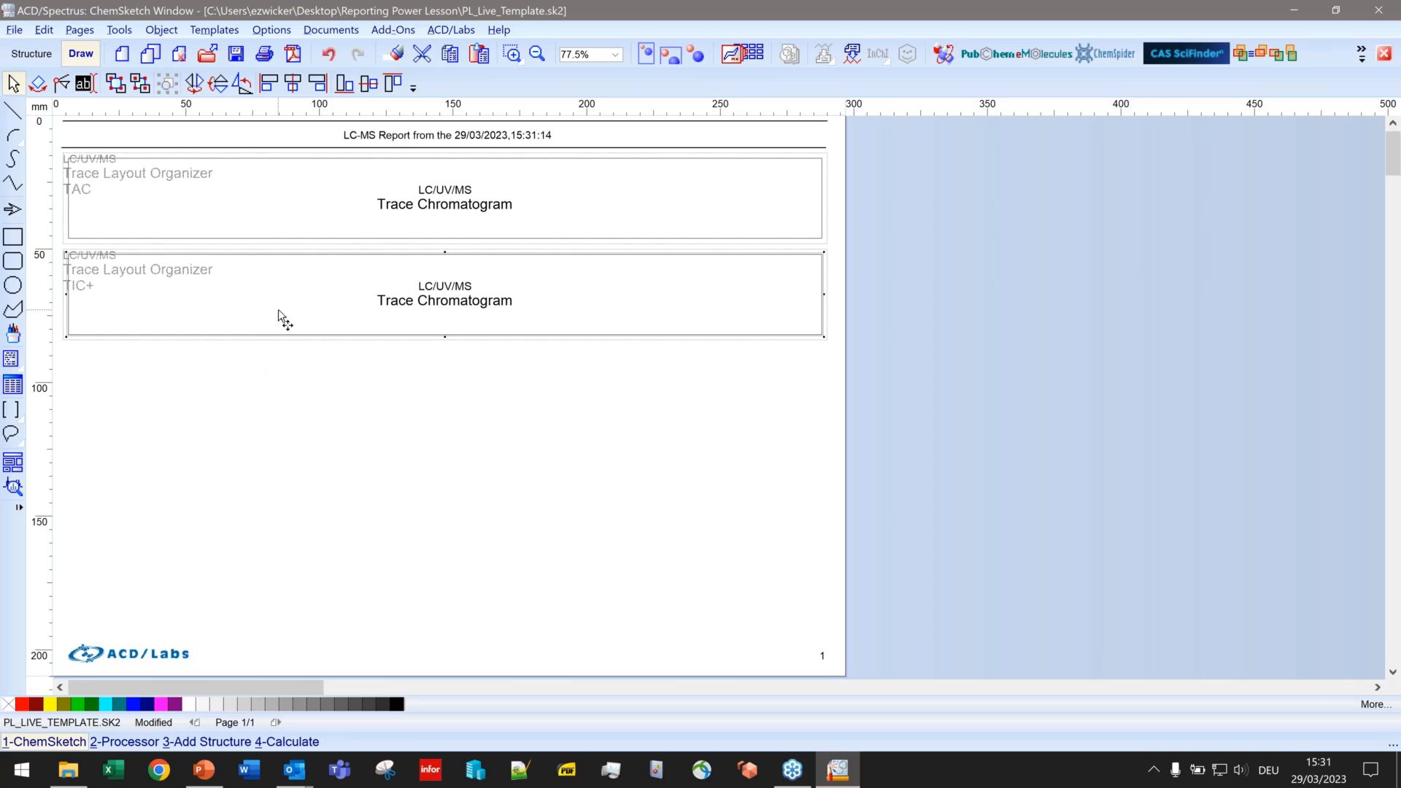
pyautogui.moveTo(278, 310); pyautogui.dragTo(446, 388)
pyautogui.click(444, 384)
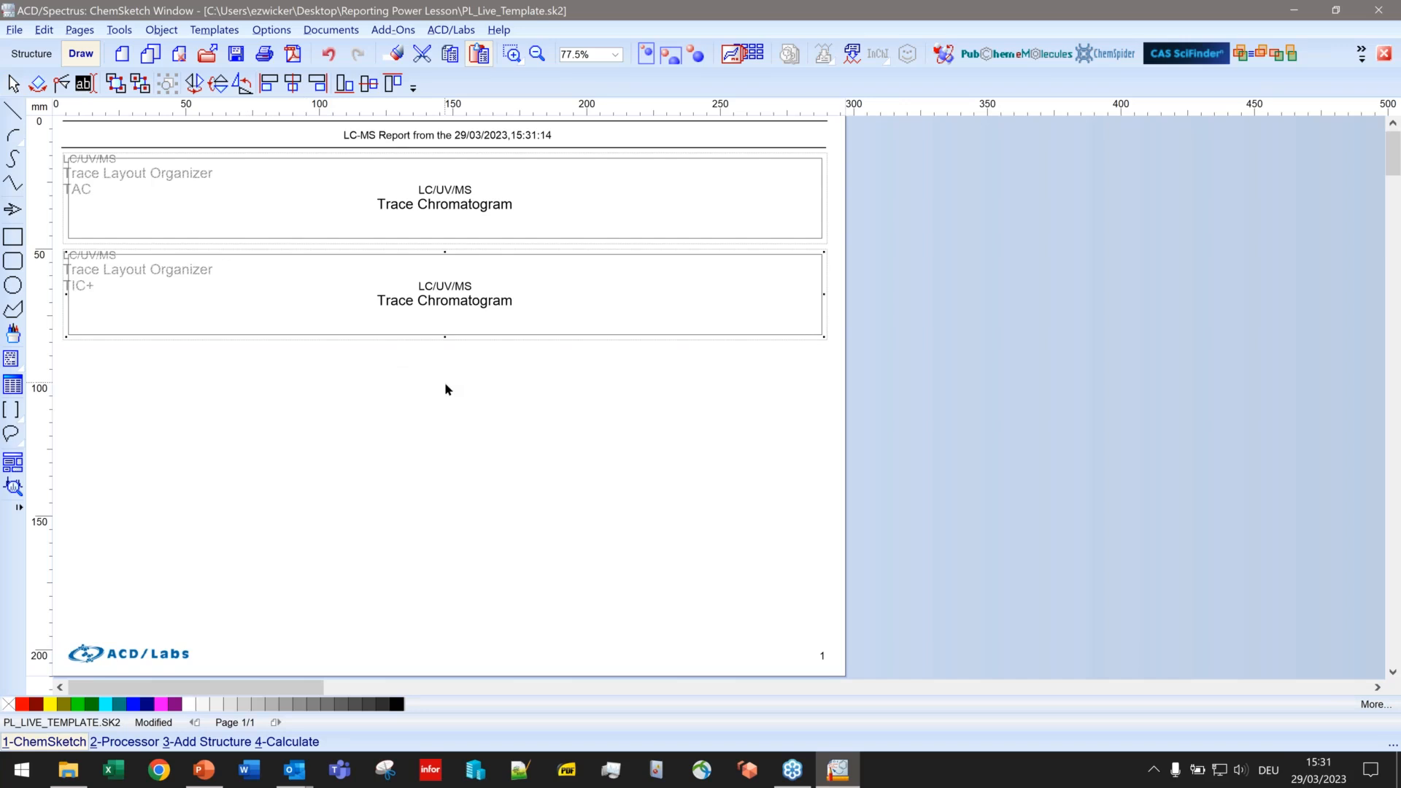
pyautogui.doubleClick(419, 400)
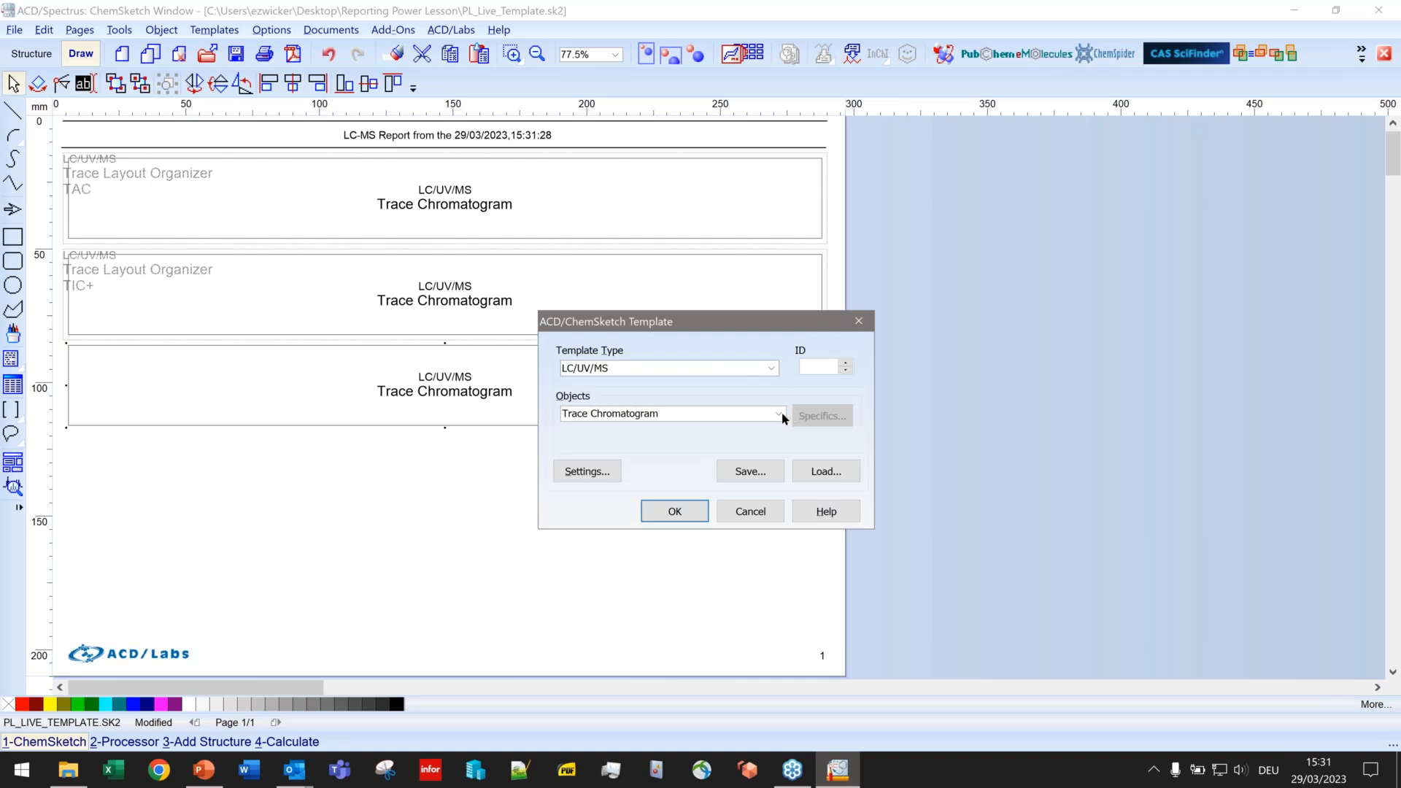
pyautogui.click(778, 414)
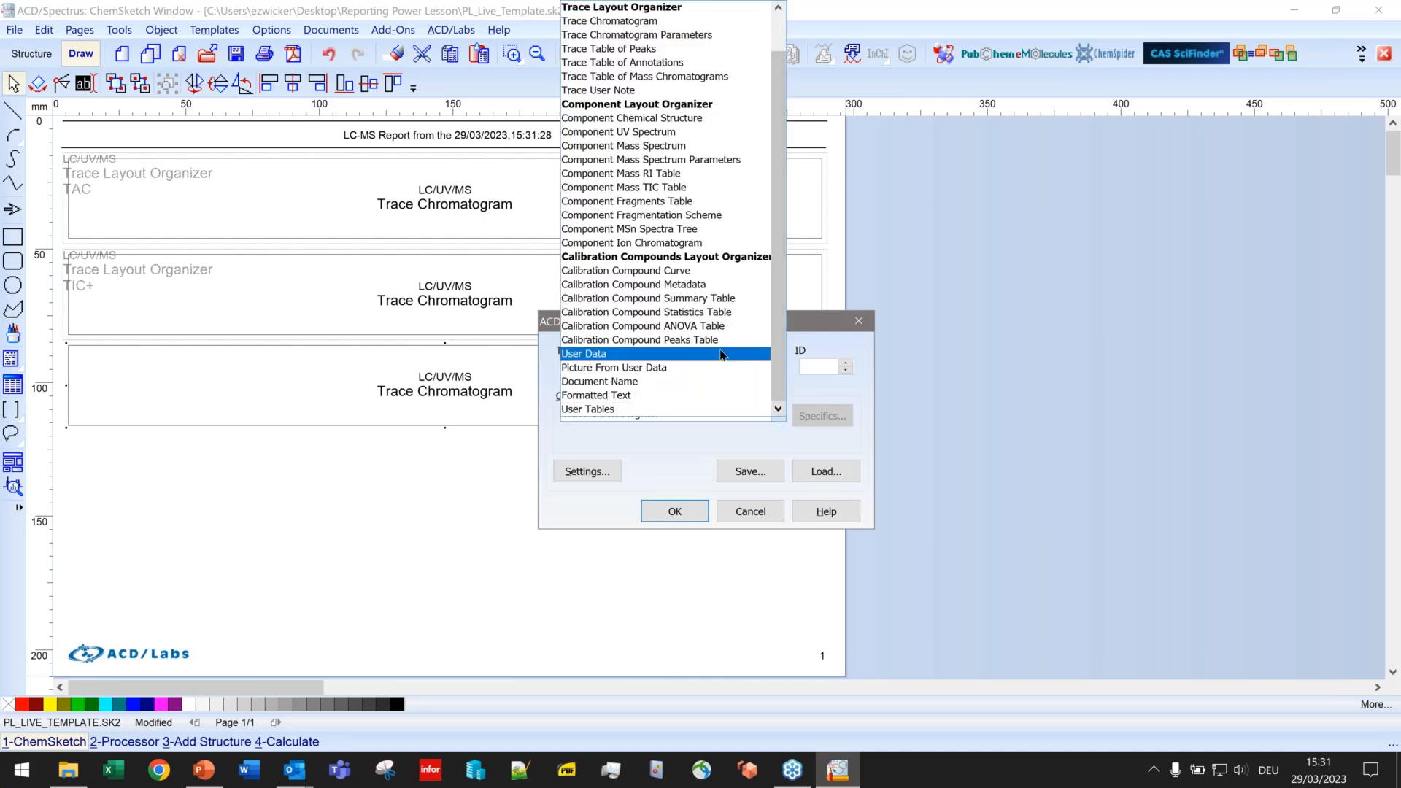
pyautogui.scroll(1, 719, 353)
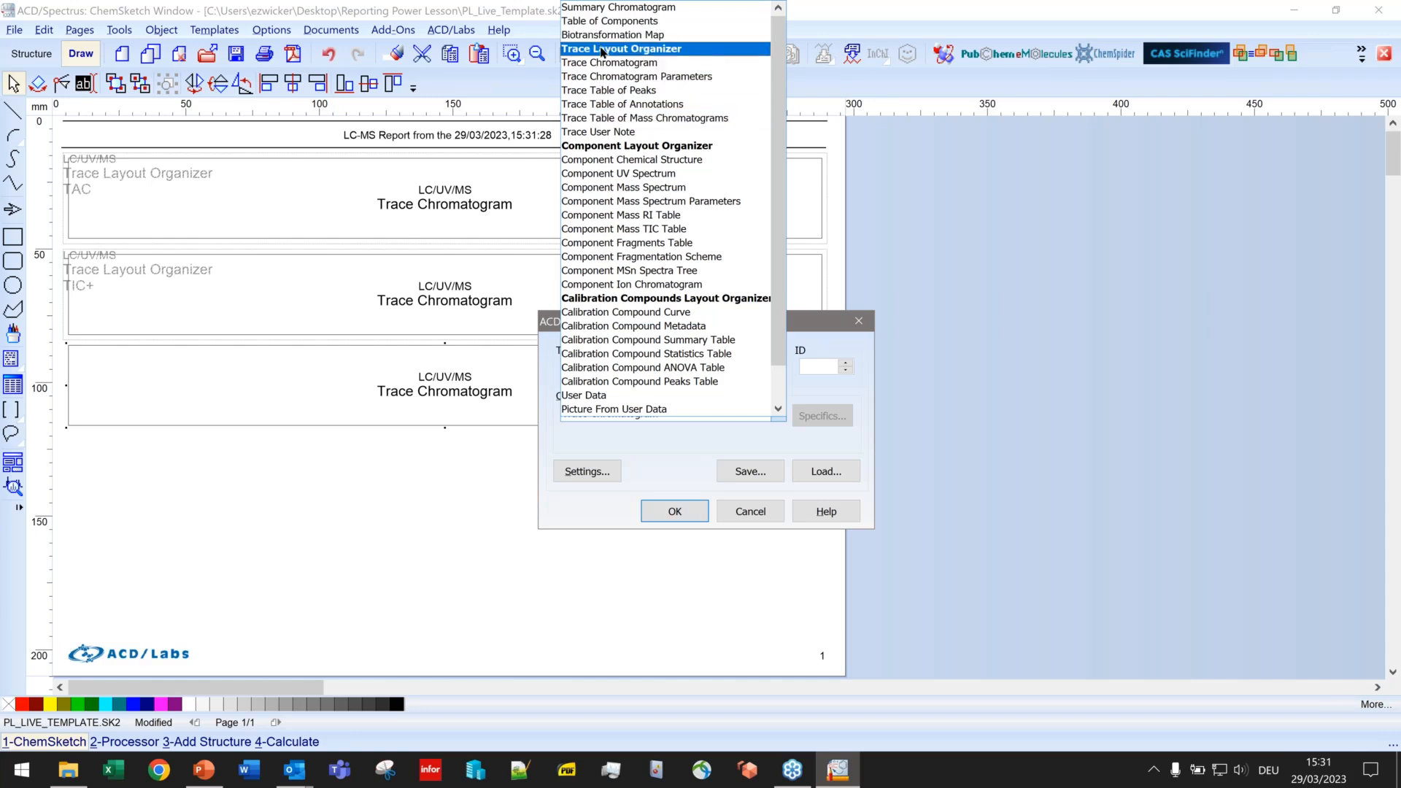
pyautogui.click(601, 10)
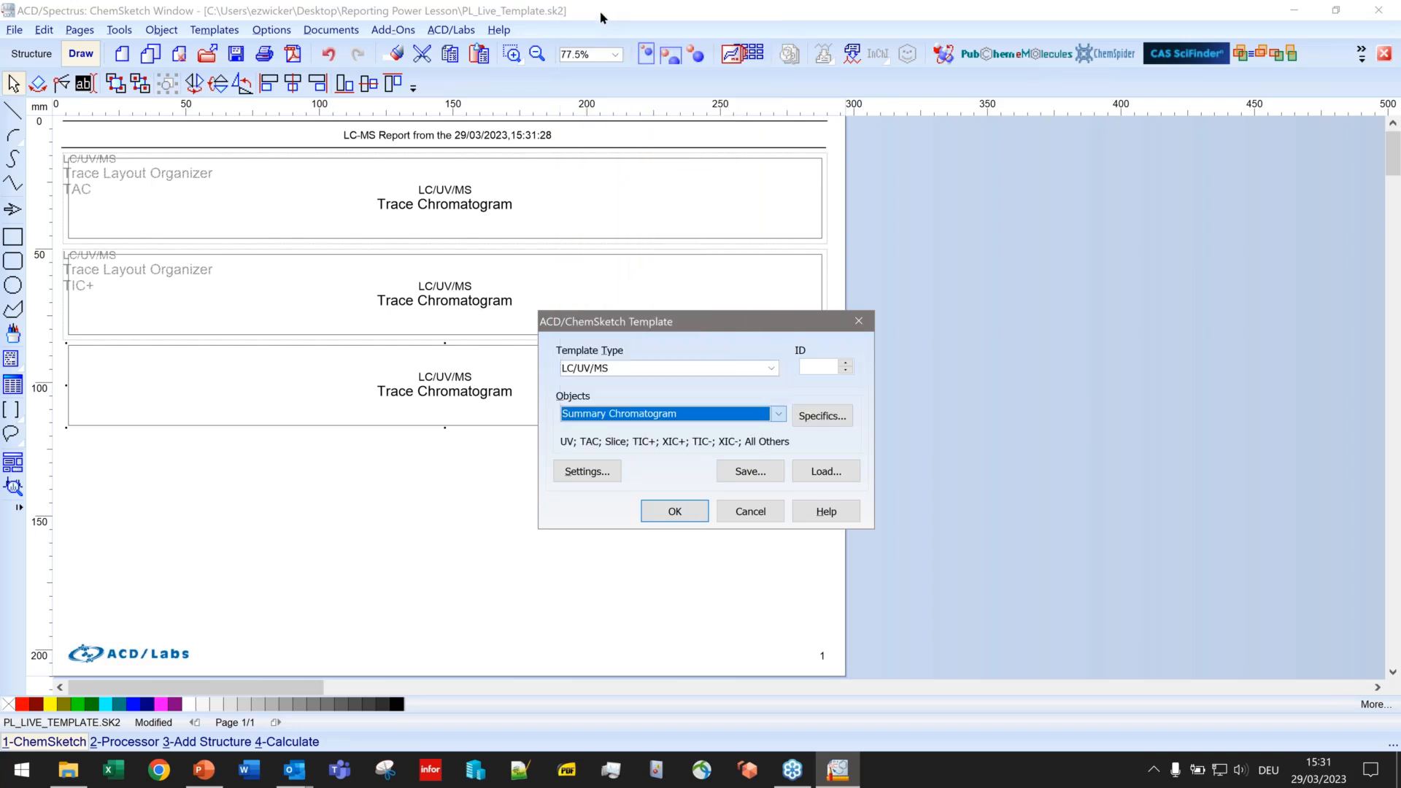
# Step: Limit the Summary Chromatogram's reported traces to XIC+, excluding UV, TAC, Slice, TIC+, TIC-, XIC- and Other(s)
pyautogui.click(811, 416)
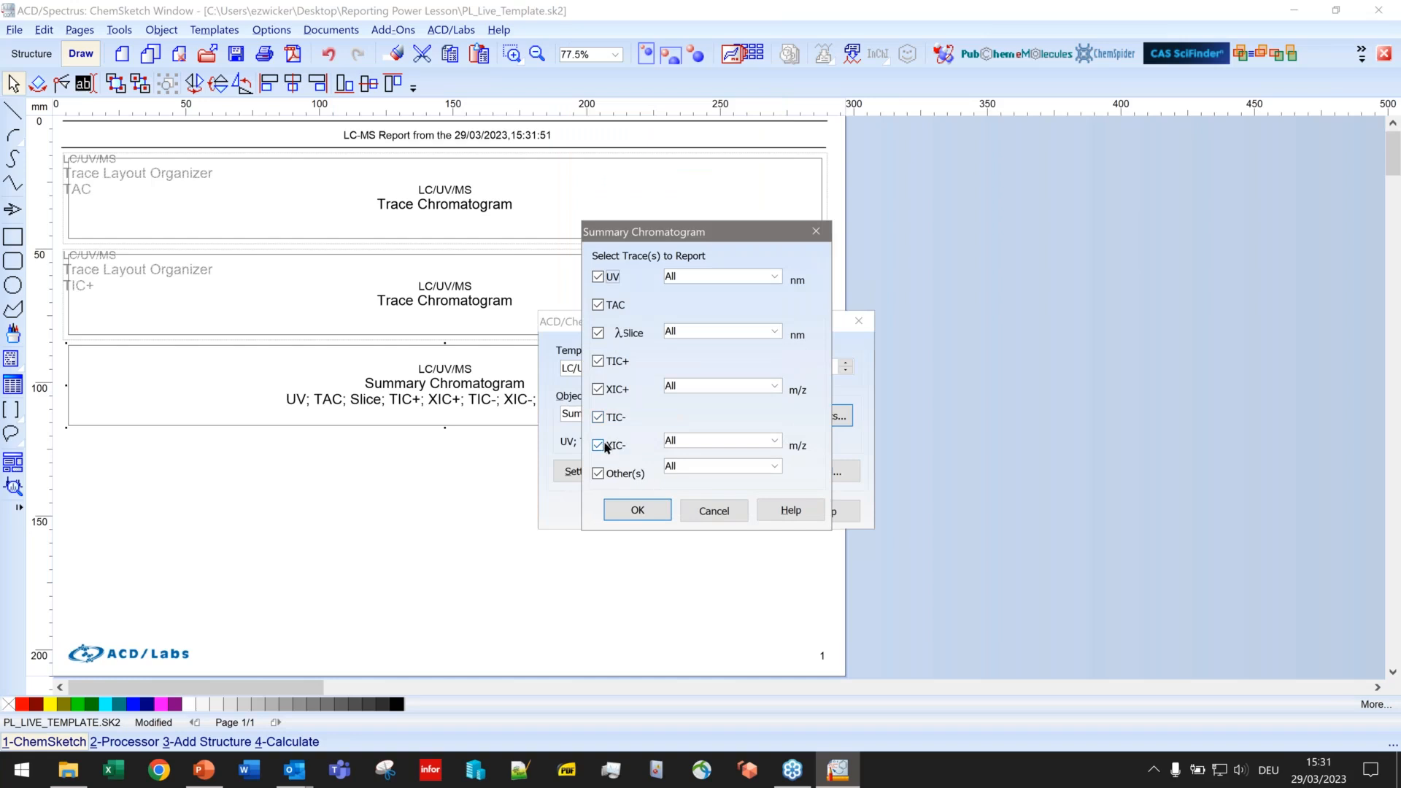
pyautogui.click(598, 472)
pyautogui.click(599, 445)
pyautogui.click(598, 417)
pyautogui.click(601, 362)
pyautogui.click(598, 333)
pyautogui.click(598, 304)
pyautogui.click(598, 277)
pyautogui.click(638, 509)
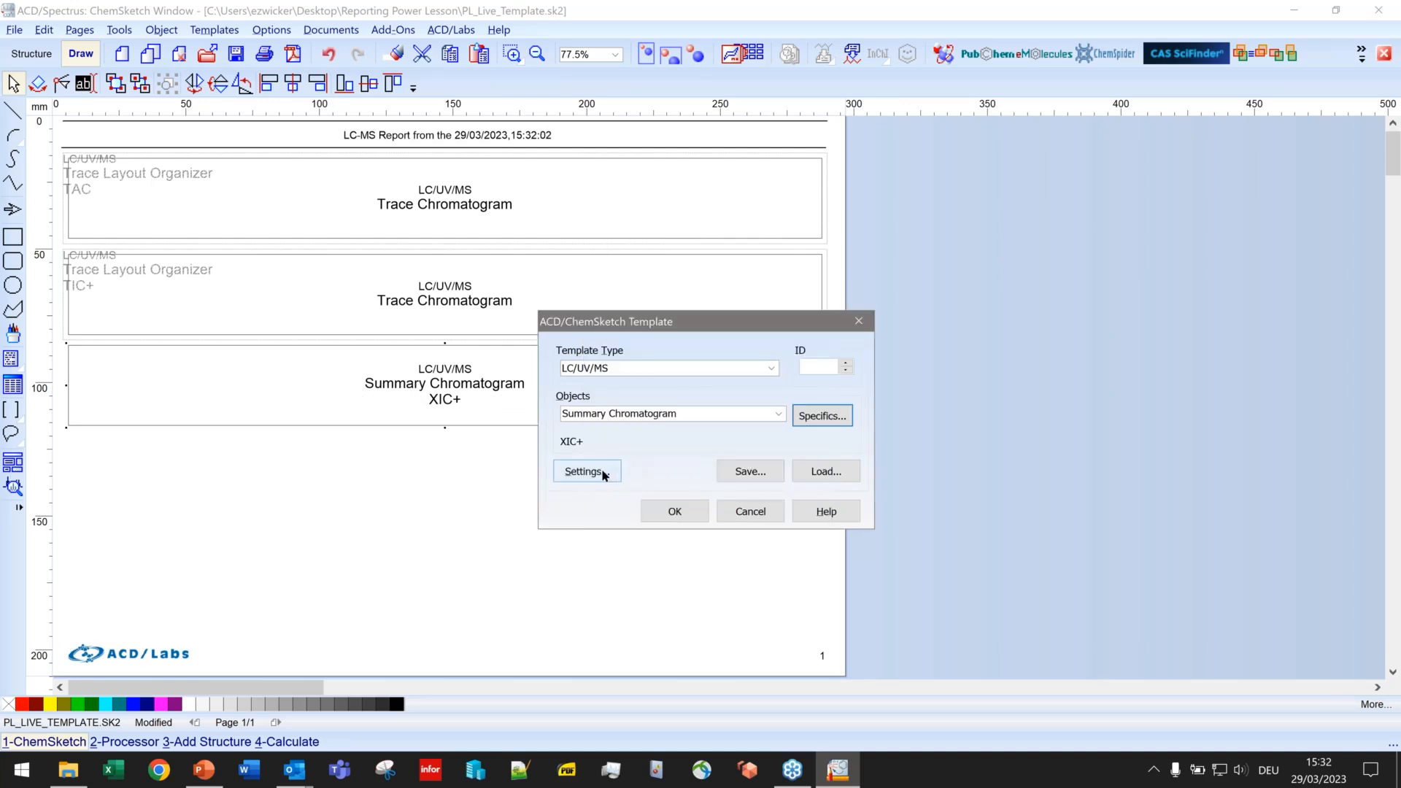
# Step: Set the Summary Chromatogram's chromatogram region to Keep Current Horizontal Zoom Settings and apply the object settings
pyautogui.click(602, 475)
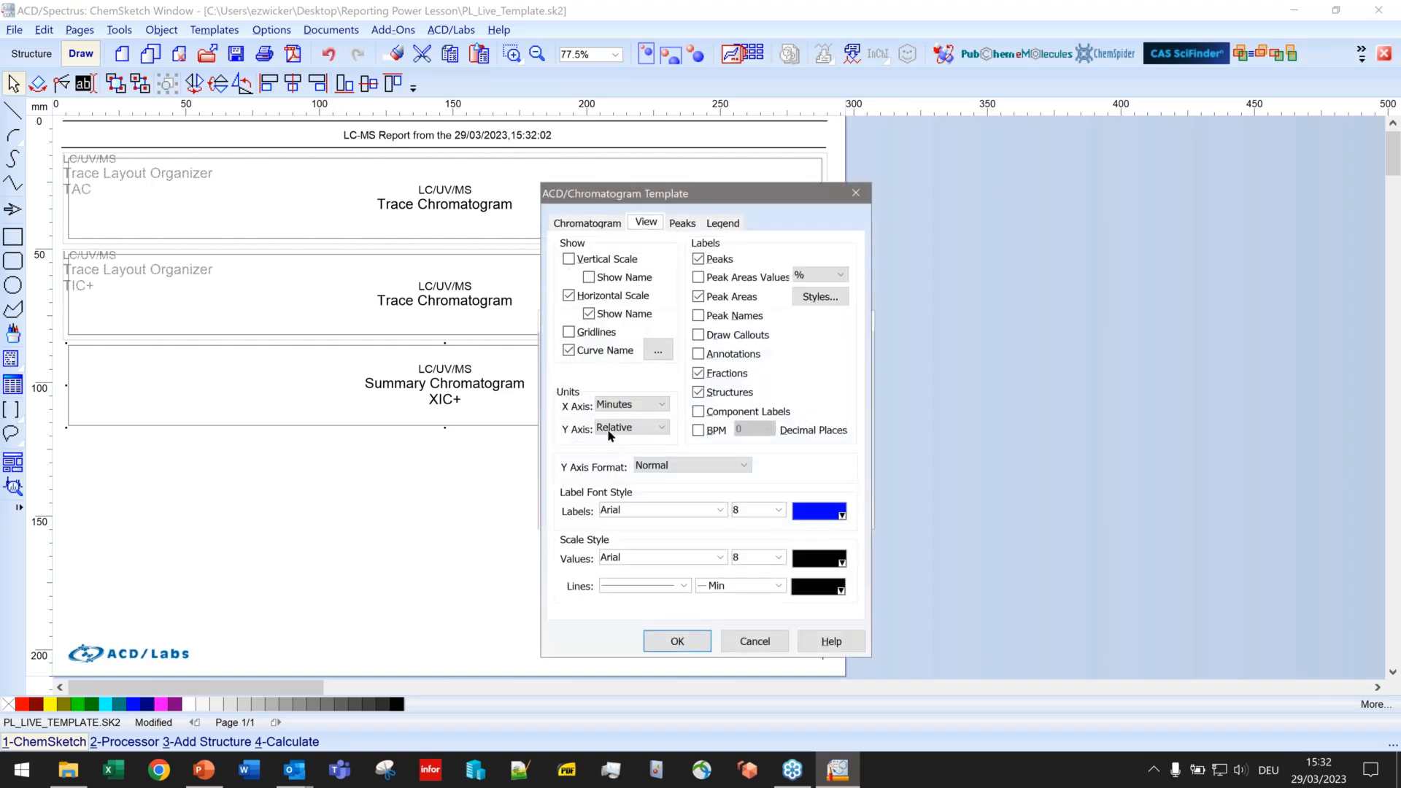
pyautogui.click(588, 223)
pyautogui.click(569, 400)
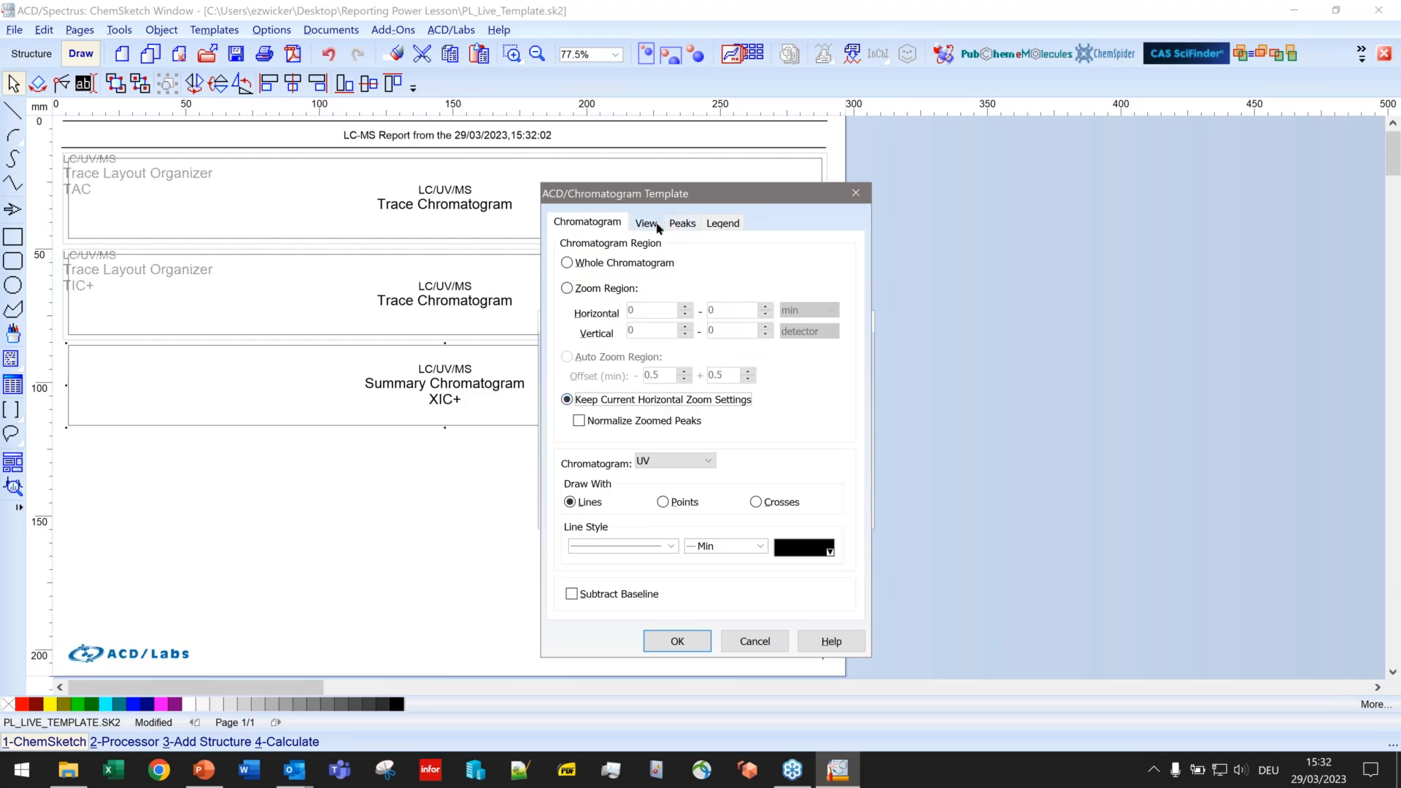
pyautogui.click(688, 640)
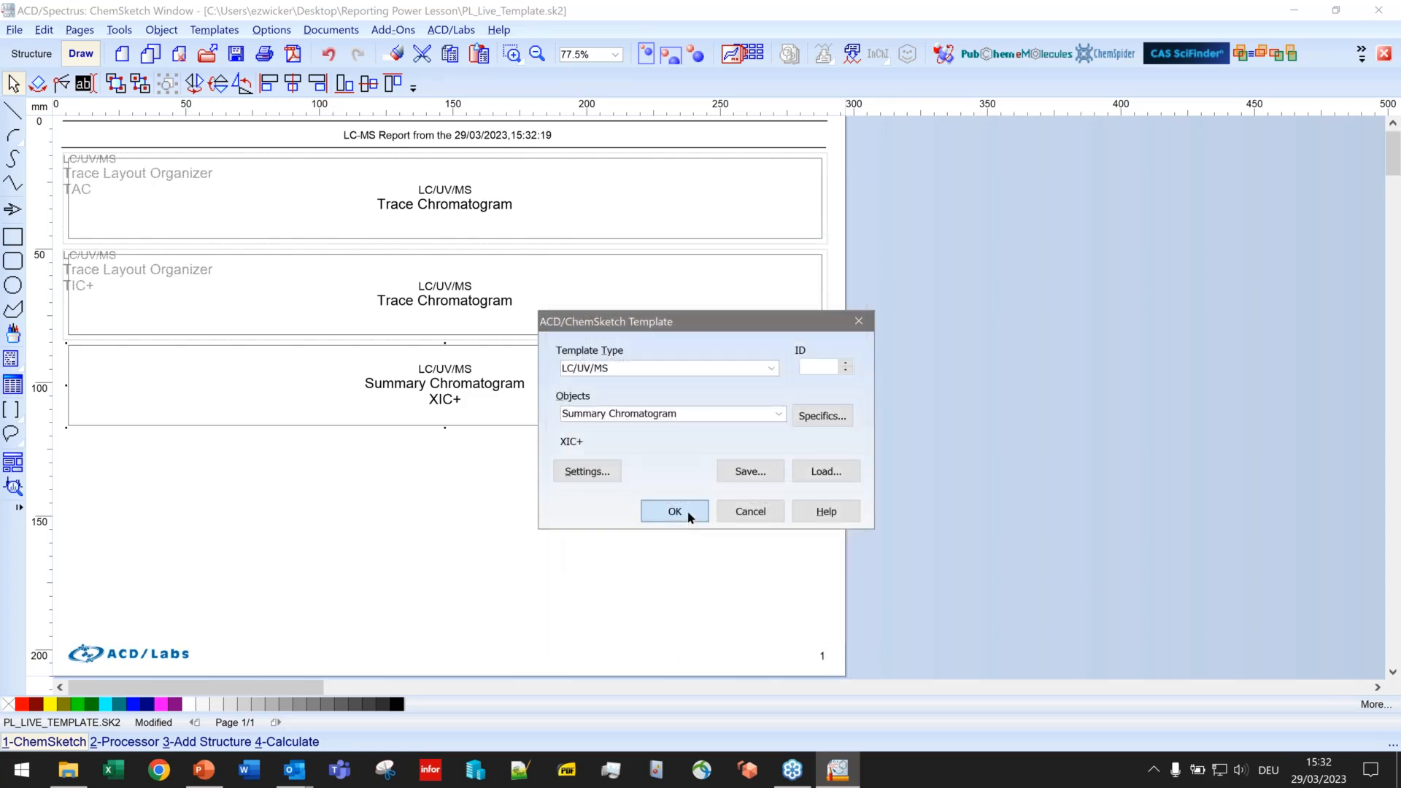
pyautogui.click(688, 515)
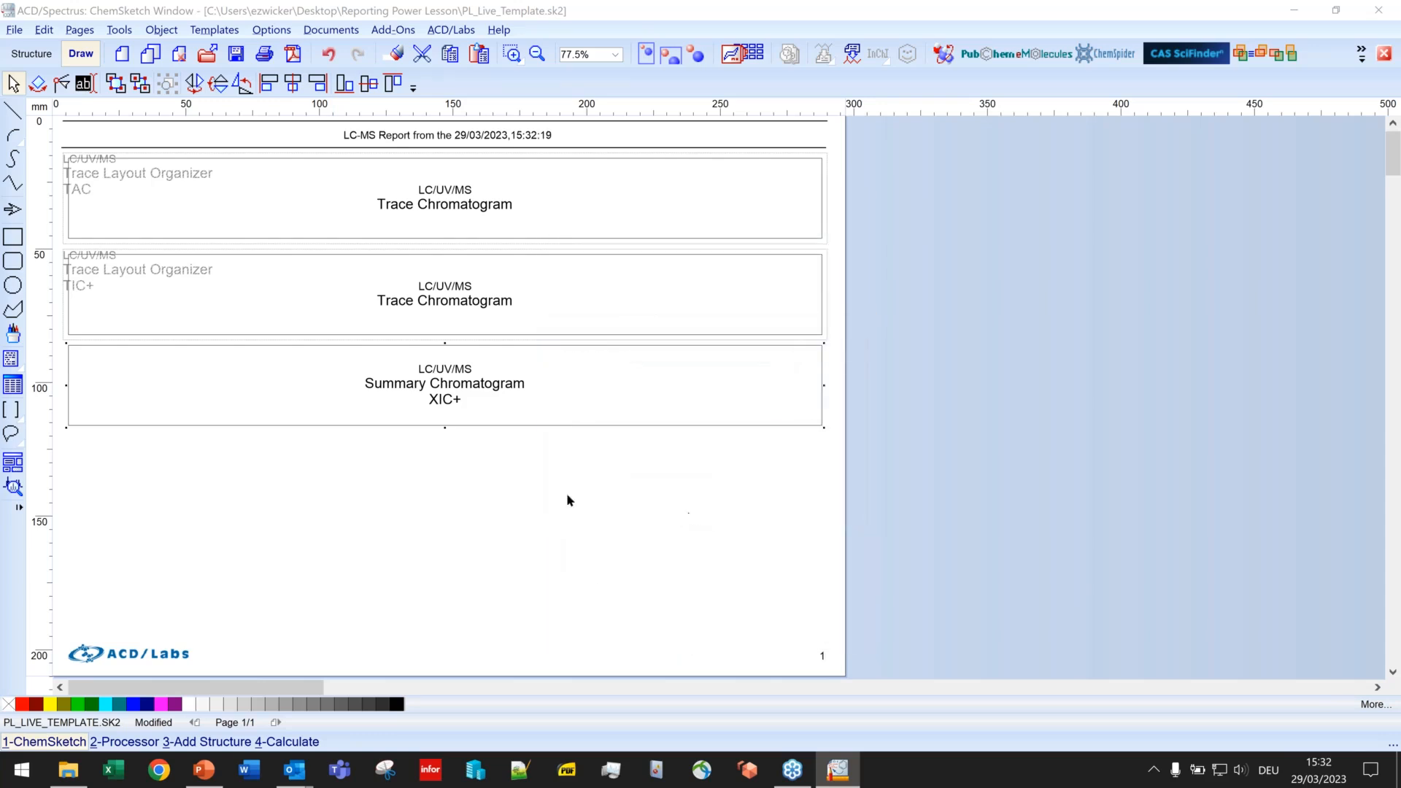
# Step: Save the template with the XIC+ summary, generate the W1_COL2_10_70_S5 report again, and discard the generated report
pyautogui.click(236, 58)
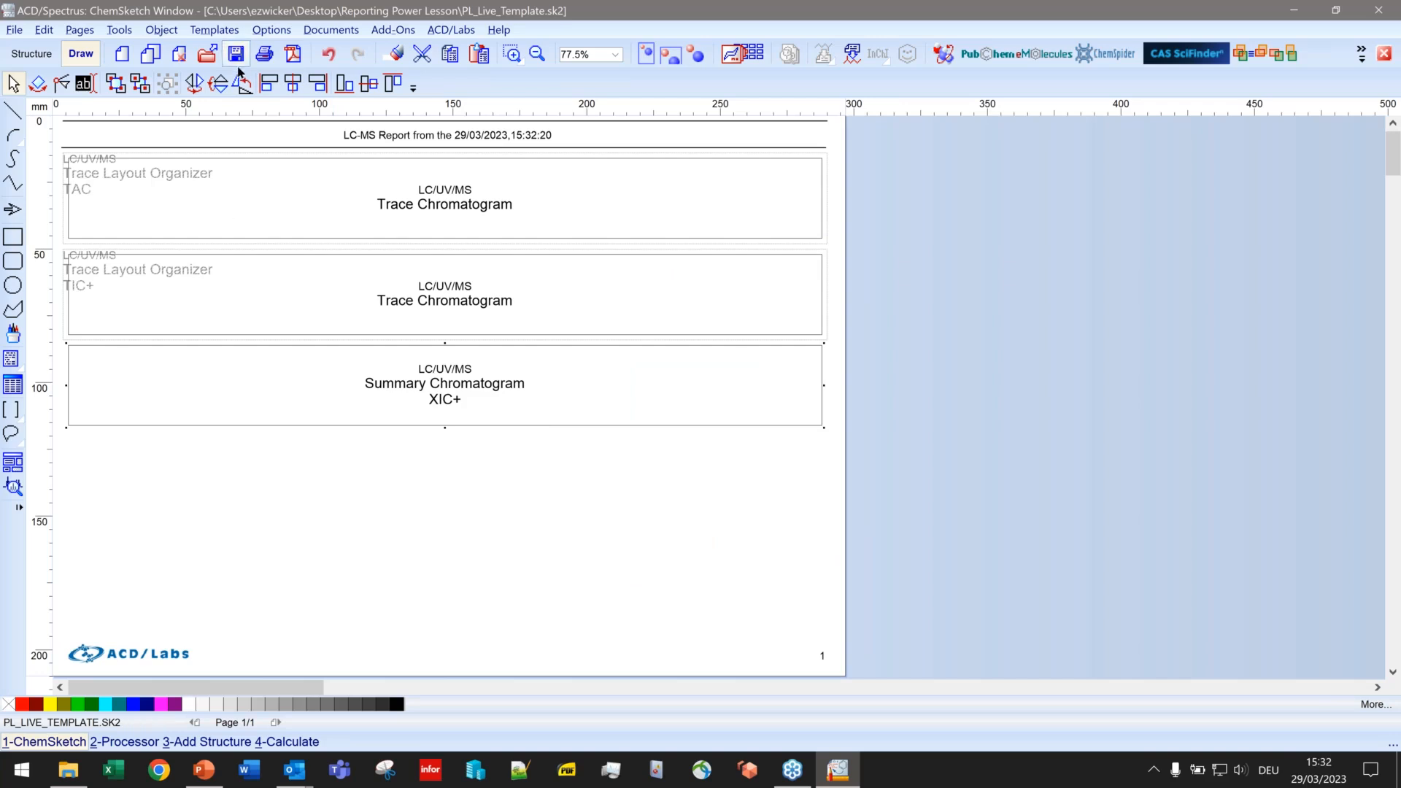
pyautogui.click(132, 742)
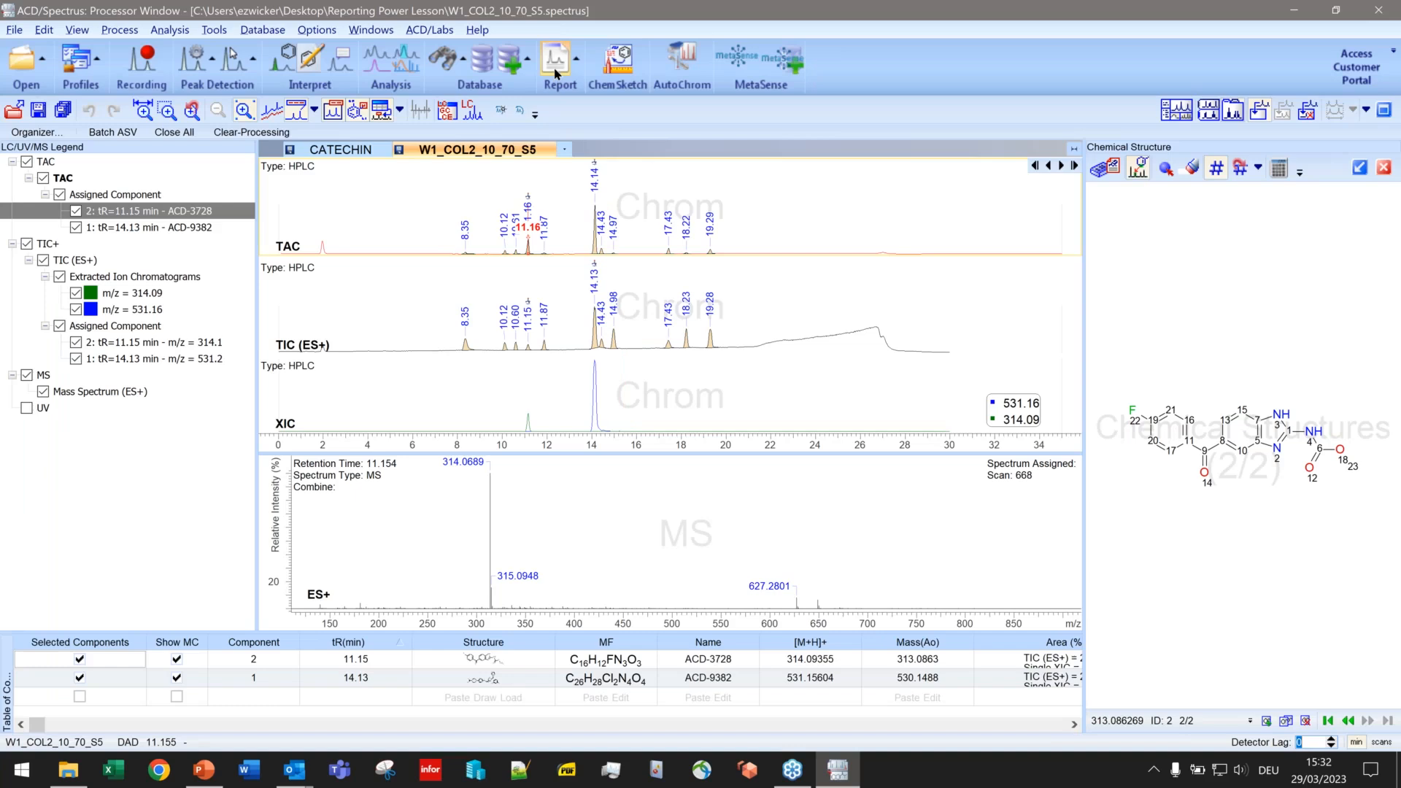
pyautogui.click(555, 74)
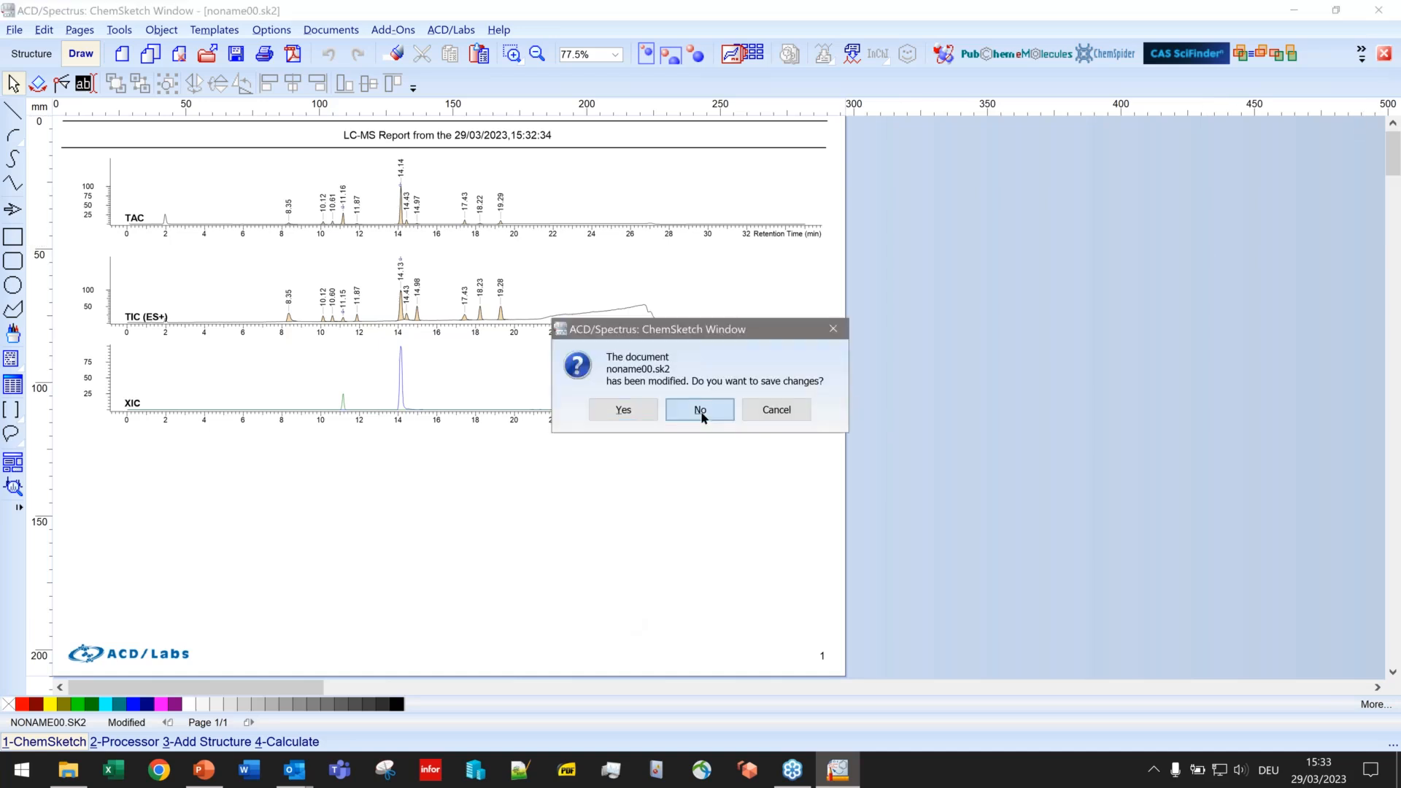
pyautogui.click(701, 410)
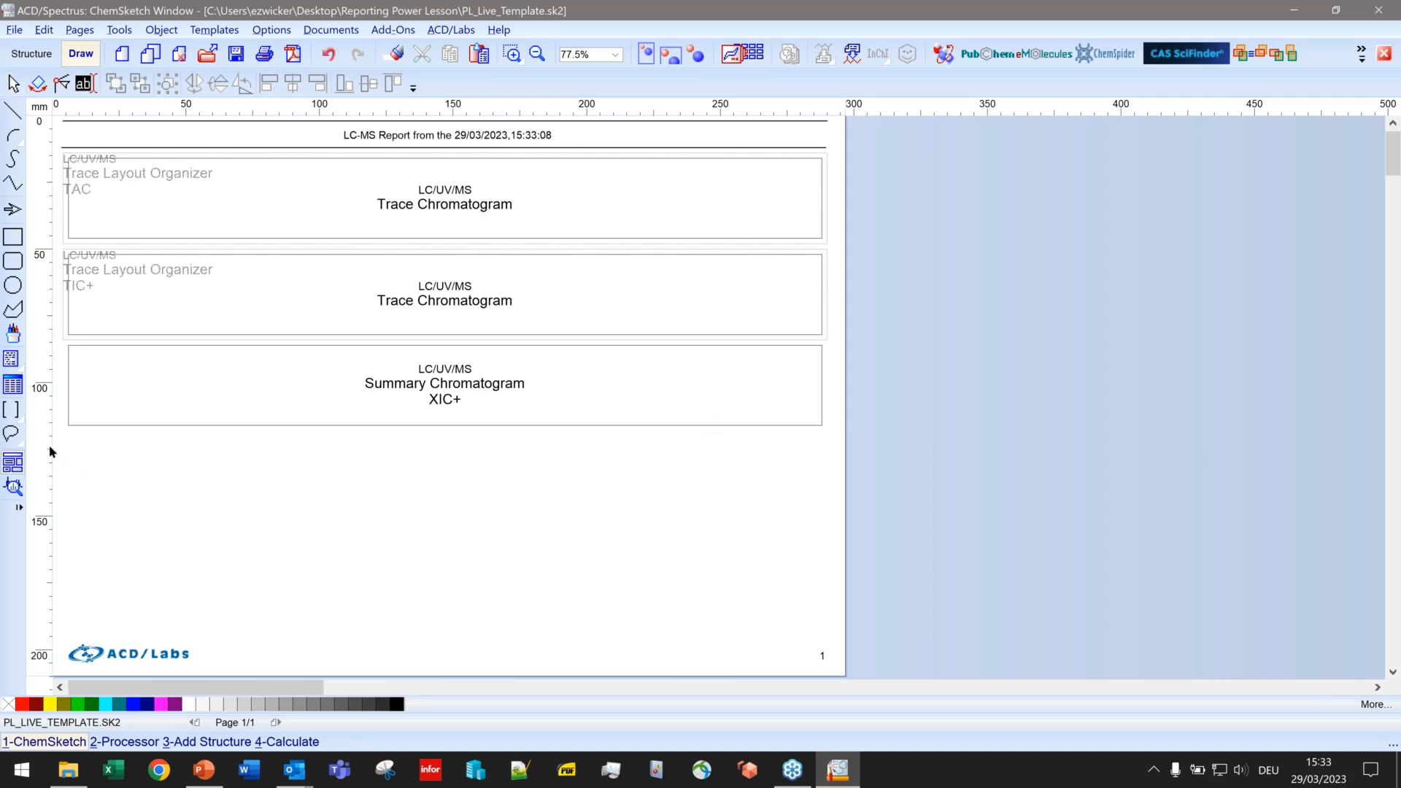
# Step: Add a page-wide Table of Components report object between the XIC+ Summary Chromatogram and the footer, keeping the current table options
pyautogui.click(15, 466)
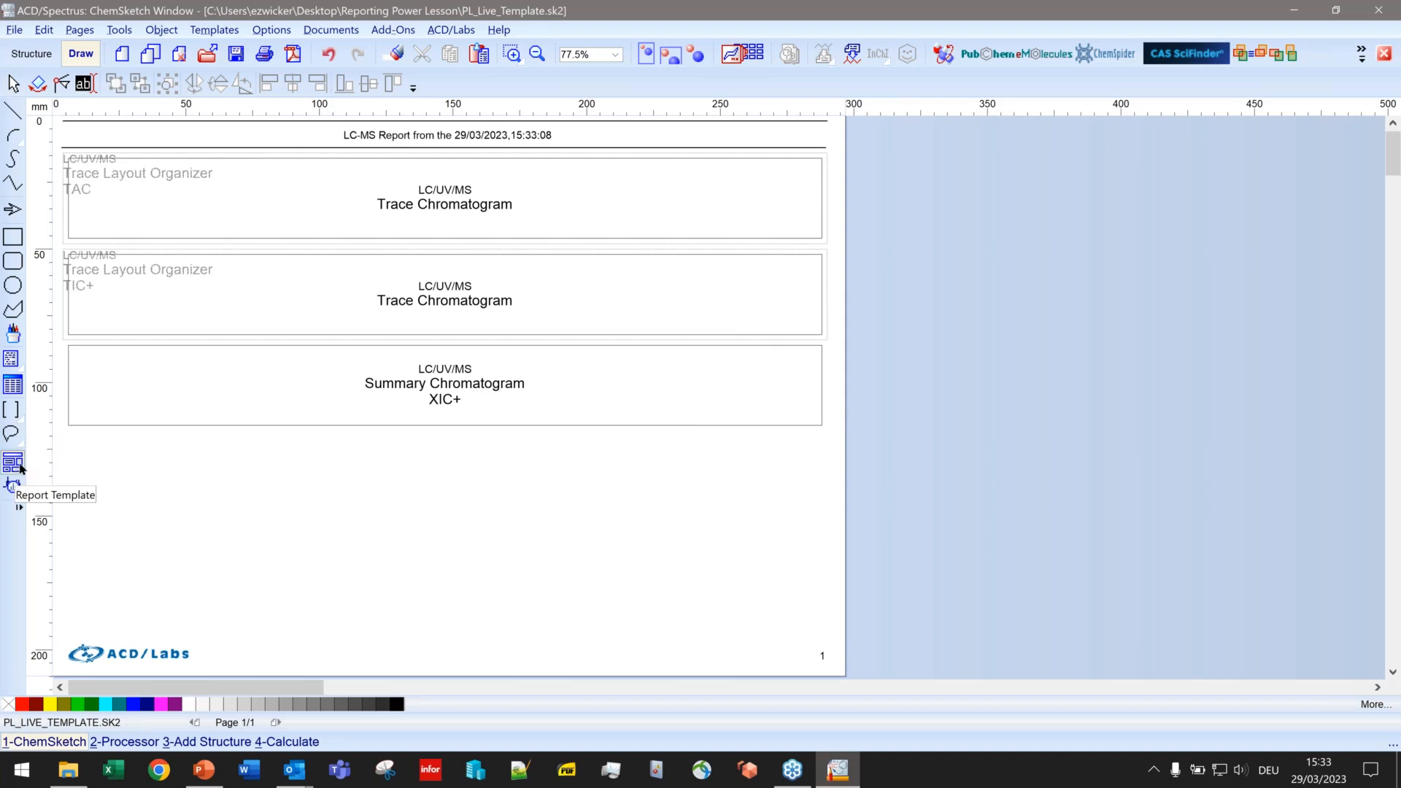
pyautogui.moveTo(69, 431); pyautogui.dragTo(821, 646)
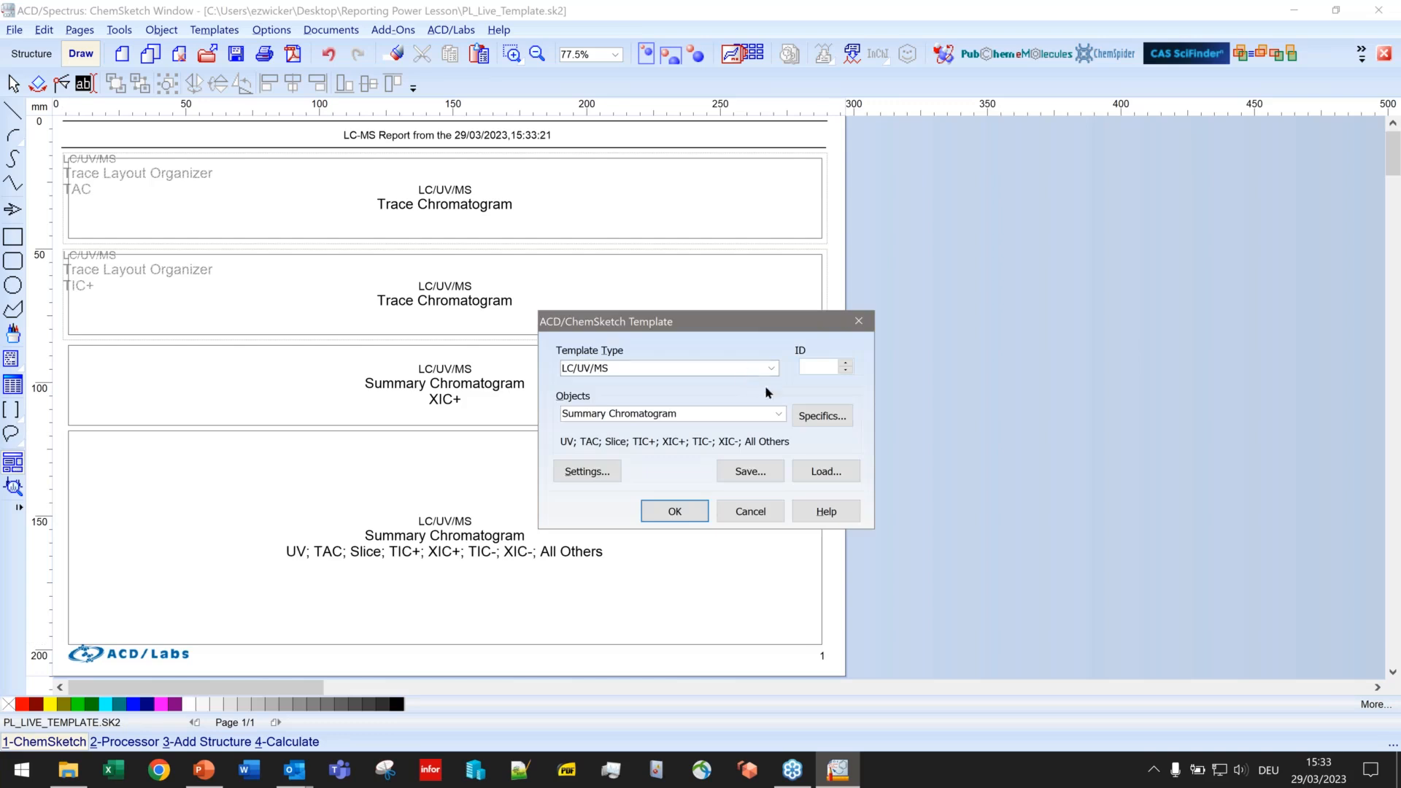
pyautogui.click(779, 414)
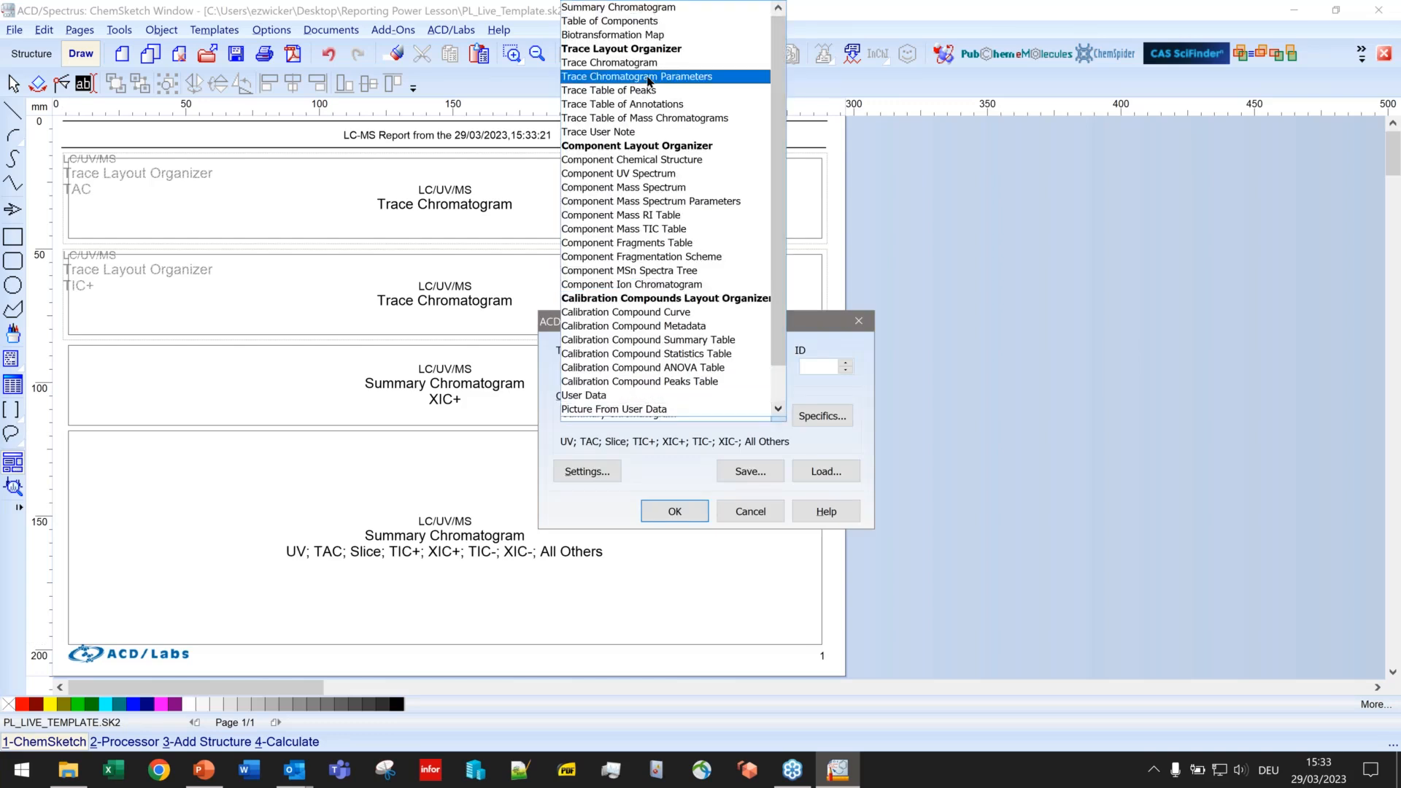
pyautogui.click(615, 27)
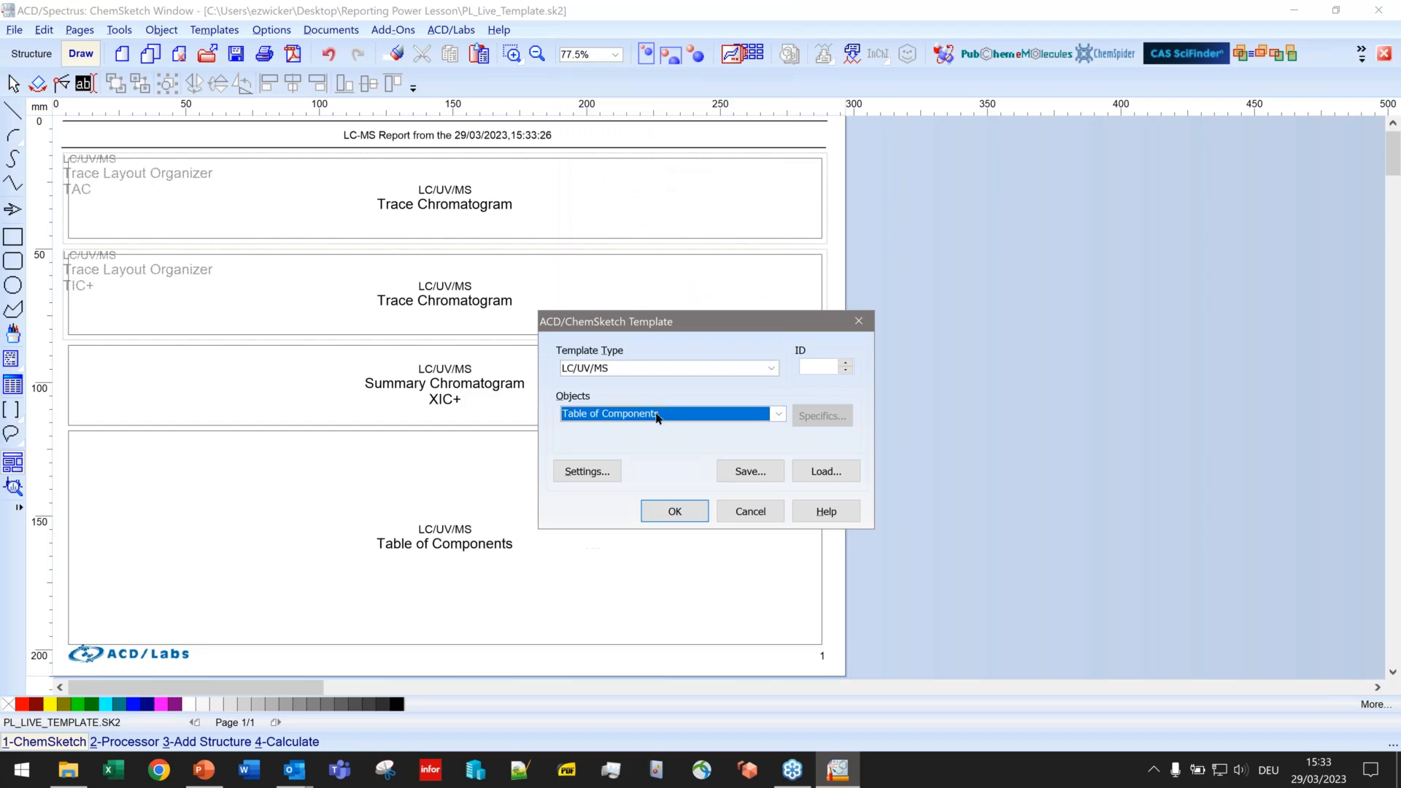
pyautogui.click(611, 476)
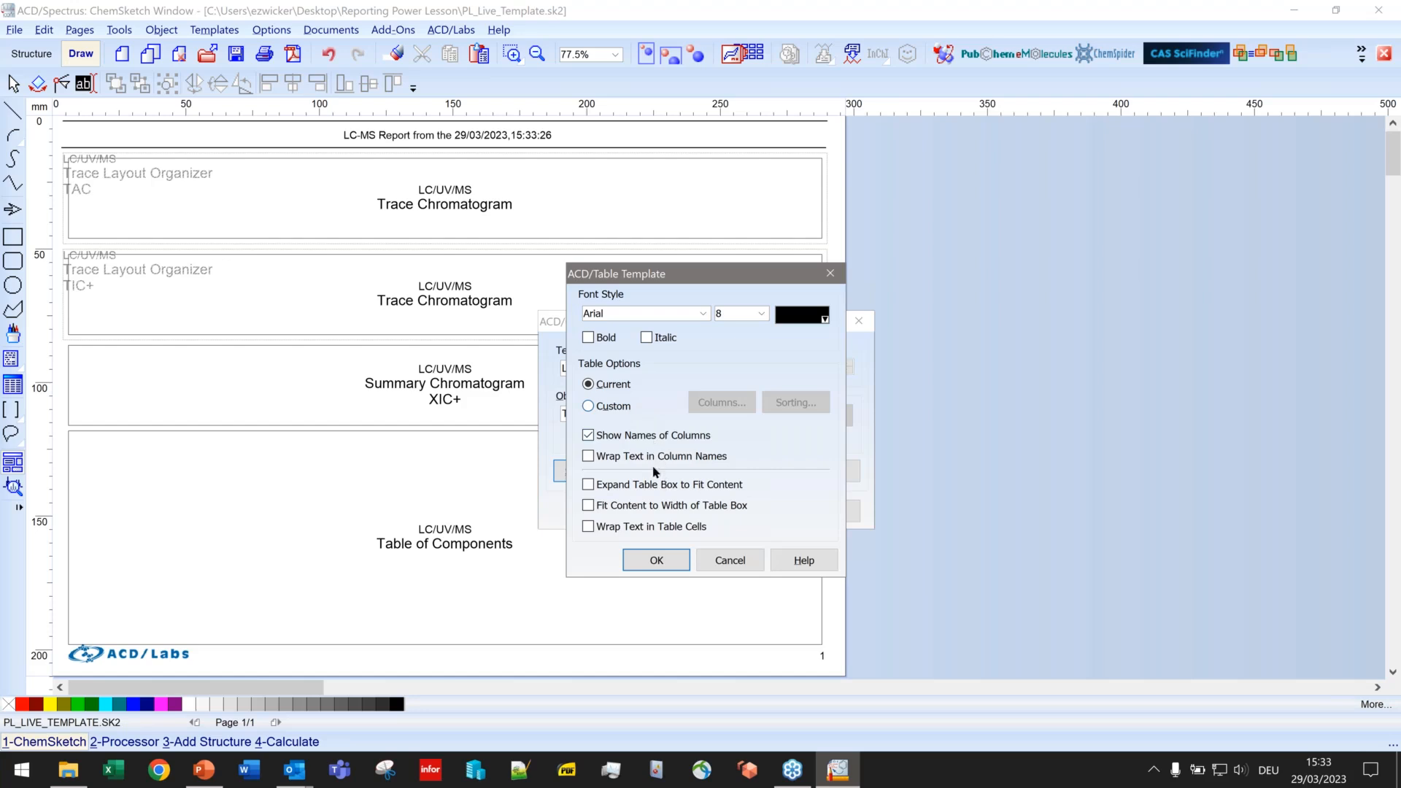
pyautogui.click(657, 560)
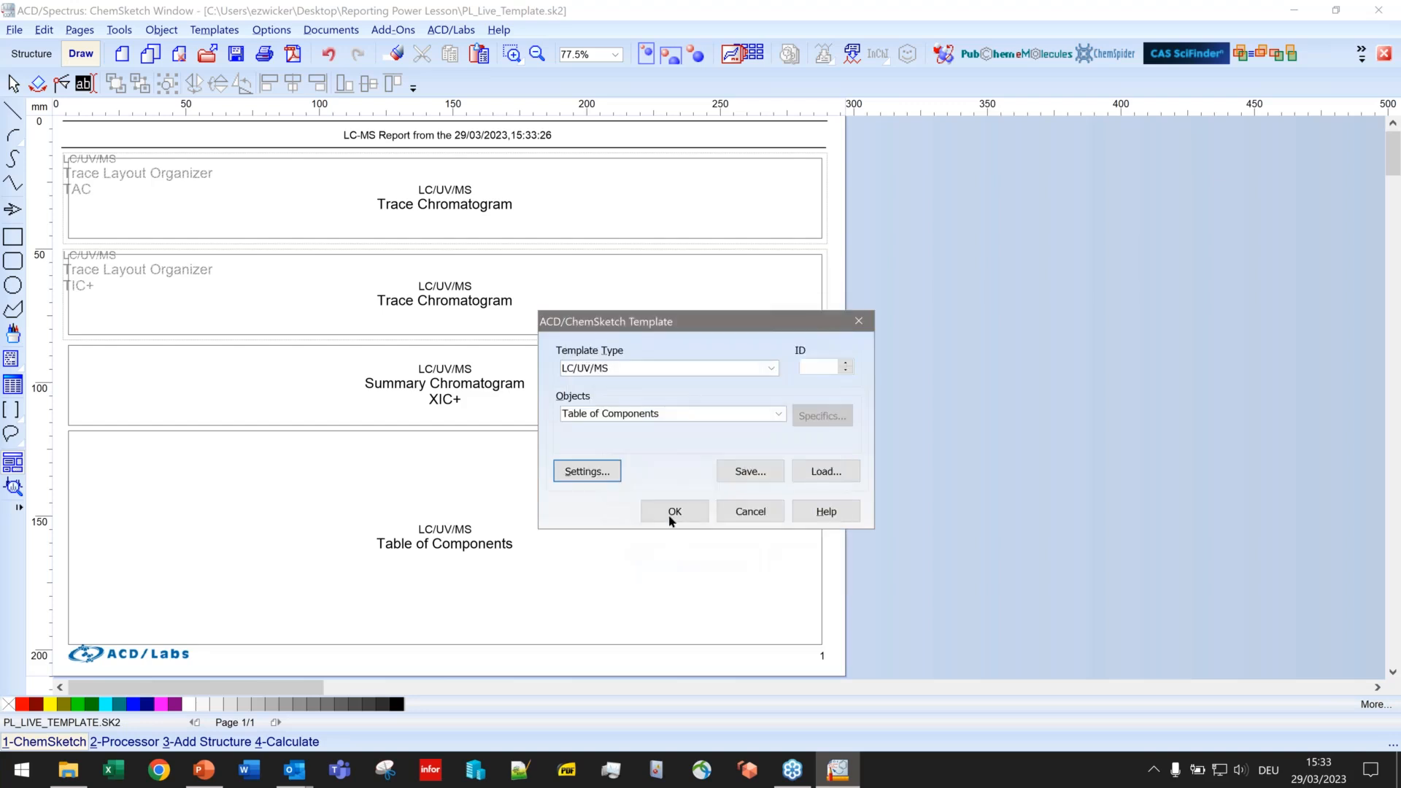
pyautogui.click(668, 514)
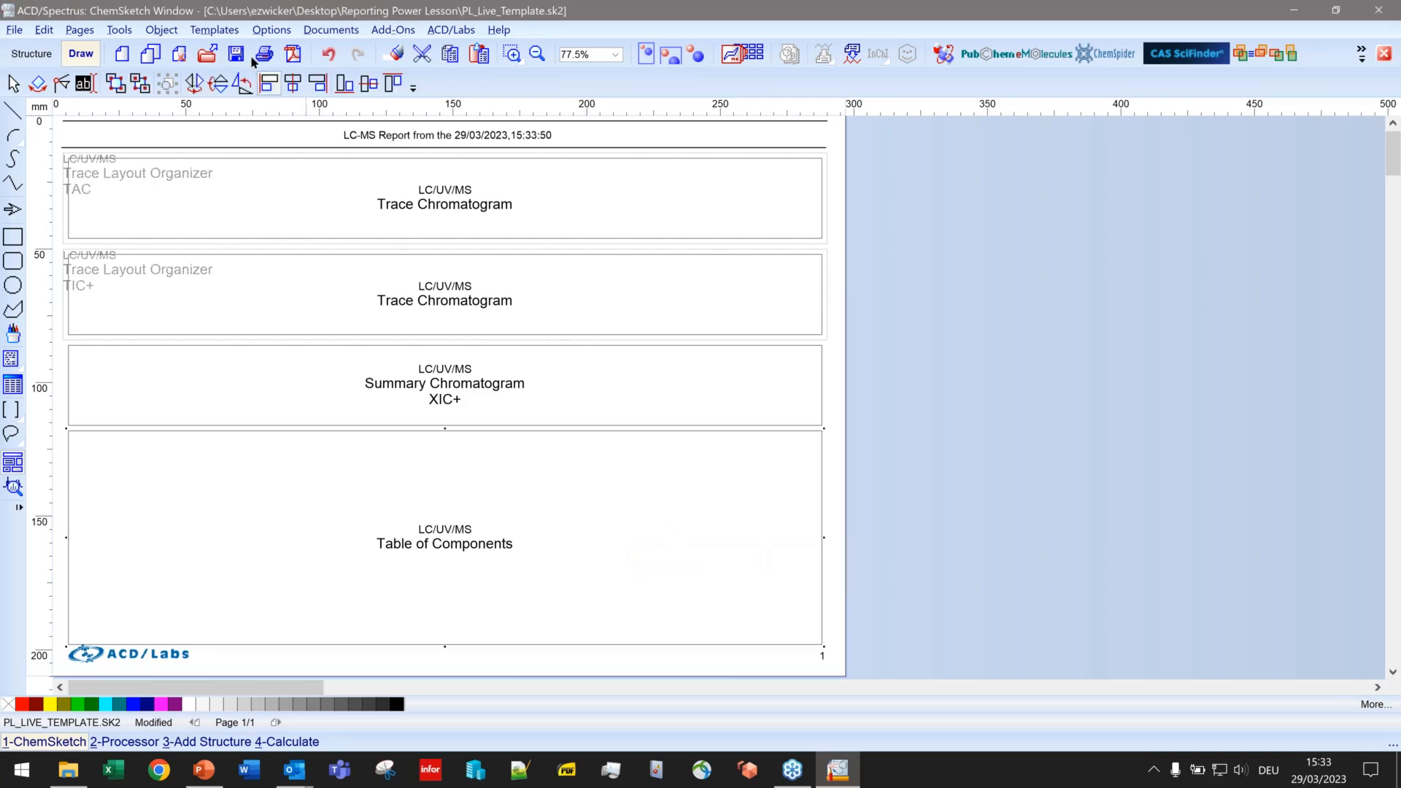
# Step: Generate the W1_COL2_10_70_S5 report with the component table, review its layout, and discard the generated report
pyautogui.click(132, 740)
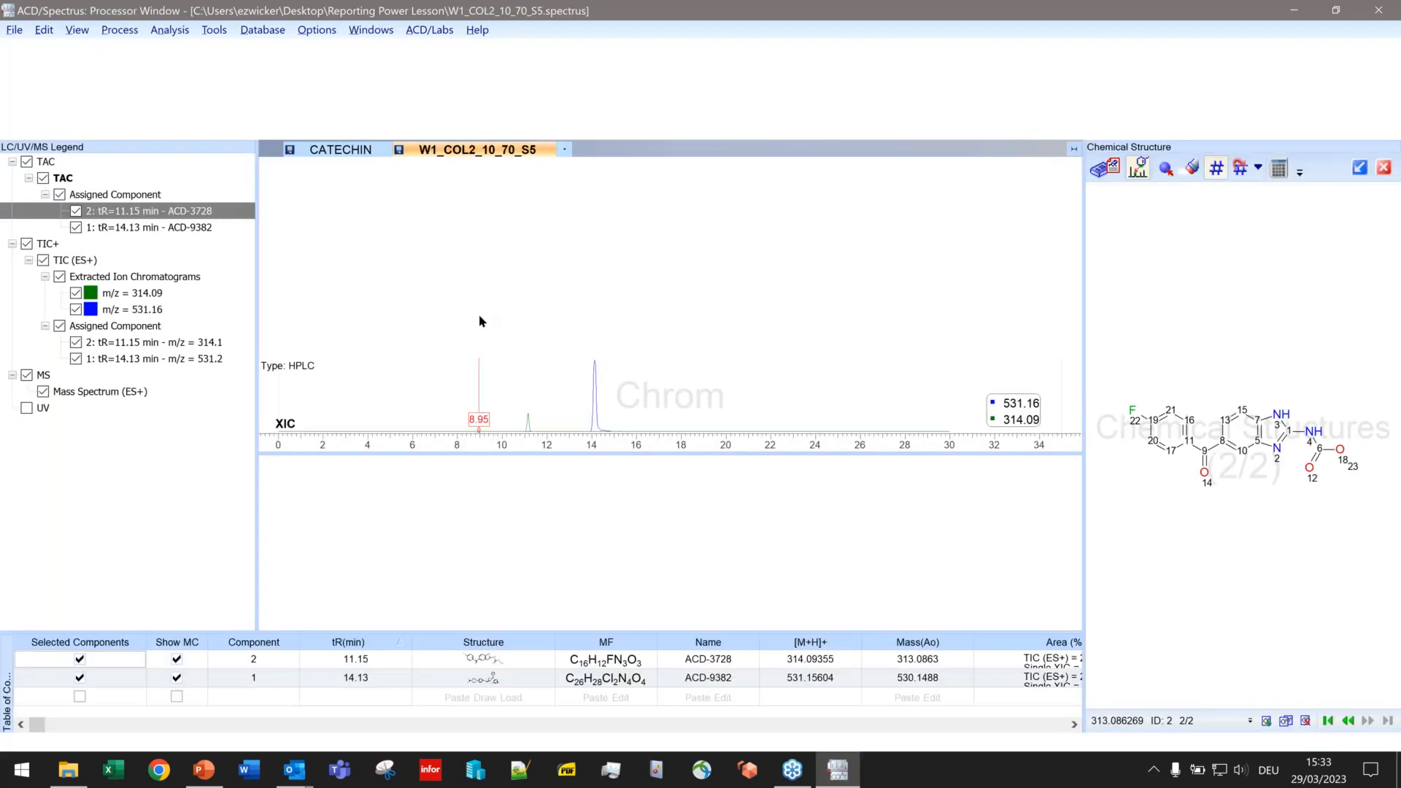
pyautogui.click(556, 61)
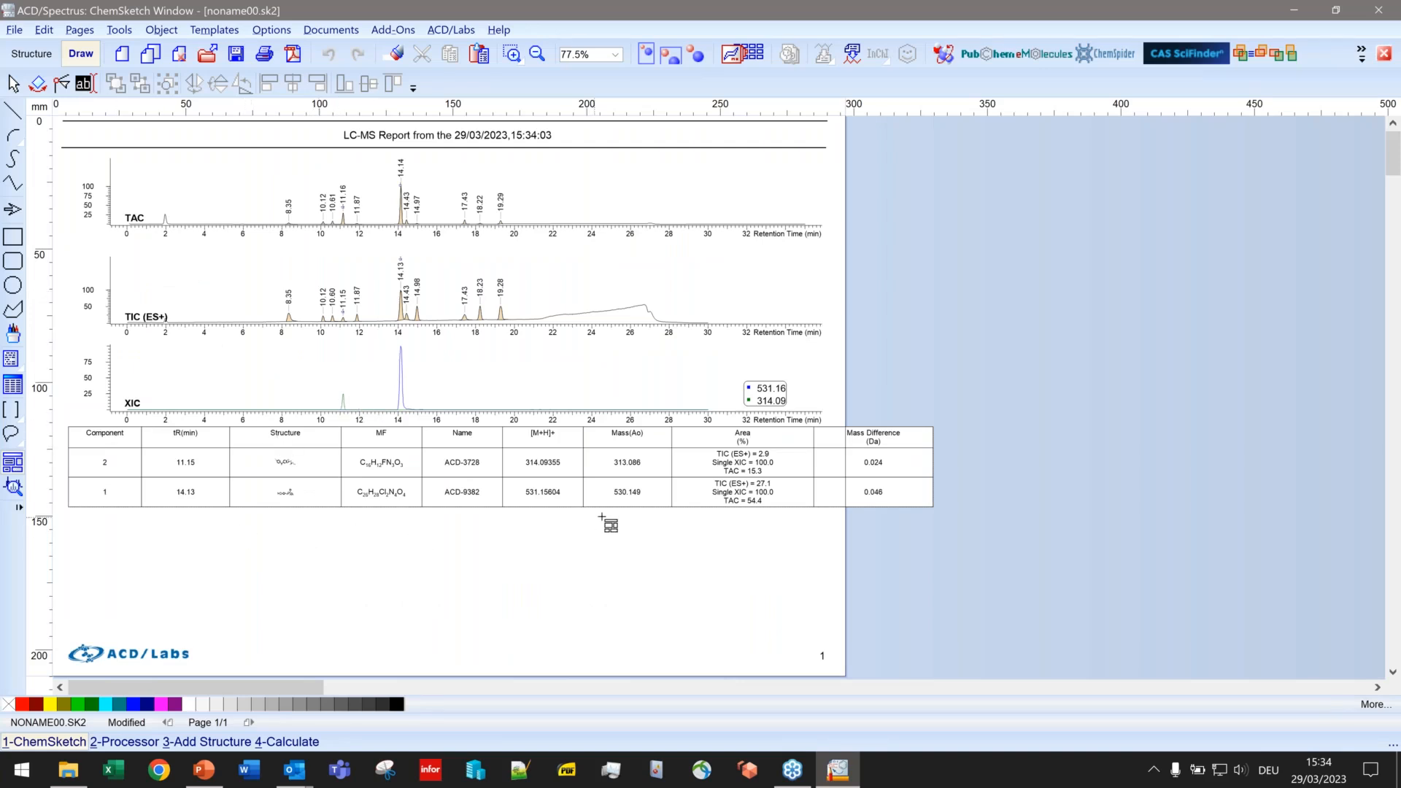
pyautogui.click(13, 83)
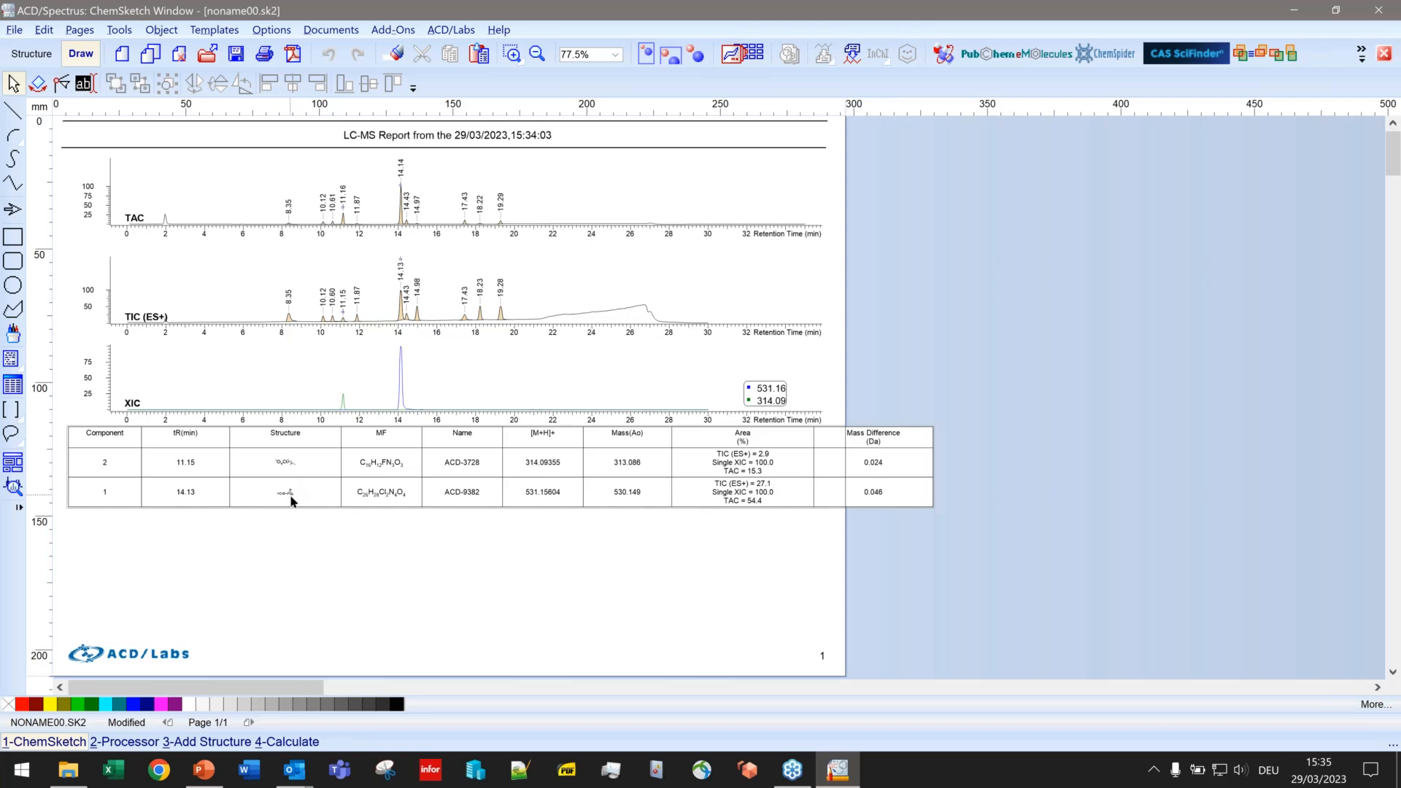
pyautogui.click(1391, 54)
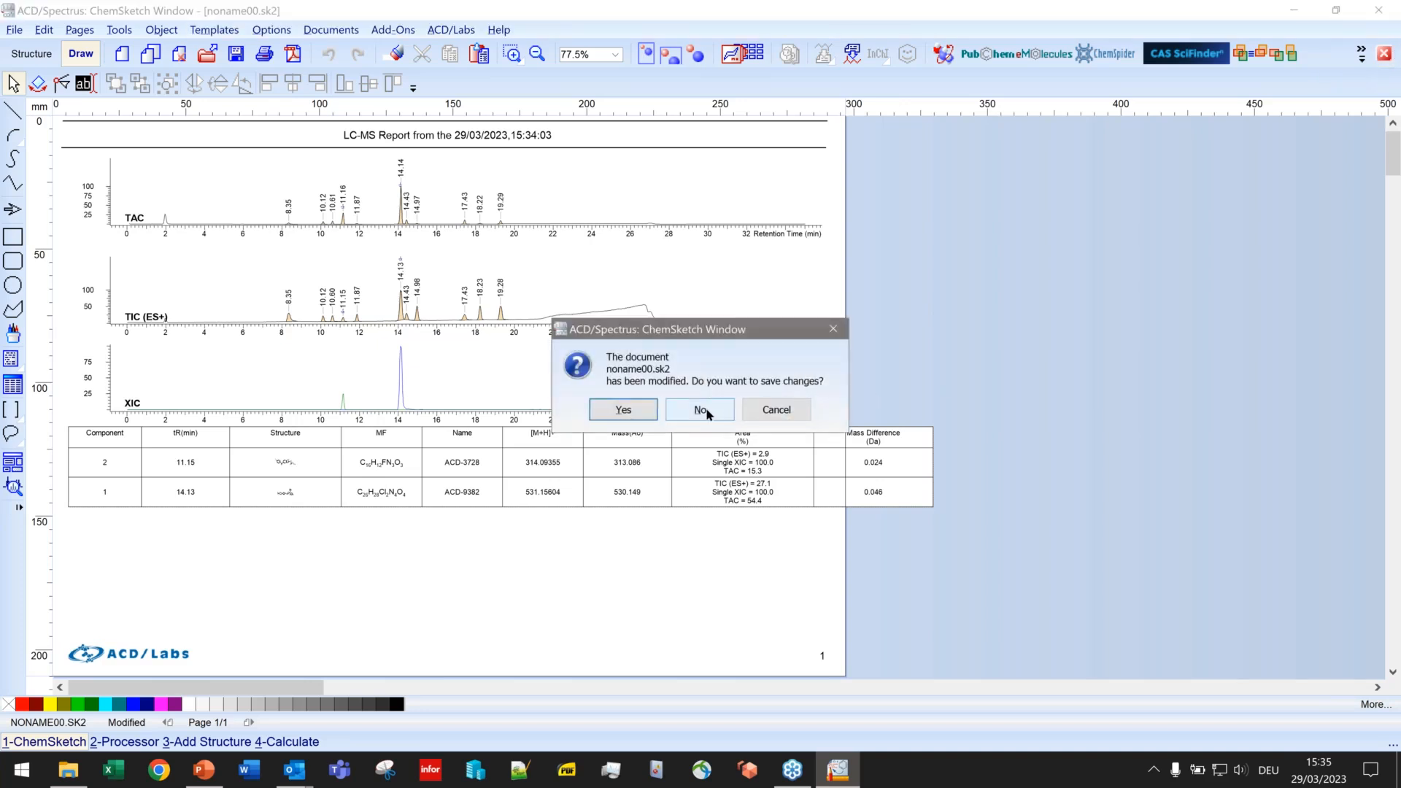
pyautogui.click(706, 413)
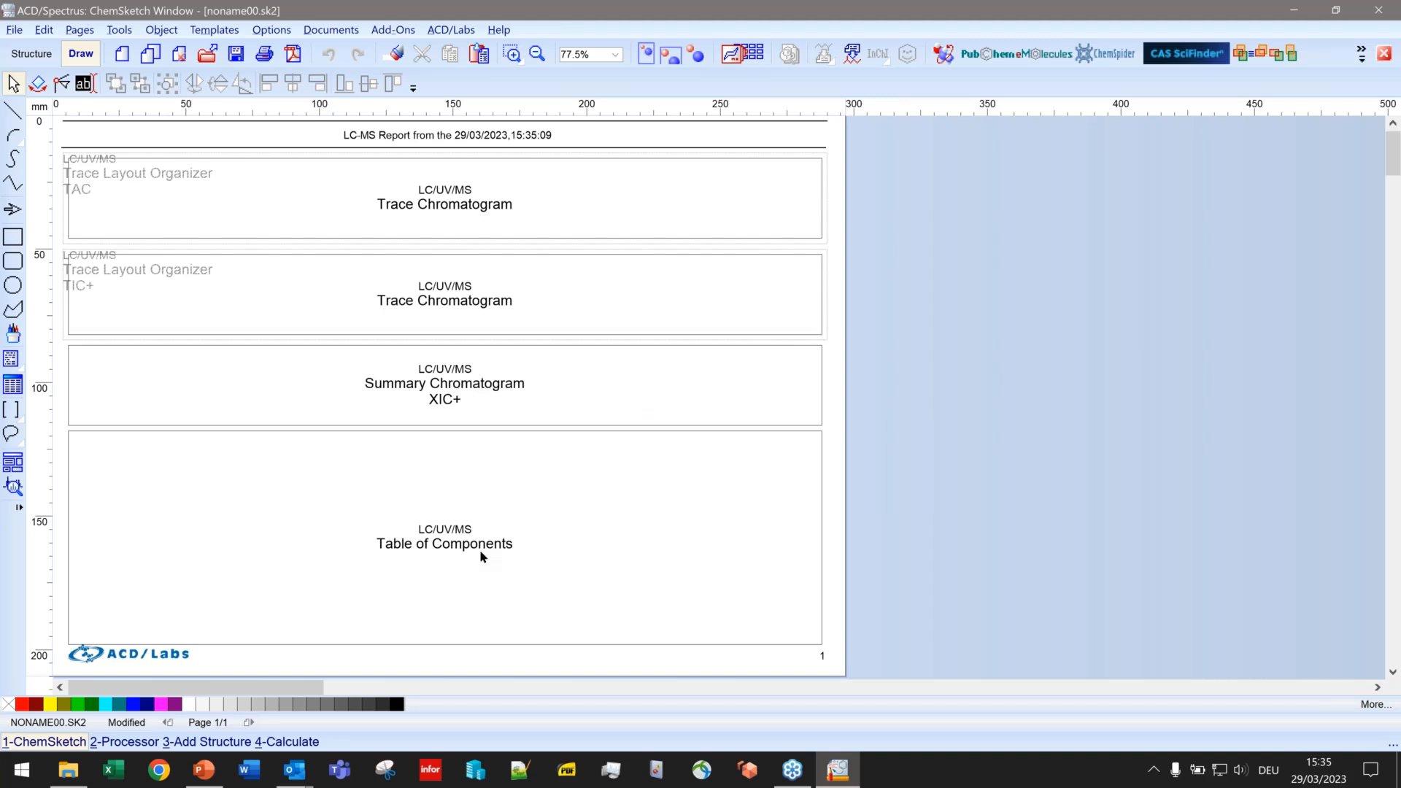
# Step: Hide the Structure and Mass(Ao) columns in the W1_COL2_10_70_S5 Table of Components
pyautogui.click(133, 744)
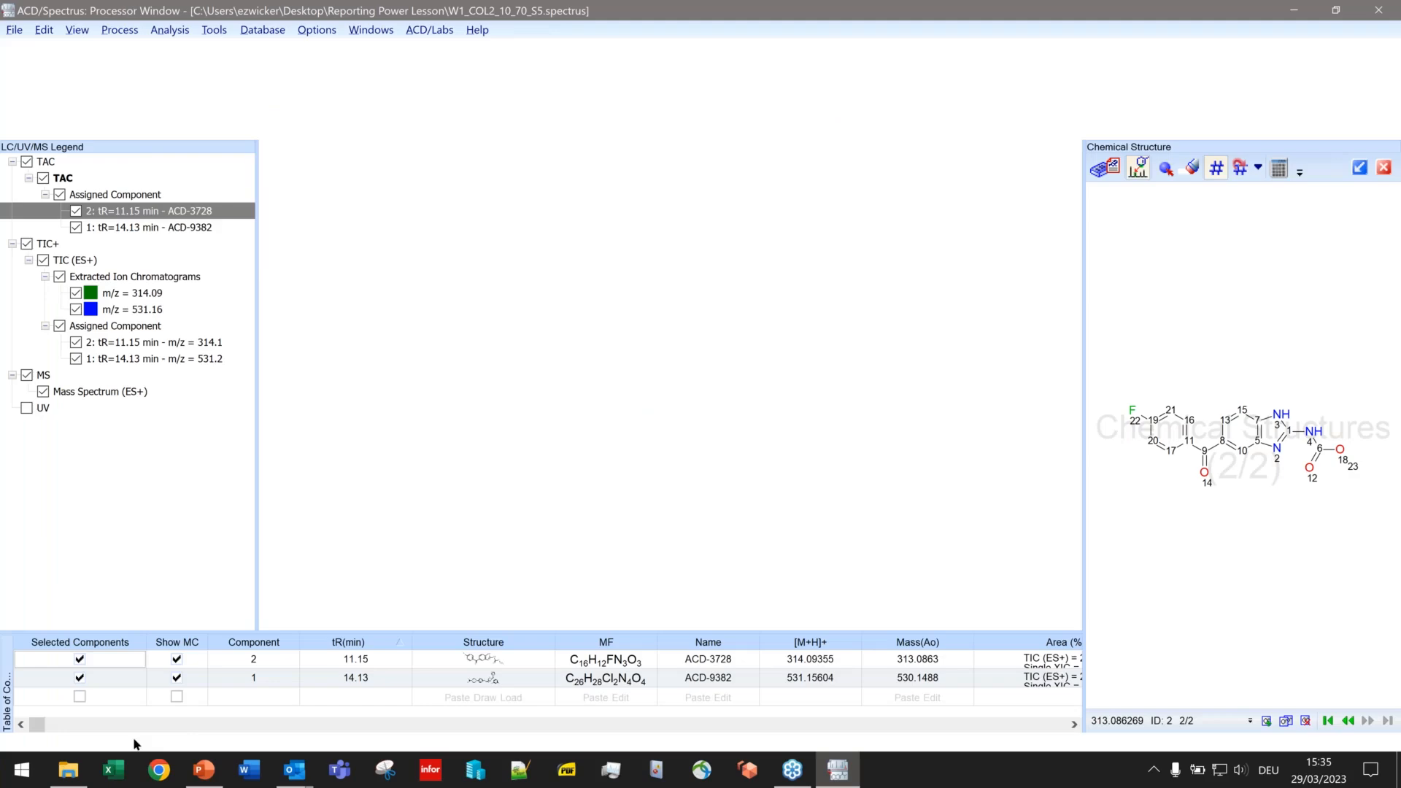
pyautogui.rightClick(446, 647)
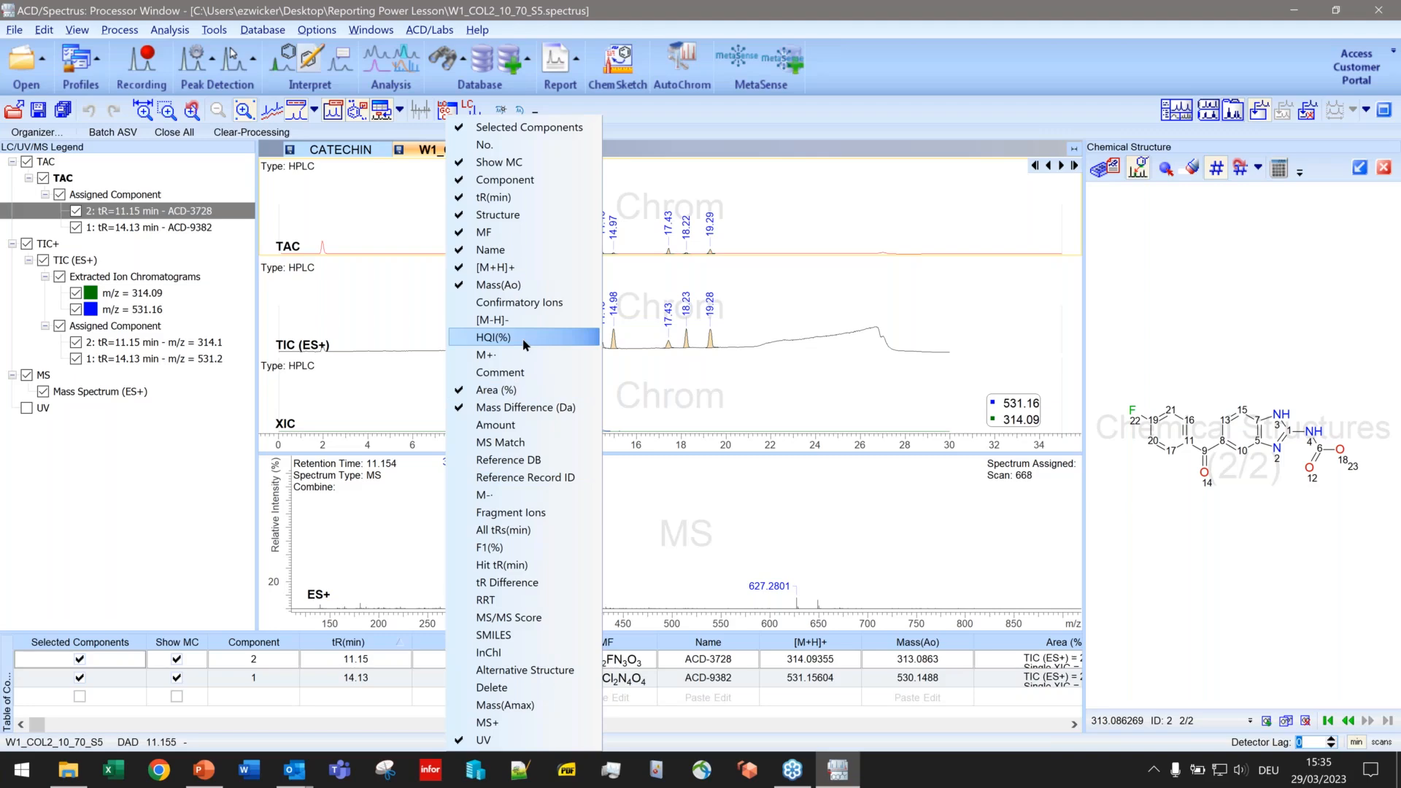
pyautogui.click(524, 216)
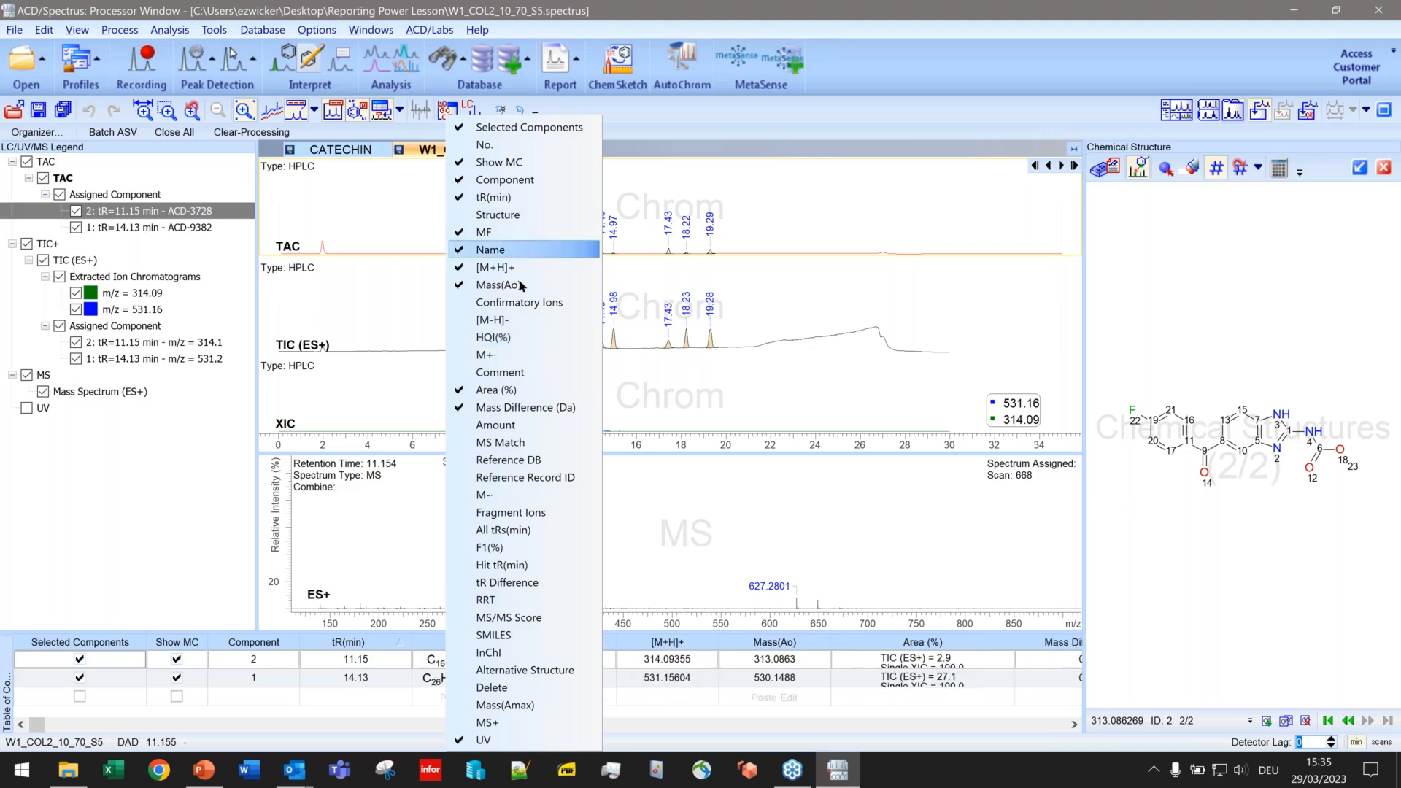
pyautogui.click(731, 122)
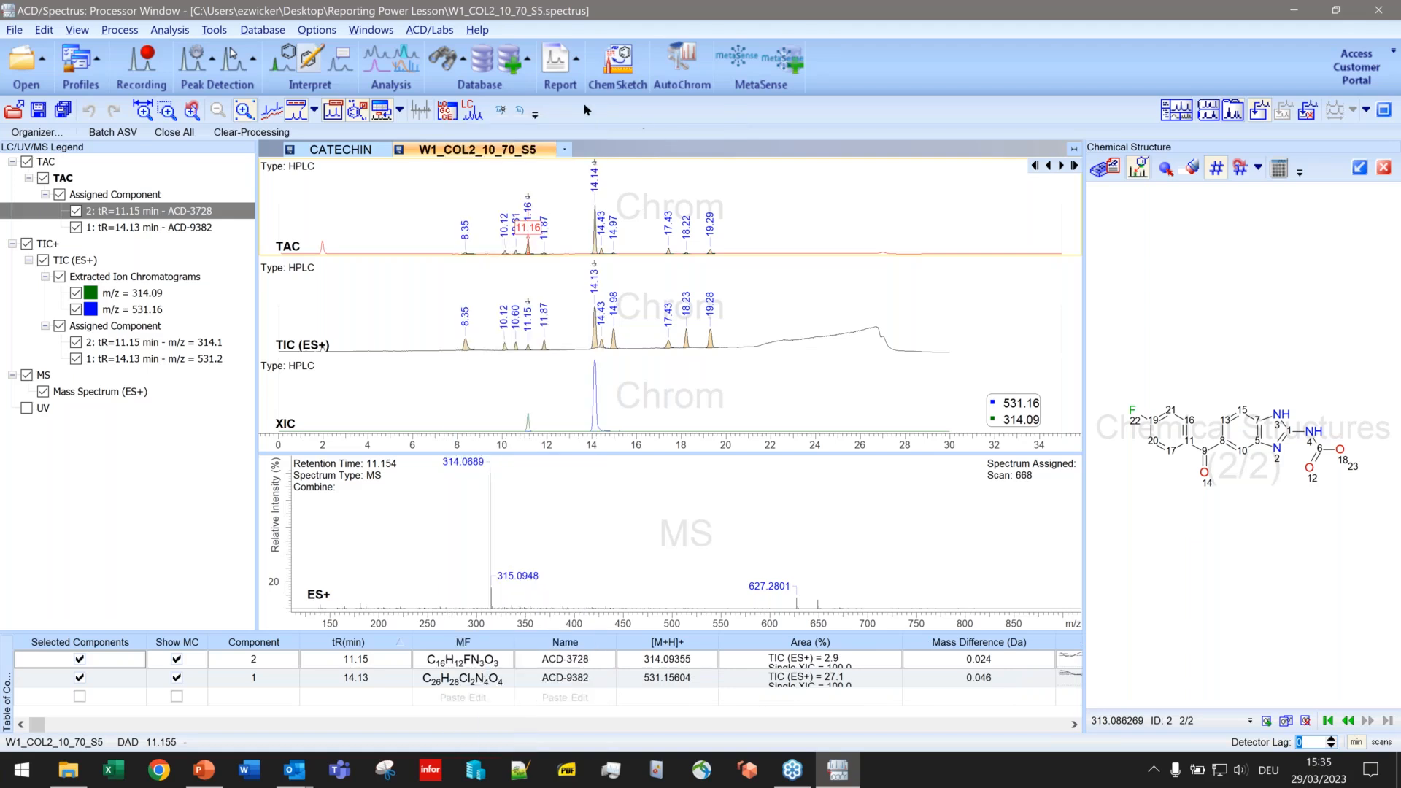
# Step: Generate the W1_COL2_10_70_S5 report with the reduced component columns and discard it without saving
pyautogui.click(554, 73)
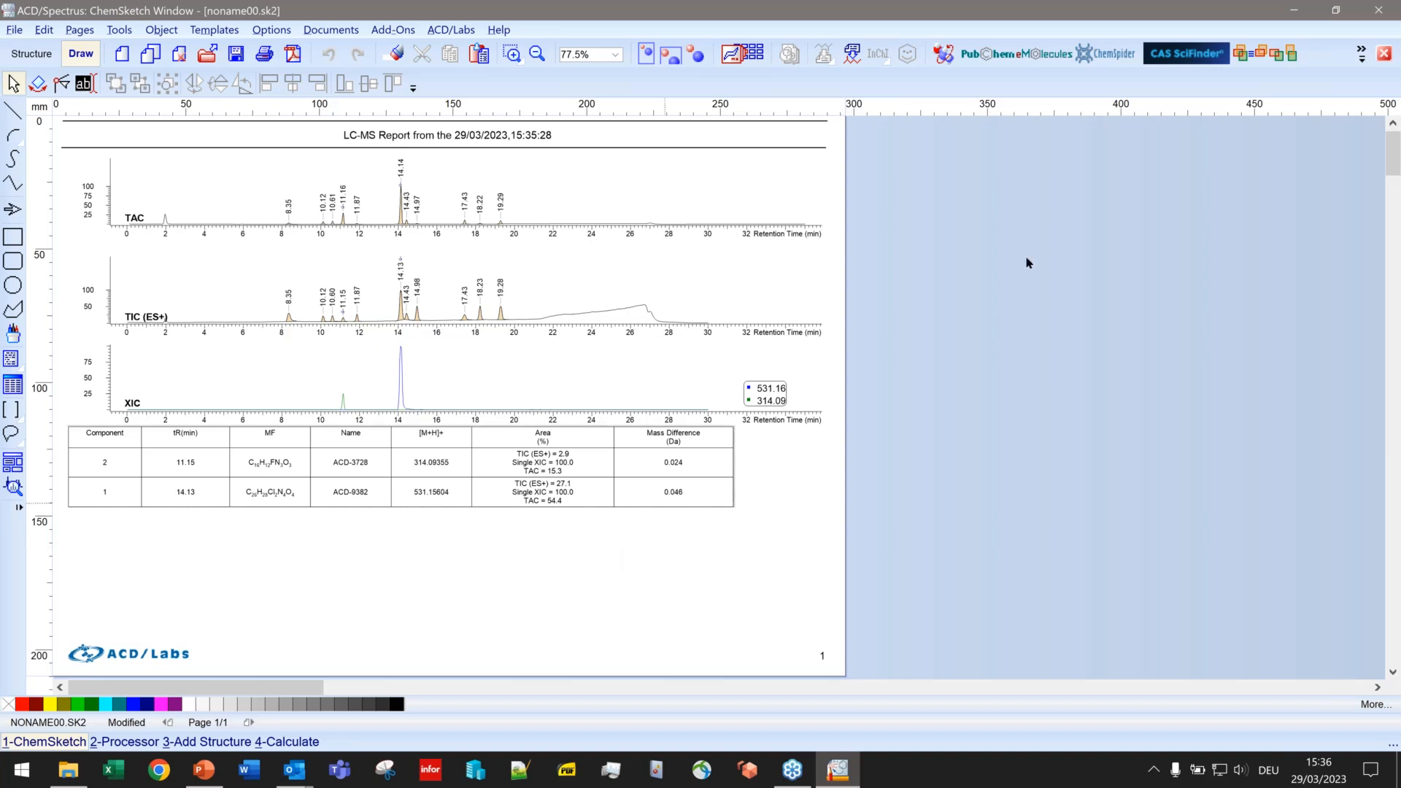
pyautogui.hotkey('alt', 'F4')
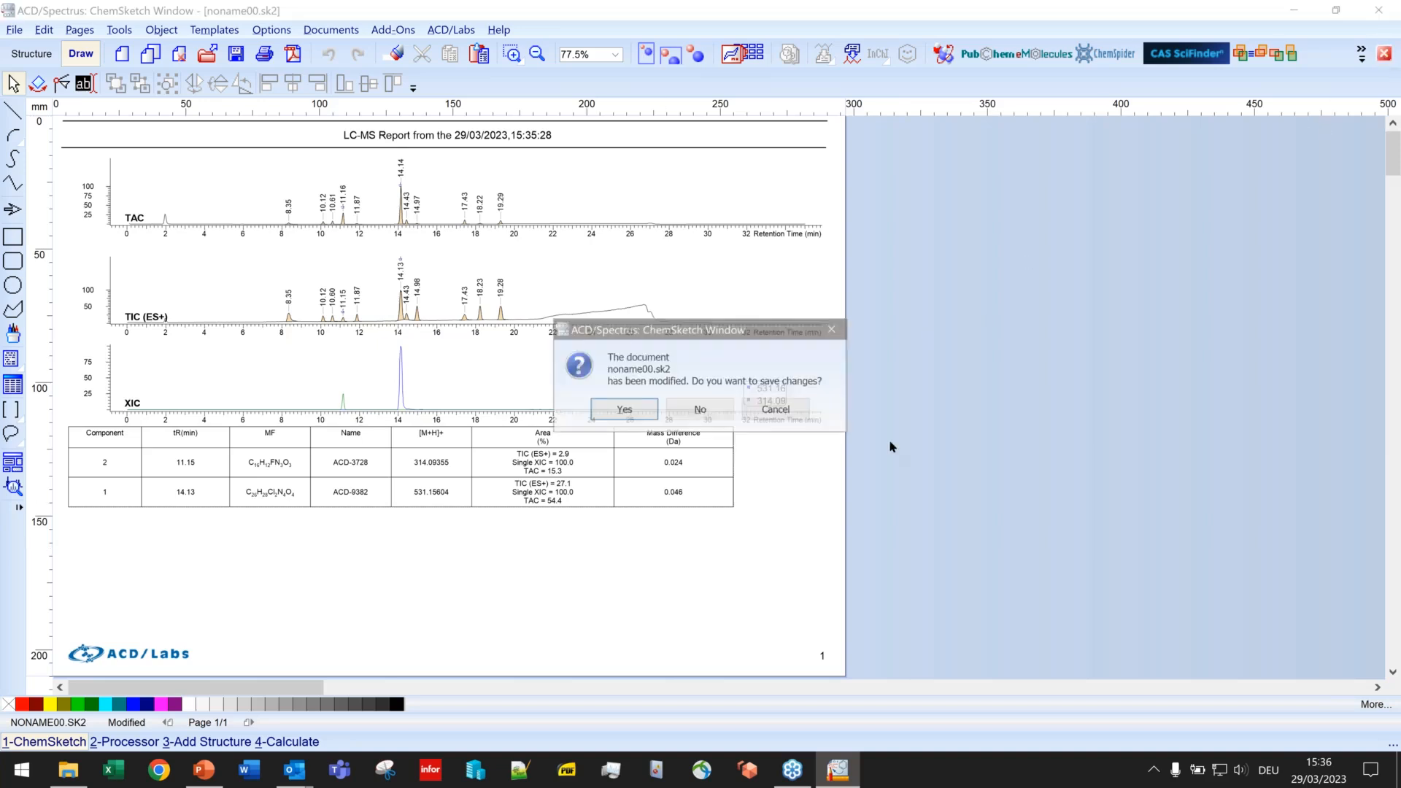
pyautogui.click(716, 413)
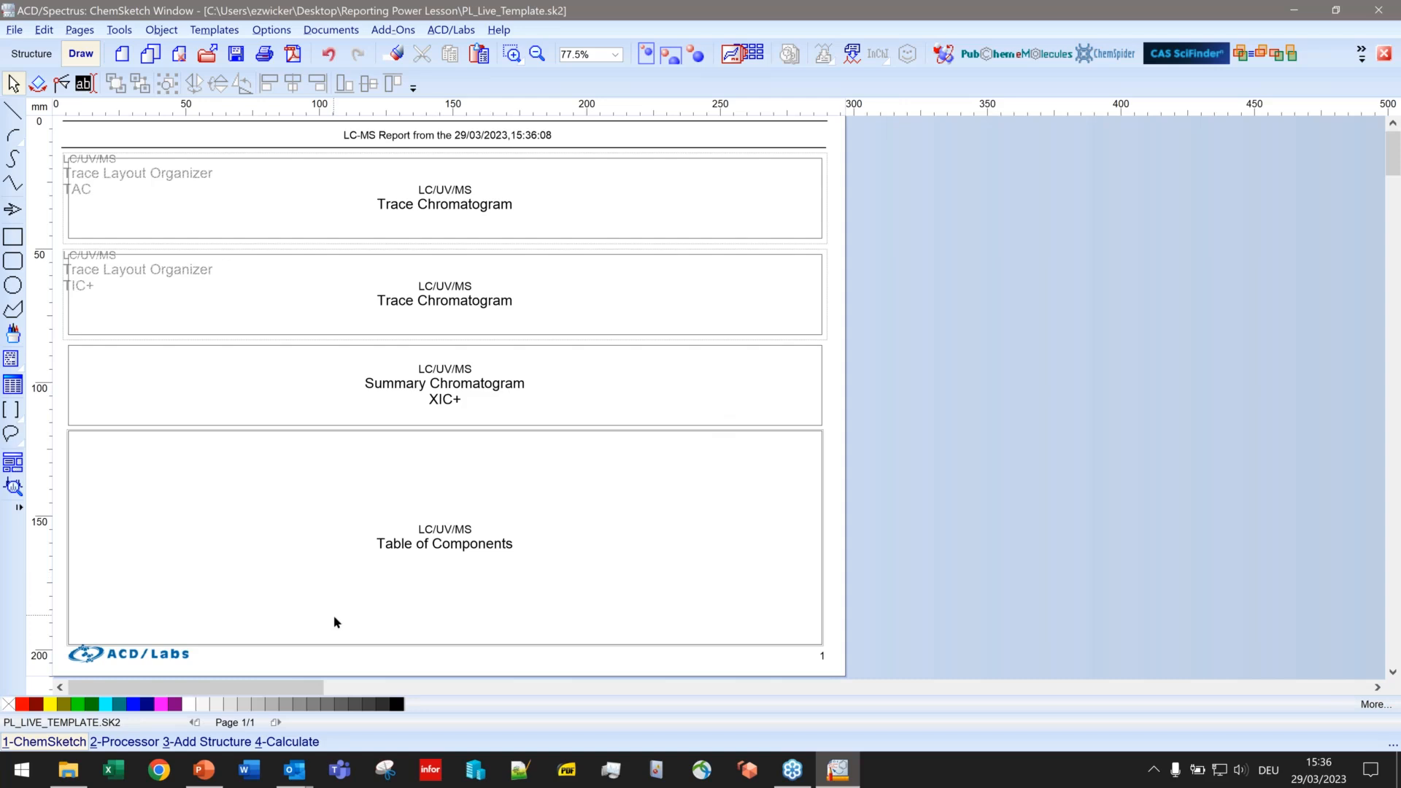
# Step: Add a second template page filled by a Component Layout Organizer for all components from the table, in 1 column with current sorting
pyautogui.click(153, 63)
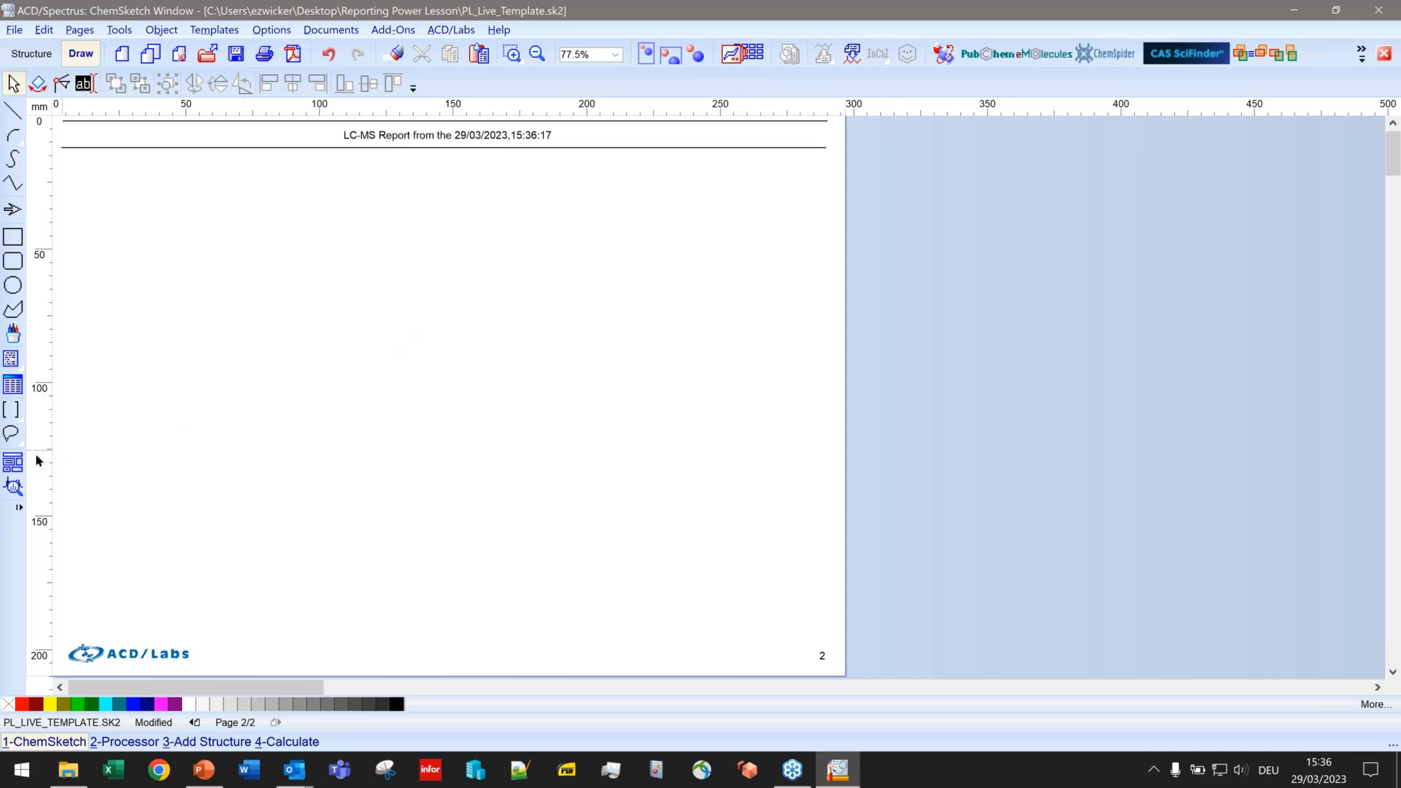
pyautogui.click(12, 462)
pyautogui.moveTo(63, 152); pyautogui.dragTo(826, 643)
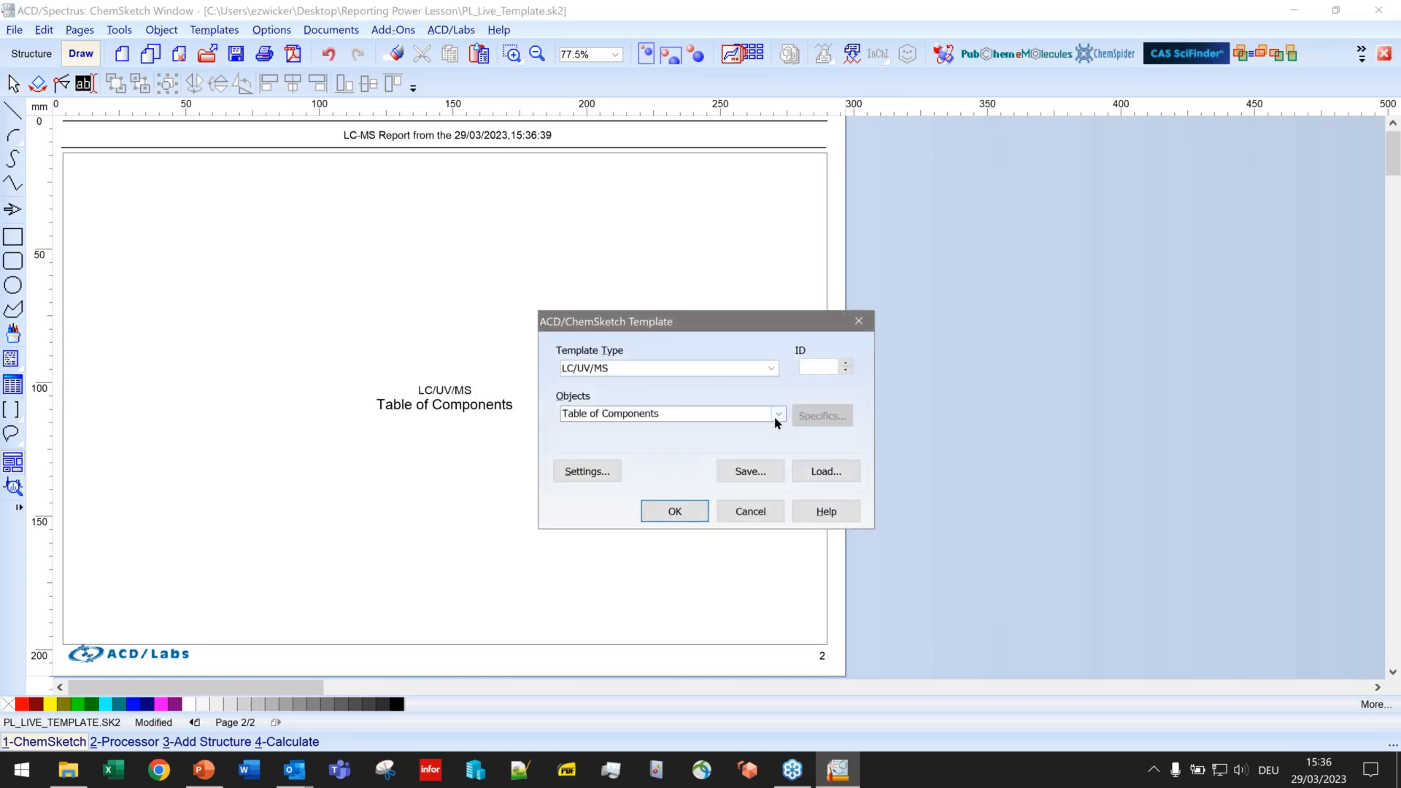
pyautogui.click(778, 415)
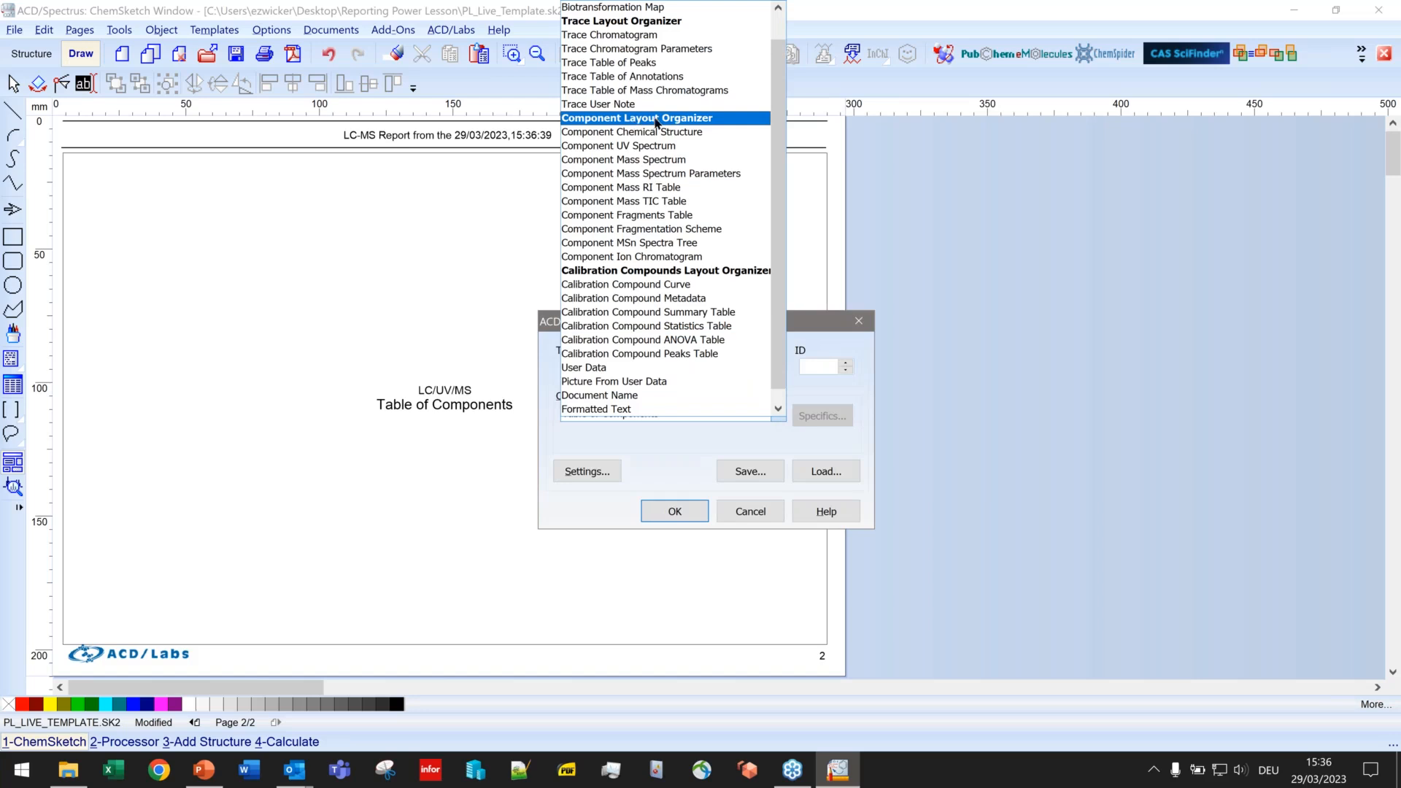
pyautogui.click(714, 119)
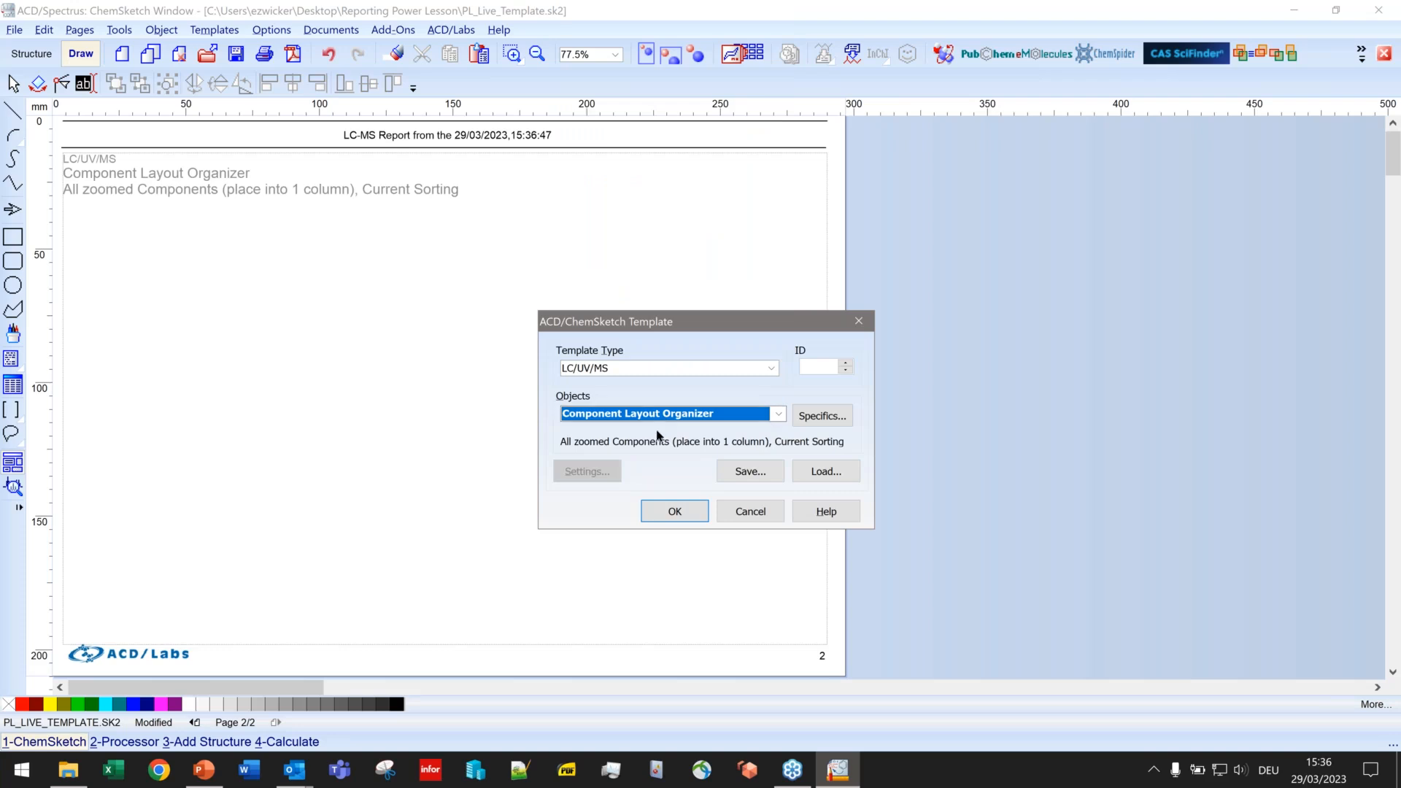
pyautogui.click(848, 423)
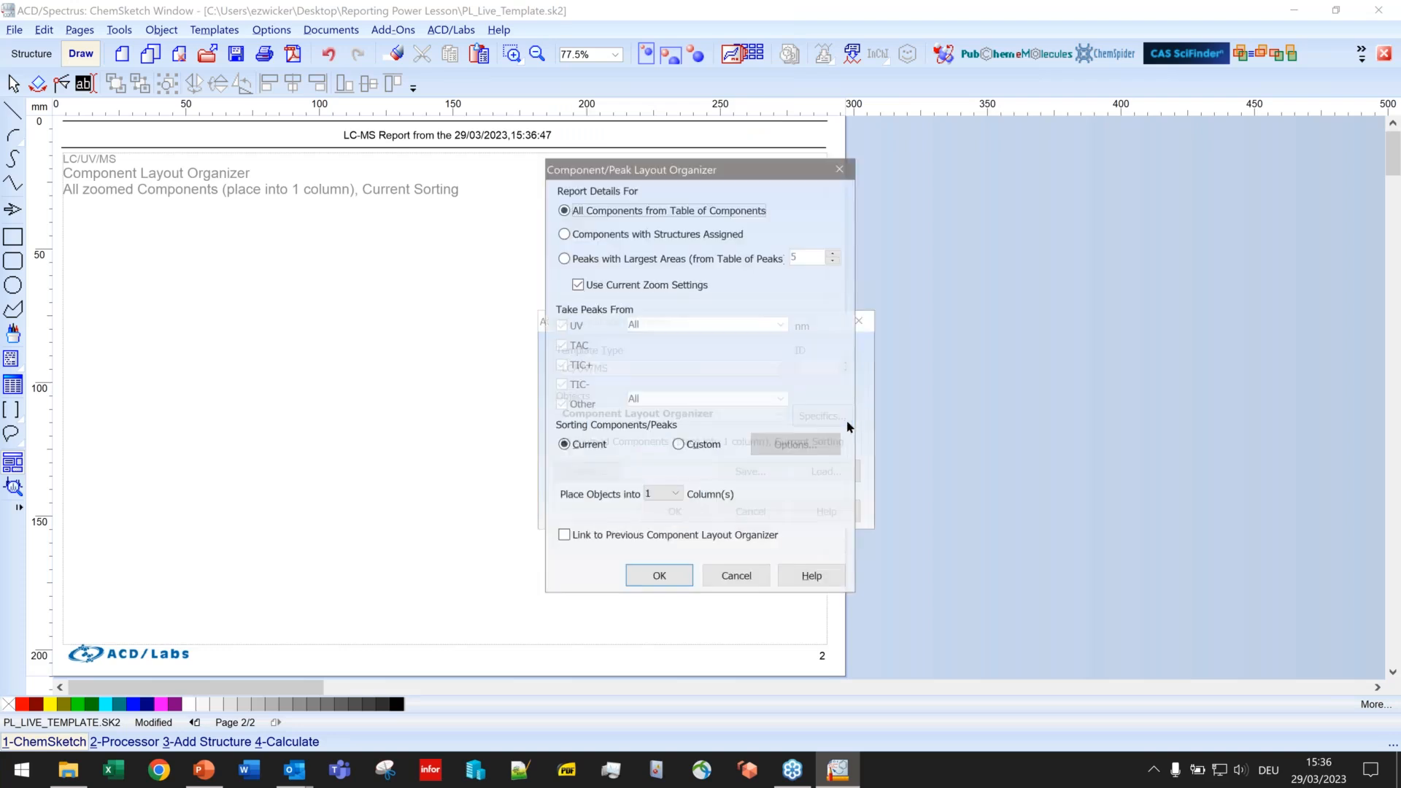
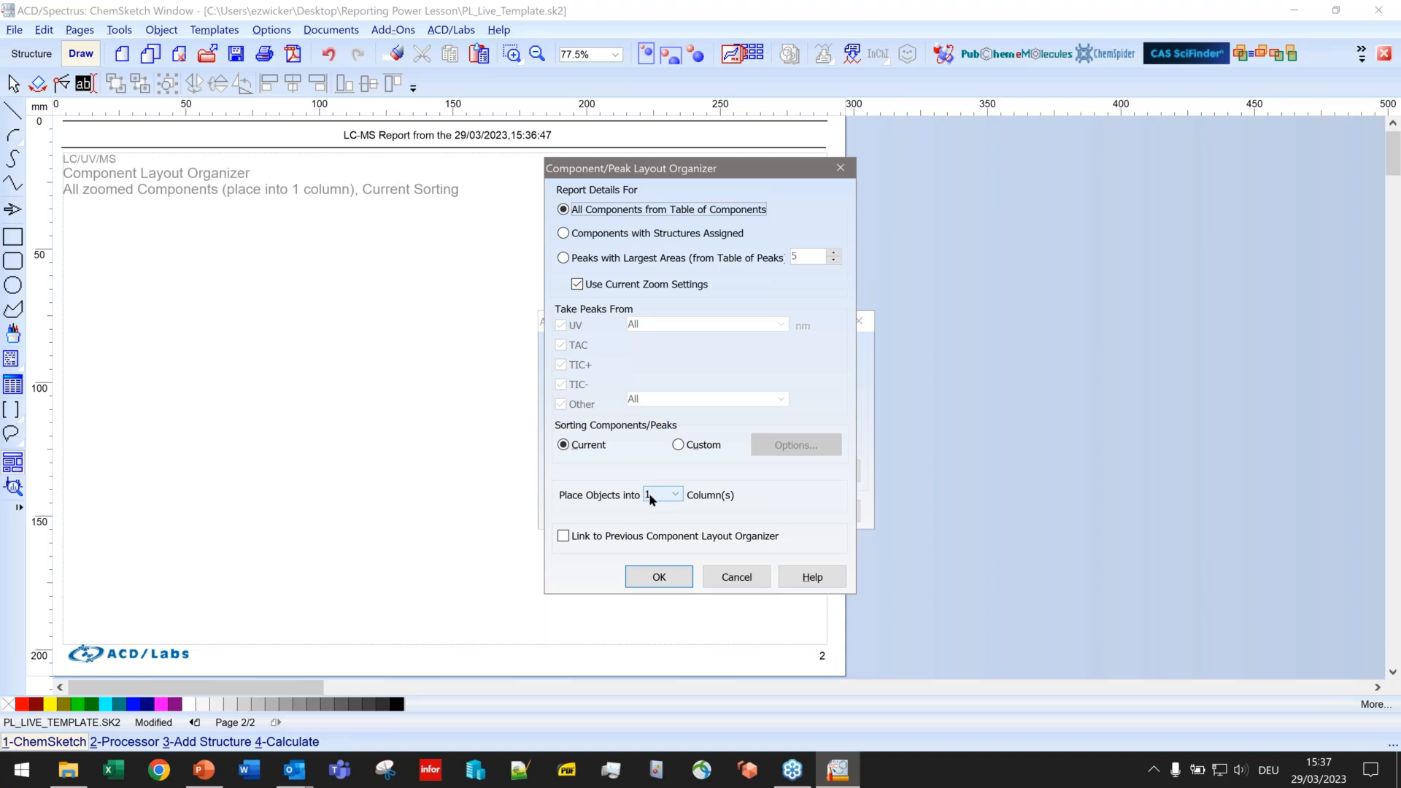
pyautogui.click(661, 582)
pyautogui.click(659, 578)
pyautogui.click(674, 511)
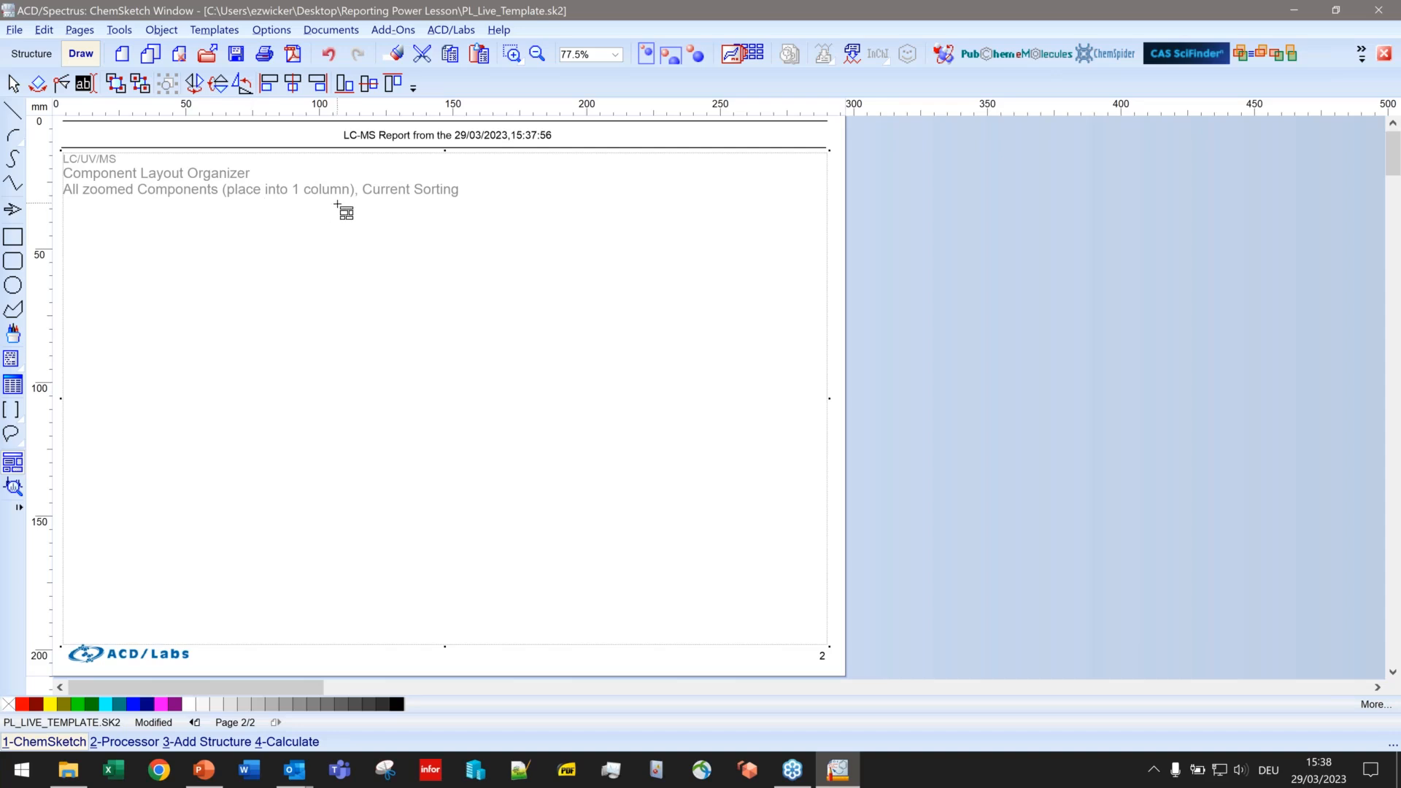
# Step: Add a Component Mass Spectrum object about 120 by 75 mm inside the organizer's upper left, with positive polarity and raw spectrum type
pyautogui.click(13, 82)
pyautogui.click(13, 462)
pyautogui.moveTo(73, 189); pyautogui.dragTo(396, 387)
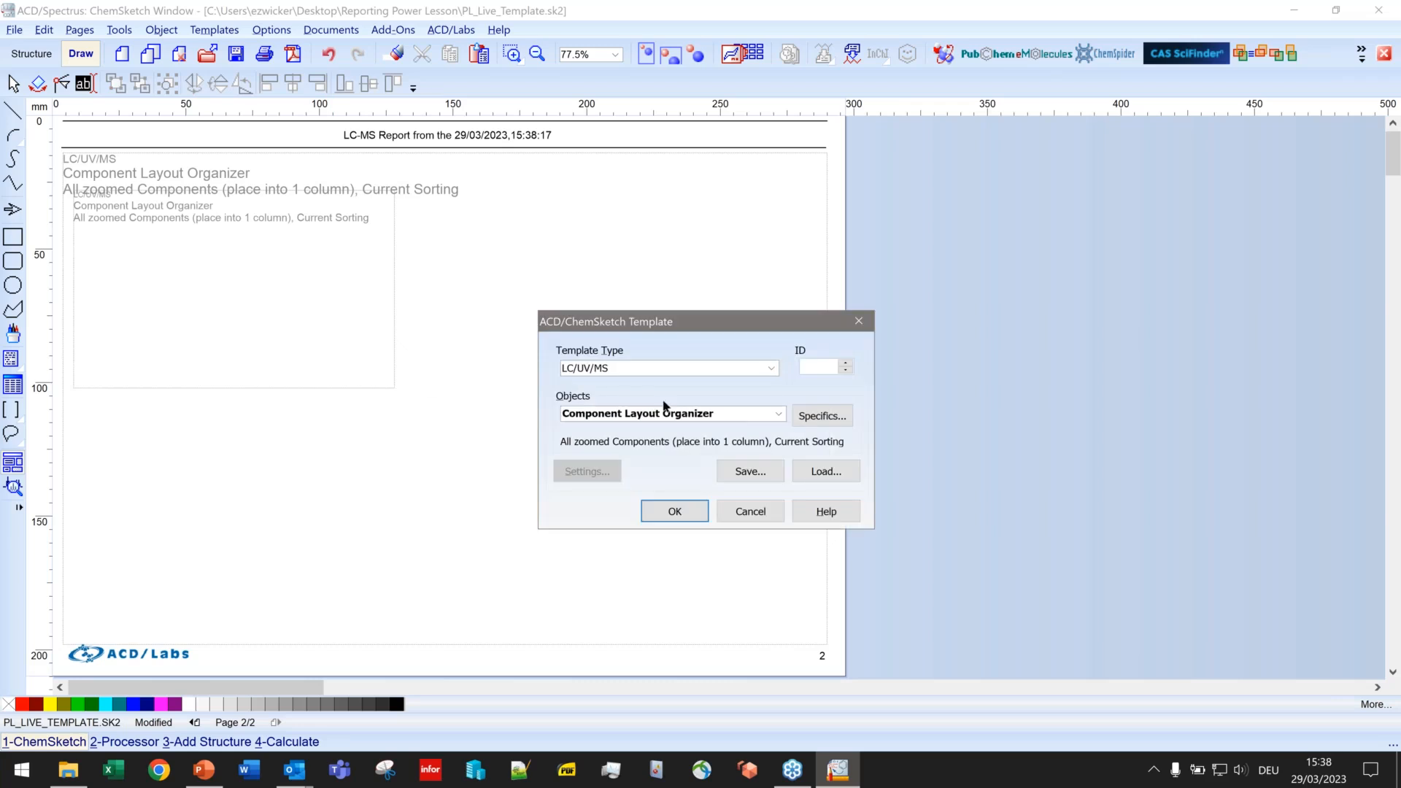
pyautogui.click(778, 413)
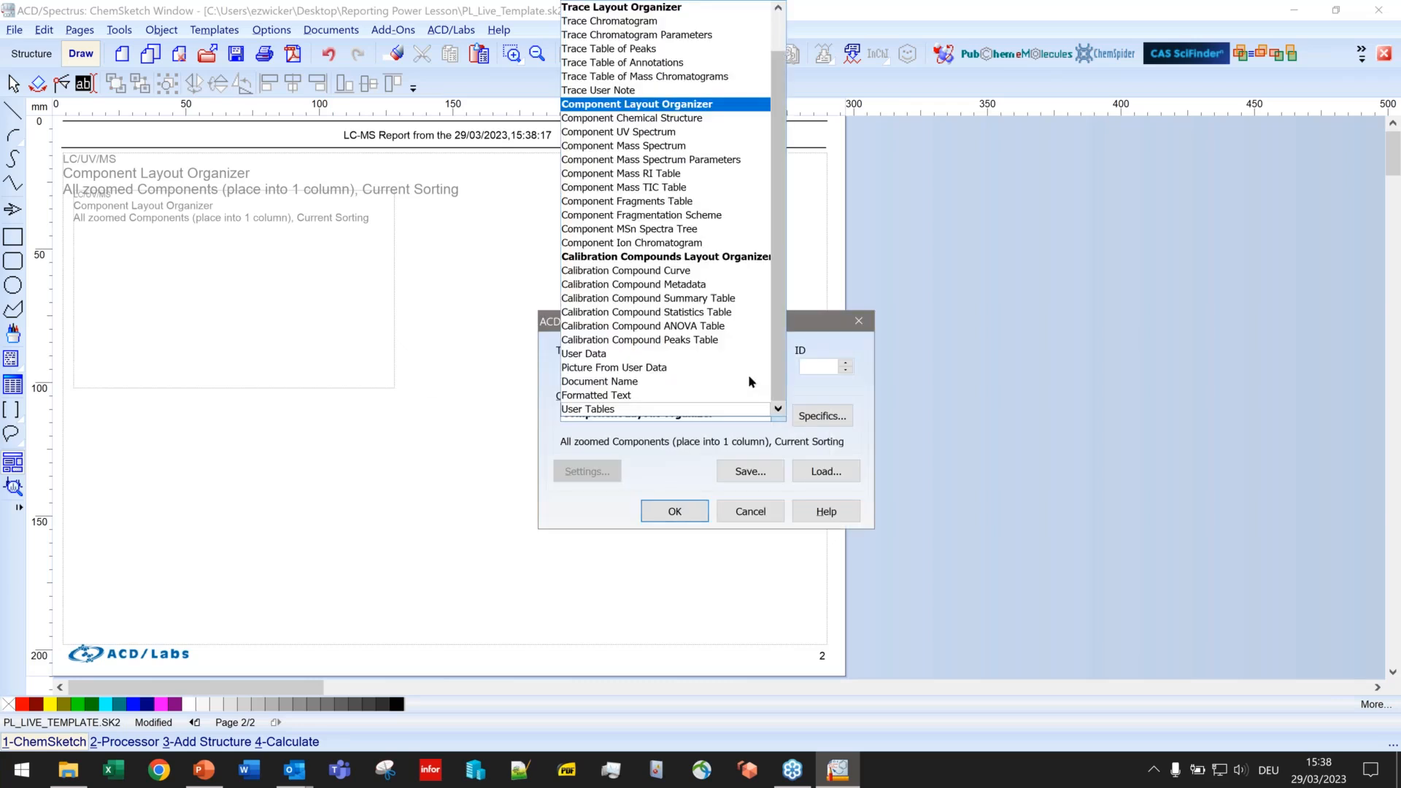
pyautogui.click(685, 150)
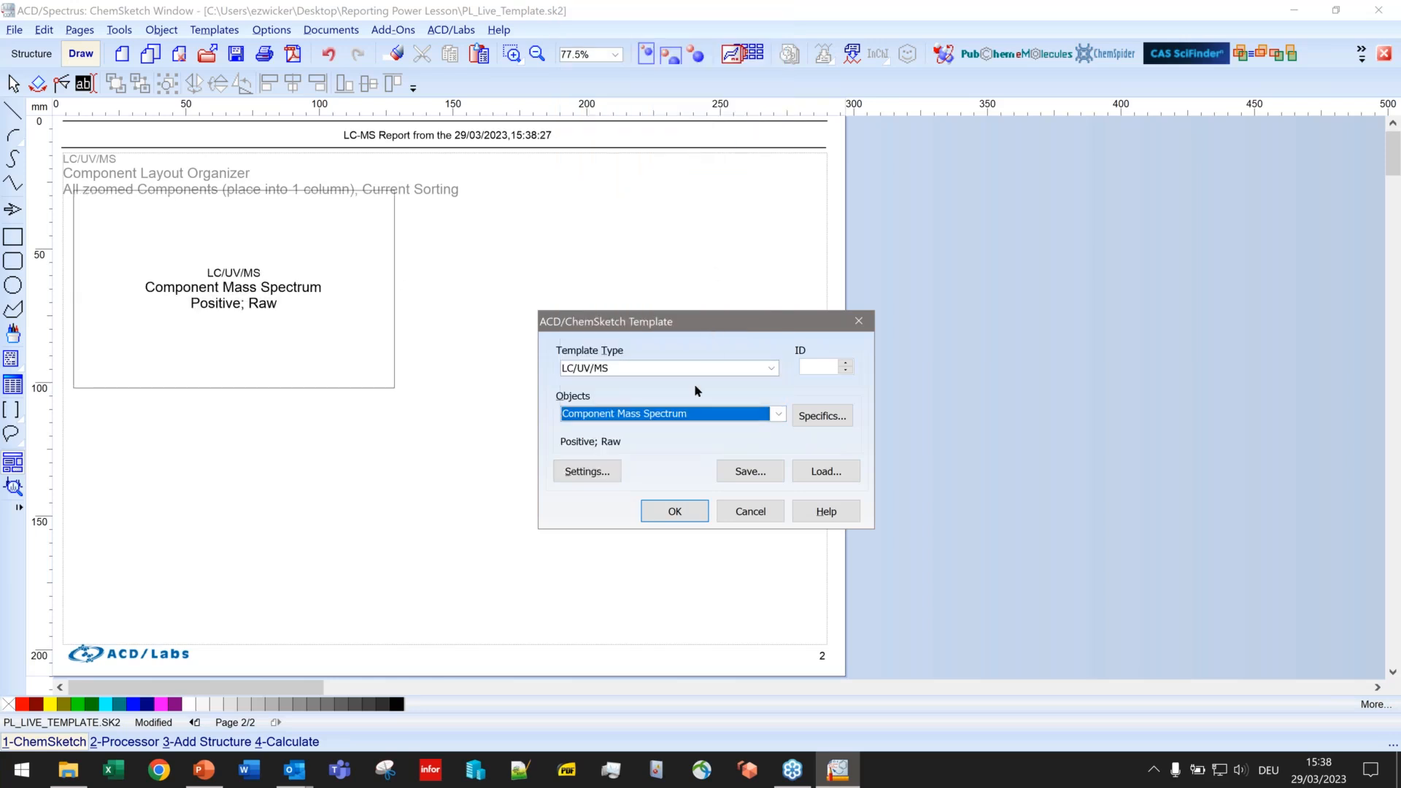
pyautogui.click(847, 418)
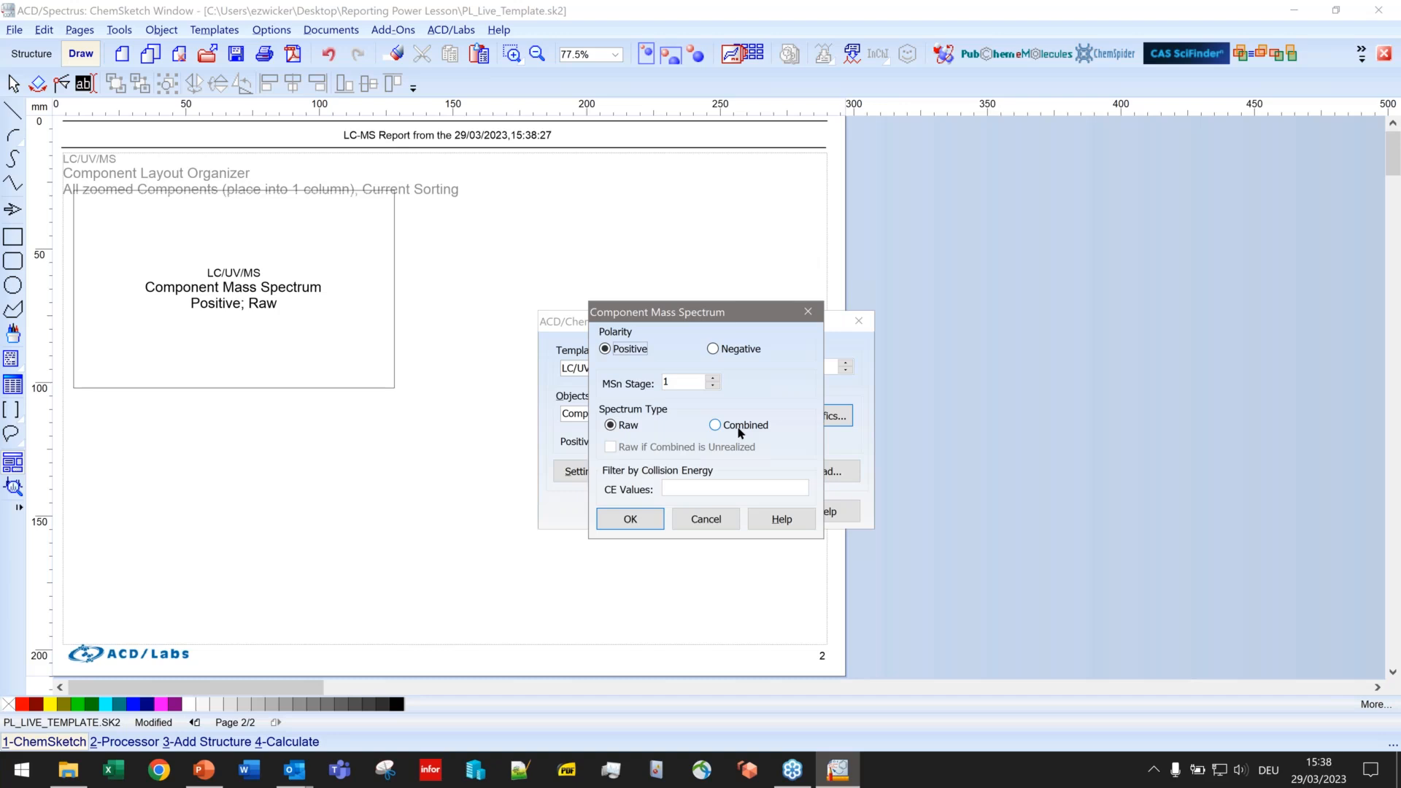
pyautogui.click(646, 523)
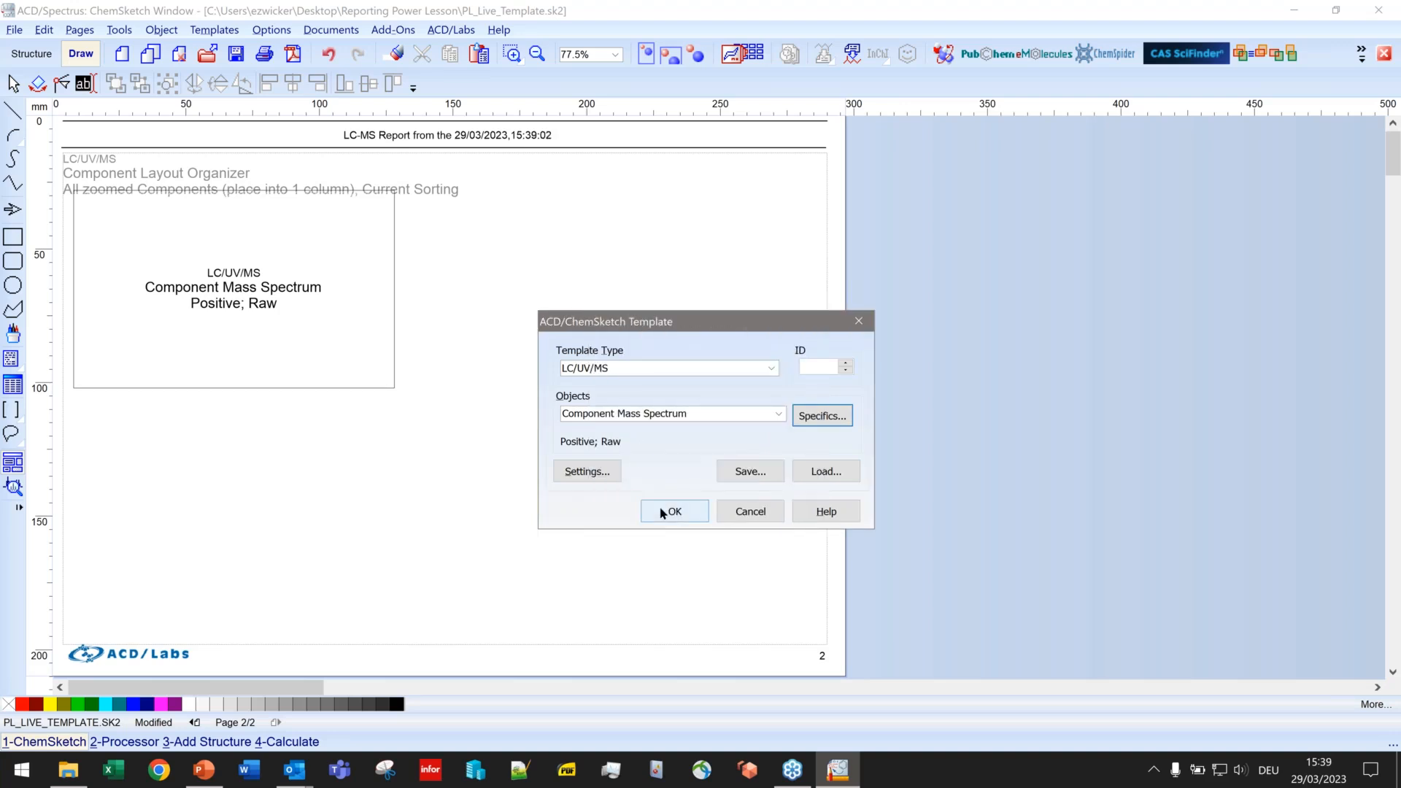
pyautogui.click(660, 511)
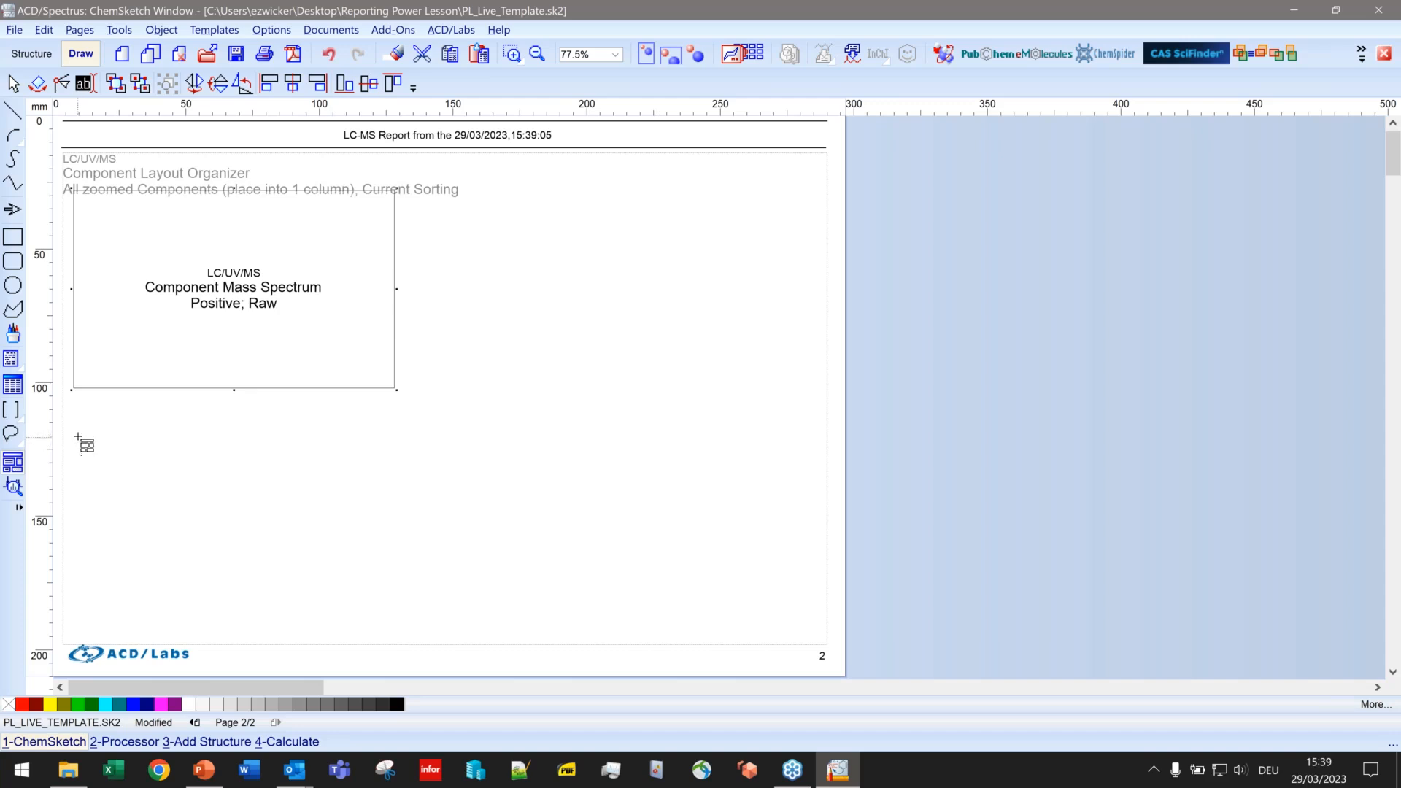
# Step: Draw a report object about 190 by 45 mm below the mass spectrum and make it a Table of Components
pyautogui.moveTo(79, 426); pyautogui.dragTo(587, 547)
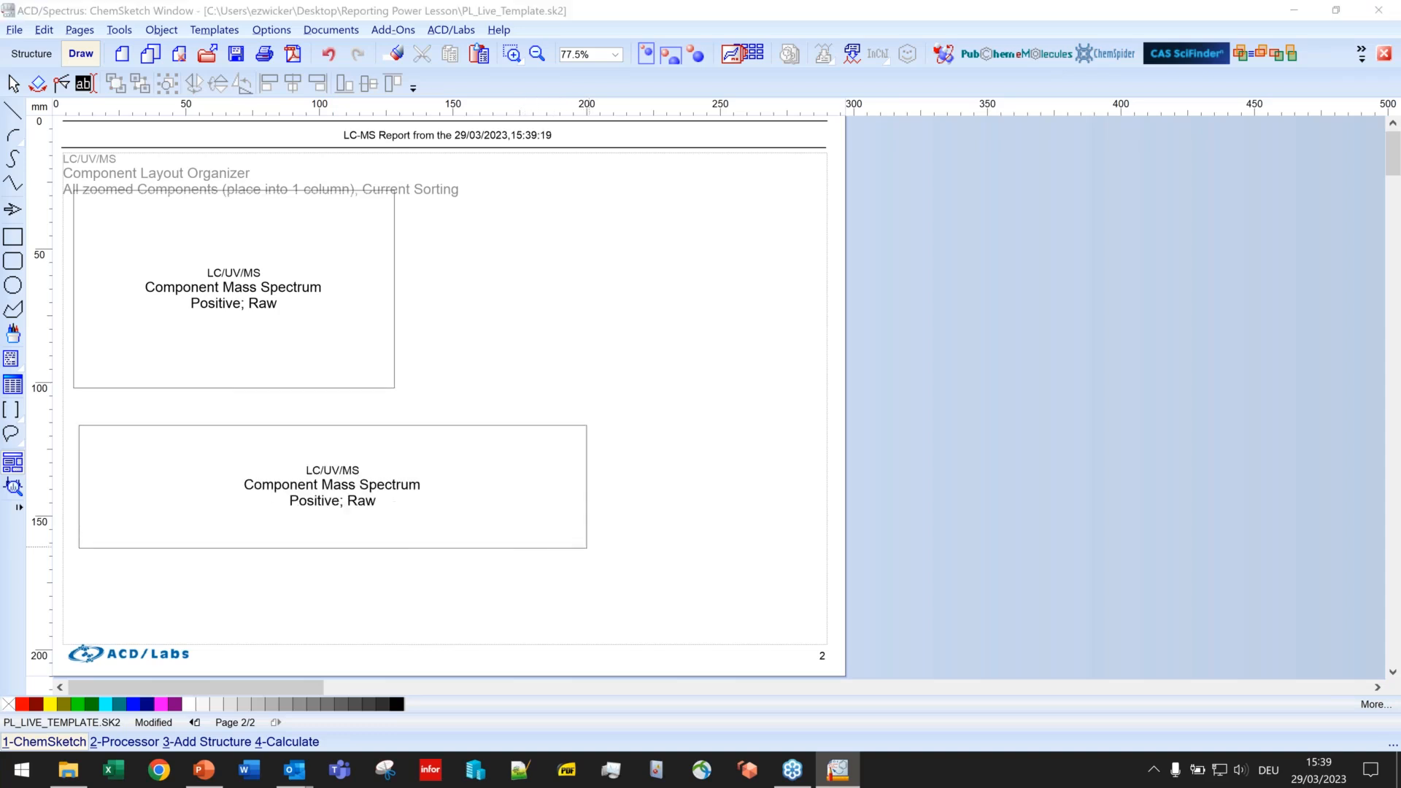
pyautogui.click(682, 417)
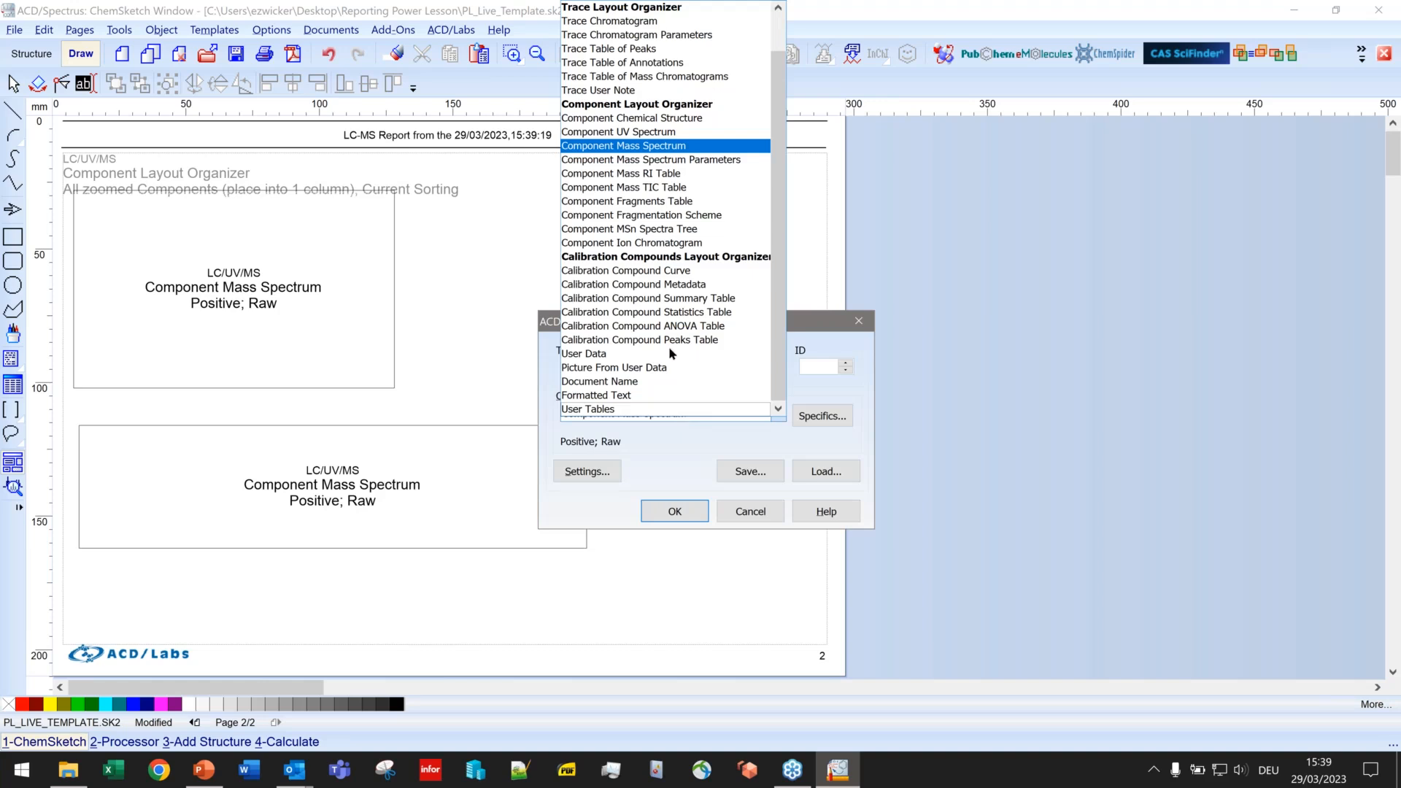
pyautogui.scroll(1, 666, 117)
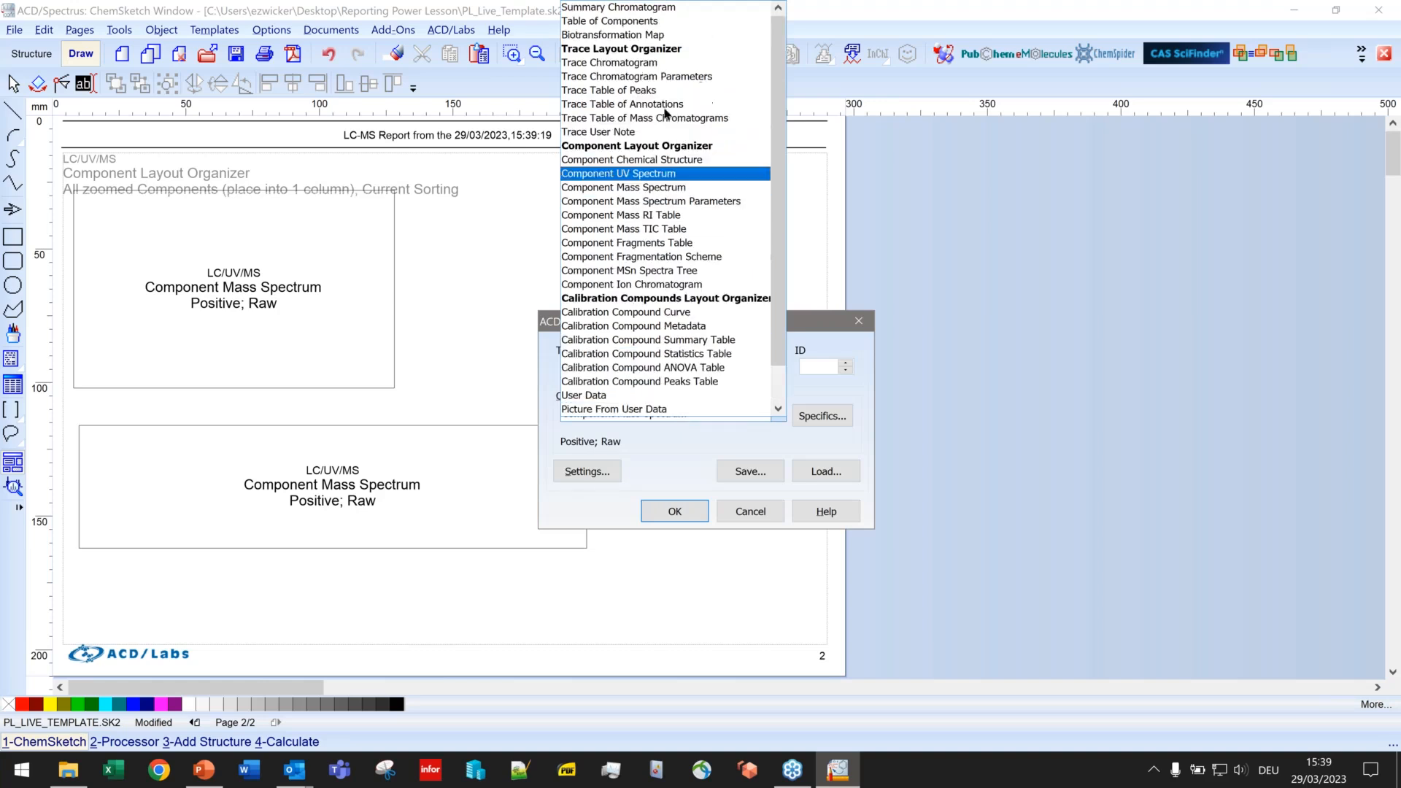
pyautogui.click(627, 23)
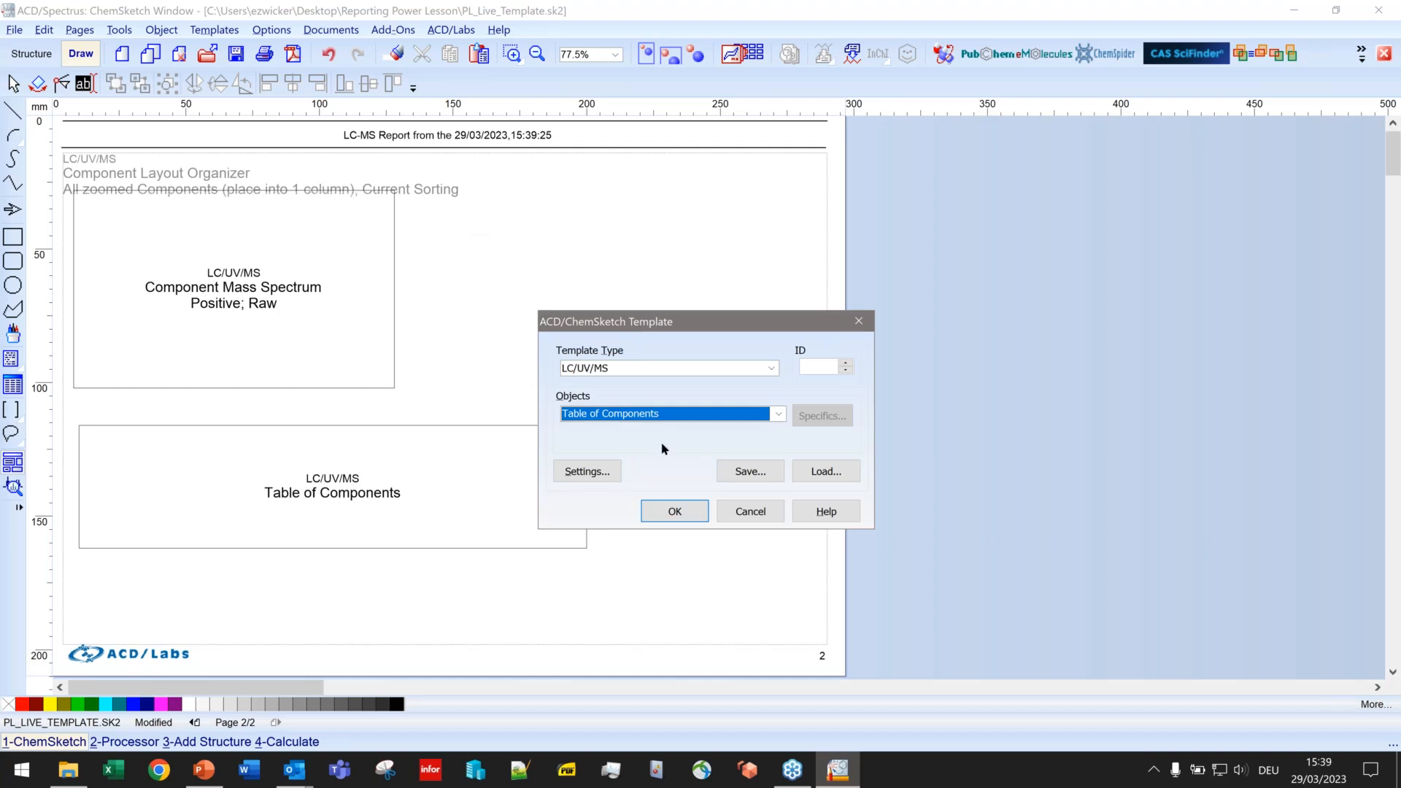
# Step: Switch the Table of Components to custom columns and exclude every field from Area (%) to the end of the field list
pyautogui.click(611, 479)
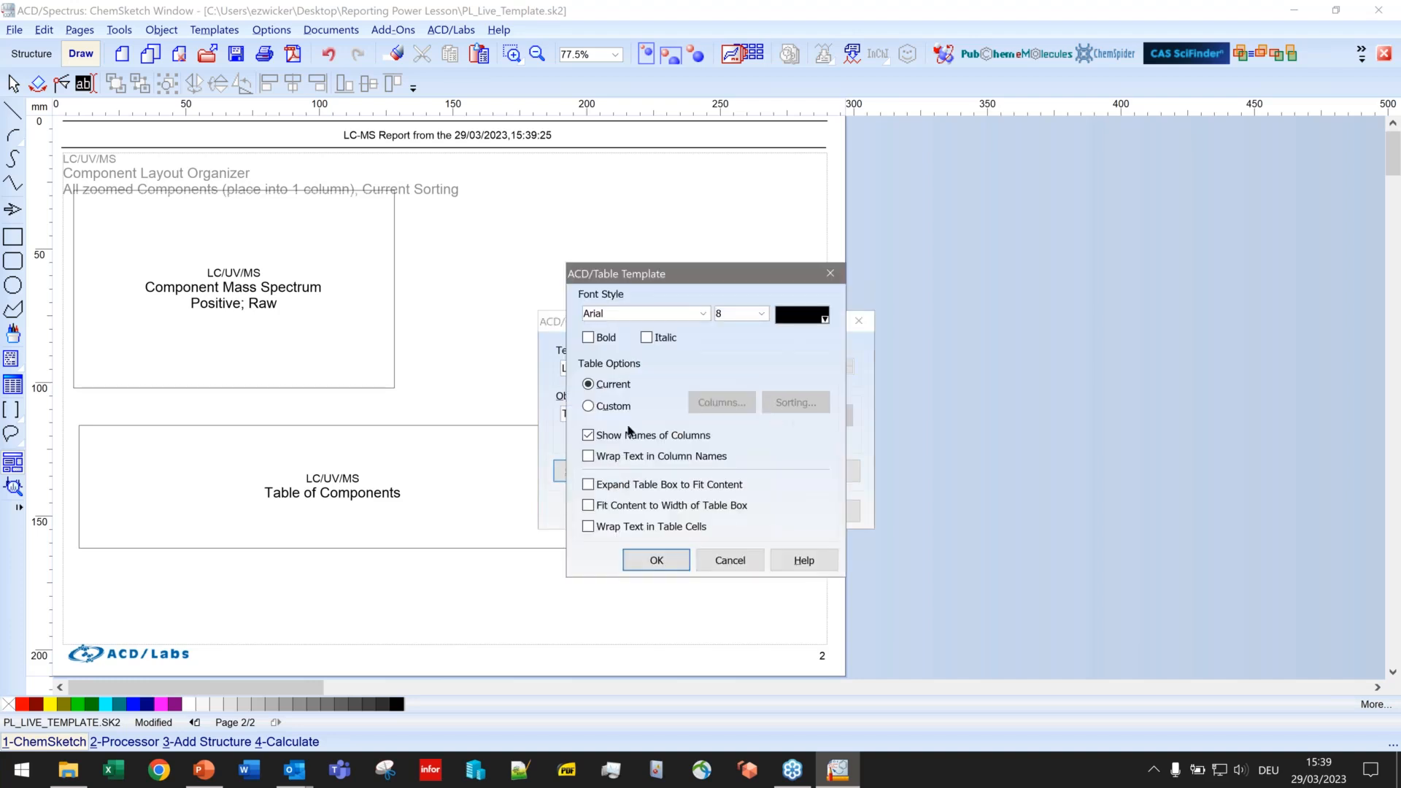
pyautogui.click(589, 406)
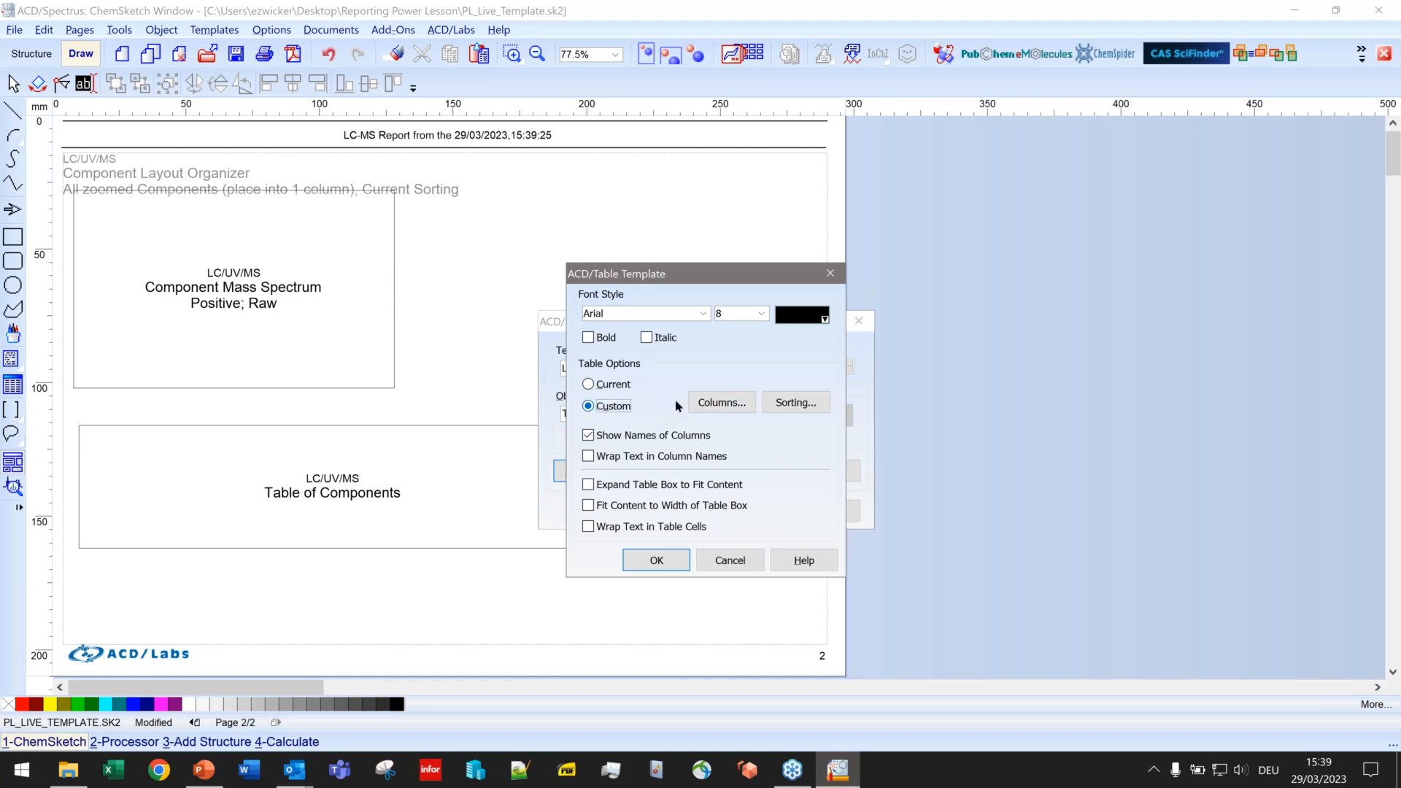
pyautogui.click(715, 404)
pyautogui.scroll(-5, 588, 439)
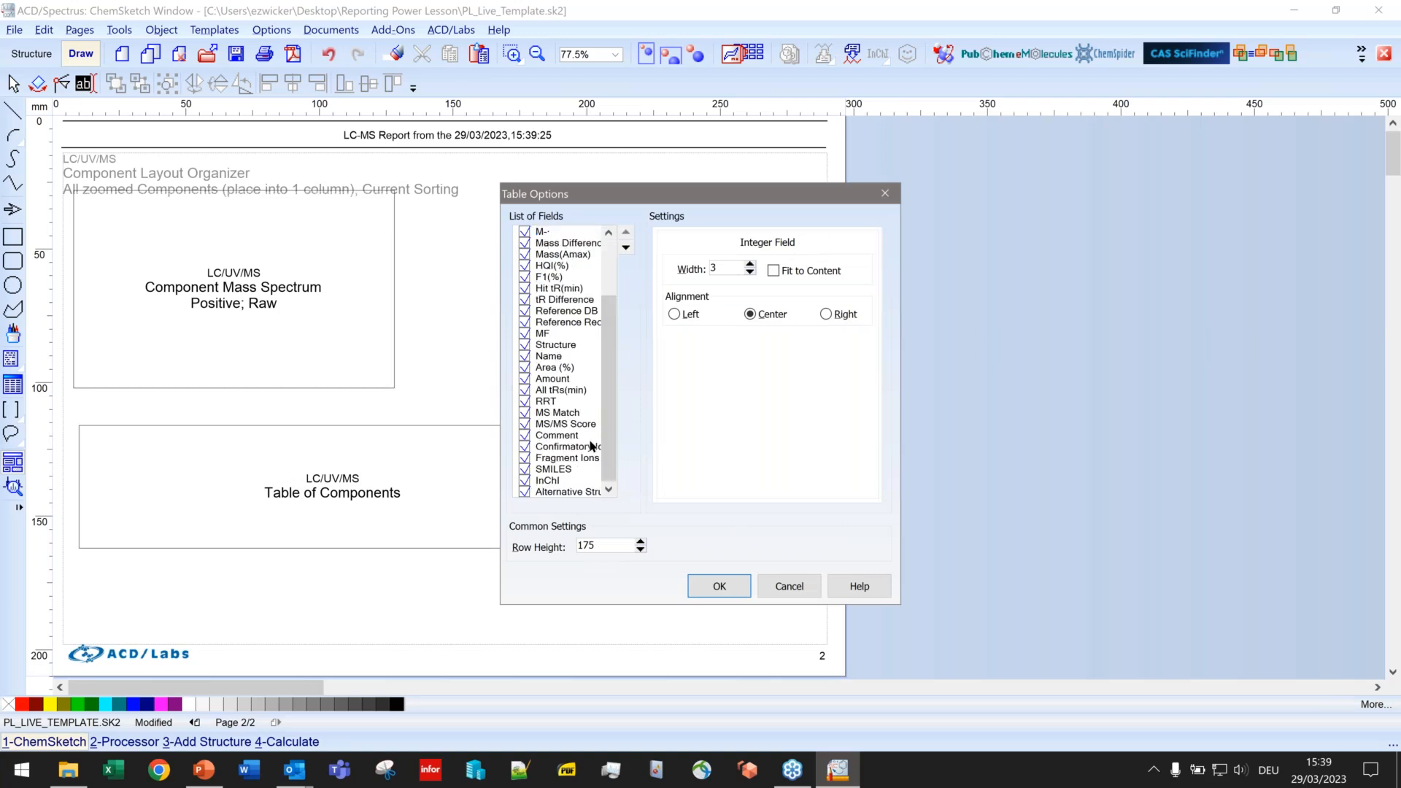
pyautogui.click(525, 490)
pyautogui.click(524, 480)
pyautogui.click(524, 469)
pyautogui.click(524, 458)
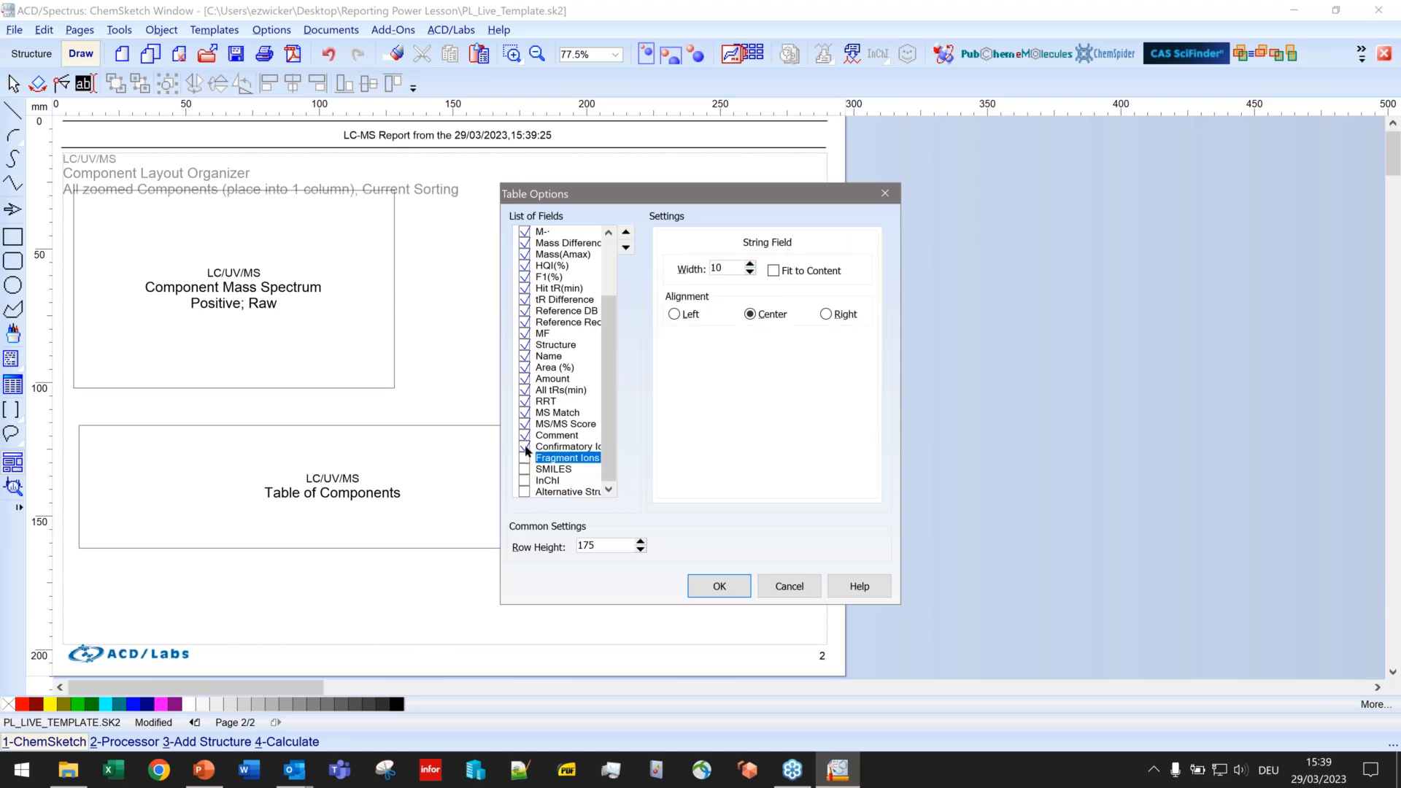
pyautogui.click(524, 447)
pyautogui.click(524, 435)
pyautogui.click(524, 424)
pyautogui.click(524, 412)
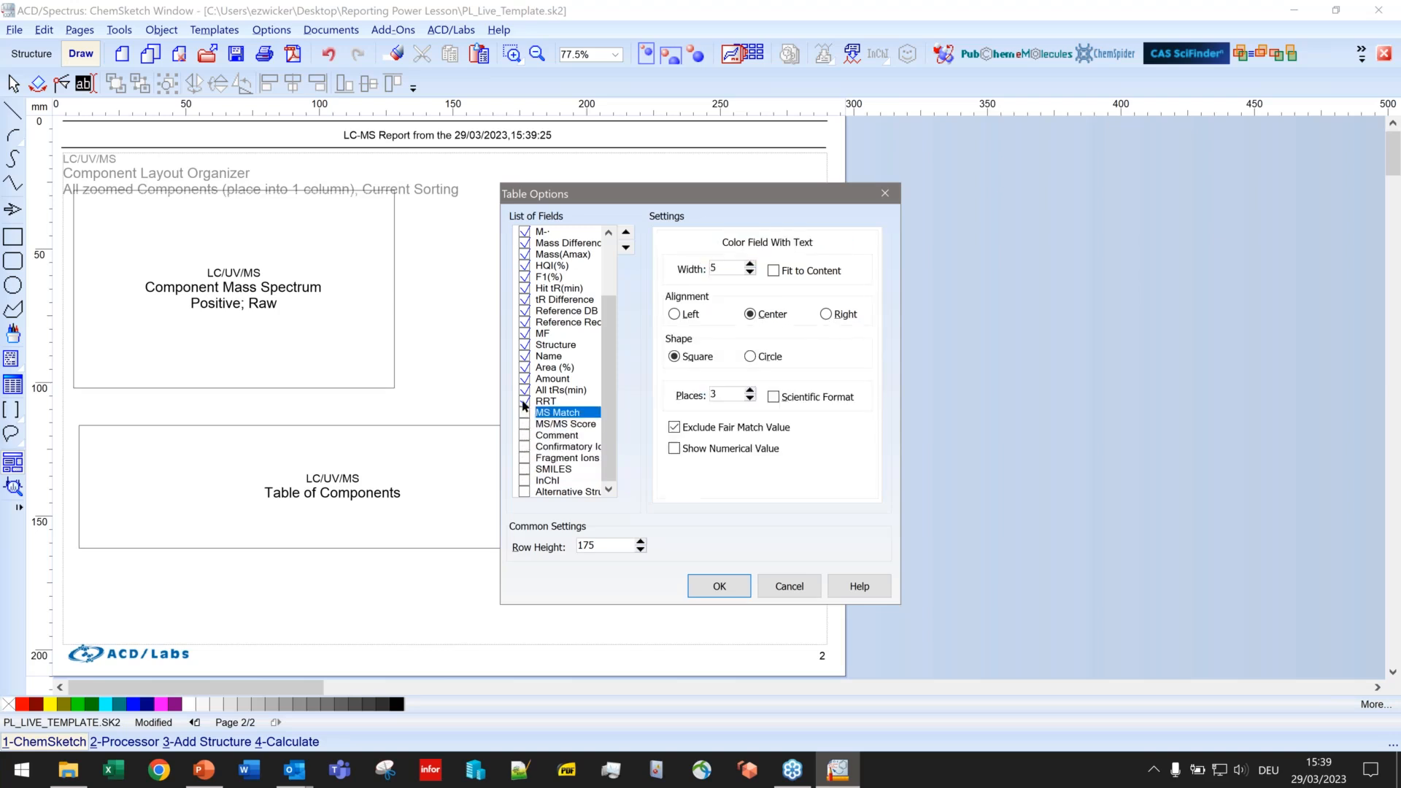
pyautogui.click(524, 401)
pyautogui.click(524, 389)
pyautogui.click(524, 379)
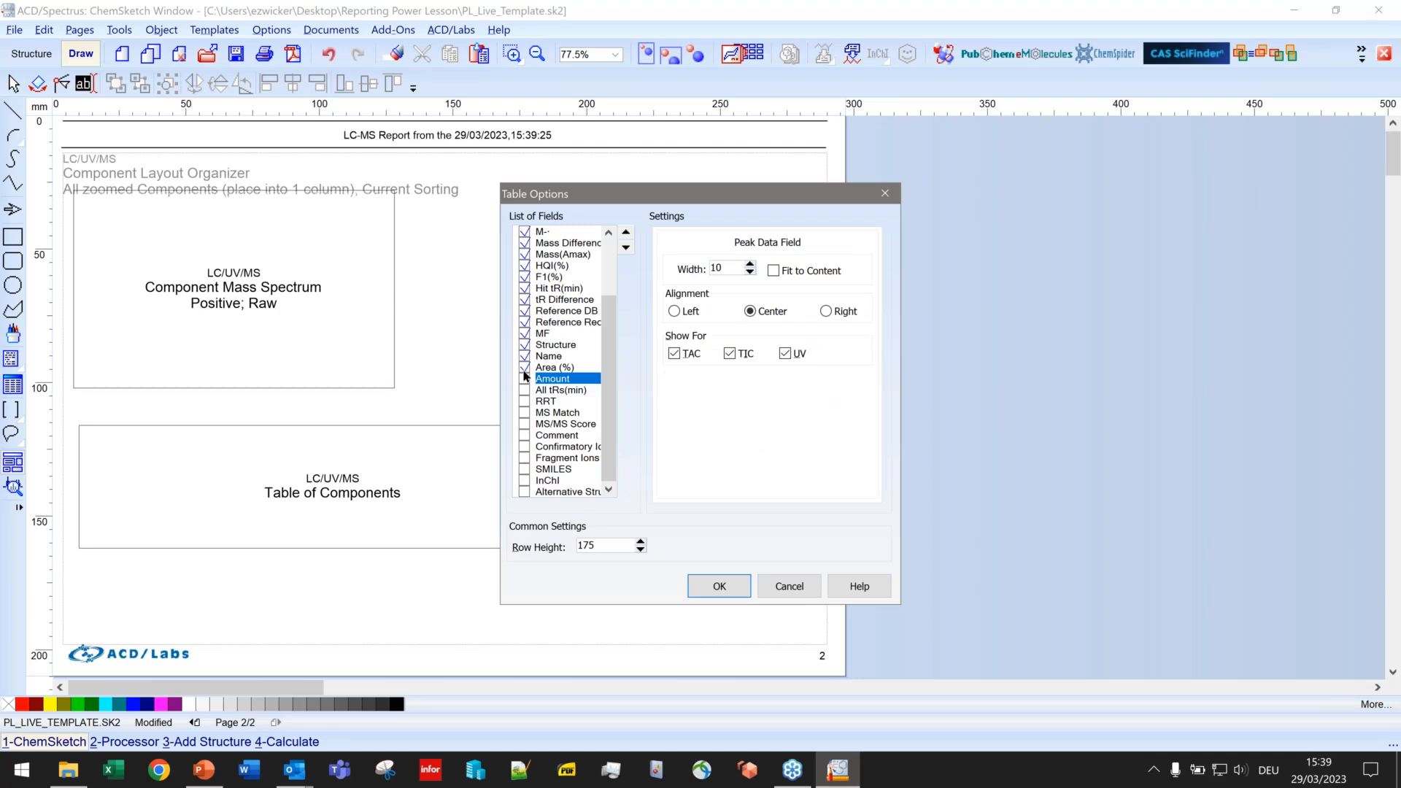
pyautogui.click(524, 366)
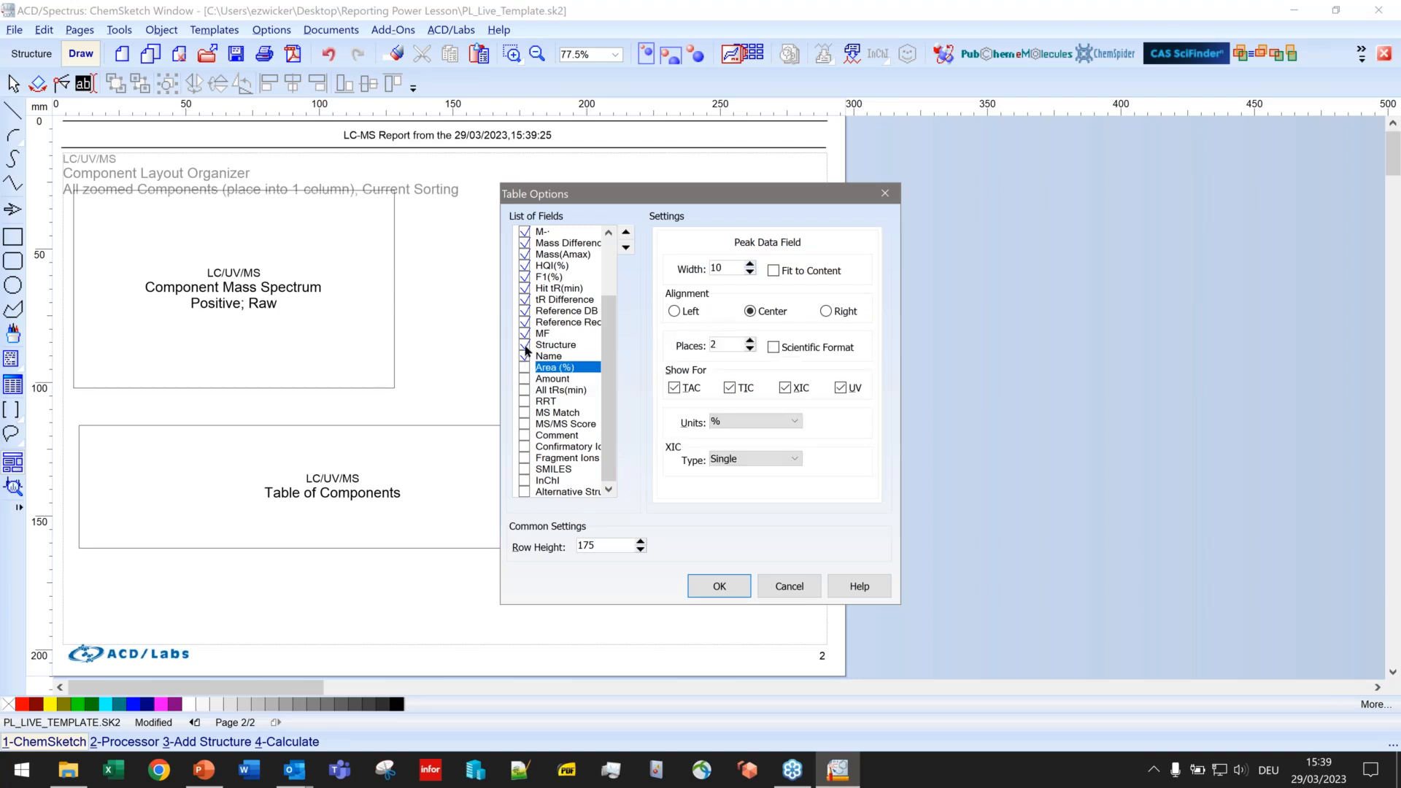
# Step: Exclude the Structure field and all fields from Mass(Amax) through the Reference fields, keeping MF and Name
pyautogui.click(524, 344)
pyautogui.click(524, 322)
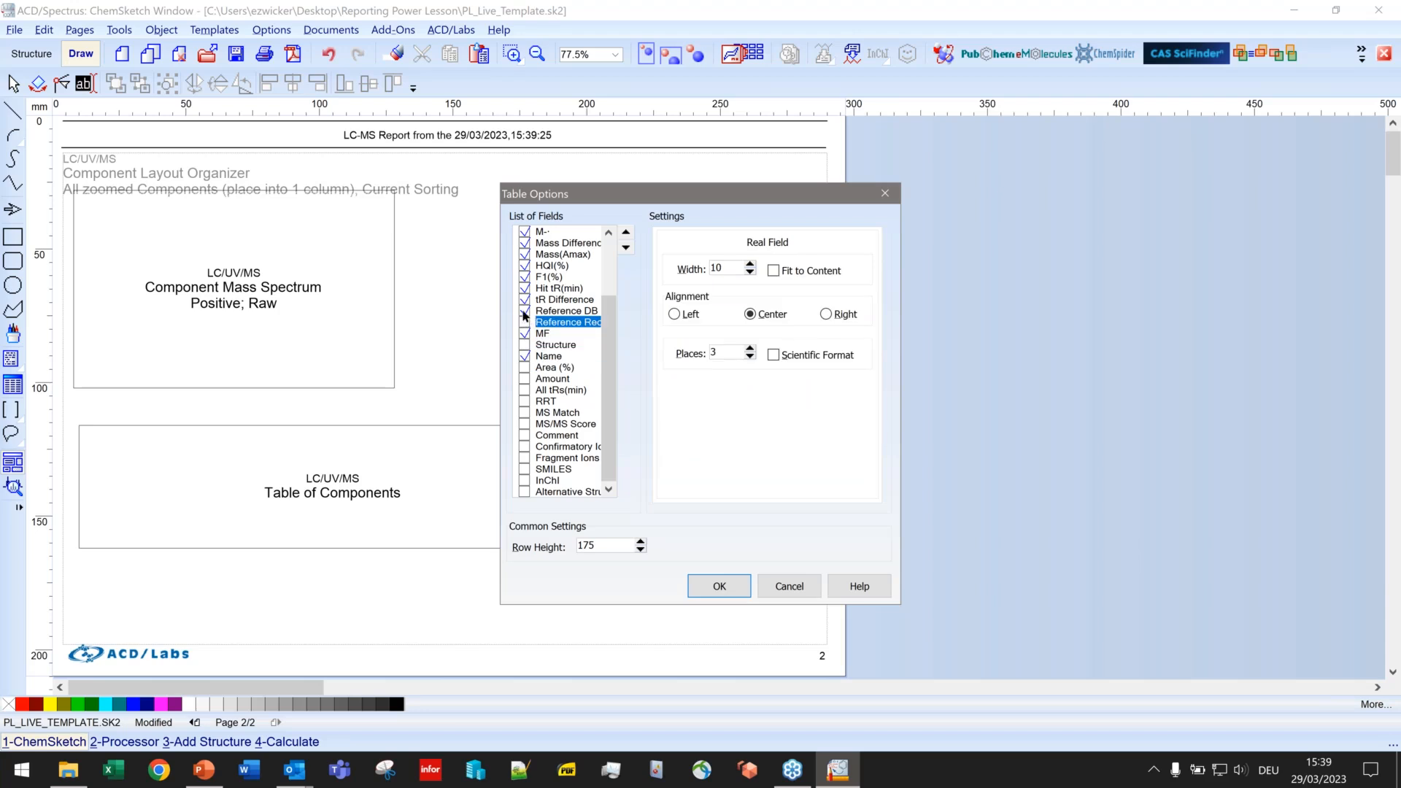
pyautogui.click(524, 310)
pyautogui.click(524, 299)
pyautogui.click(523, 288)
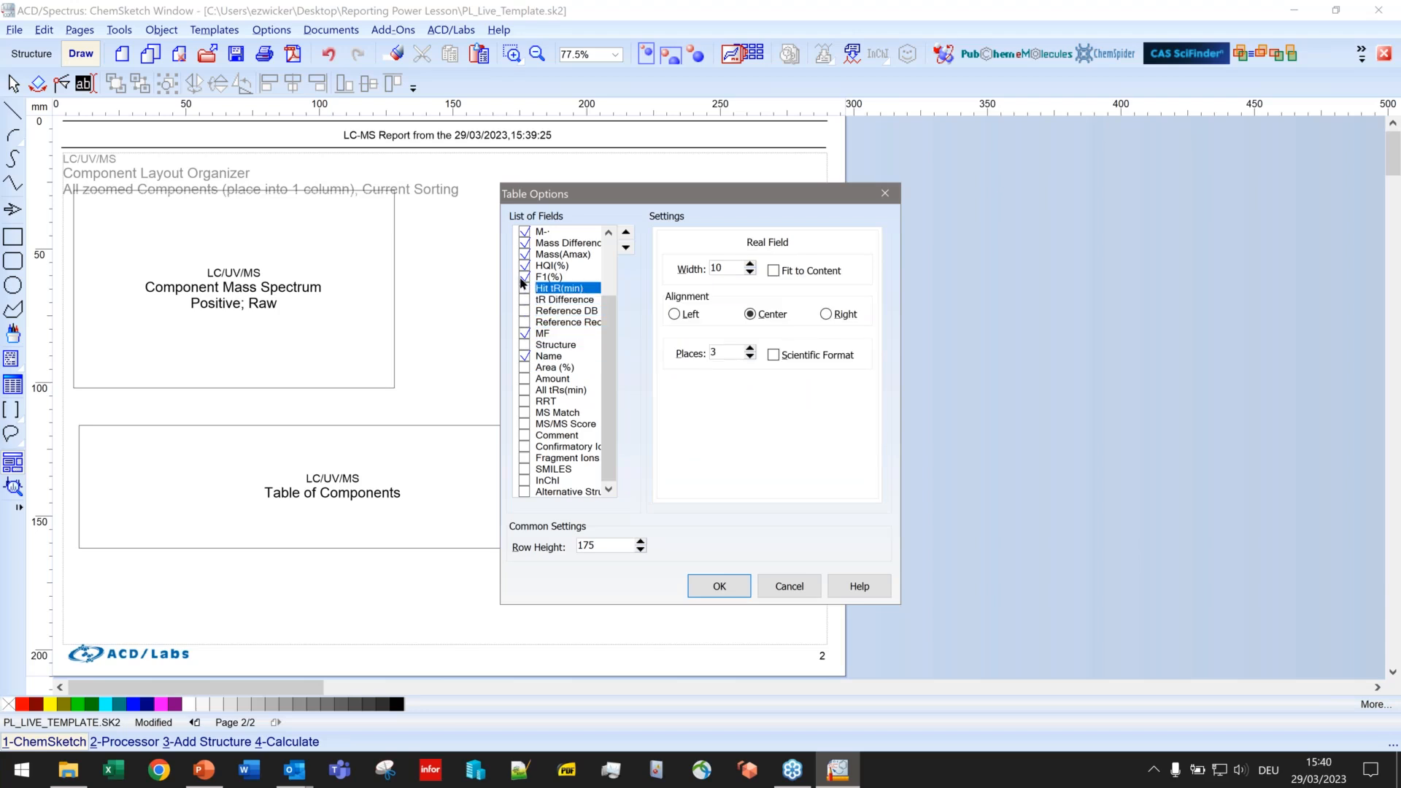
pyautogui.click(523, 277)
pyautogui.click(523, 265)
pyautogui.click(524, 254)
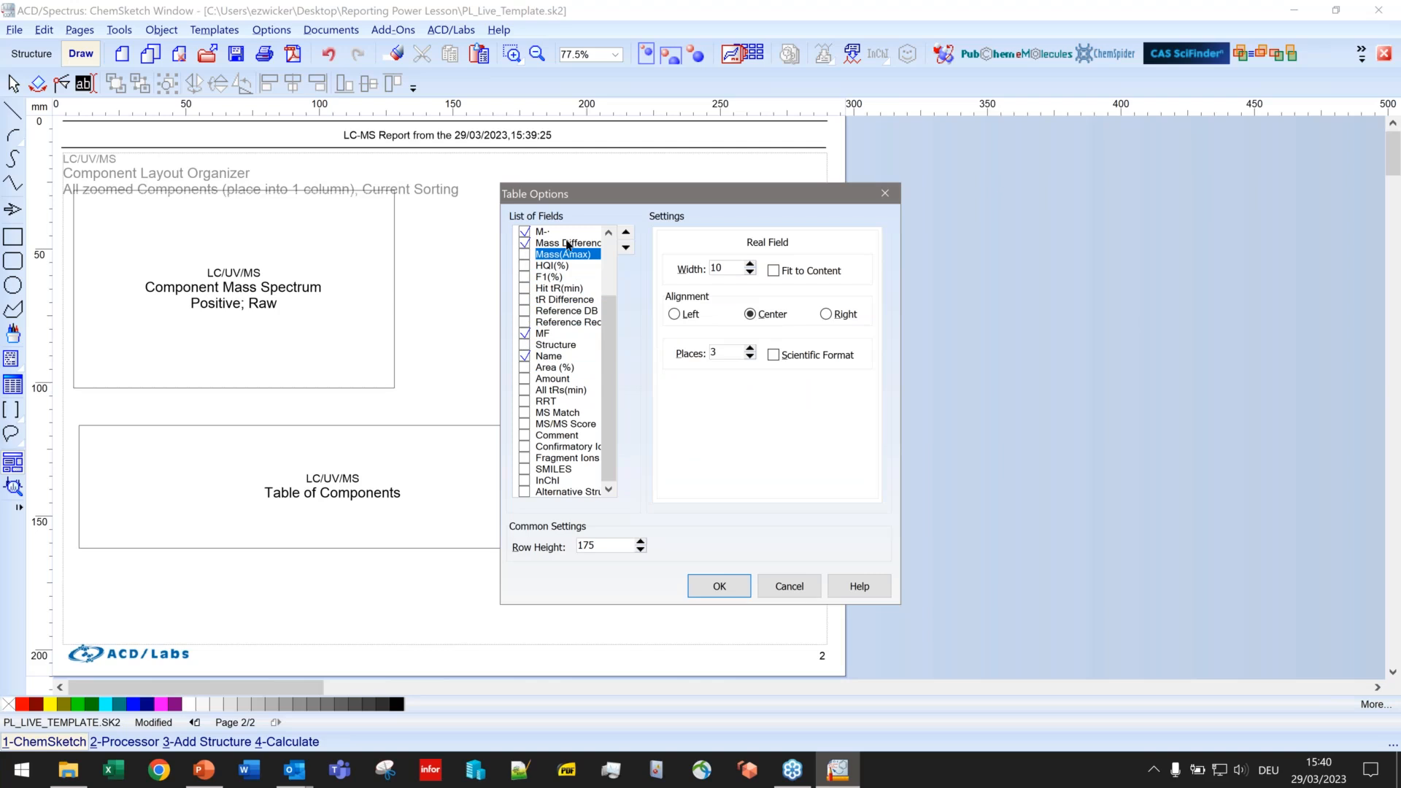
# Step: Exclude the M+·, M-·, [M-H]-, Component and No. fields and apply the table settings
pyautogui.click(610, 233)
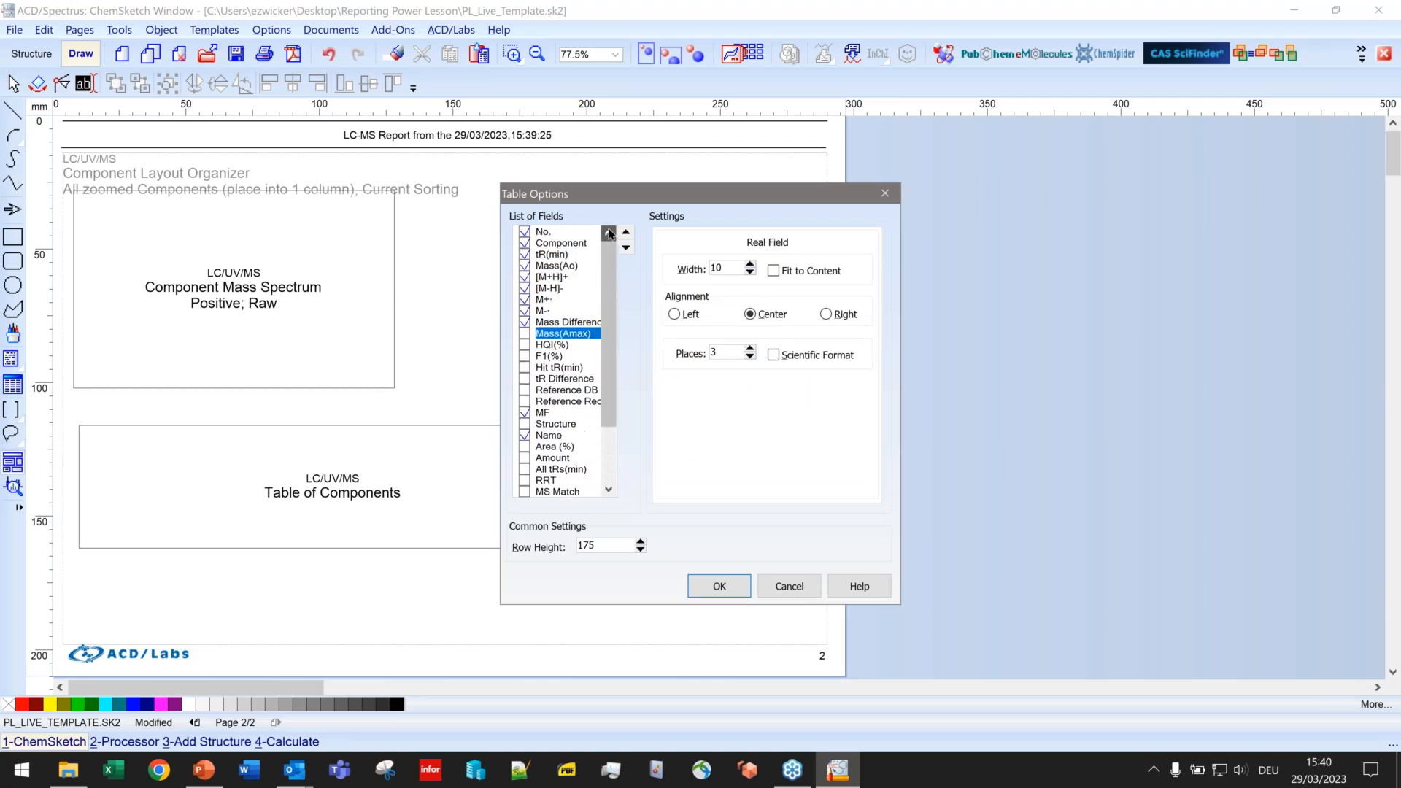
pyautogui.click(524, 299)
pyautogui.click(525, 312)
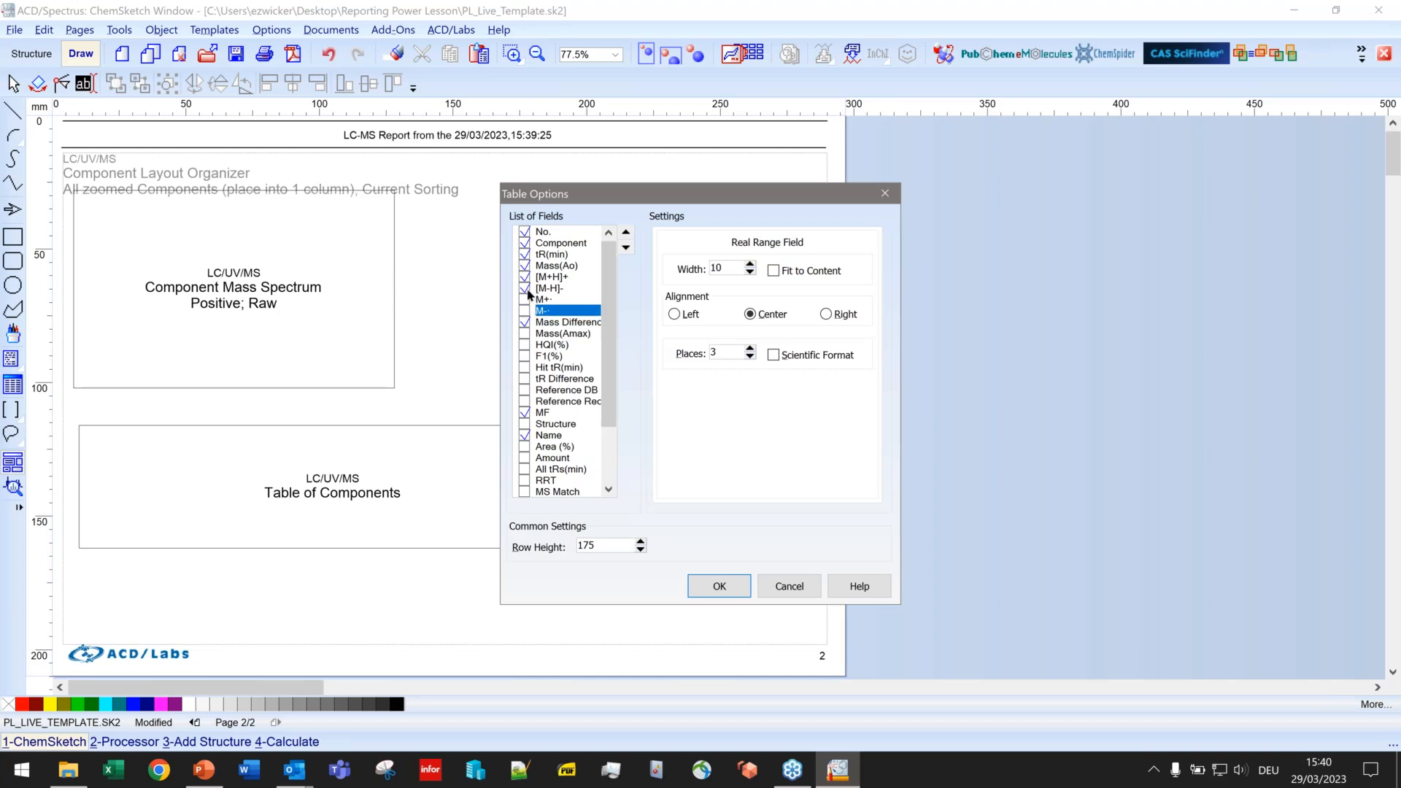
pyautogui.click(527, 289)
pyautogui.click(524, 243)
pyautogui.click(524, 231)
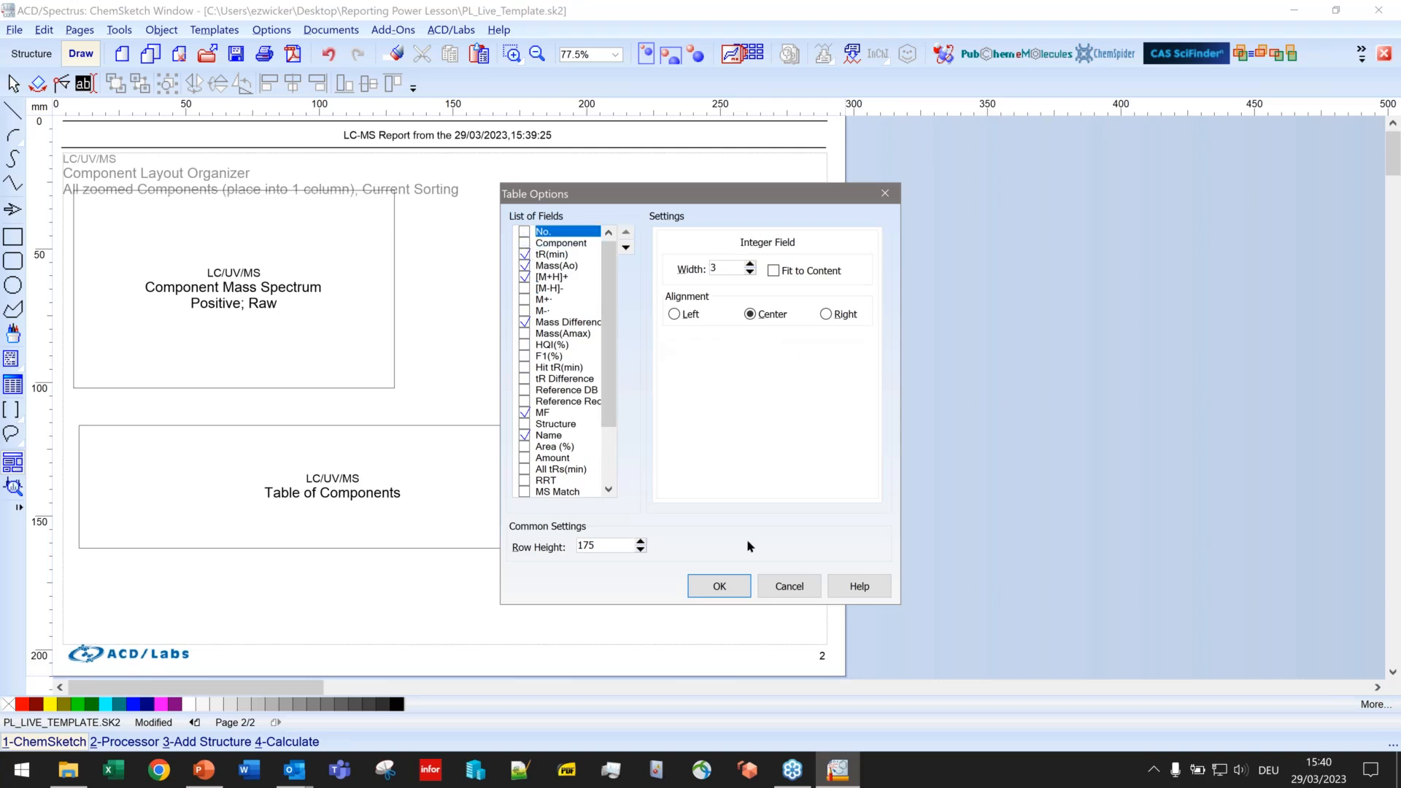
pyautogui.click(733, 574)
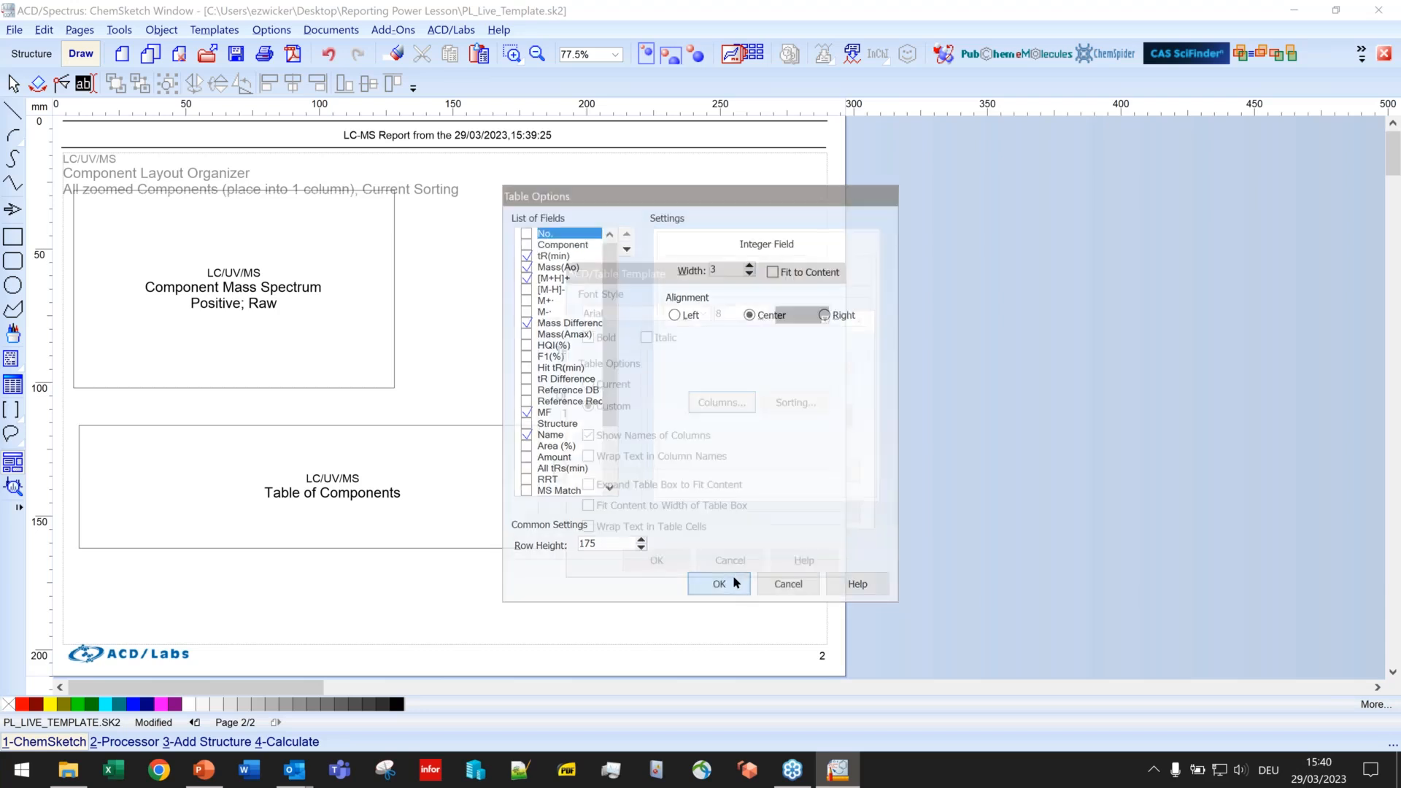
pyautogui.click(675, 512)
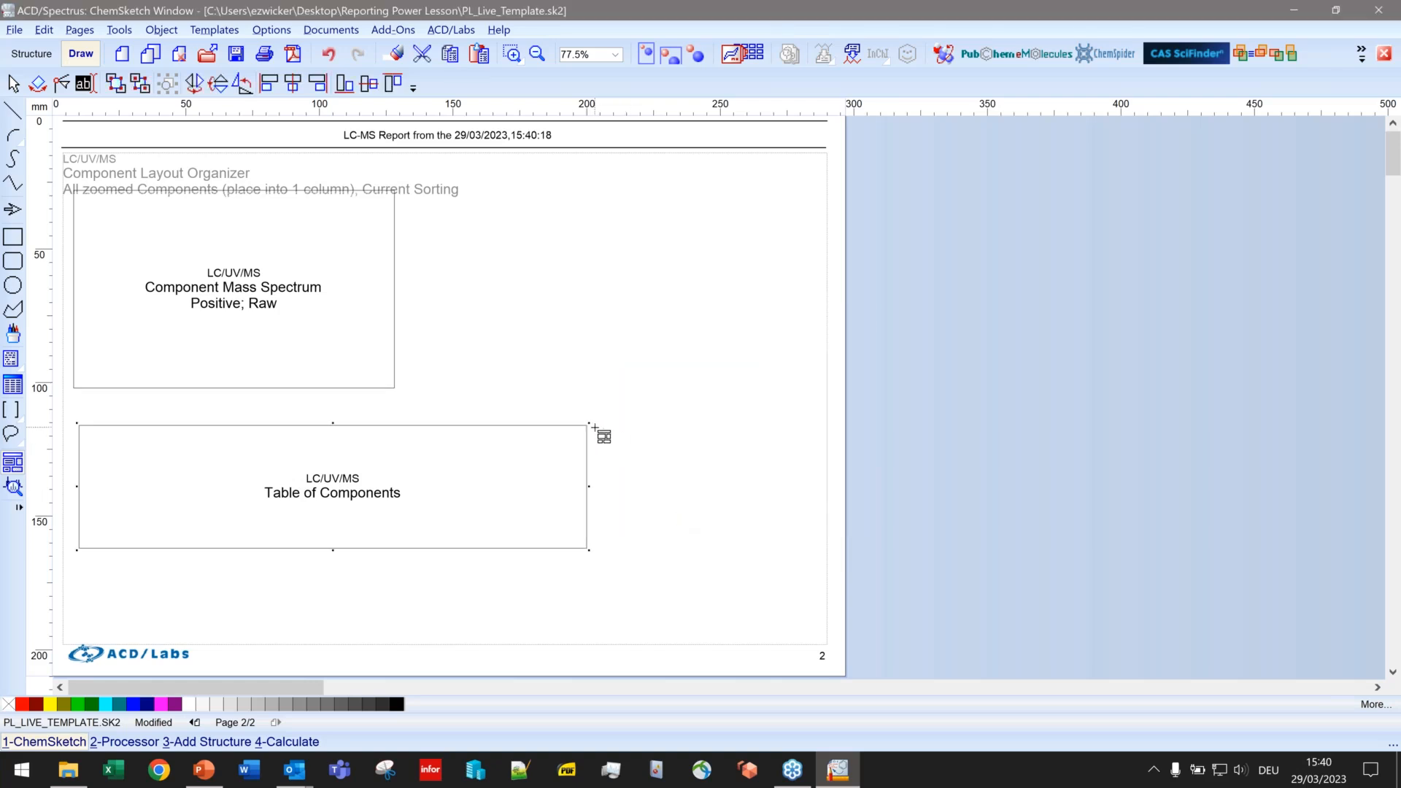
# Step: Add a Component Chemical Structure object about 82 by 68 mm beside the component table, with atom numbers hidden
pyautogui.moveTo(597, 425); pyautogui.dragTo(816, 606)
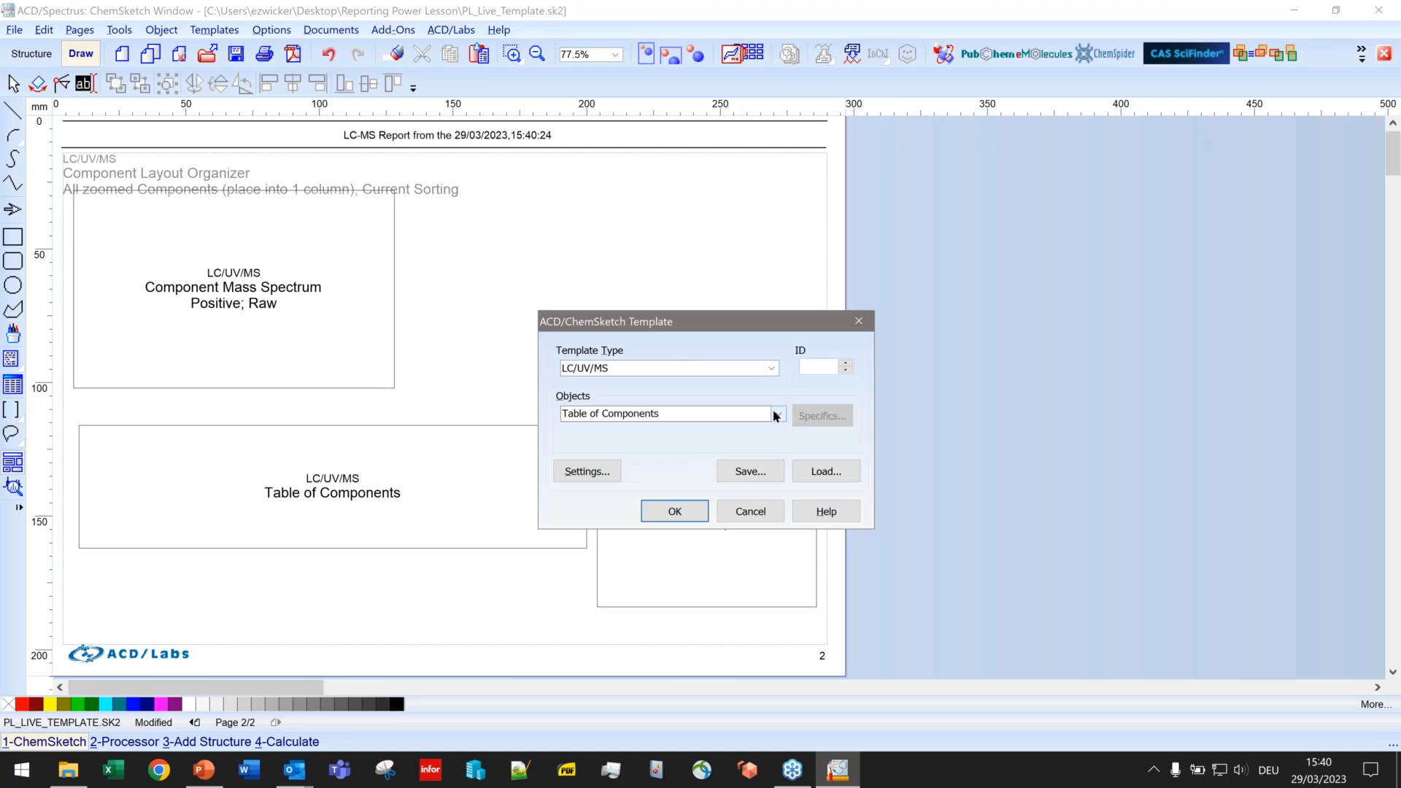
pyautogui.click(775, 409)
pyautogui.click(657, 146)
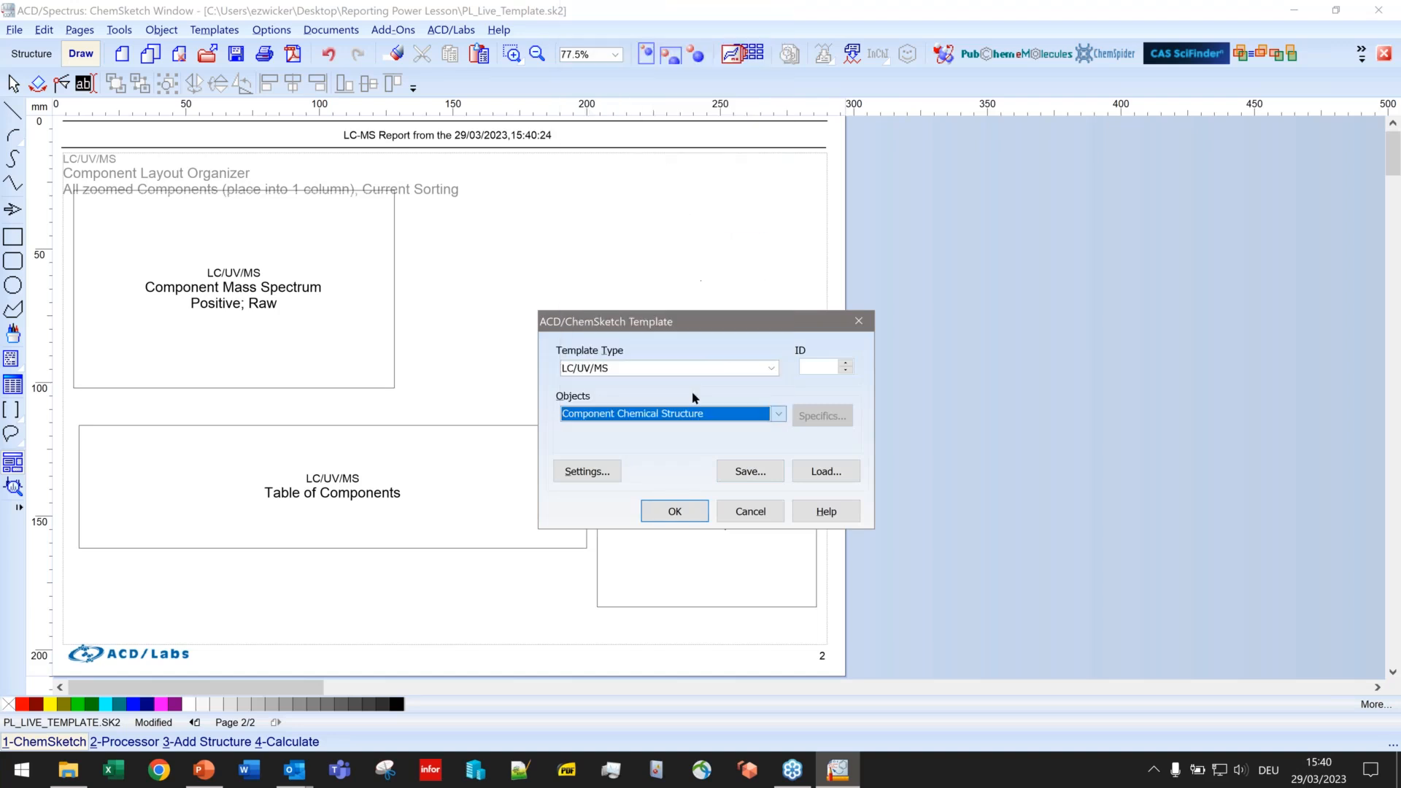
pyautogui.click(617, 475)
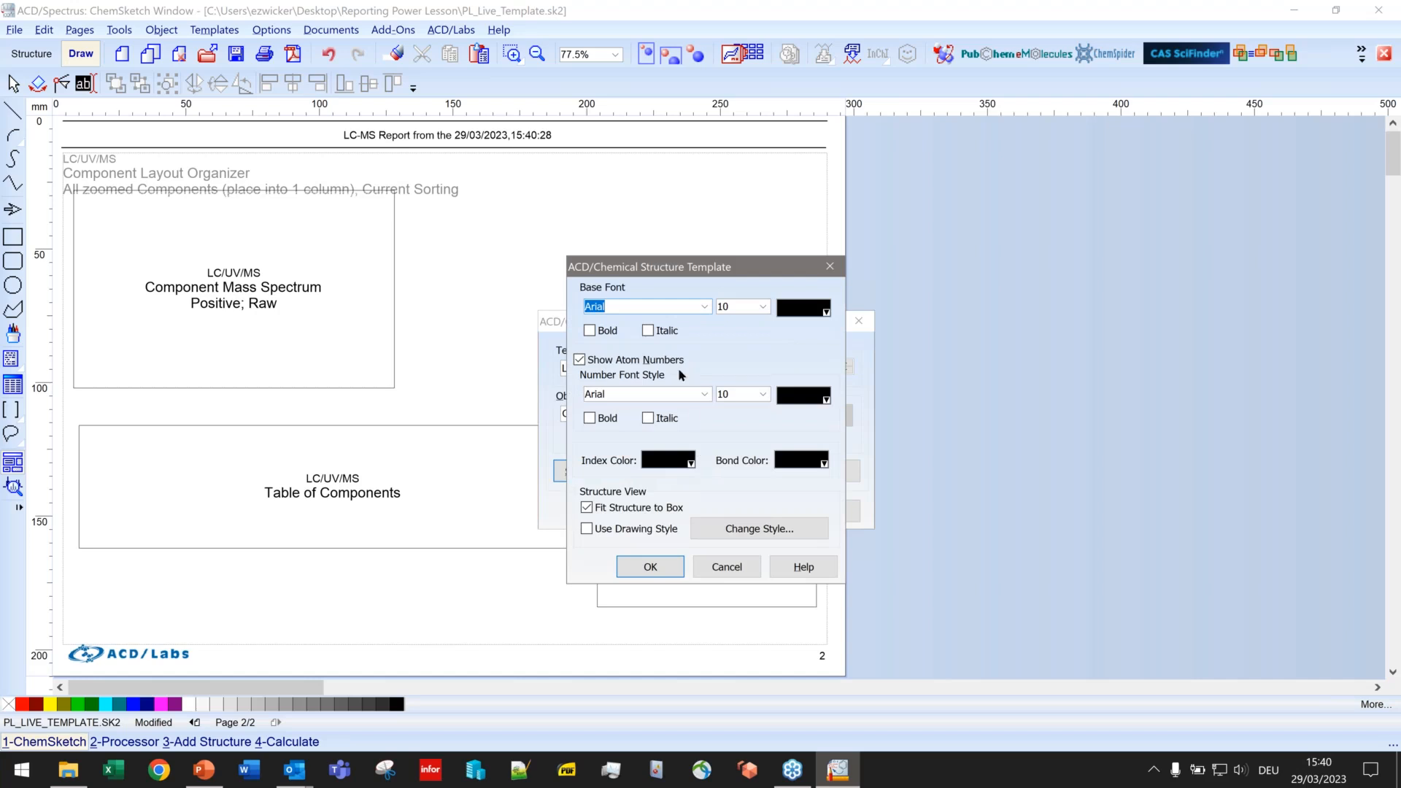
pyautogui.click(578, 363)
pyautogui.click(580, 362)
pyautogui.click(652, 567)
pyautogui.click(648, 511)
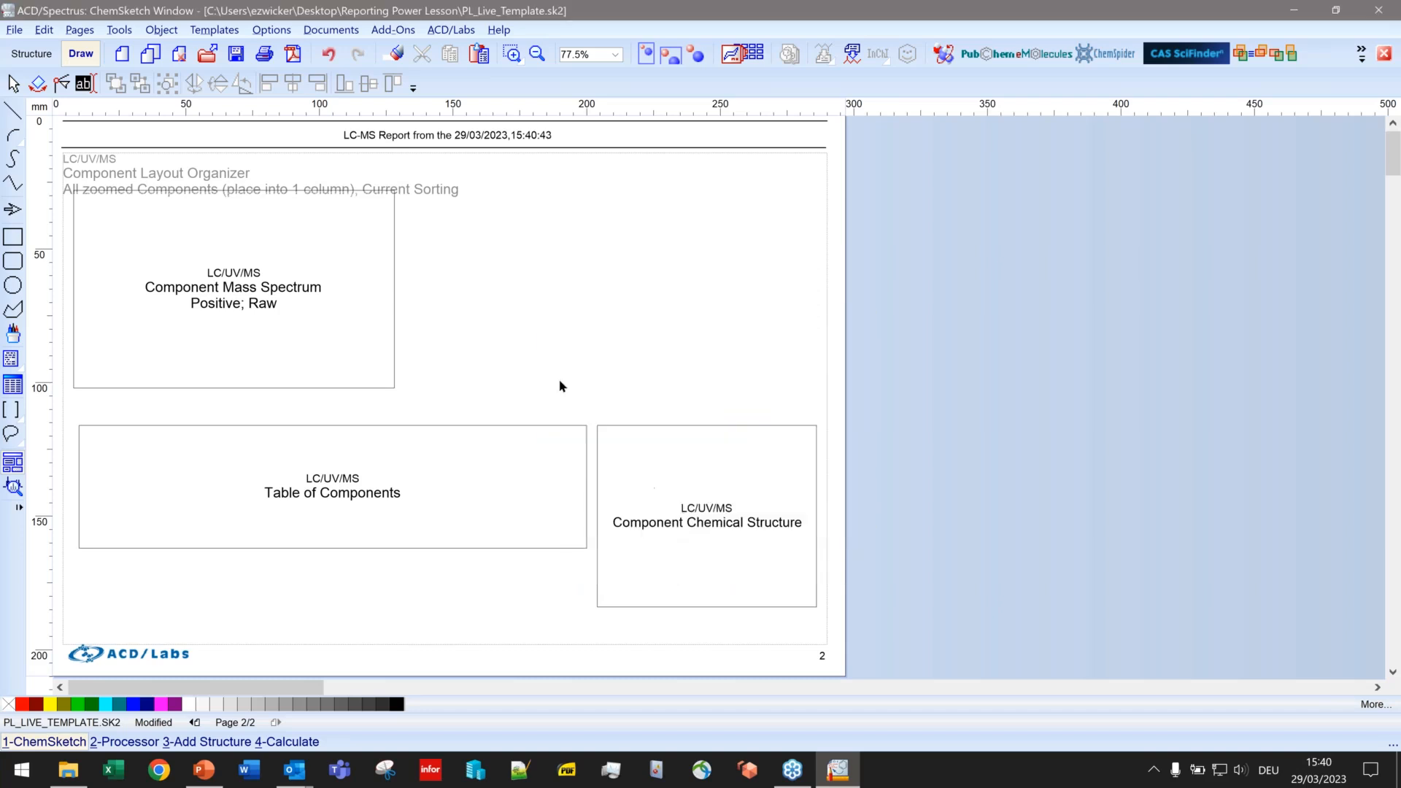
# Step: Save the template and generate the W1_COL2_10_70_S5 report from it in the Processor window
pyautogui.click(12, 80)
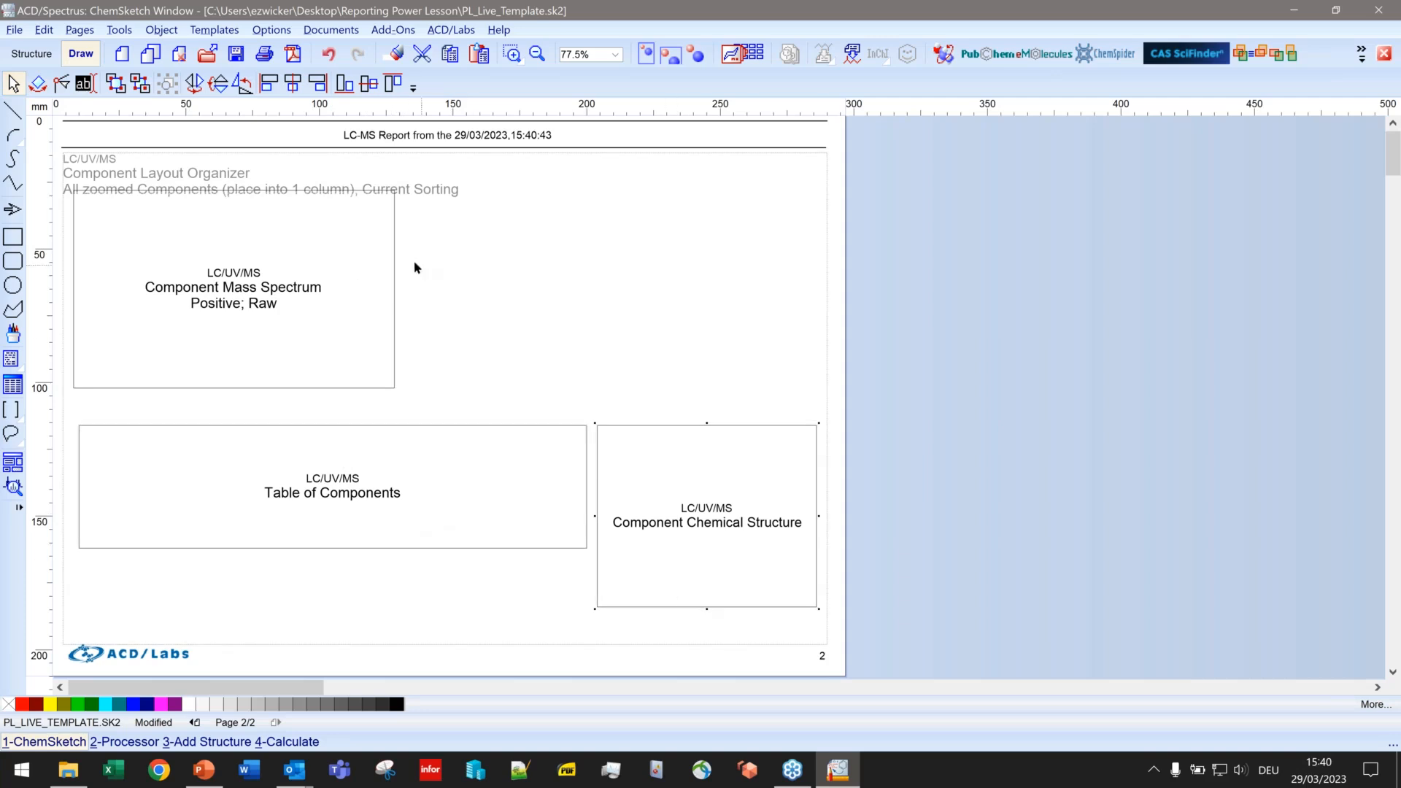
pyautogui.click(236, 53)
pyautogui.click(125, 741)
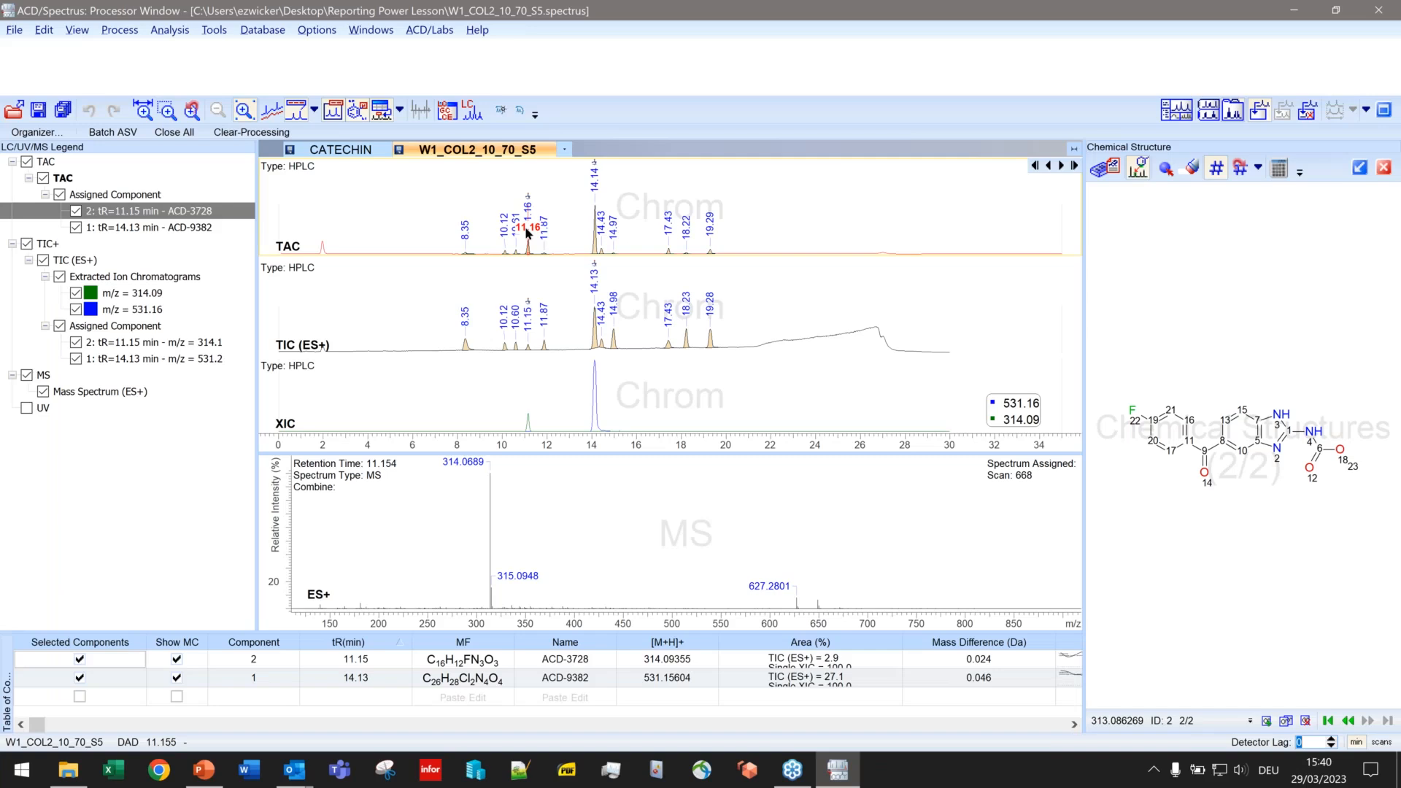
pyautogui.click(560, 62)
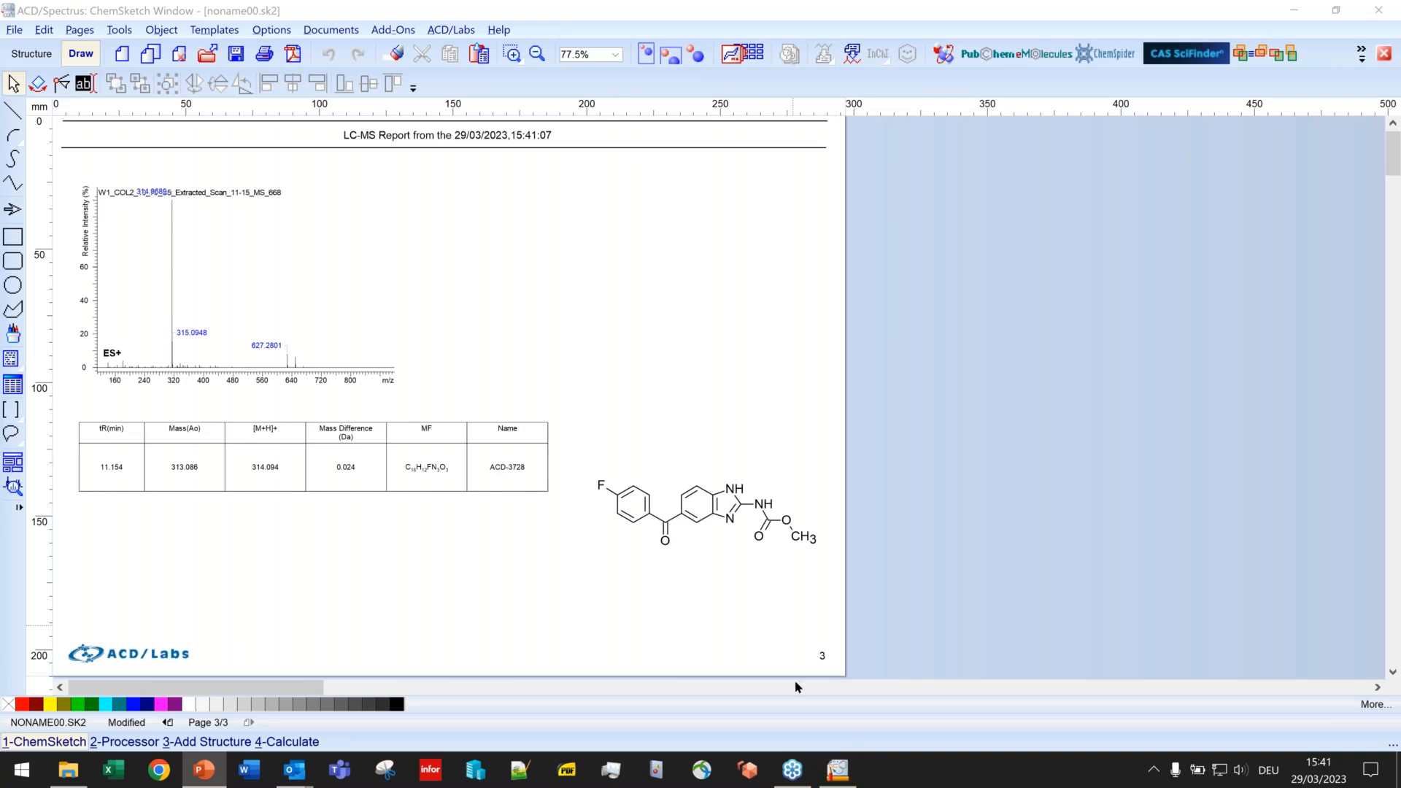
pyautogui.click(836, 770)
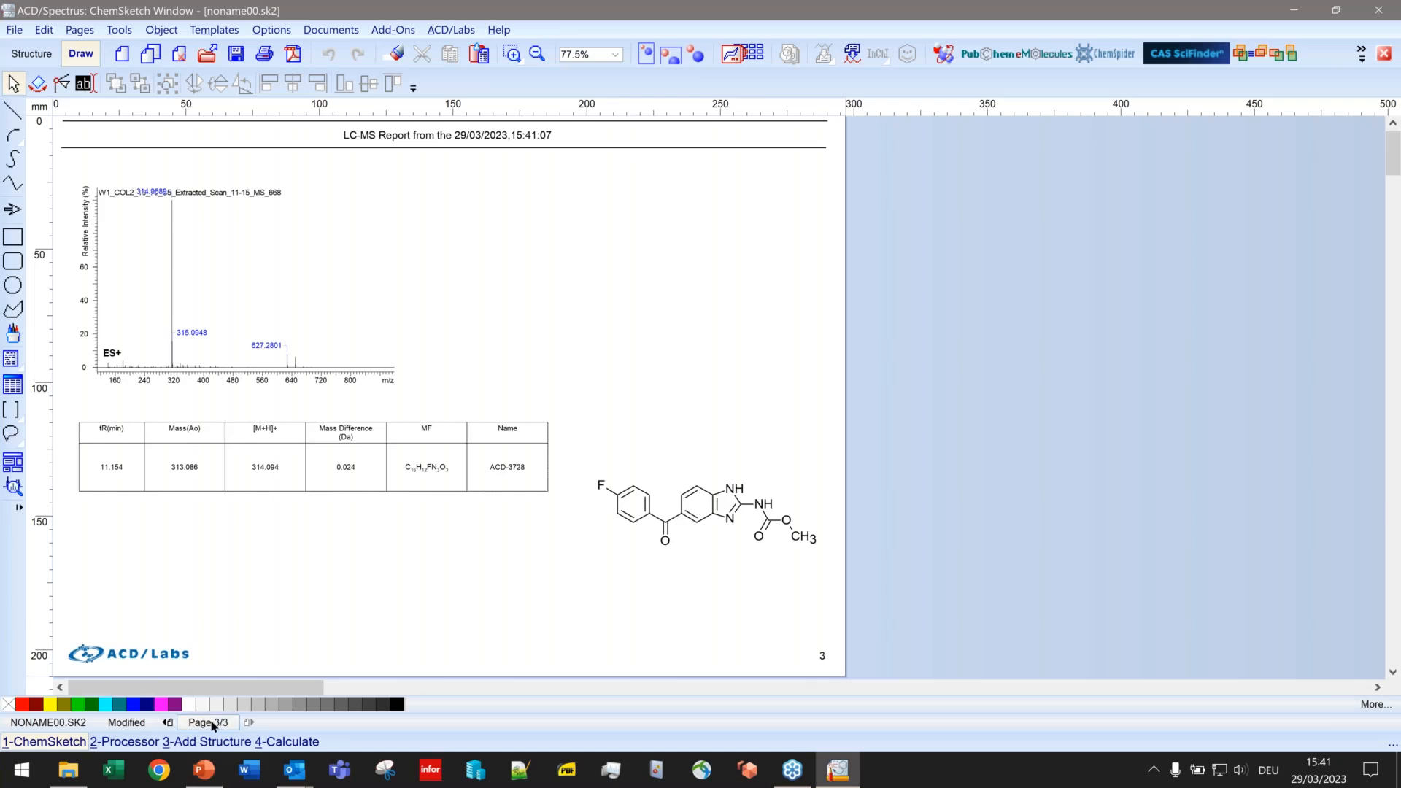
# Step: Review the generated report's overview page and component details page, then discard the report without saving
pyautogui.click(169, 723)
pyautogui.click(169, 723)
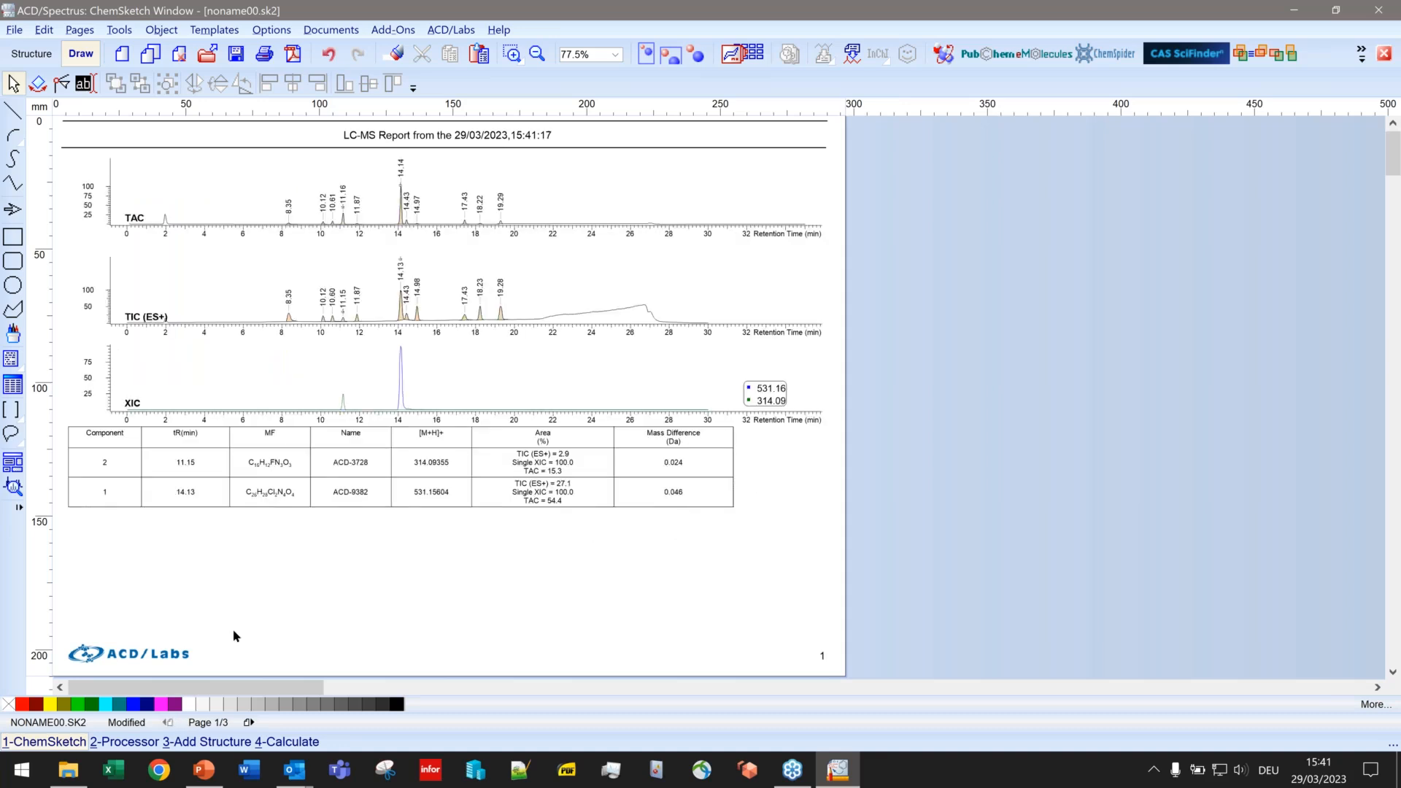
pyautogui.click(249, 723)
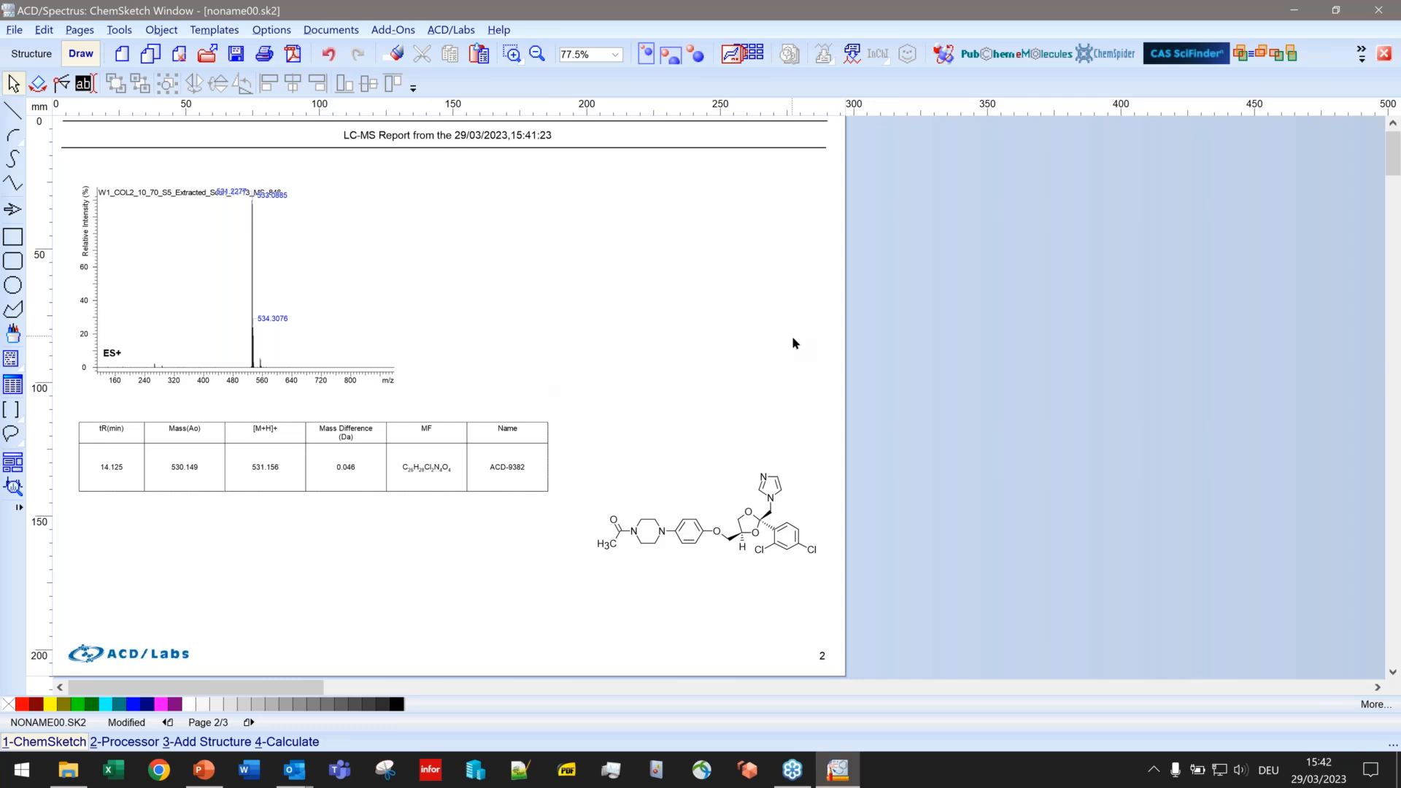
pyautogui.click(1389, 57)
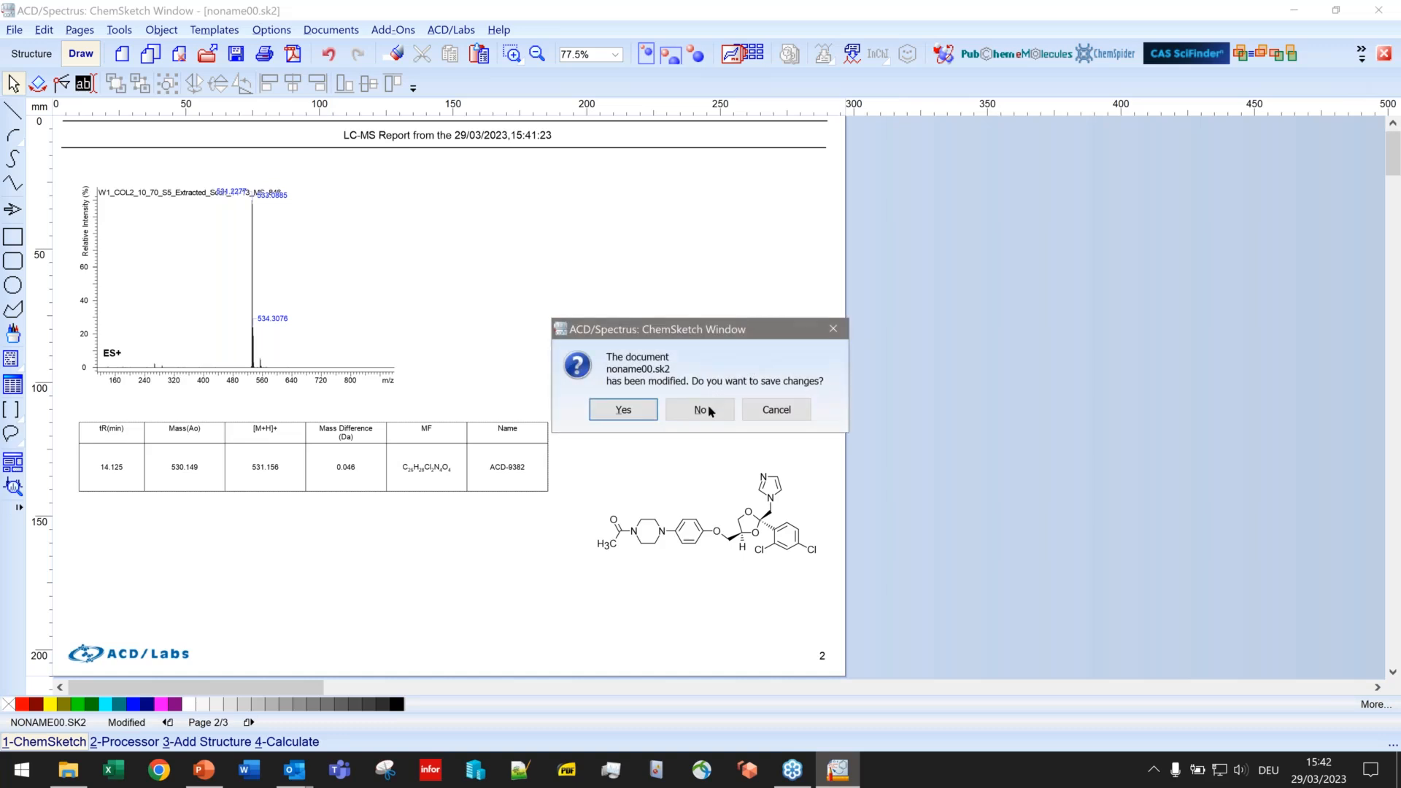
pyautogui.click(701, 410)
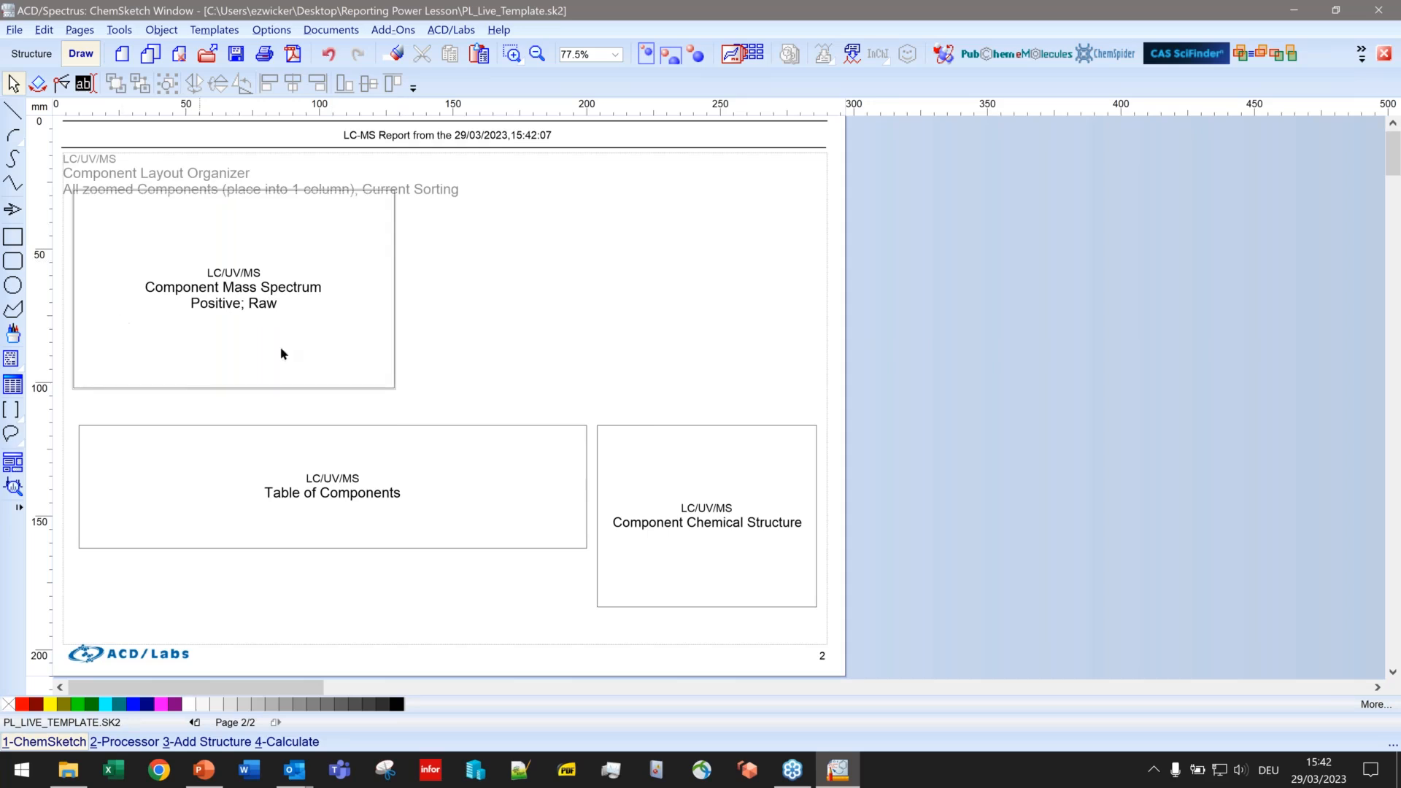
# Step: Switch the Component Mass Spectrum object's header information to custom and exclude the Short File Name entry
pyautogui.click(300, 310)
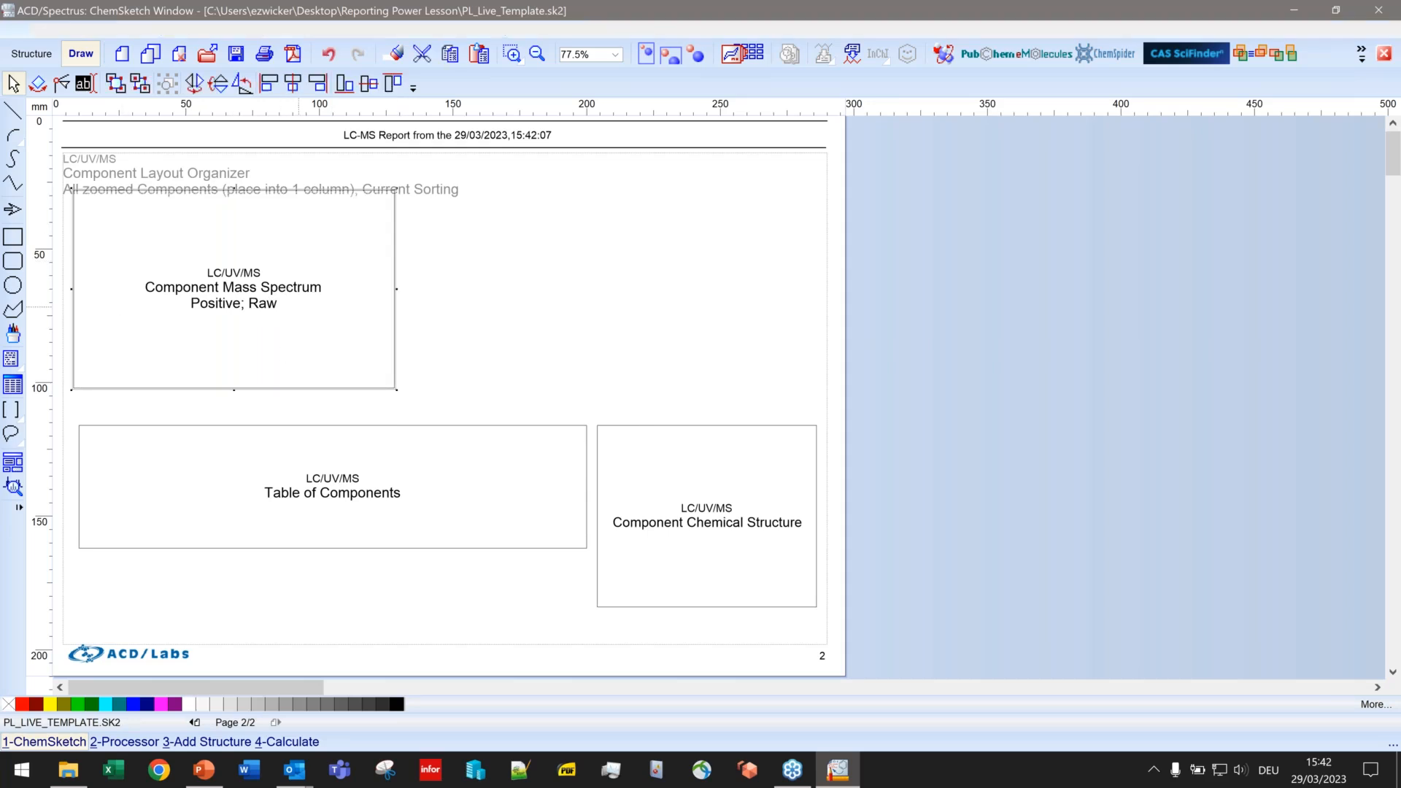
pyautogui.click(568, 471)
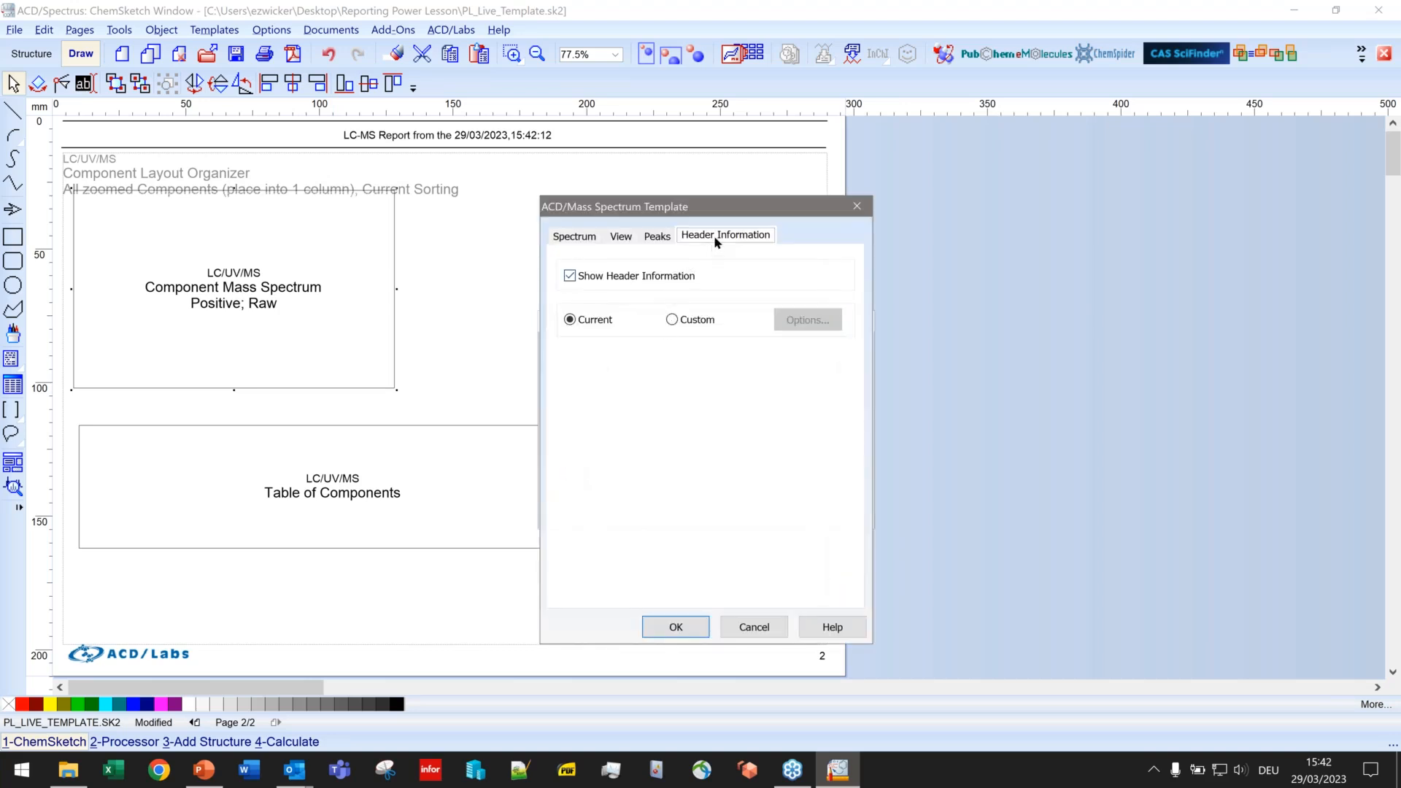
pyautogui.click(672, 319)
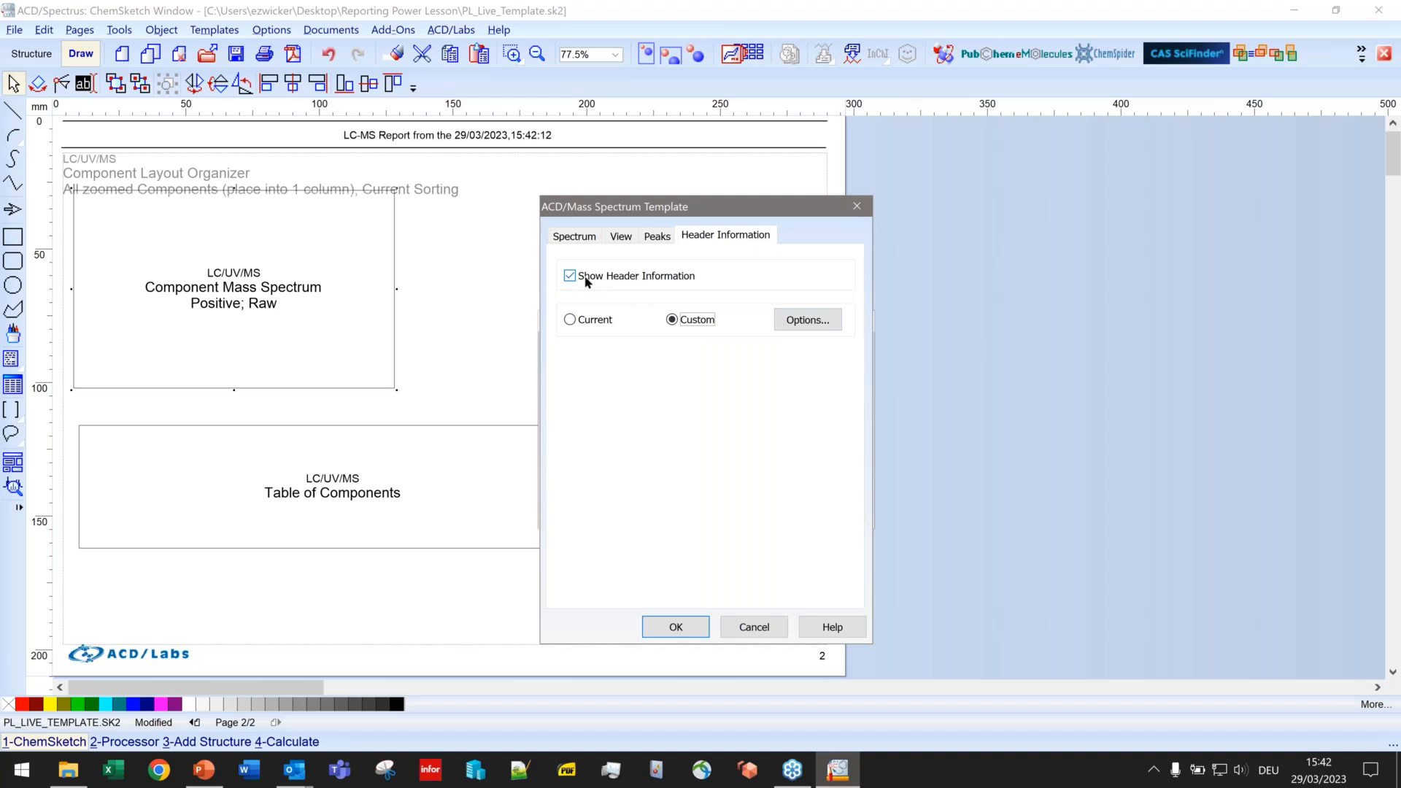
pyautogui.click(791, 323)
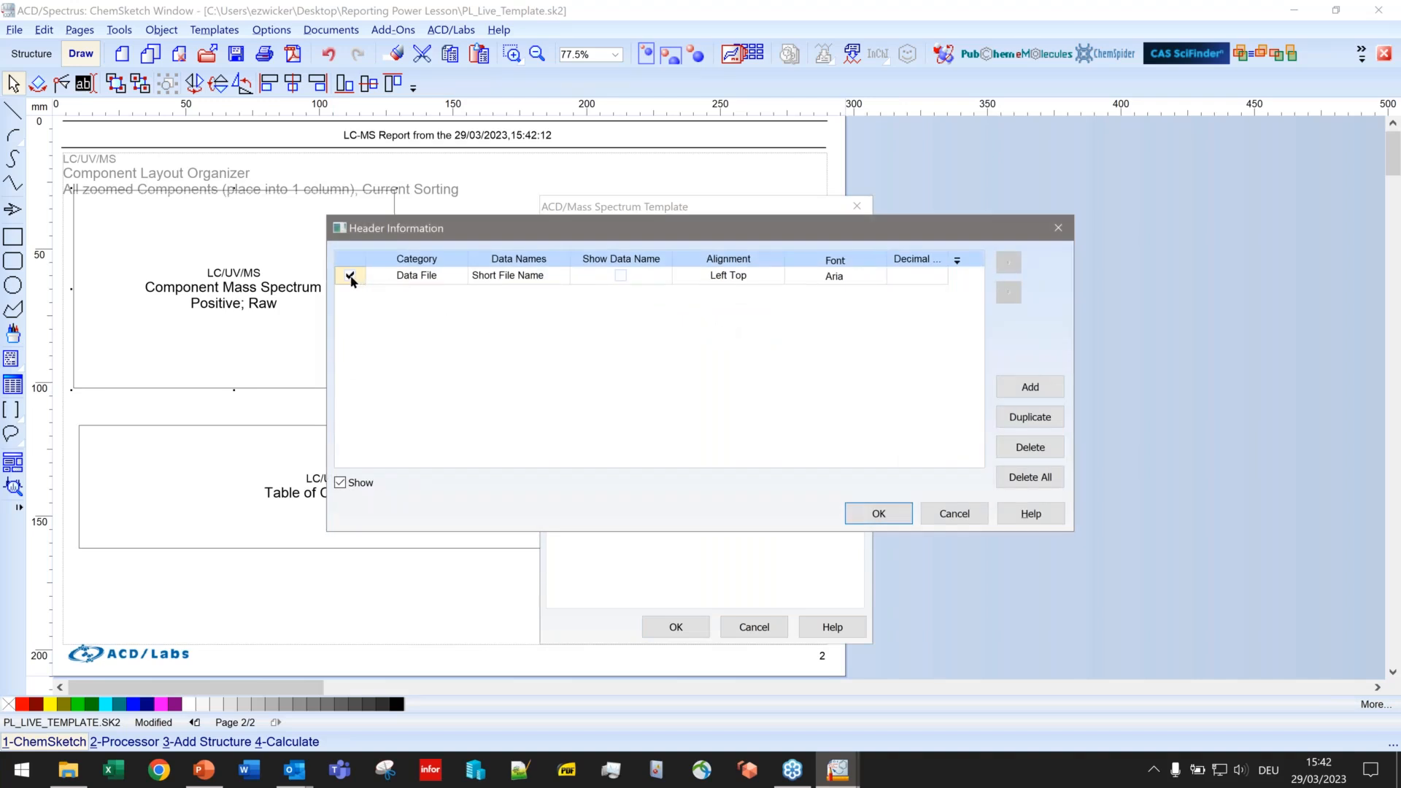
# Step: Add a header entry from the Parameters category for Retention Time and show its data name
pyautogui.click(1019, 386)
pyautogui.click(438, 294)
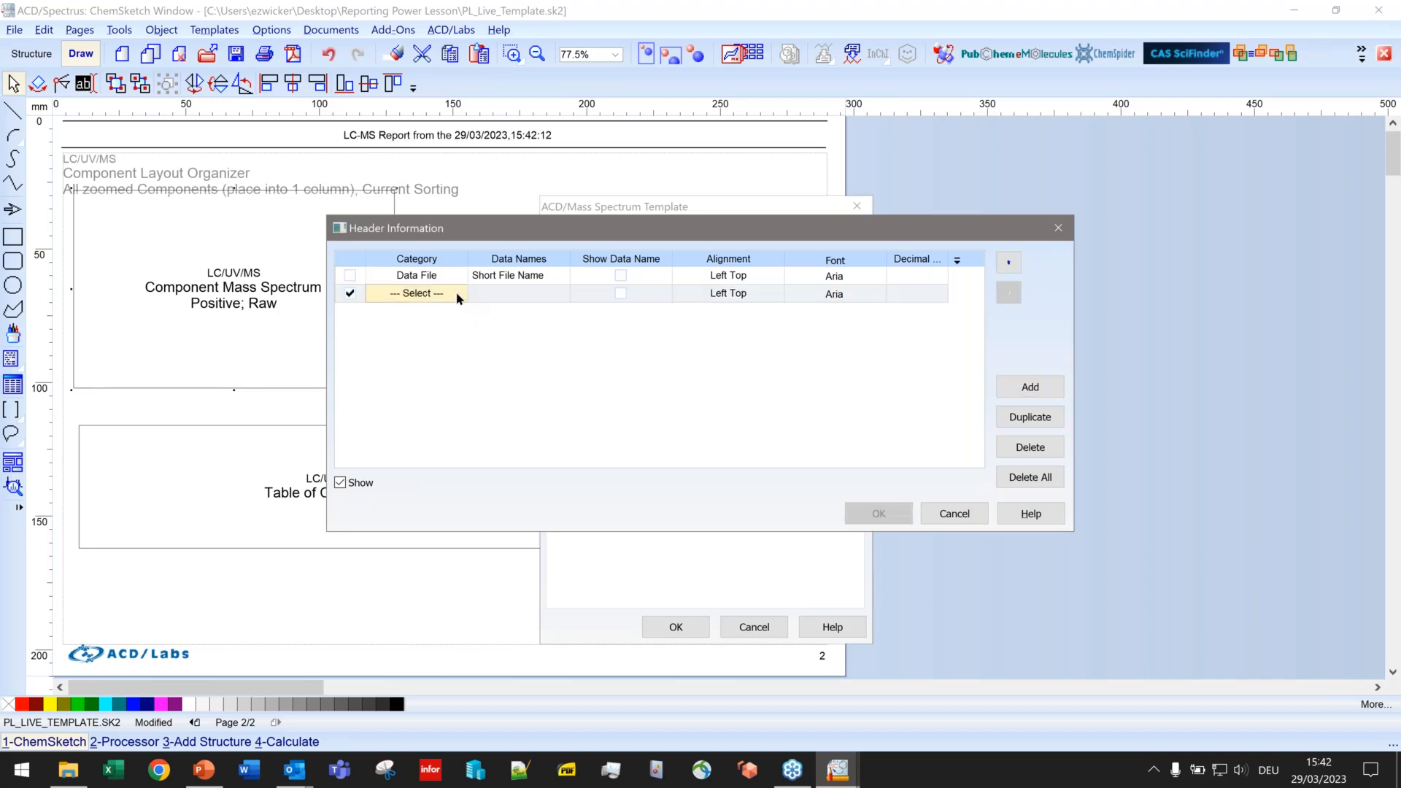
pyautogui.click(460, 297)
pyautogui.click(413, 323)
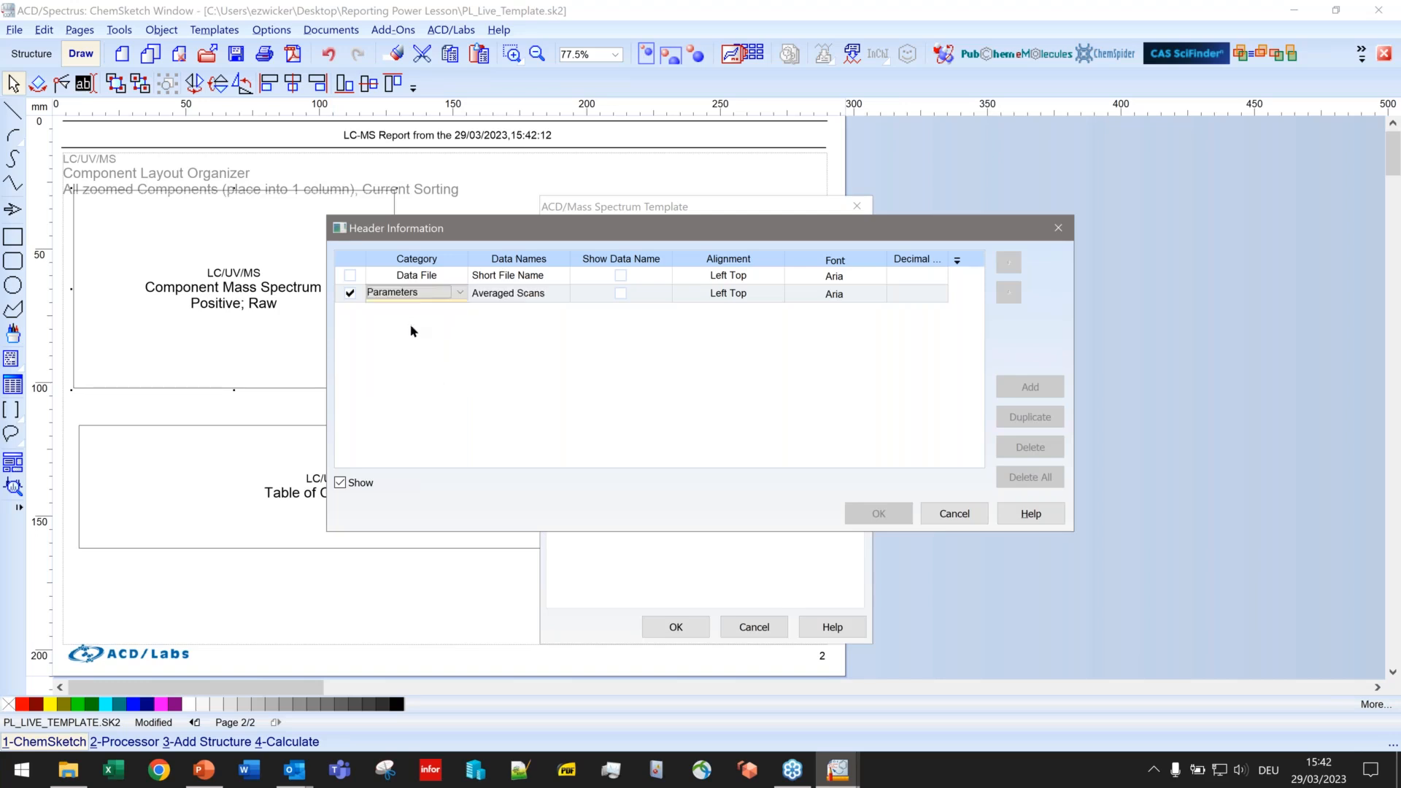
pyautogui.click(559, 298)
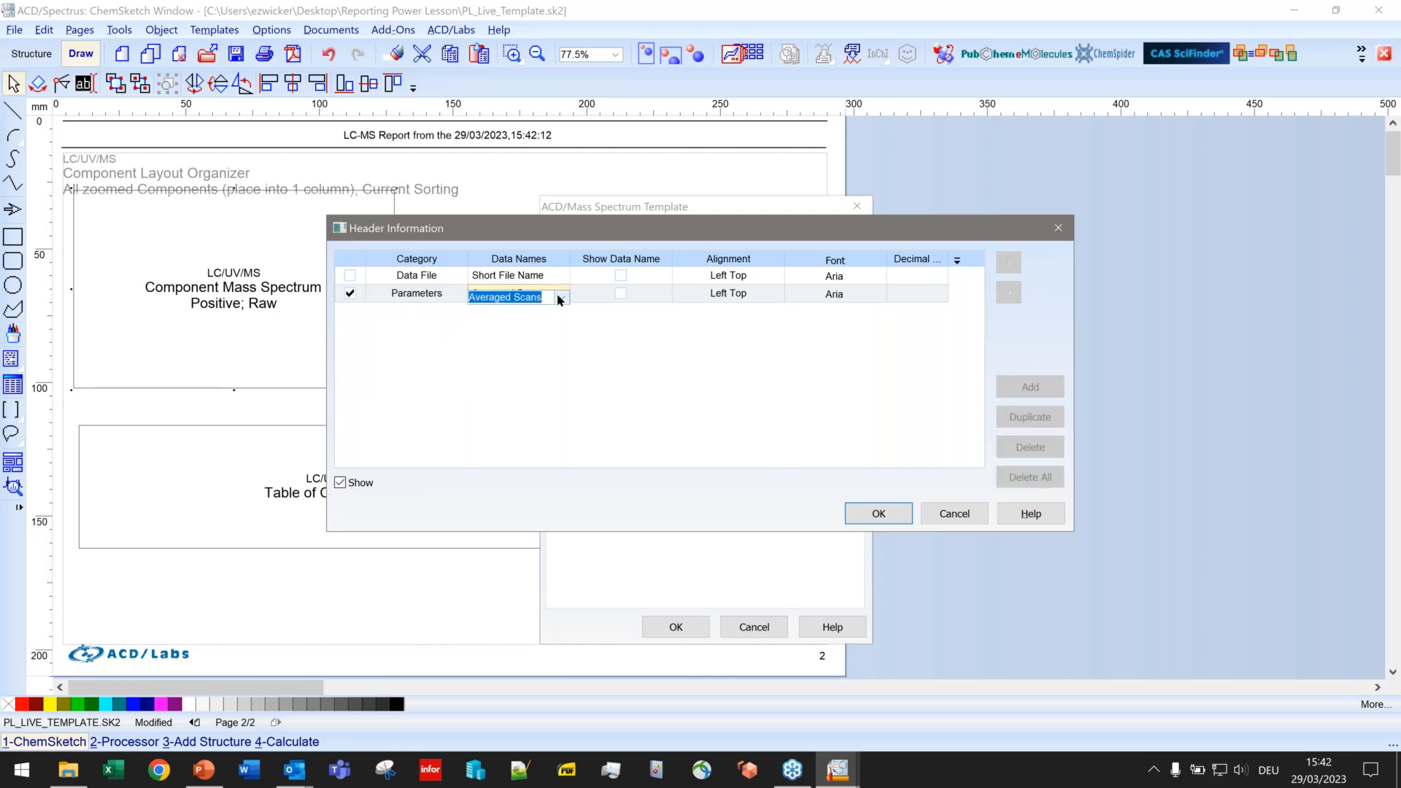
pyautogui.write('Retention Time')
pyautogui.click(620, 293)
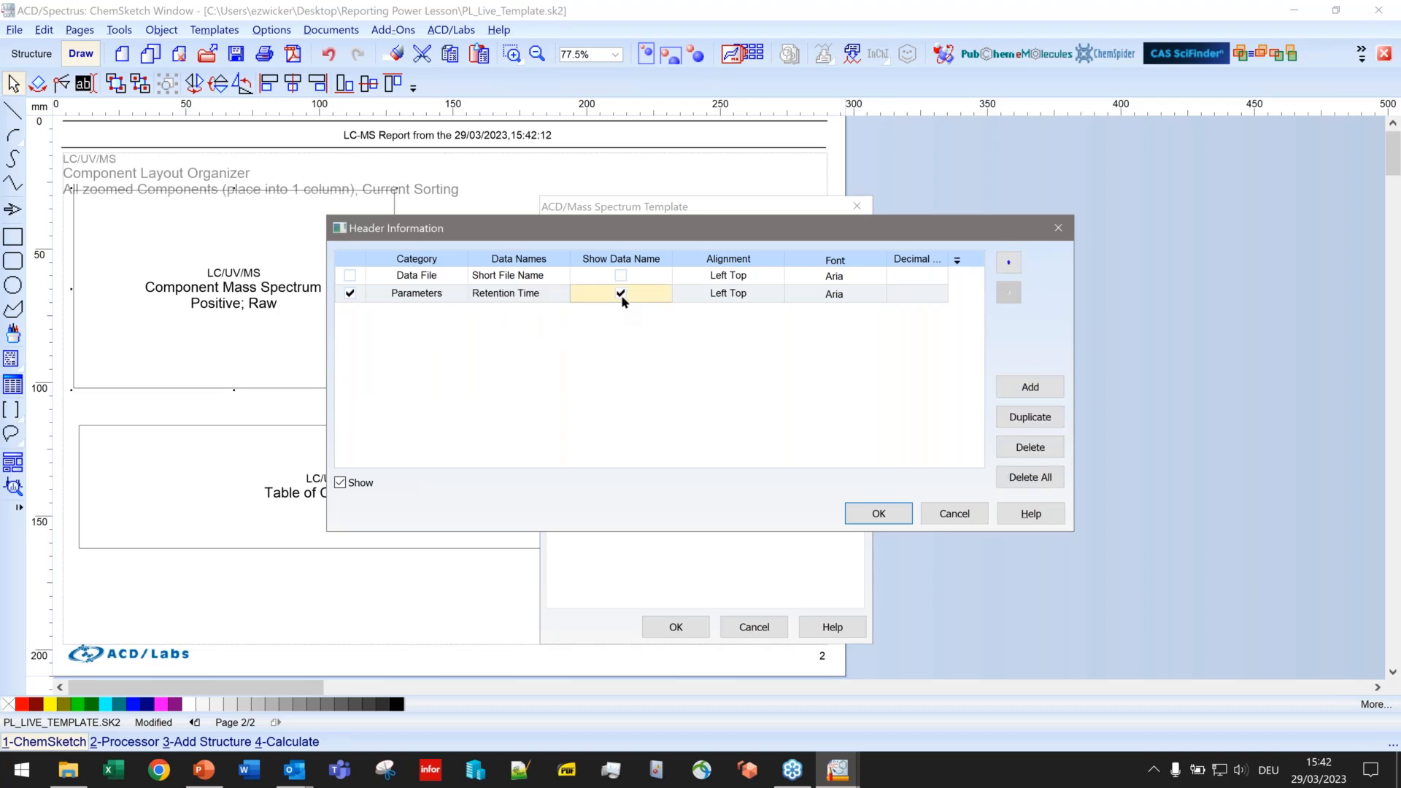
# Step: Add a header entry from the Parameters category for Scan, show its data name, and apply the Component Mass Spectrum settings
pyautogui.click(1007, 387)
pyautogui.click(457, 309)
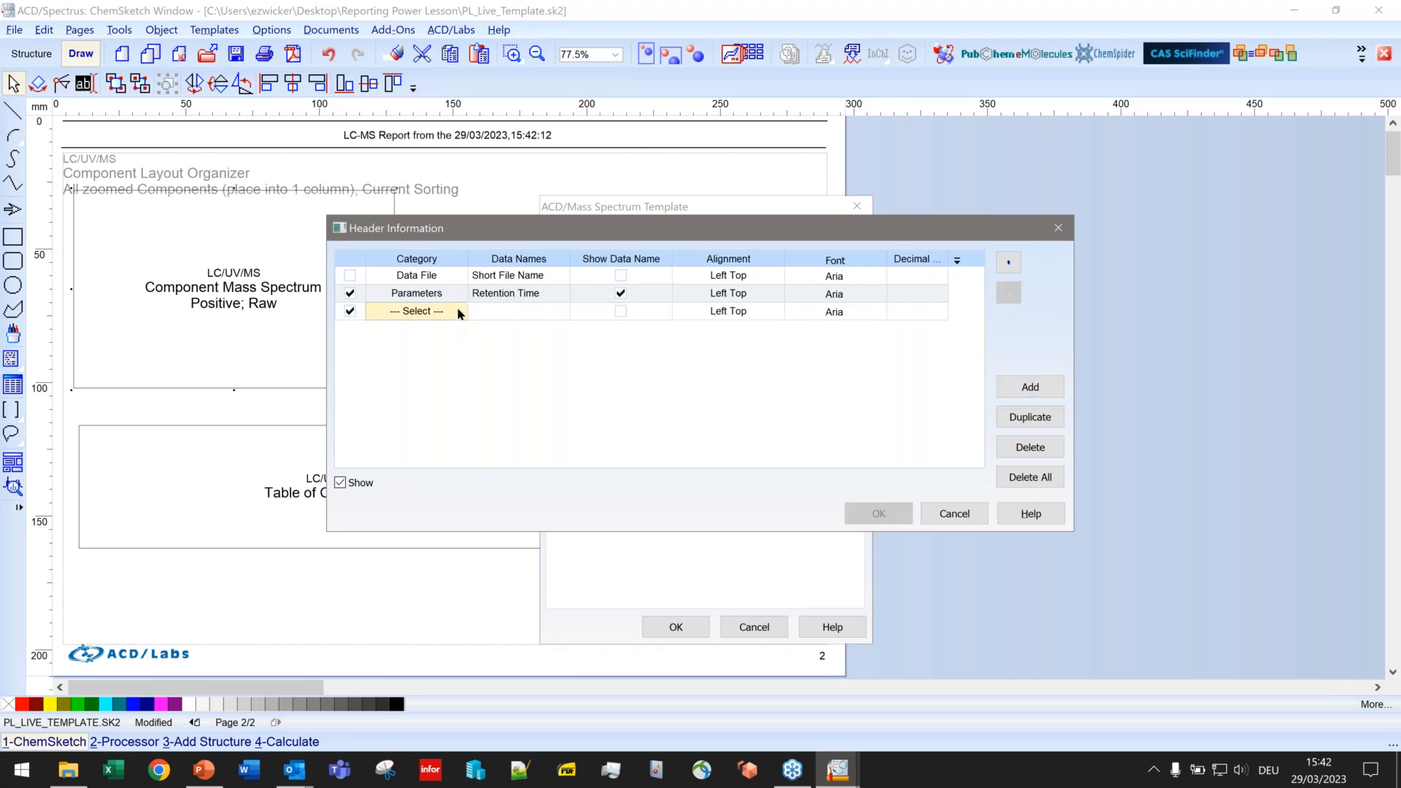
pyautogui.doubleClick(458, 309)
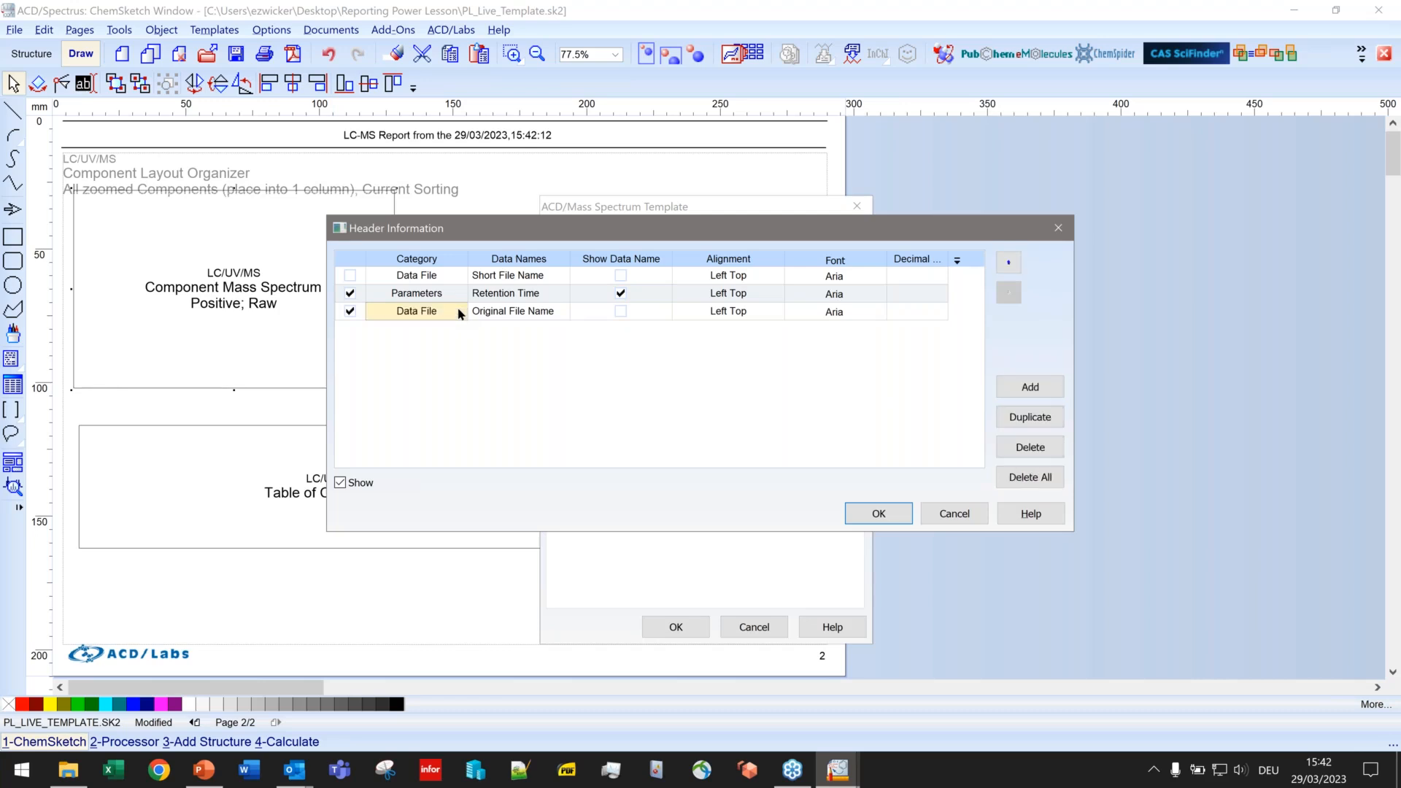
pyautogui.click(458, 312)
pyautogui.click(460, 316)
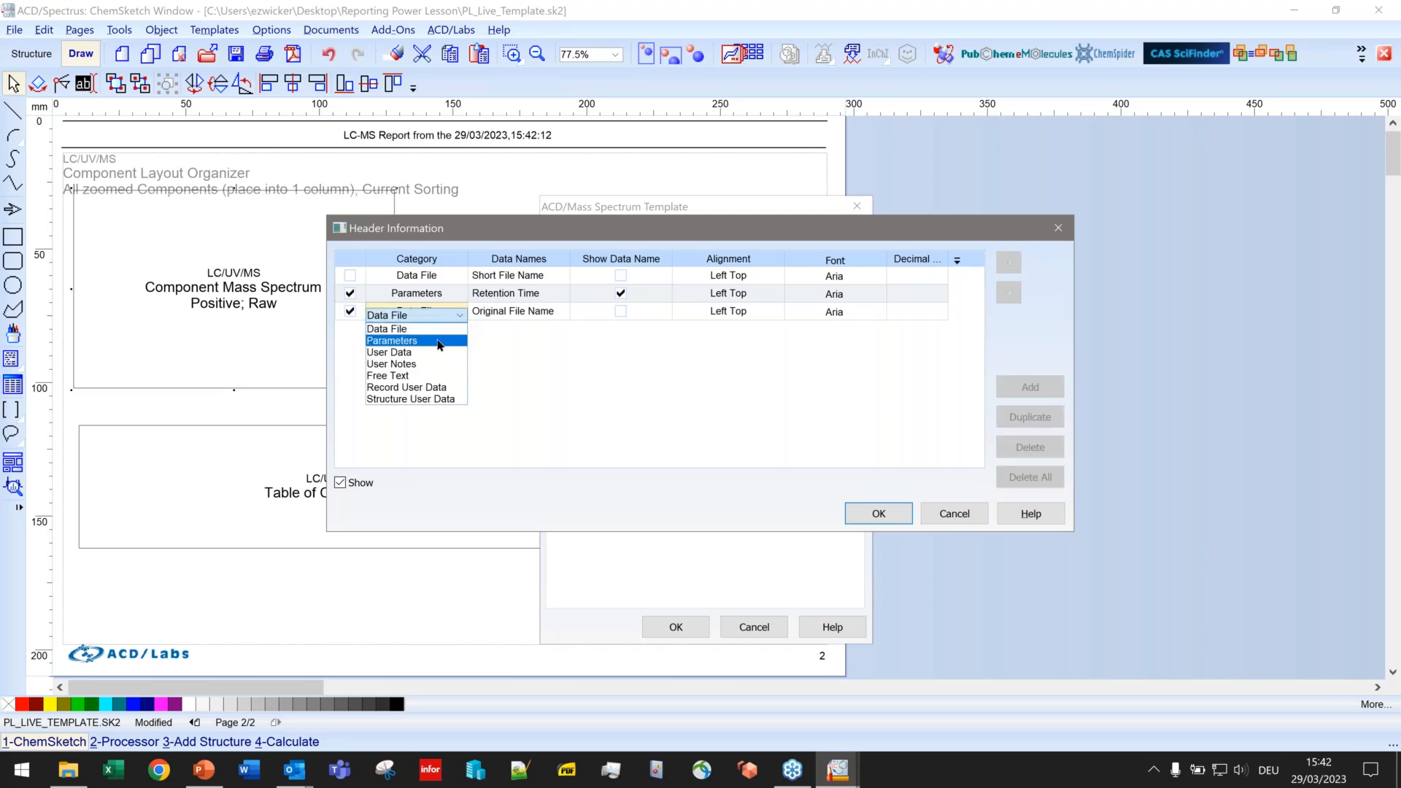
pyautogui.click(441, 338)
pyautogui.click(565, 314)
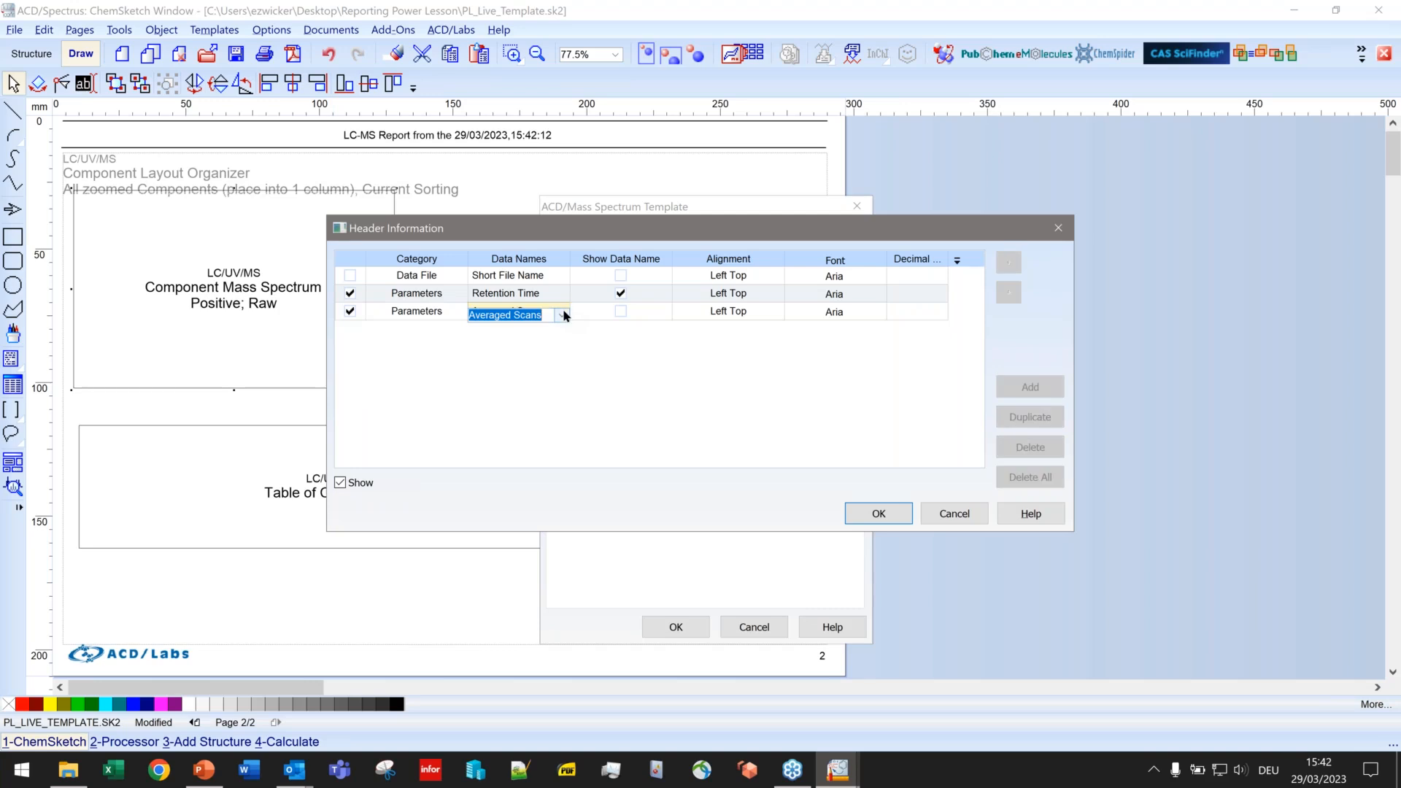
pyautogui.write('Scan')
pyautogui.click(620, 311)
pyautogui.click(865, 512)
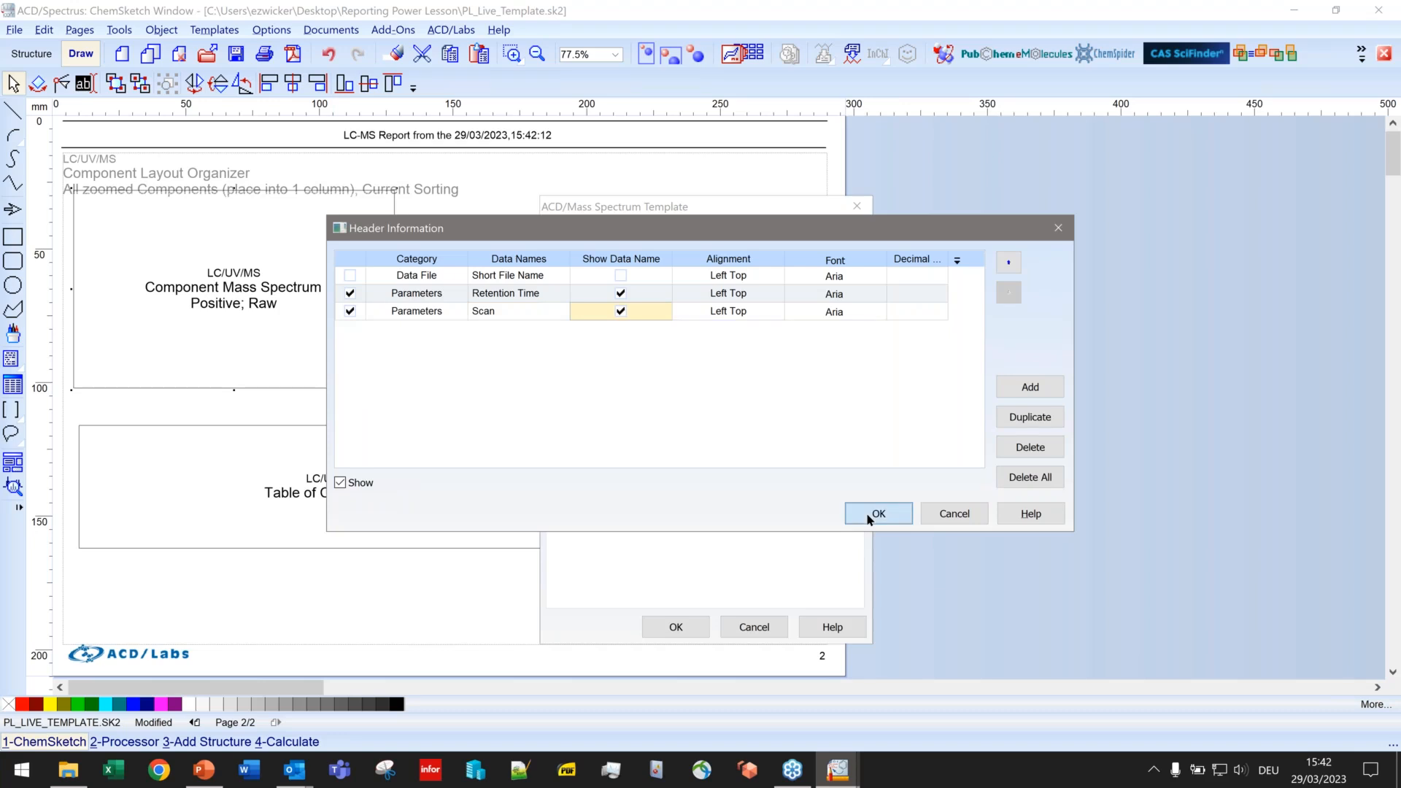
pyautogui.click(672, 627)
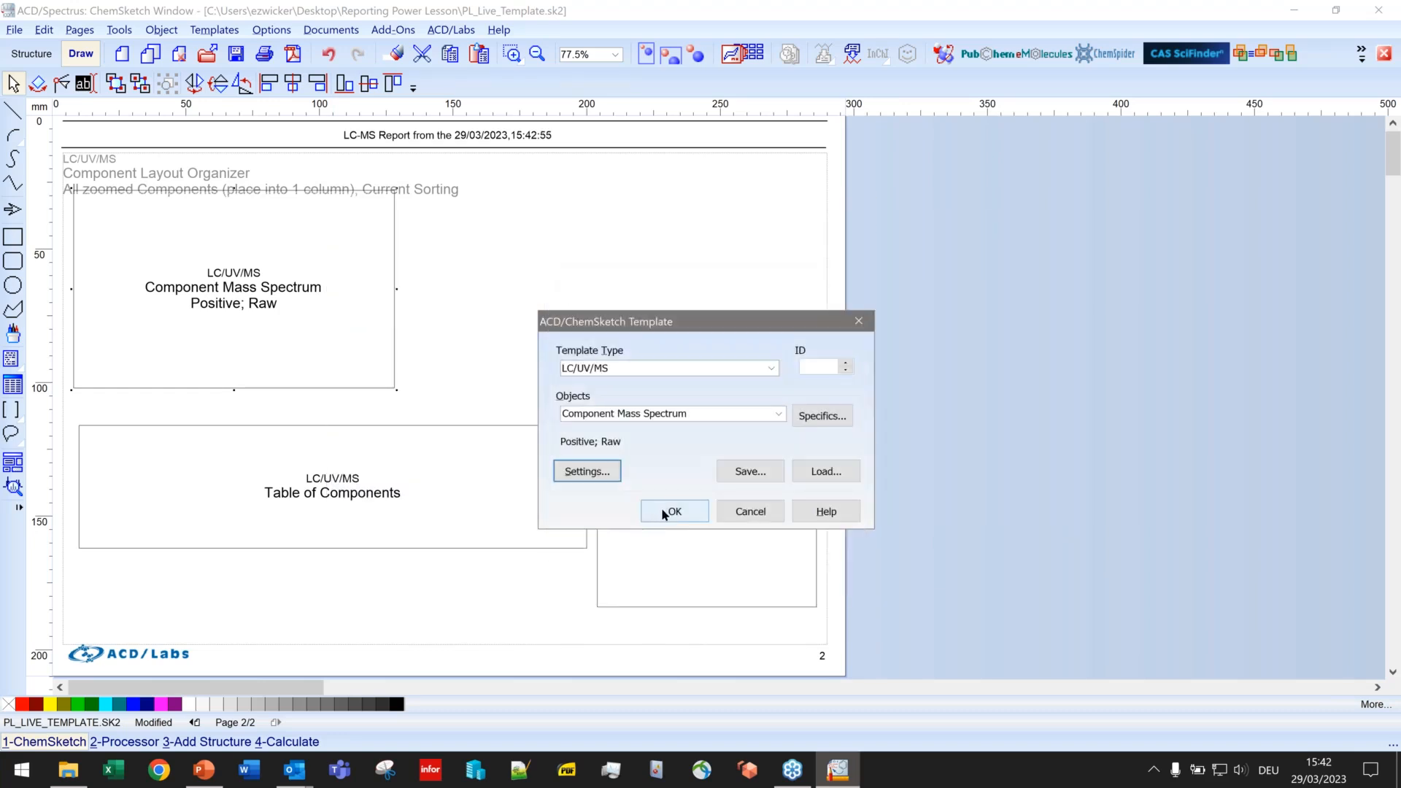
pyautogui.click(672, 510)
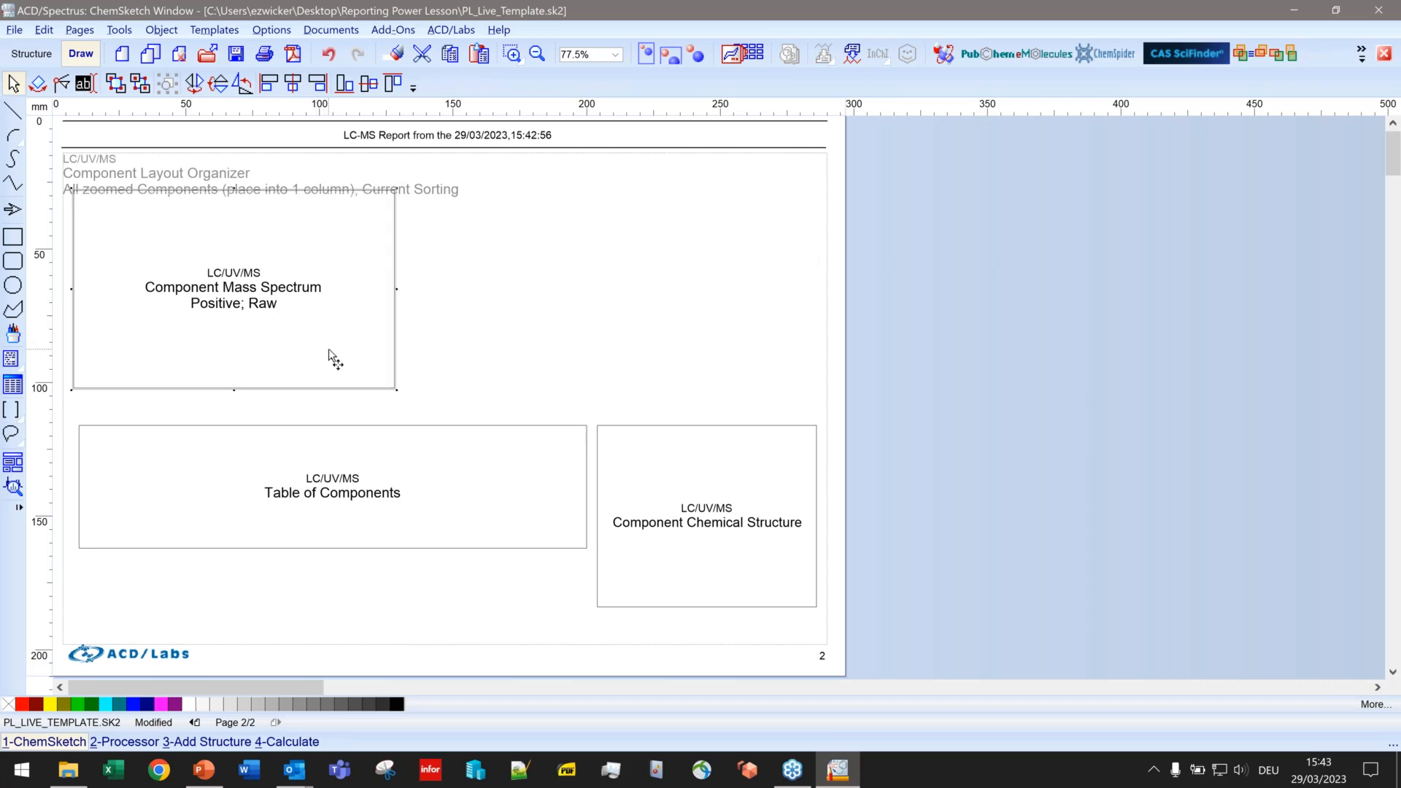
# Step: Duplicate the Component Mass Spectrum object beside the original and set the copy's spectrum type to Combined
pyautogui.hotkey('ctrl', 'v')
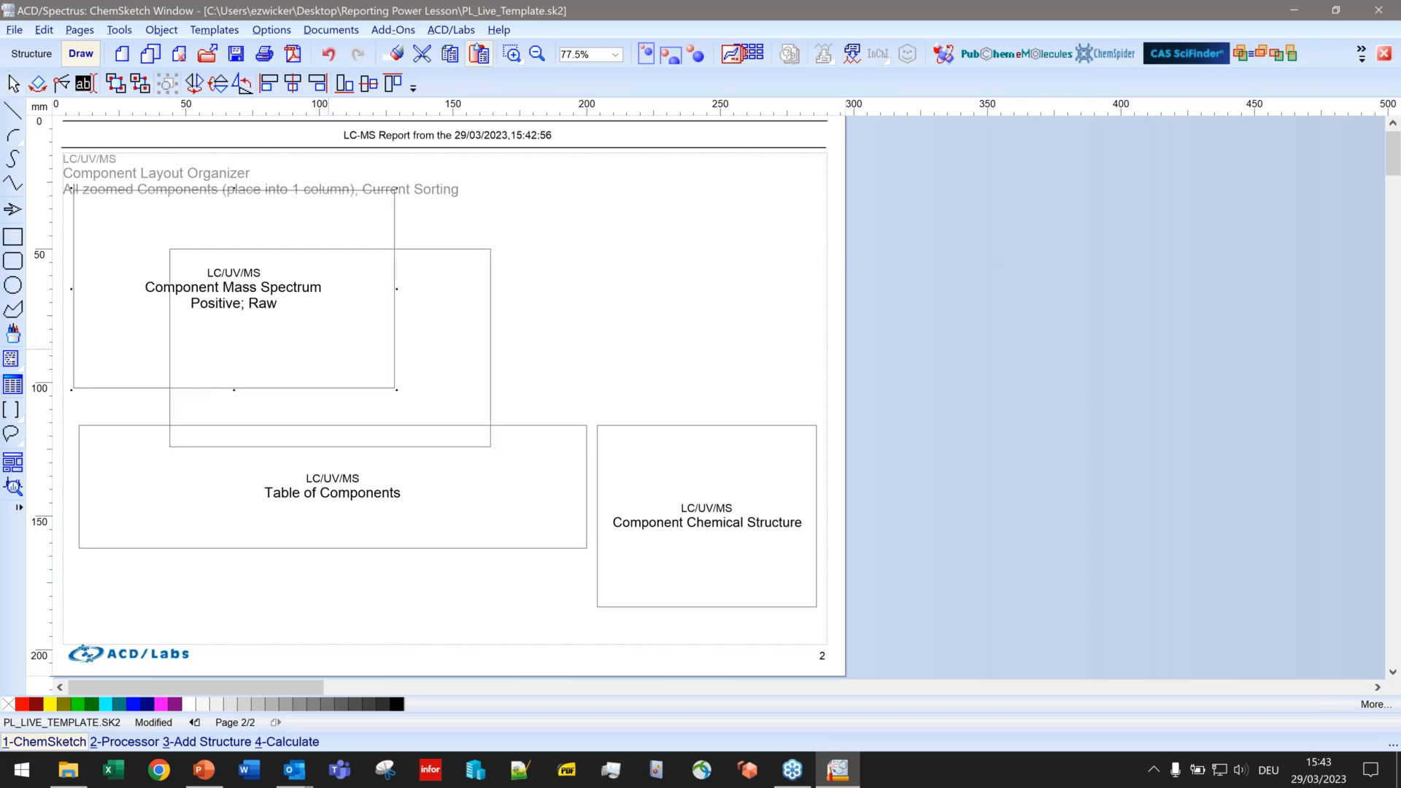
pyautogui.click(576, 297)
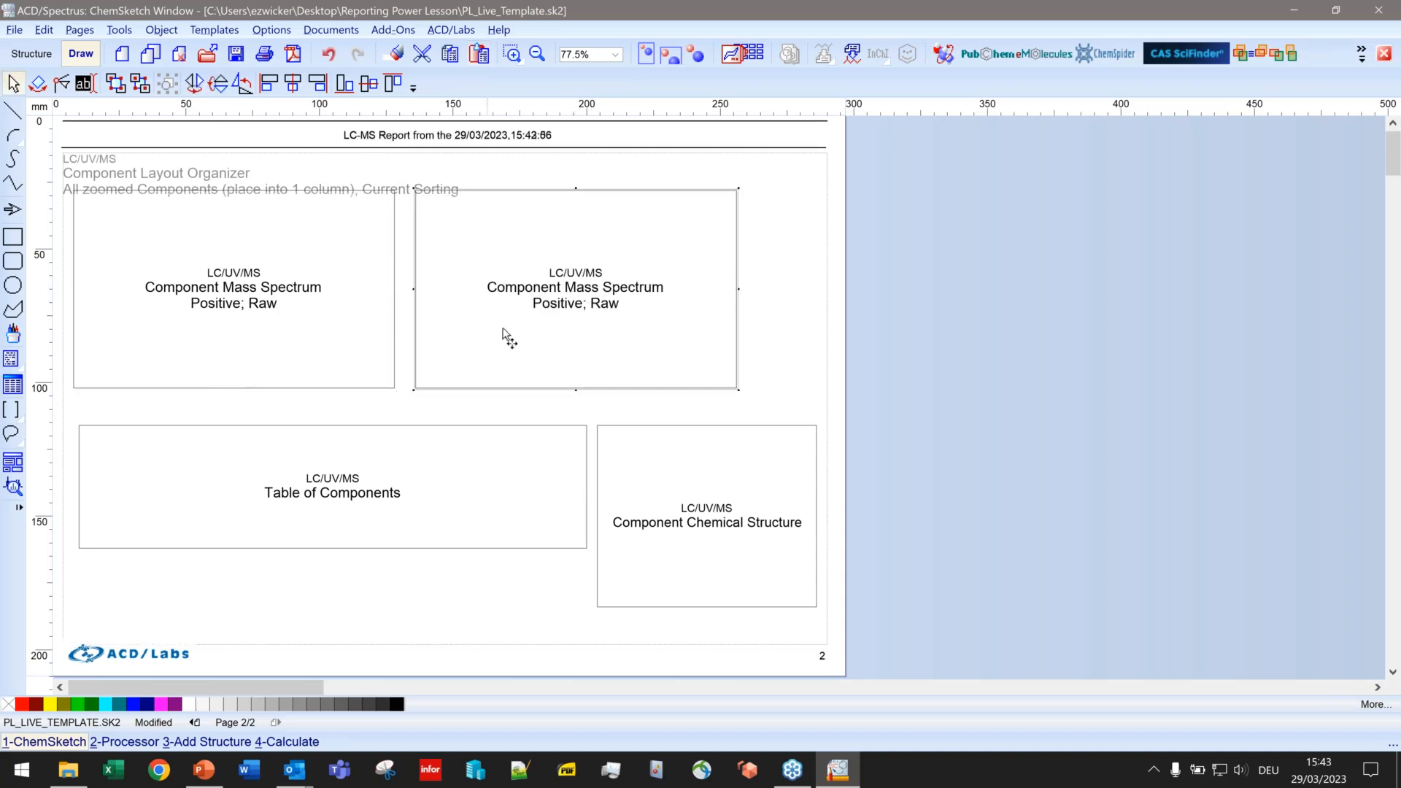
pyautogui.doubleClick(611, 318)
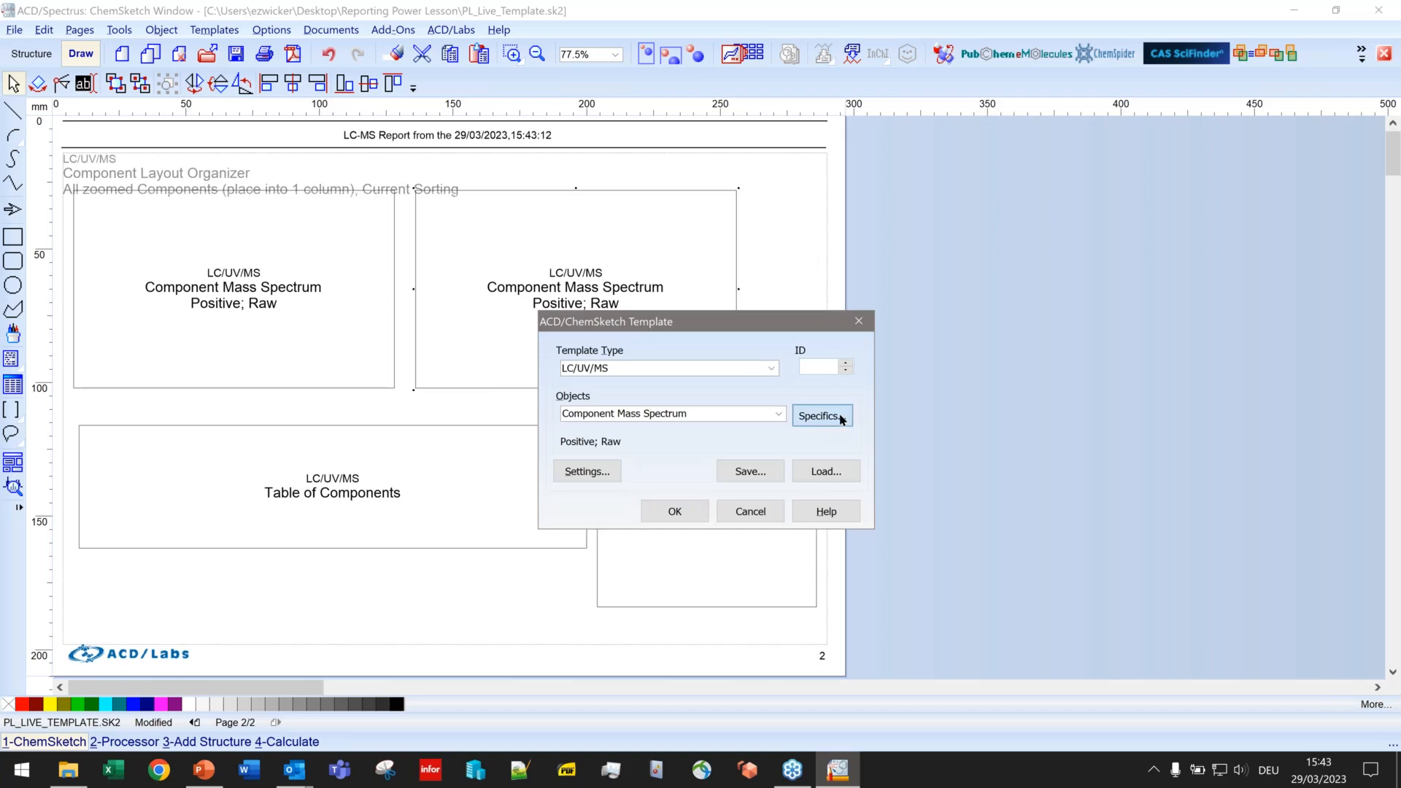
pyautogui.click(842, 418)
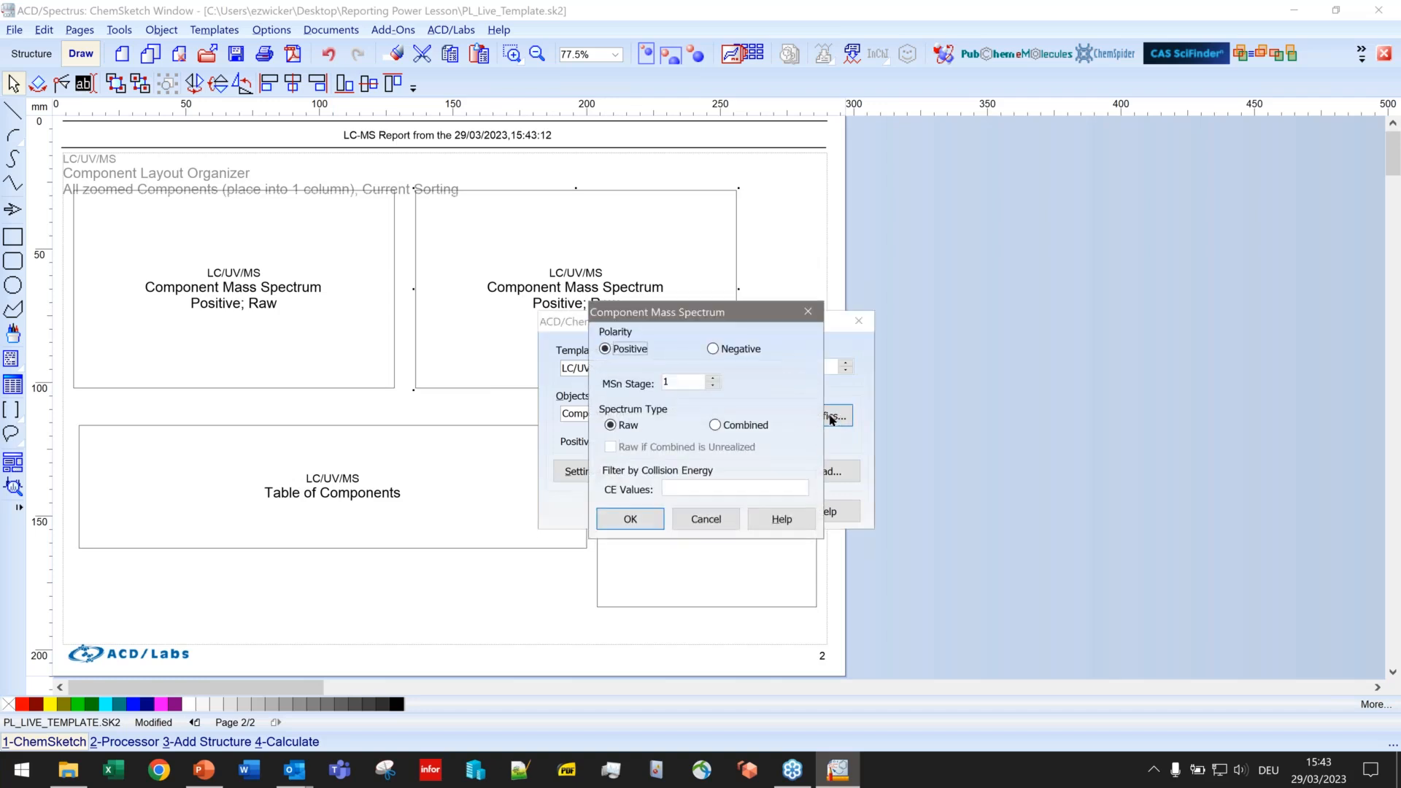
pyautogui.click(716, 426)
pyautogui.click(632, 518)
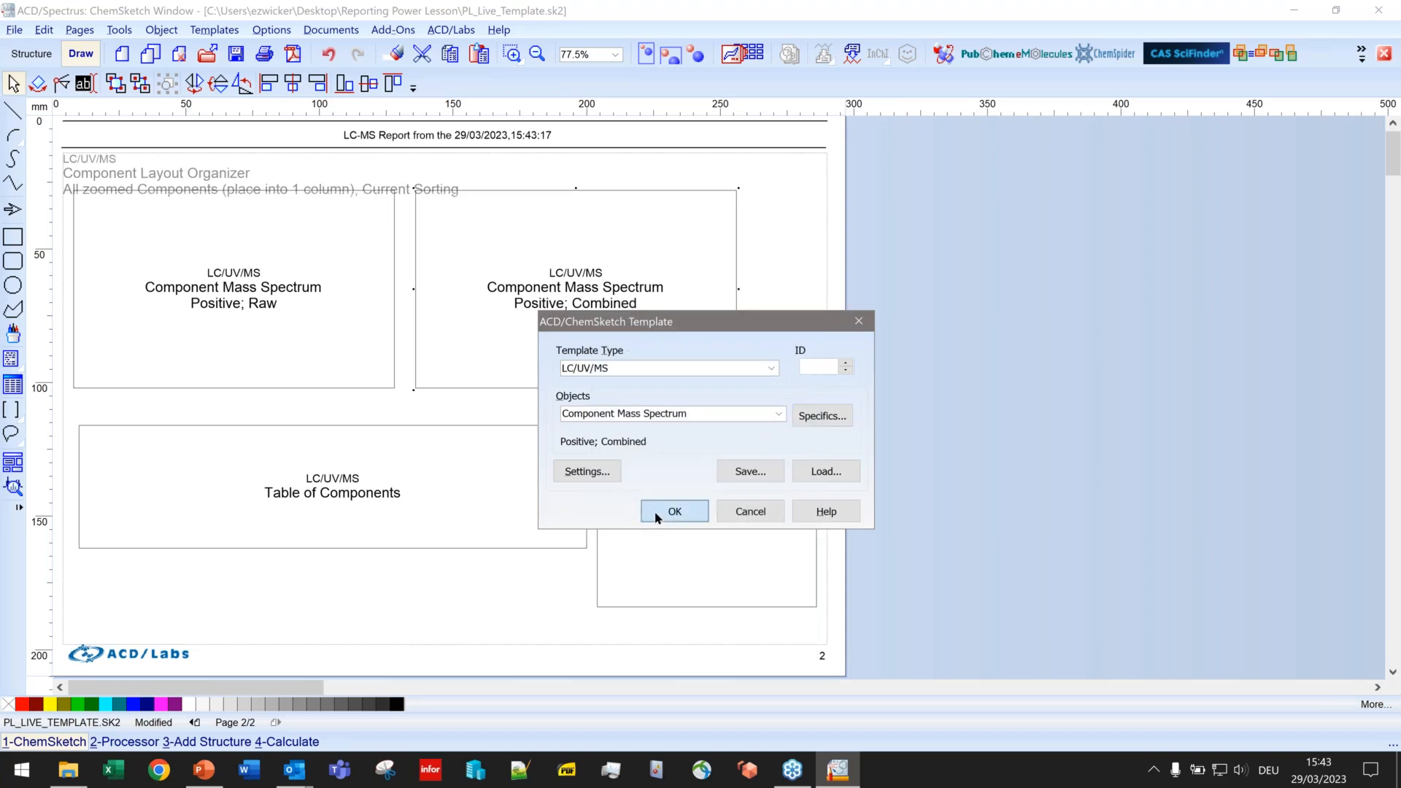
pyautogui.click(672, 512)
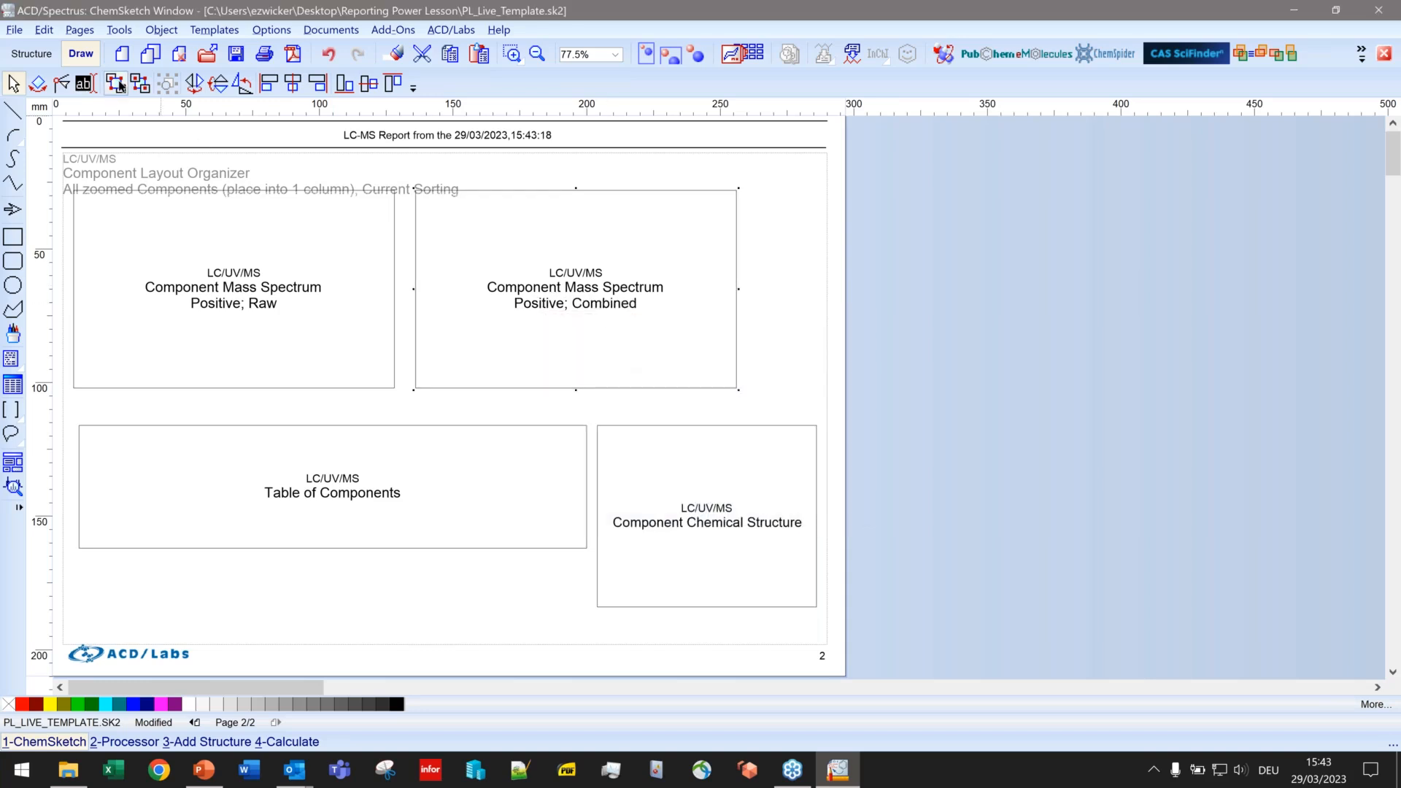
# Step: Save the template and generate a W1_COL2_10_70_S5 trial report from it in the Processor window, discarding the report after review
pyautogui.click(235, 53)
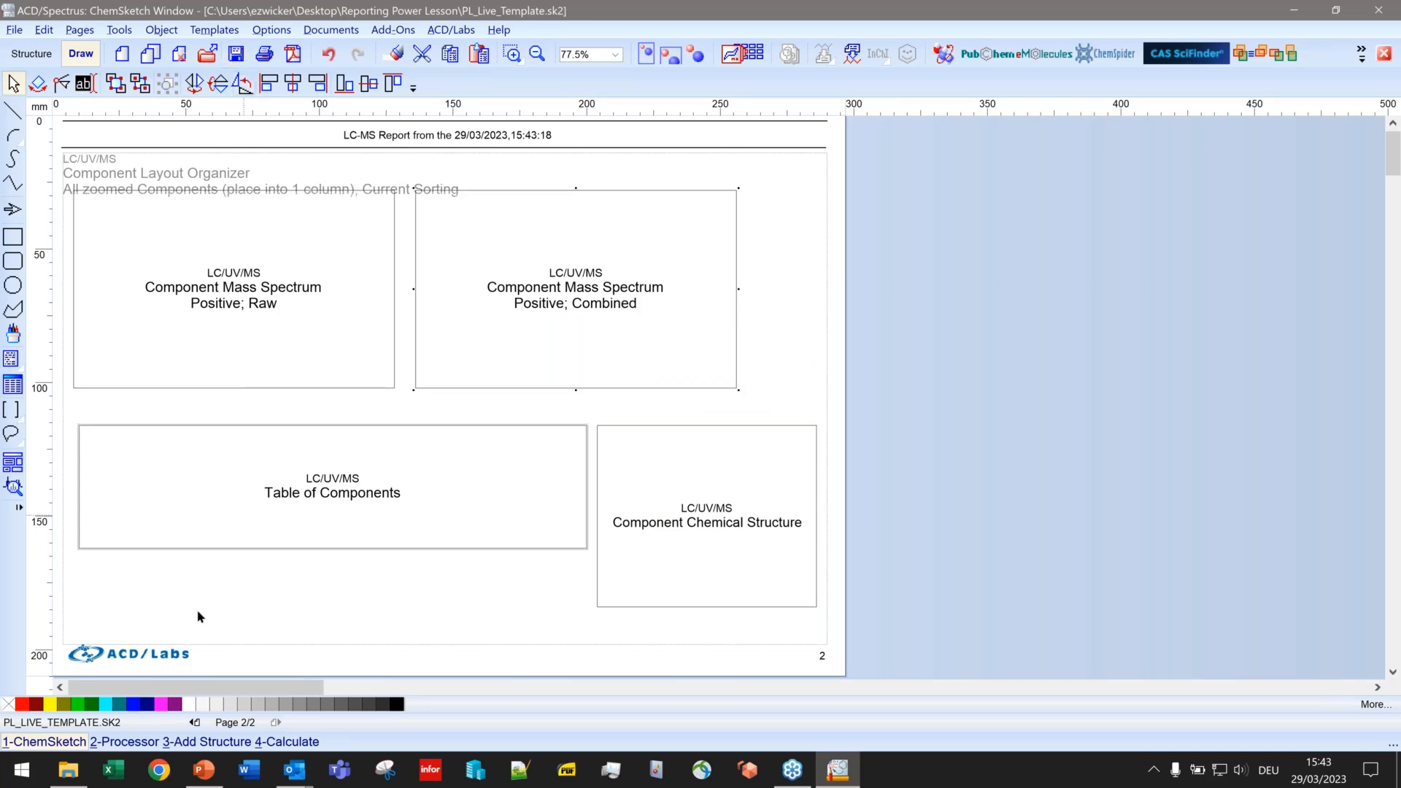
pyautogui.click(126, 741)
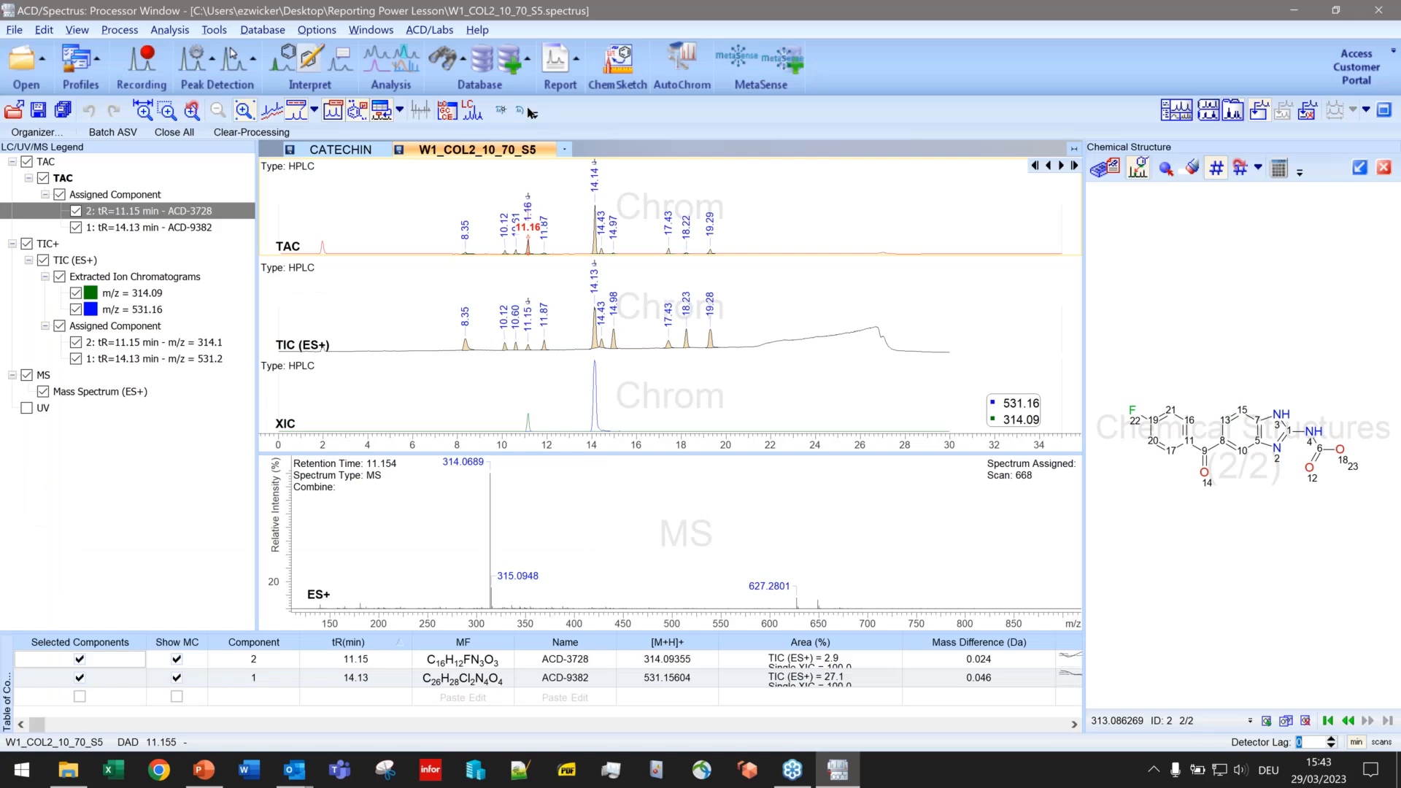
pyautogui.click(556, 61)
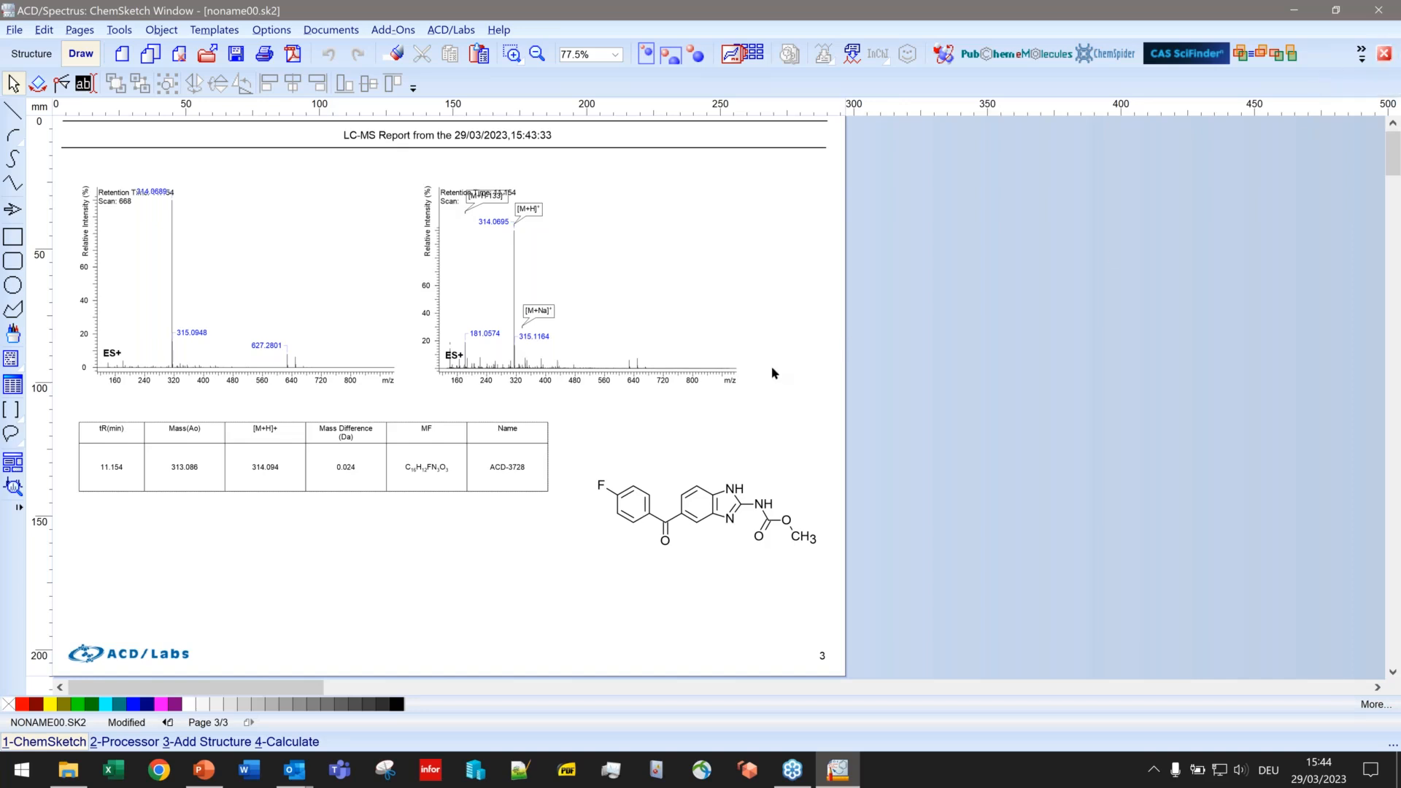
pyautogui.click(686, 411)
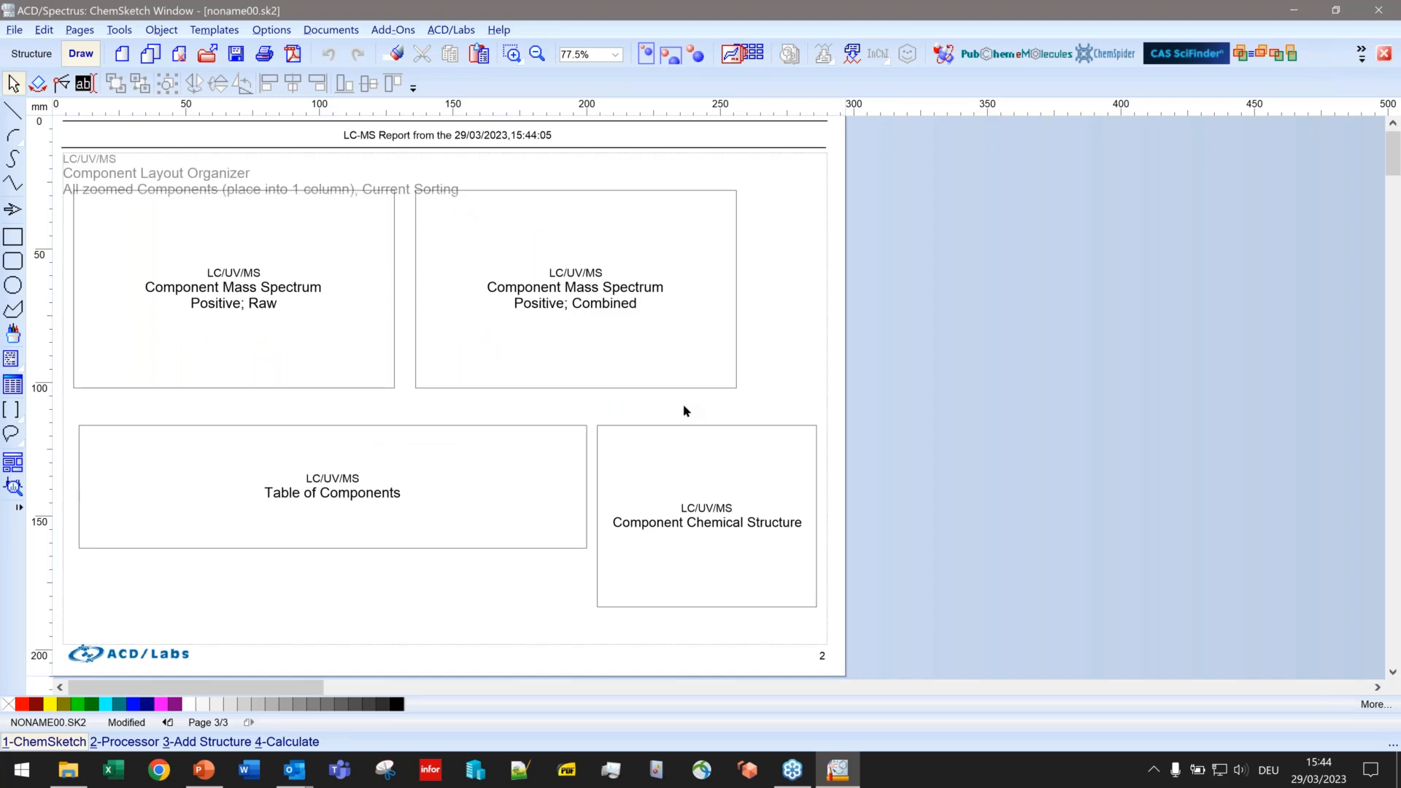
# Step: In the combined Component Mass Spectrum object's custom header information, replace the Scan entry with Combine
pyautogui.doubleClick(646, 353)
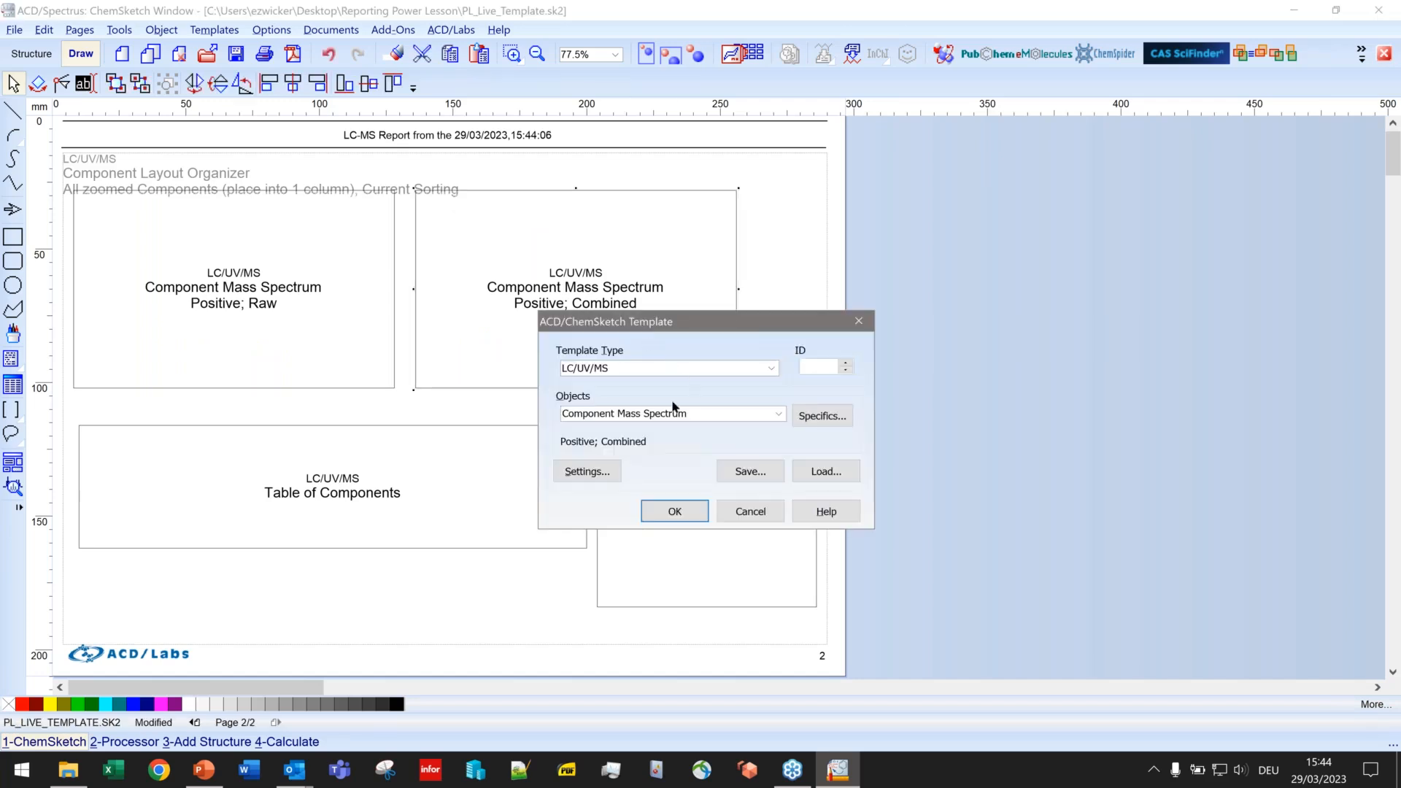
pyautogui.click(603, 473)
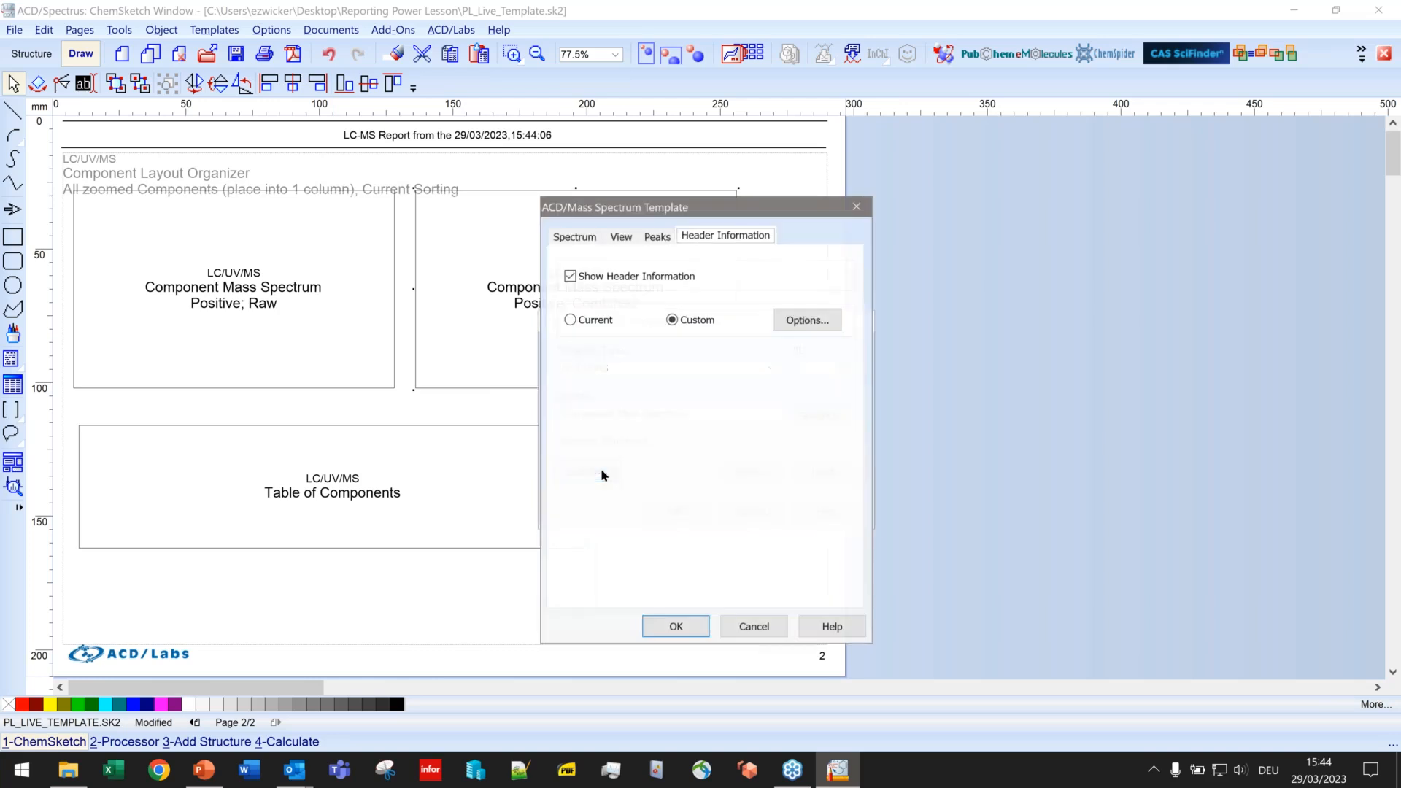
pyautogui.click(807, 319)
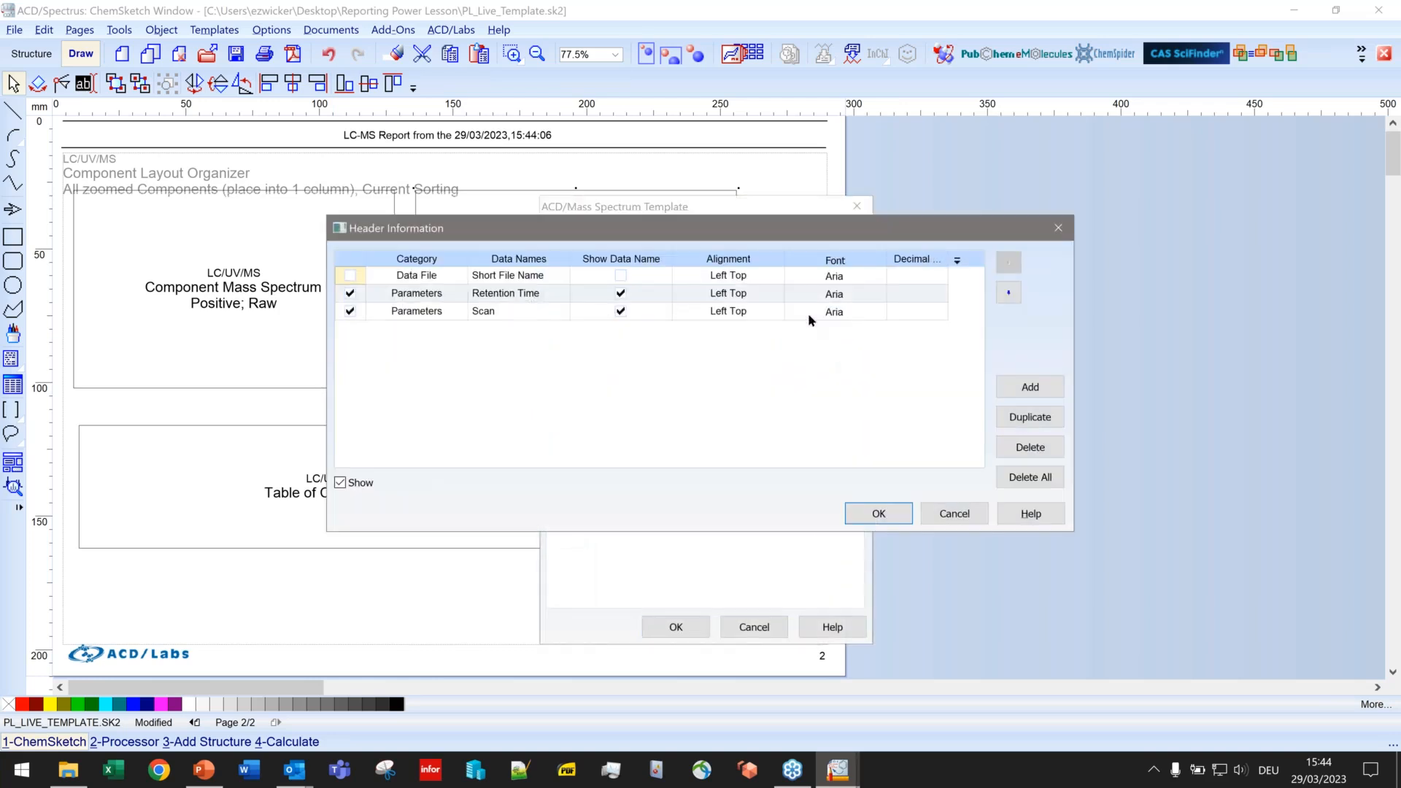
pyautogui.click(555, 314)
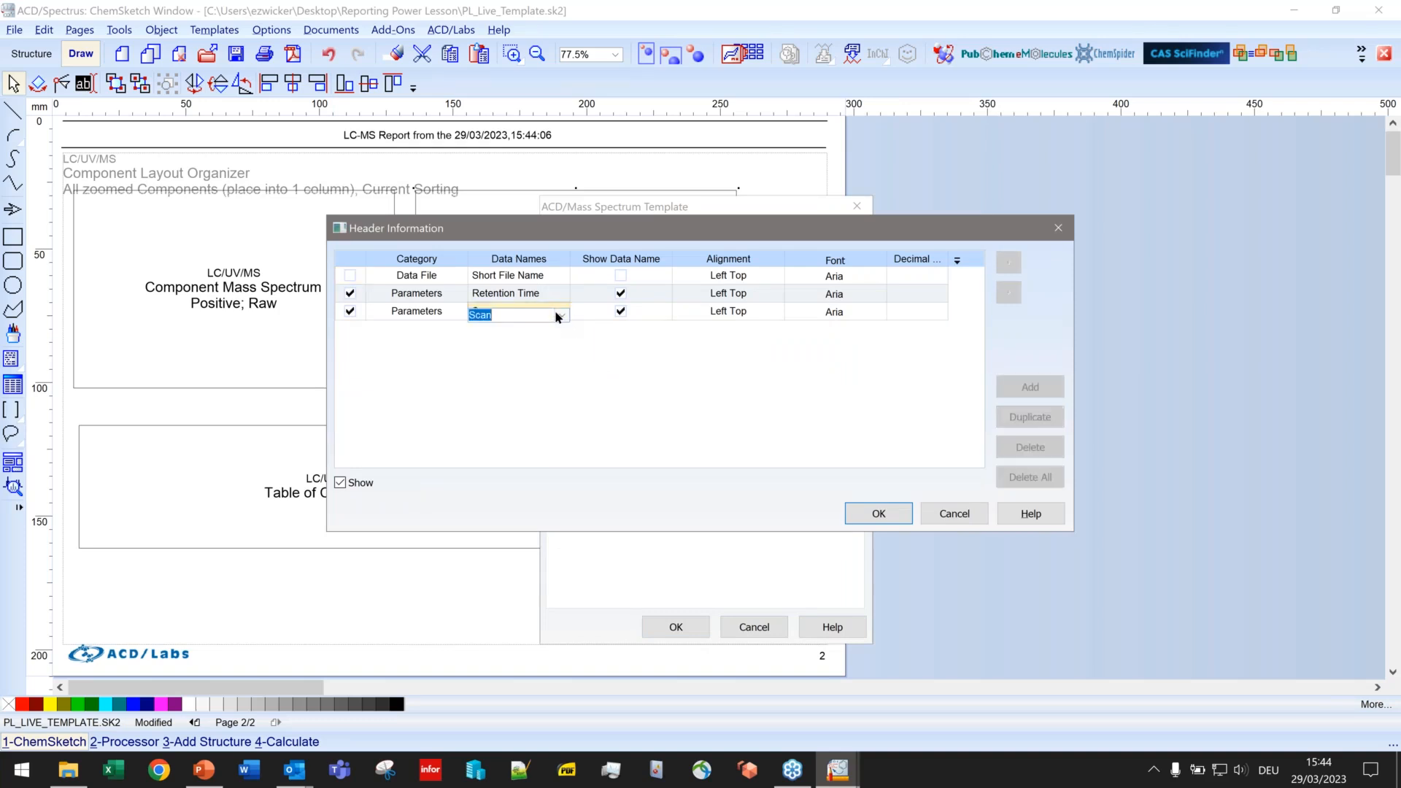
pyautogui.write('Combine')
pyautogui.click(559, 359)
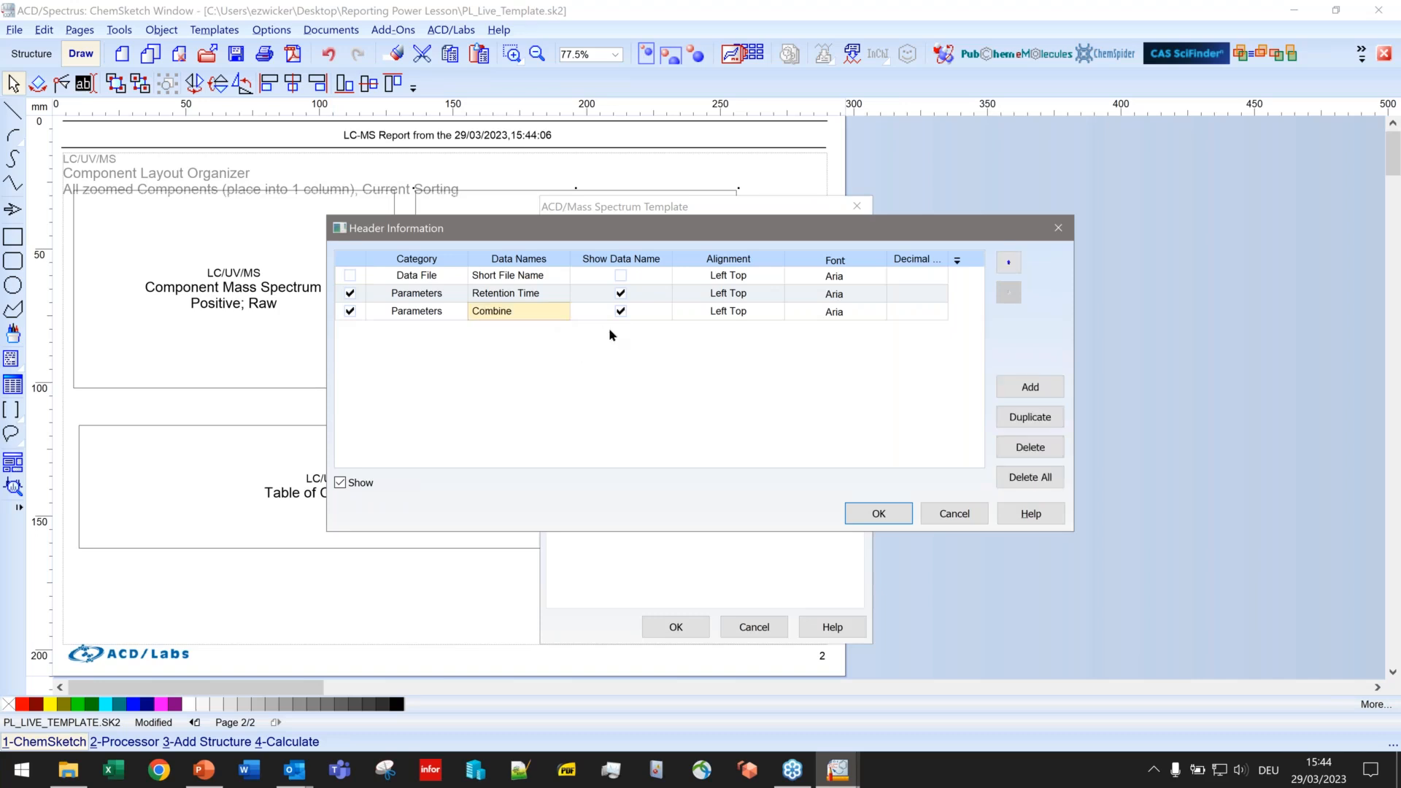
pyautogui.click(880, 515)
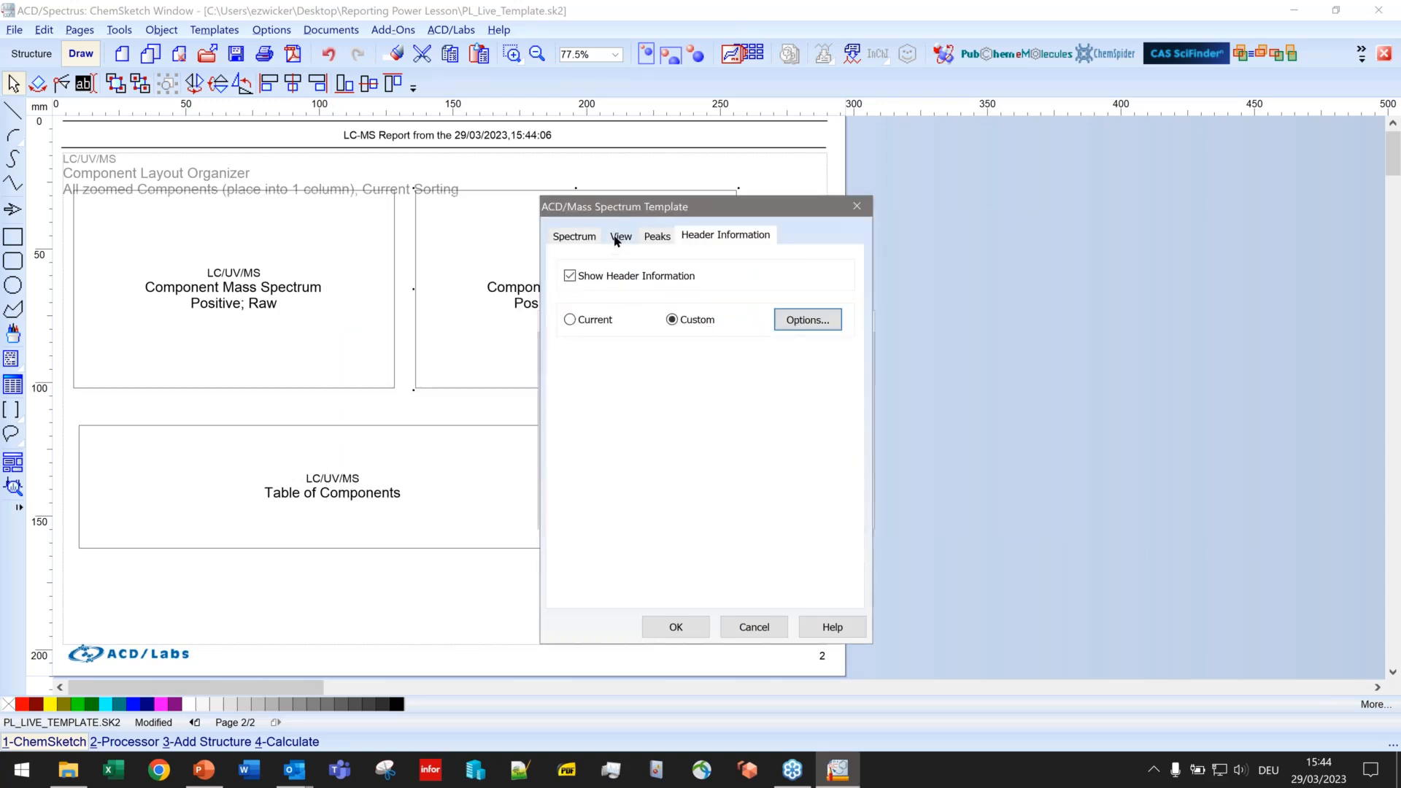
# Step: Turn off the Annotation and Fragments labels for the combined mass spectrum and apply its settings
pyautogui.click(620, 237)
pyautogui.click(722, 310)
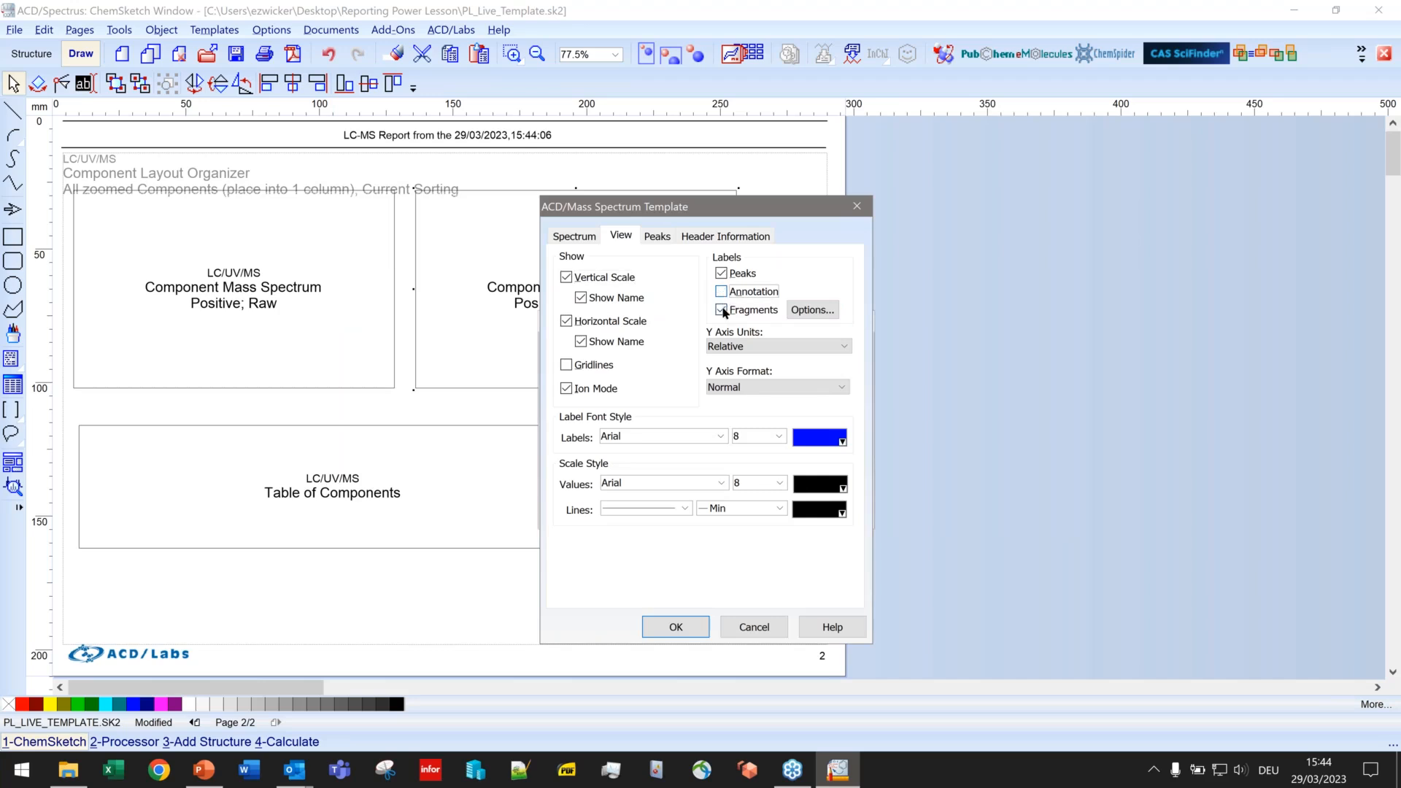
pyautogui.click(677, 627)
pyautogui.click(679, 510)
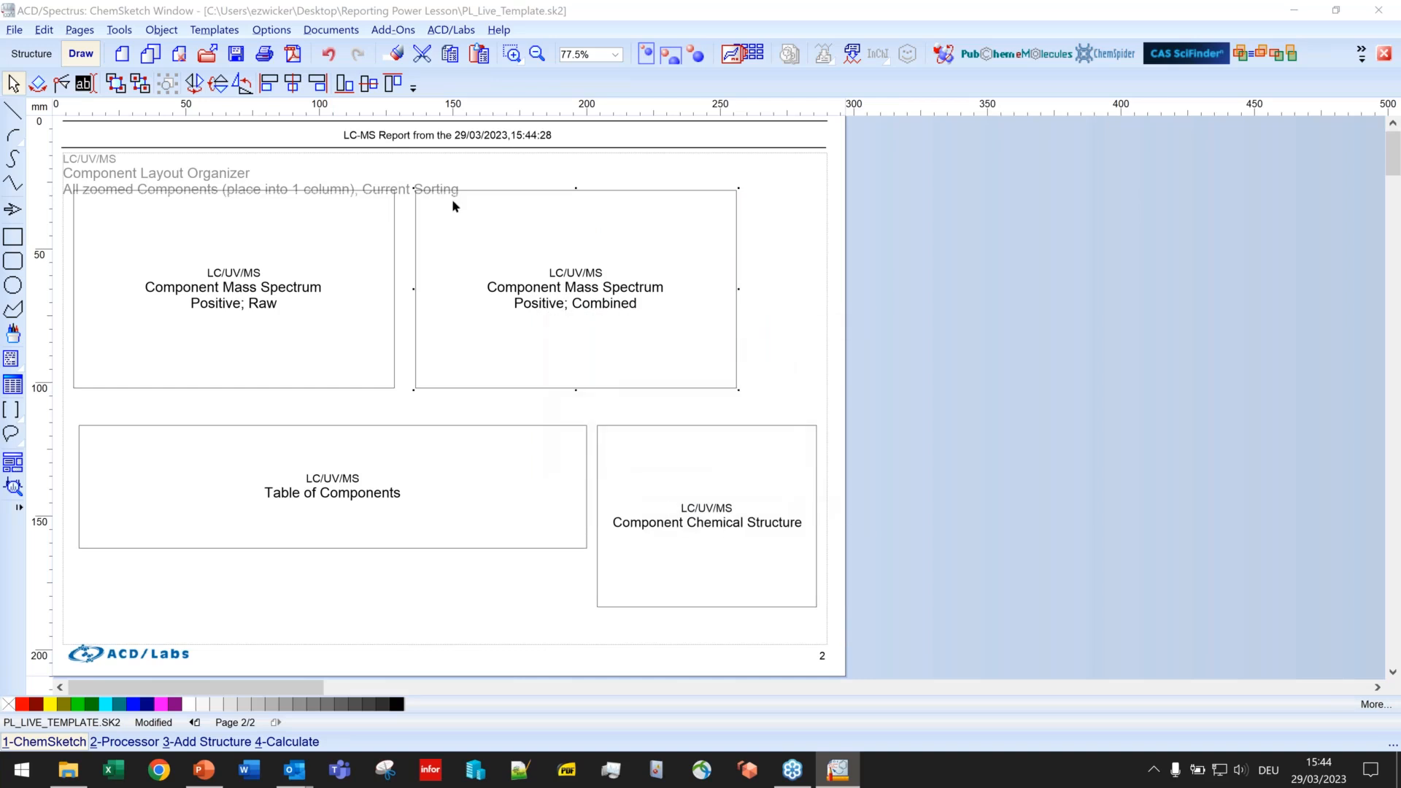
# Step: Save the updated template and regenerate the W1_COL2_10_70_S5 report to check both mass spectra, discarding the report without saving
pyautogui.click(236, 55)
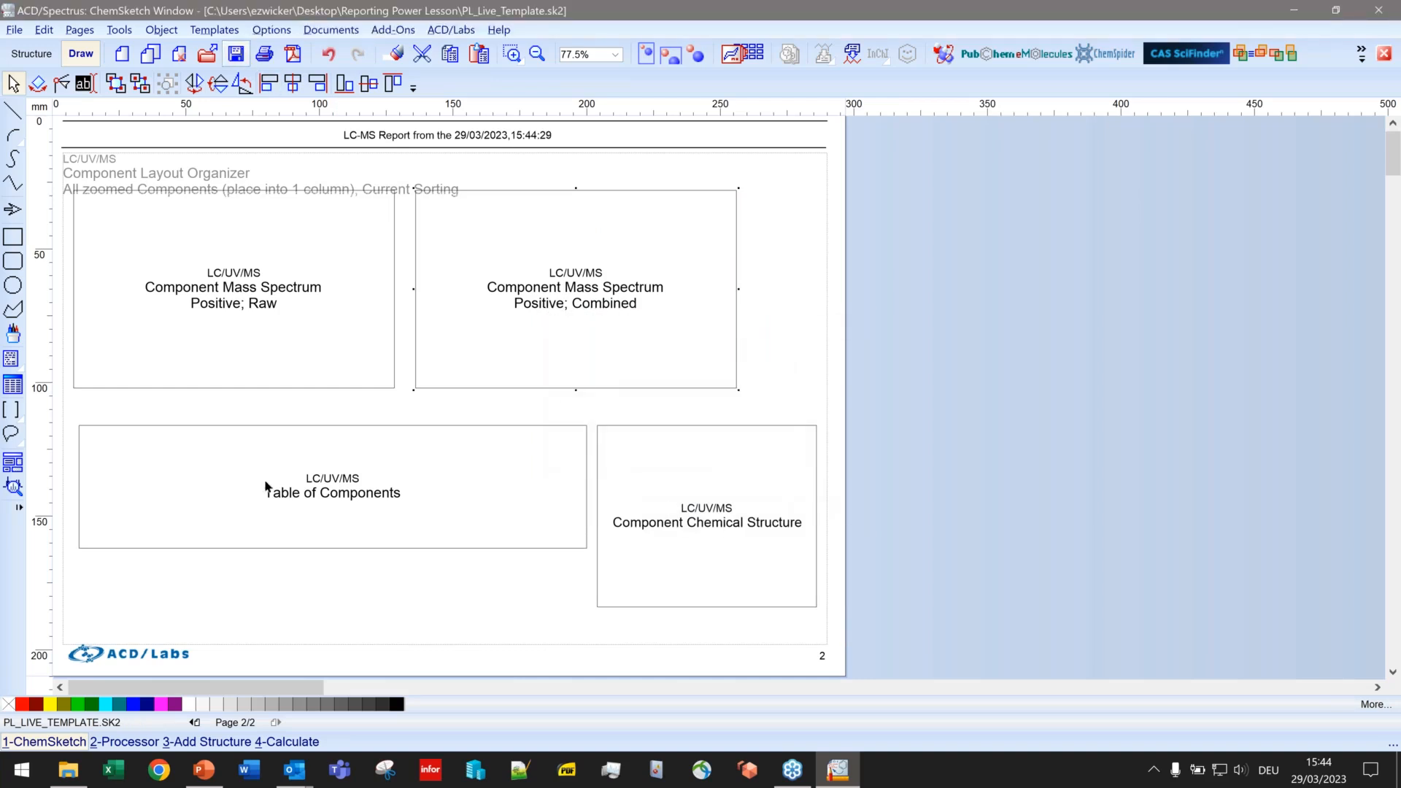
pyautogui.click(124, 742)
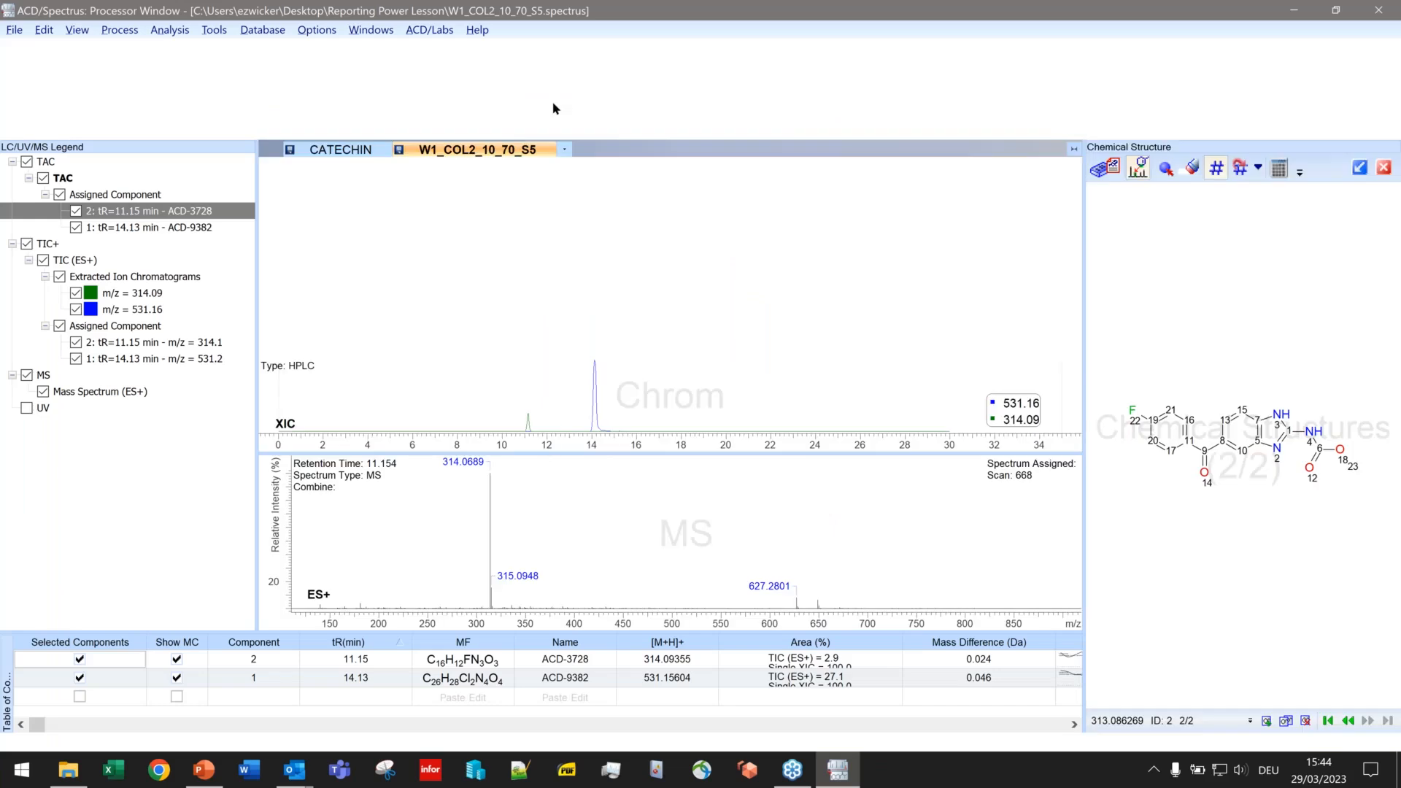
pyautogui.click(541, 66)
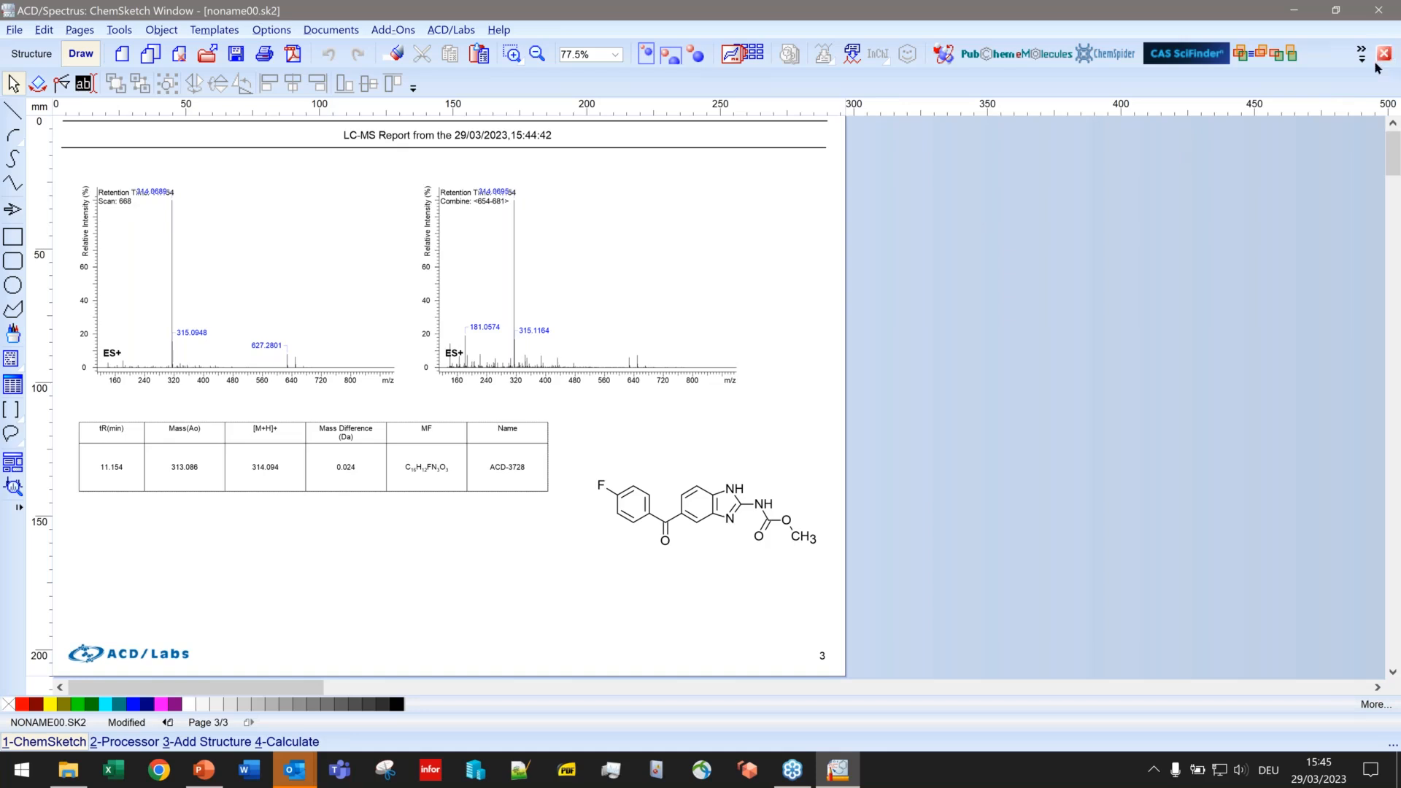
pyautogui.click(700, 412)
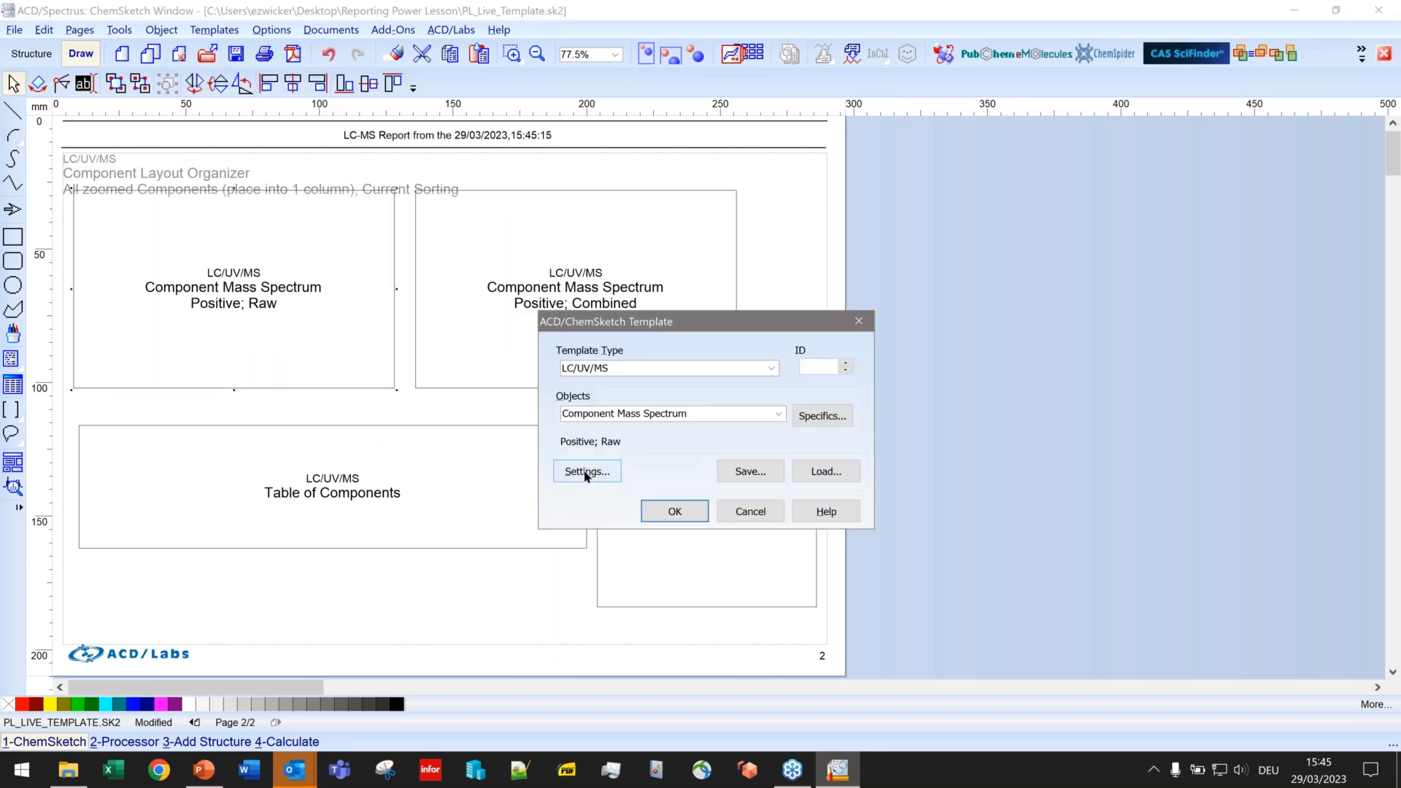
# Step: Hide the data name of the Retention Time header entry in the raw Component Mass Spectrum object and apply its settings
pyautogui.click(586, 472)
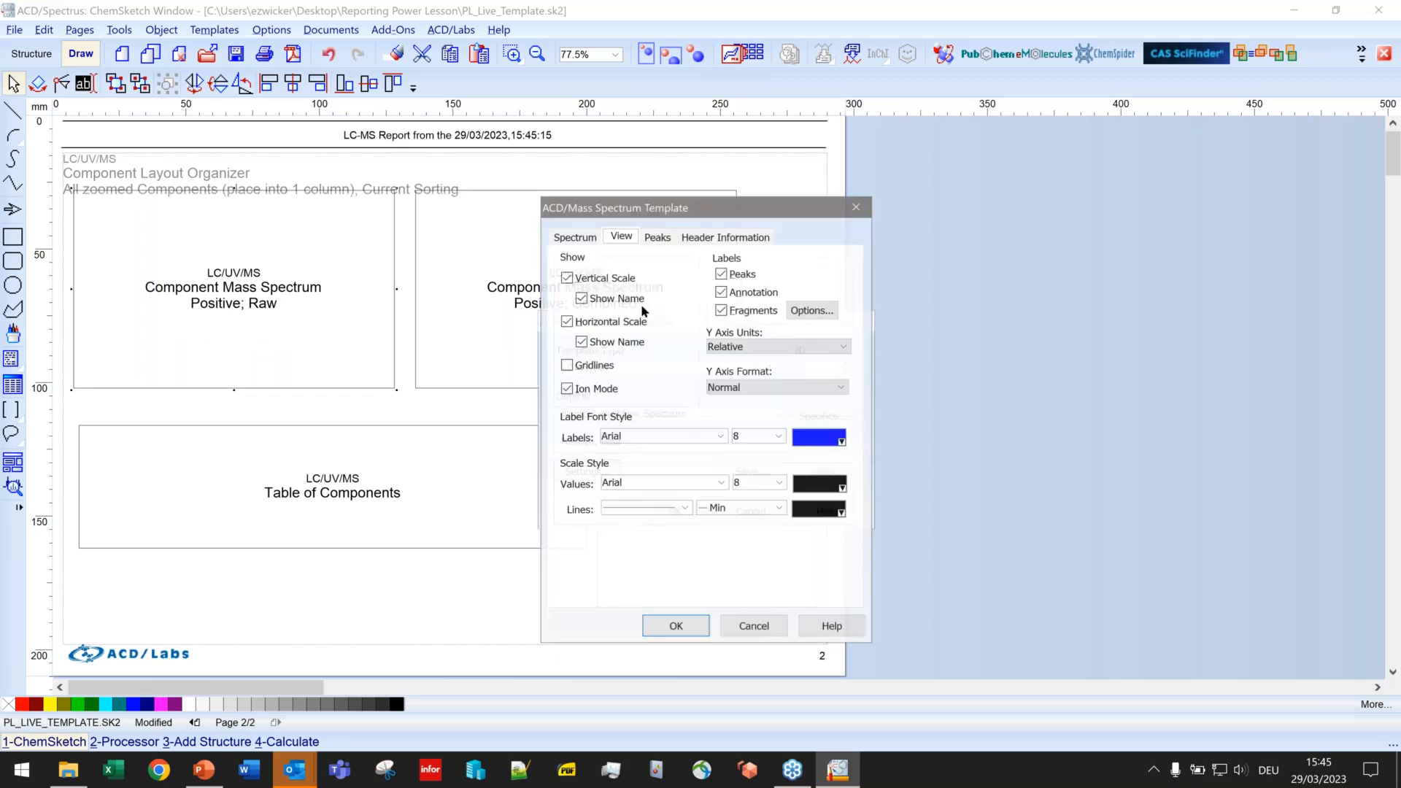
pyautogui.click(725, 237)
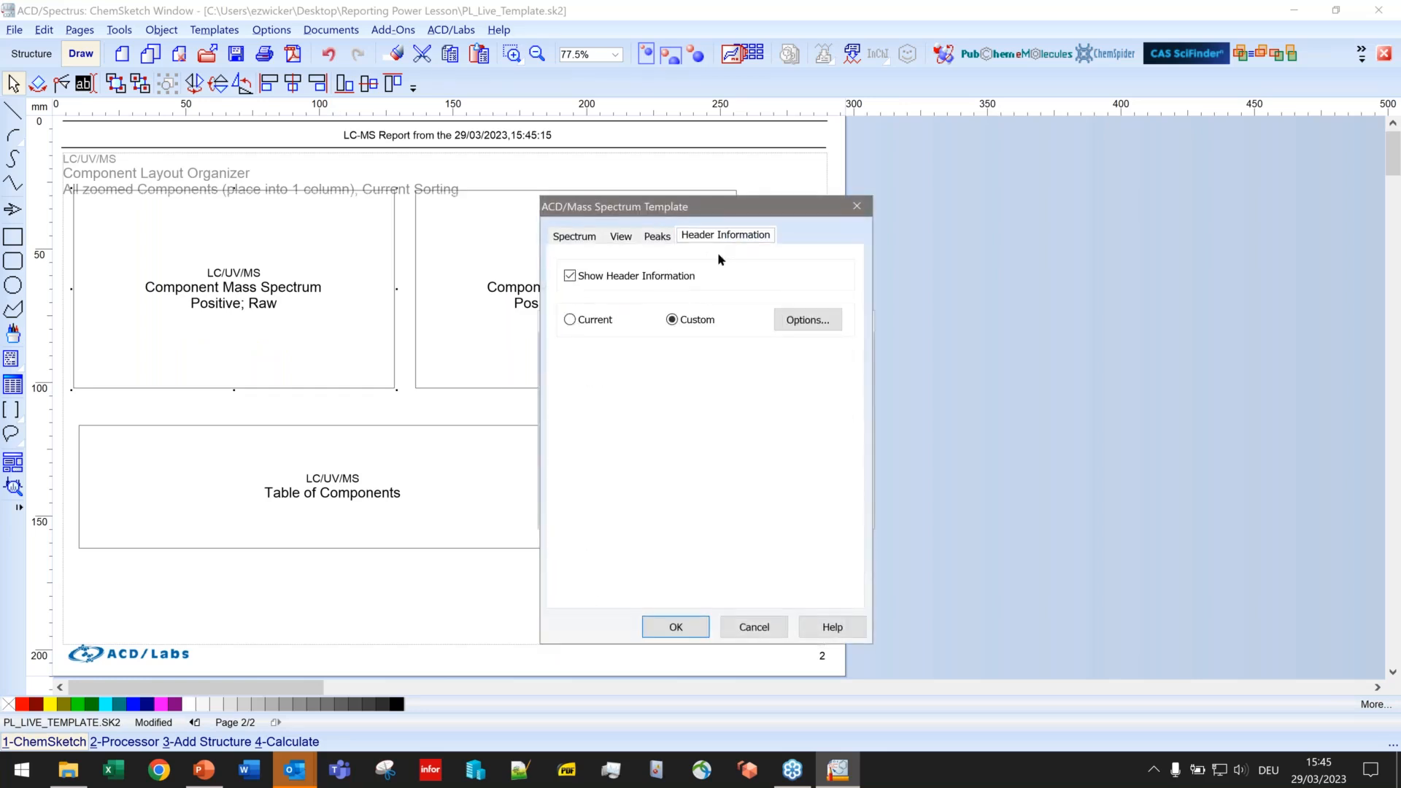
pyautogui.click(802, 322)
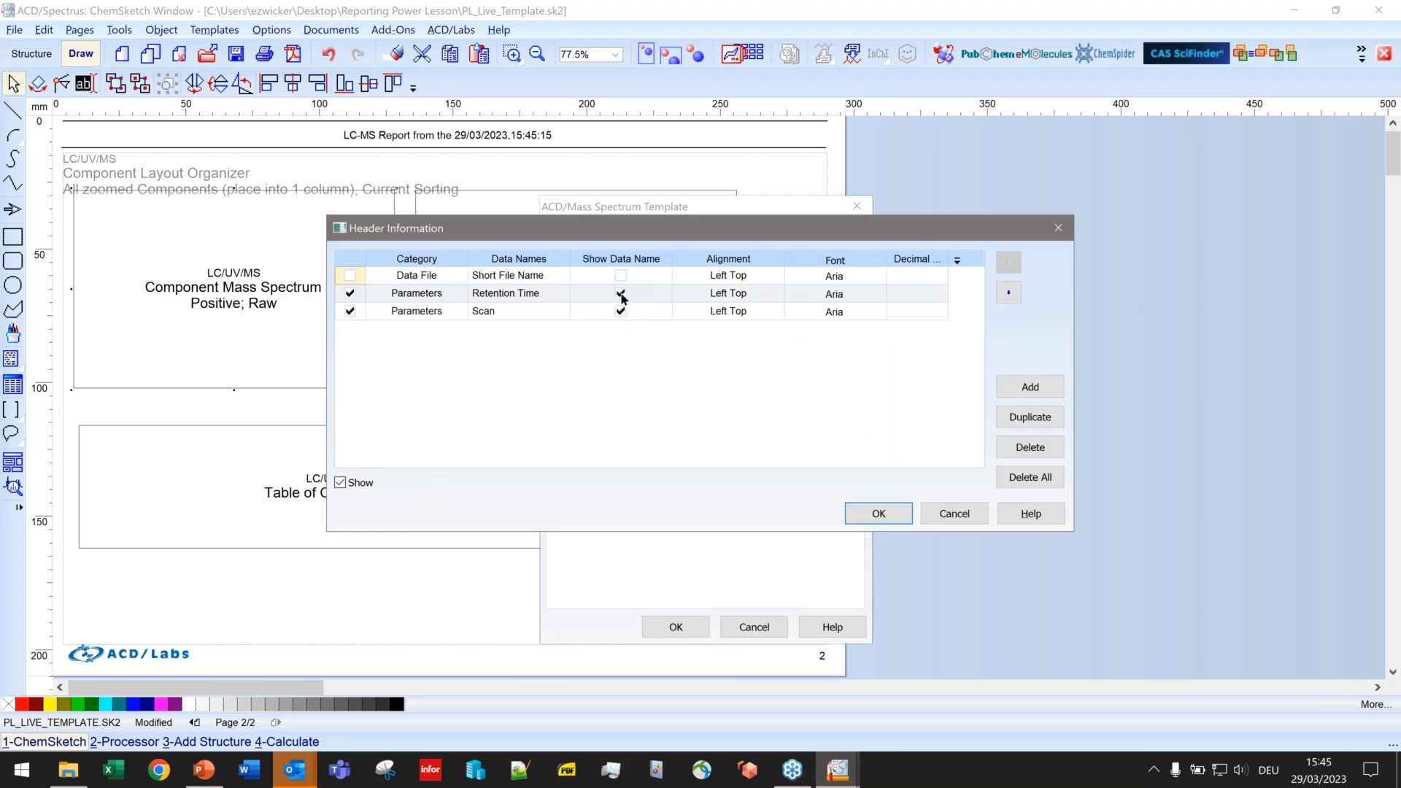
pyautogui.click(621, 294)
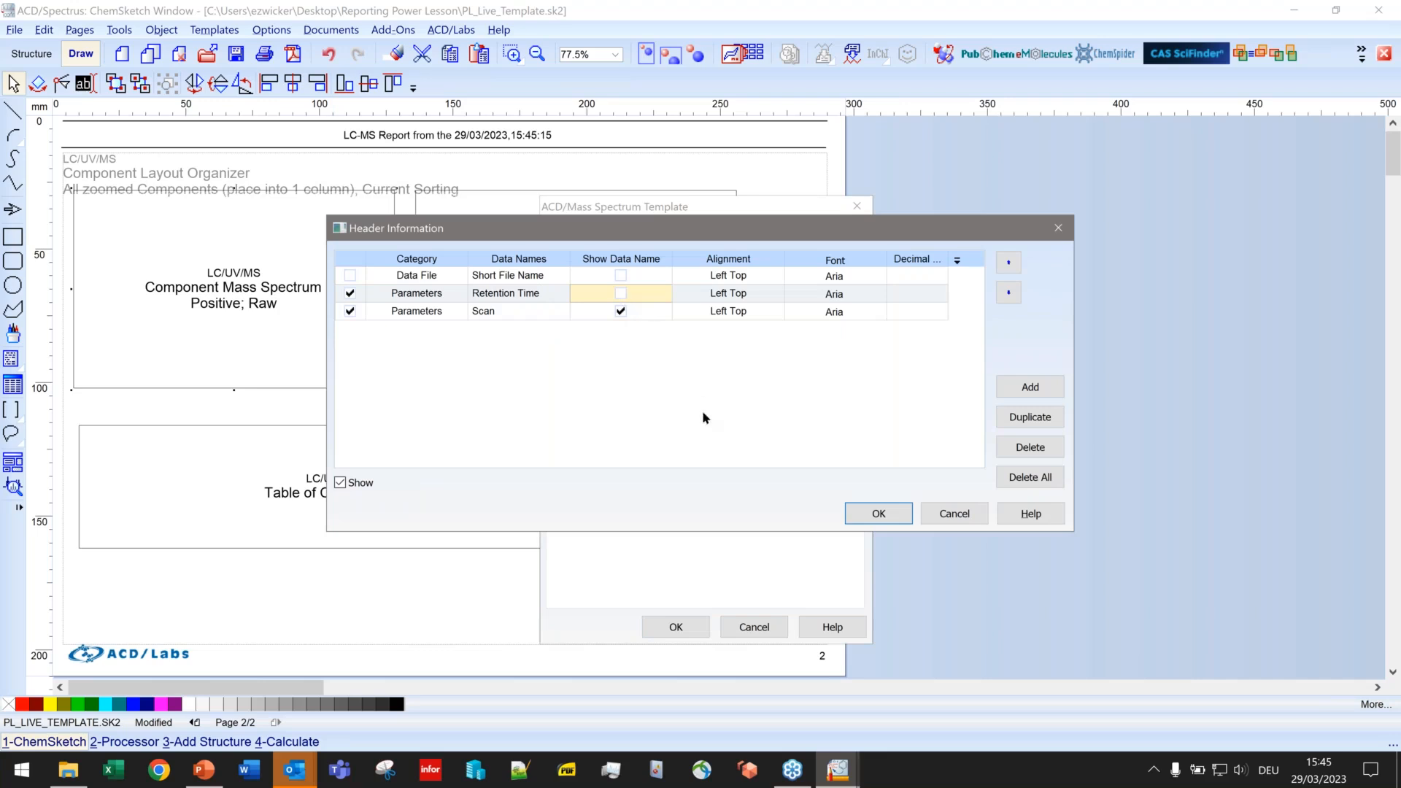
pyautogui.click(893, 513)
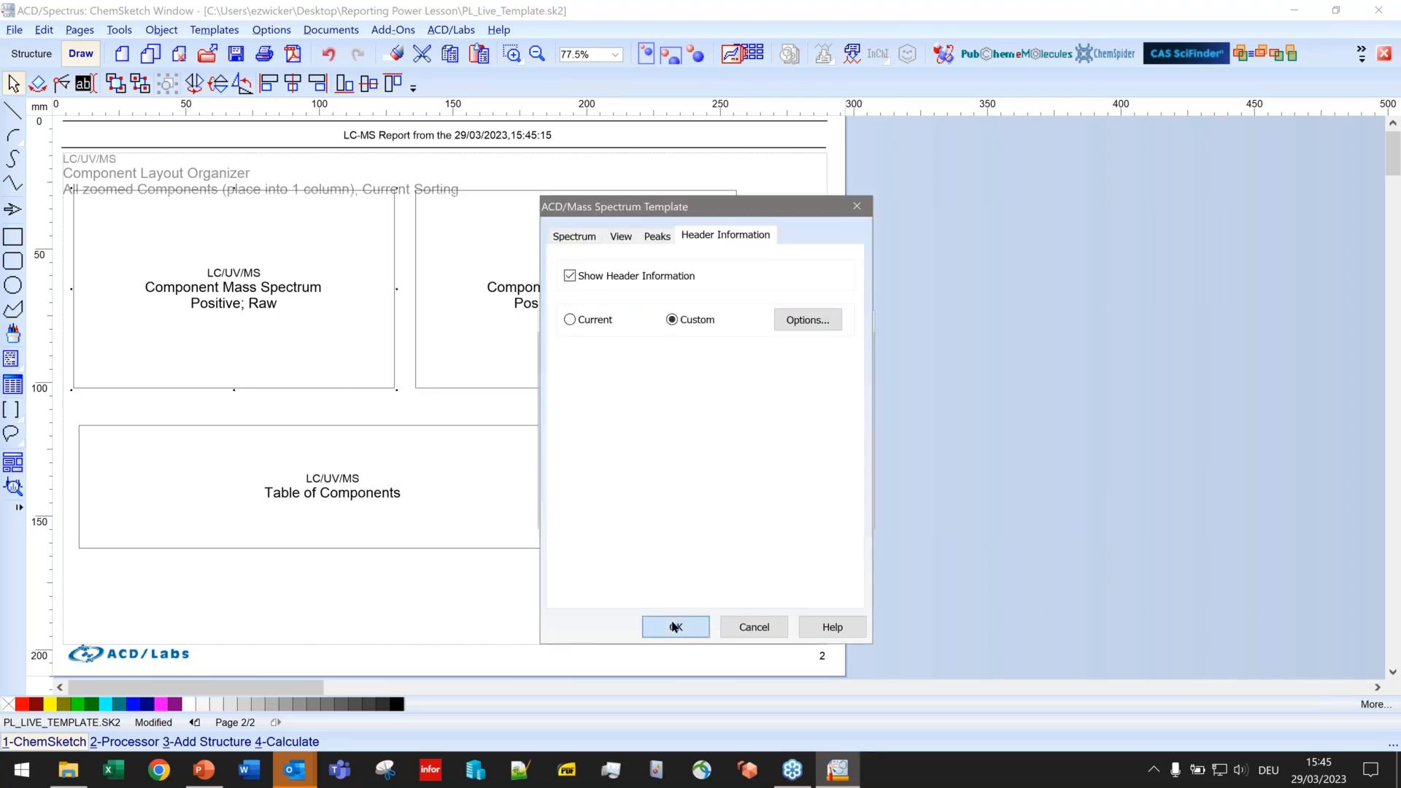
pyautogui.click(676, 626)
pyautogui.click(672, 516)
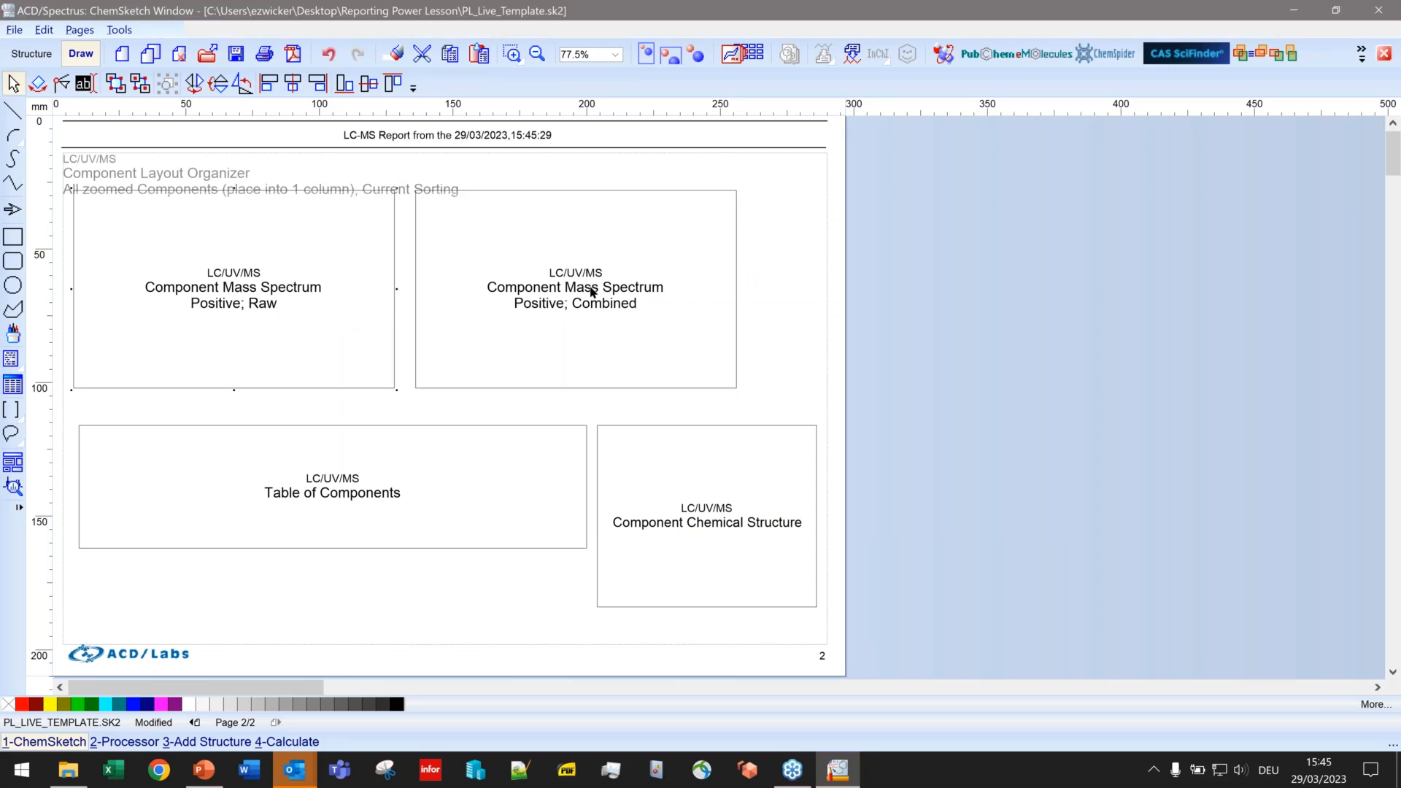
# Step: Hide the data name of the Retention Time header entry in the combined Component Mass Spectrum object and apply its settings
pyautogui.doubleClick(589, 285)
pyautogui.click(602, 472)
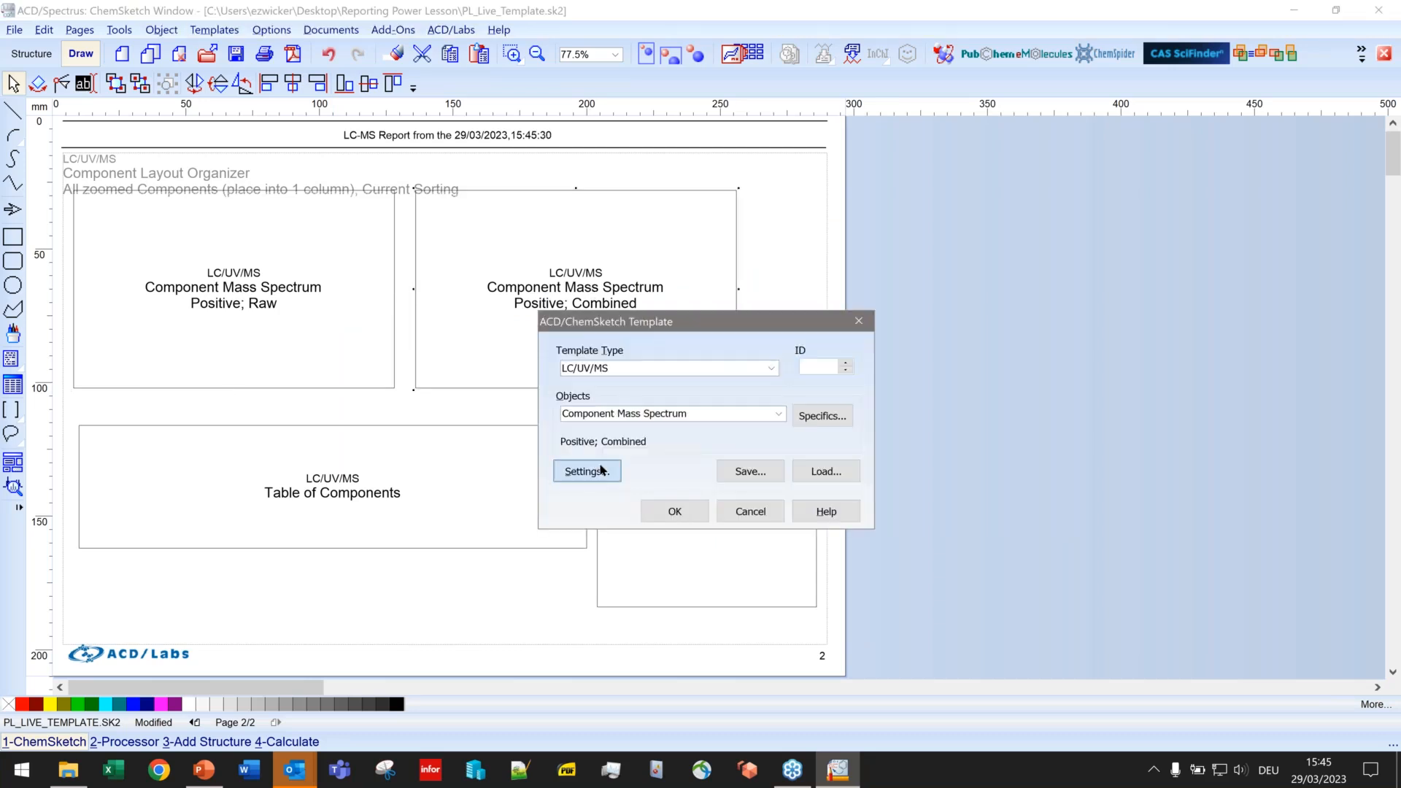
pyautogui.click(807, 320)
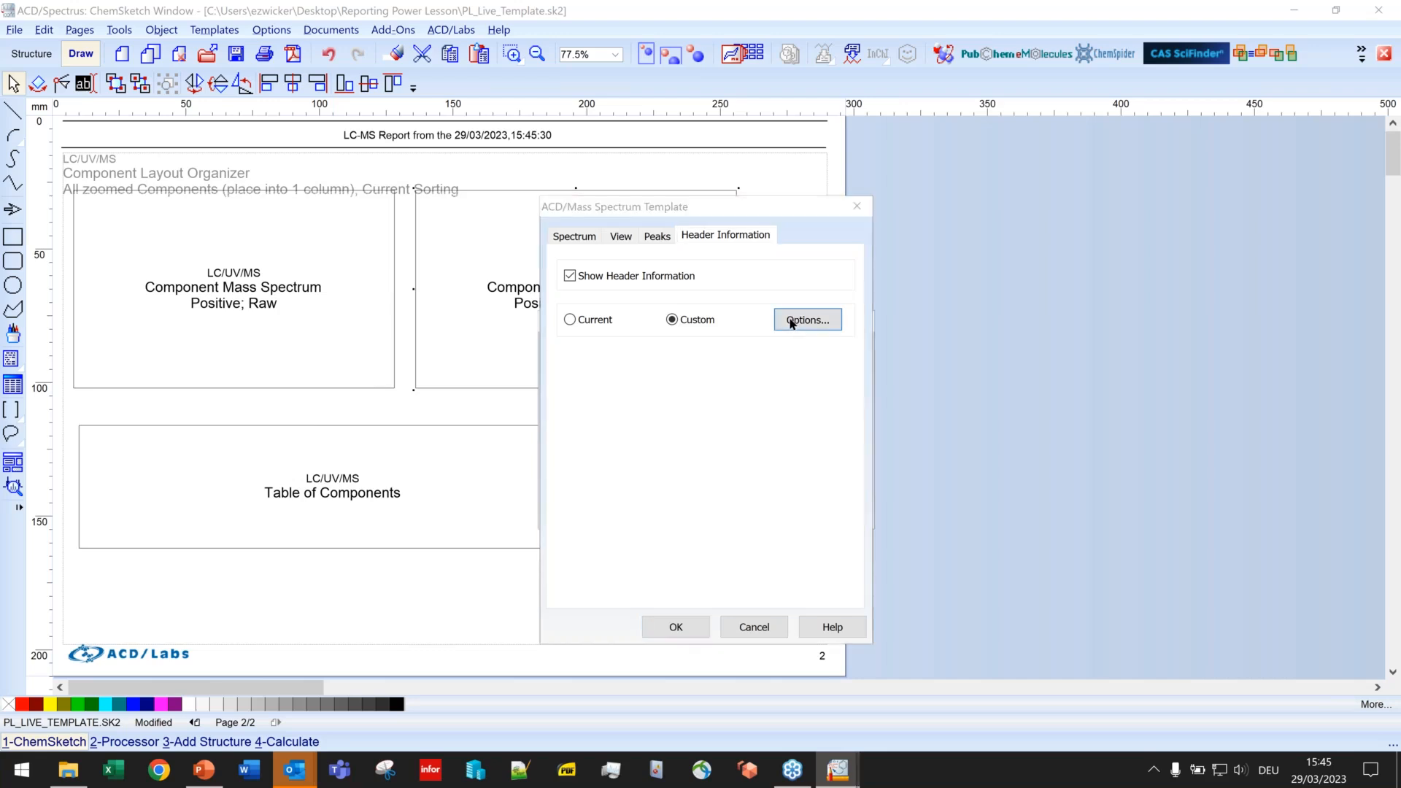
pyautogui.click(877, 512)
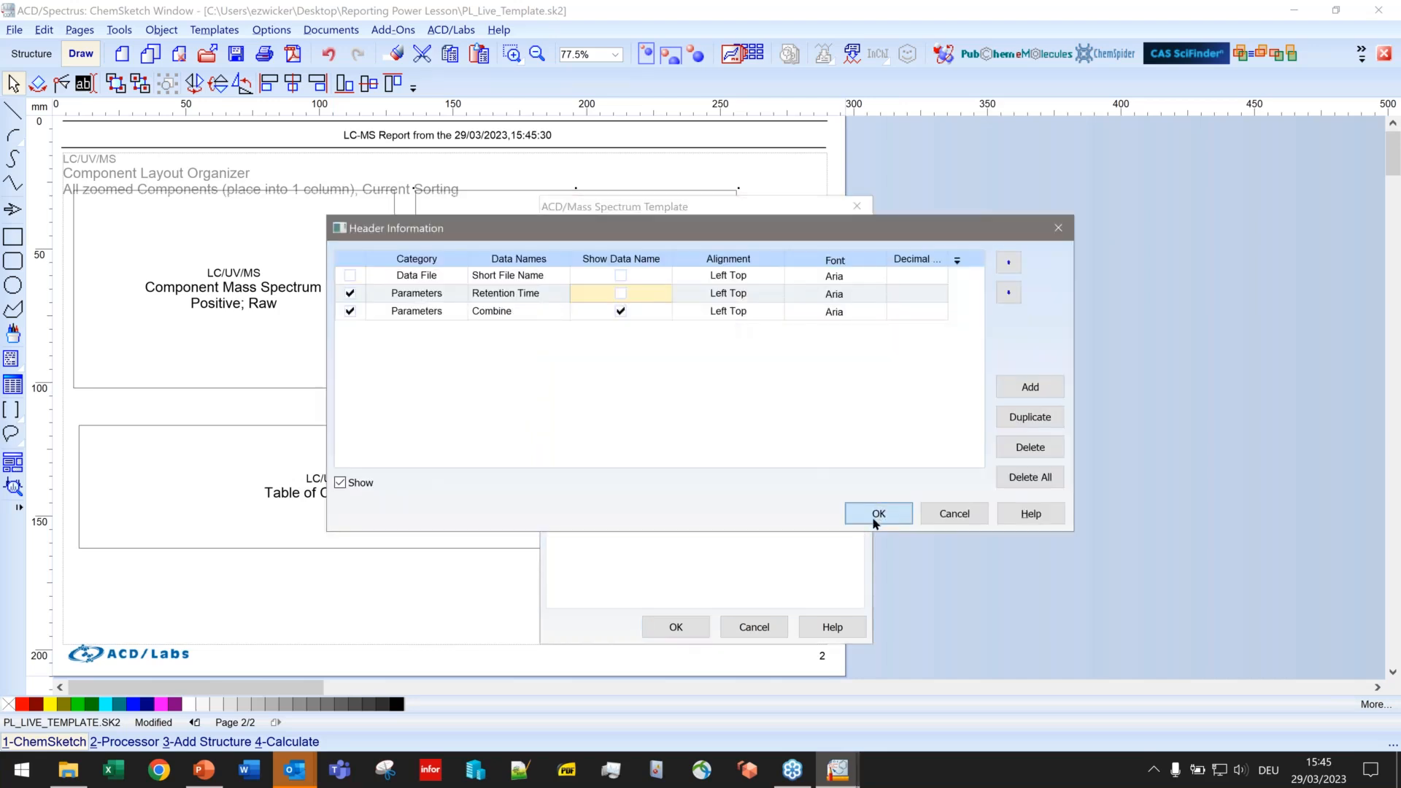
pyautogui.click(676, 627)
pyautogui.click(691, 512)
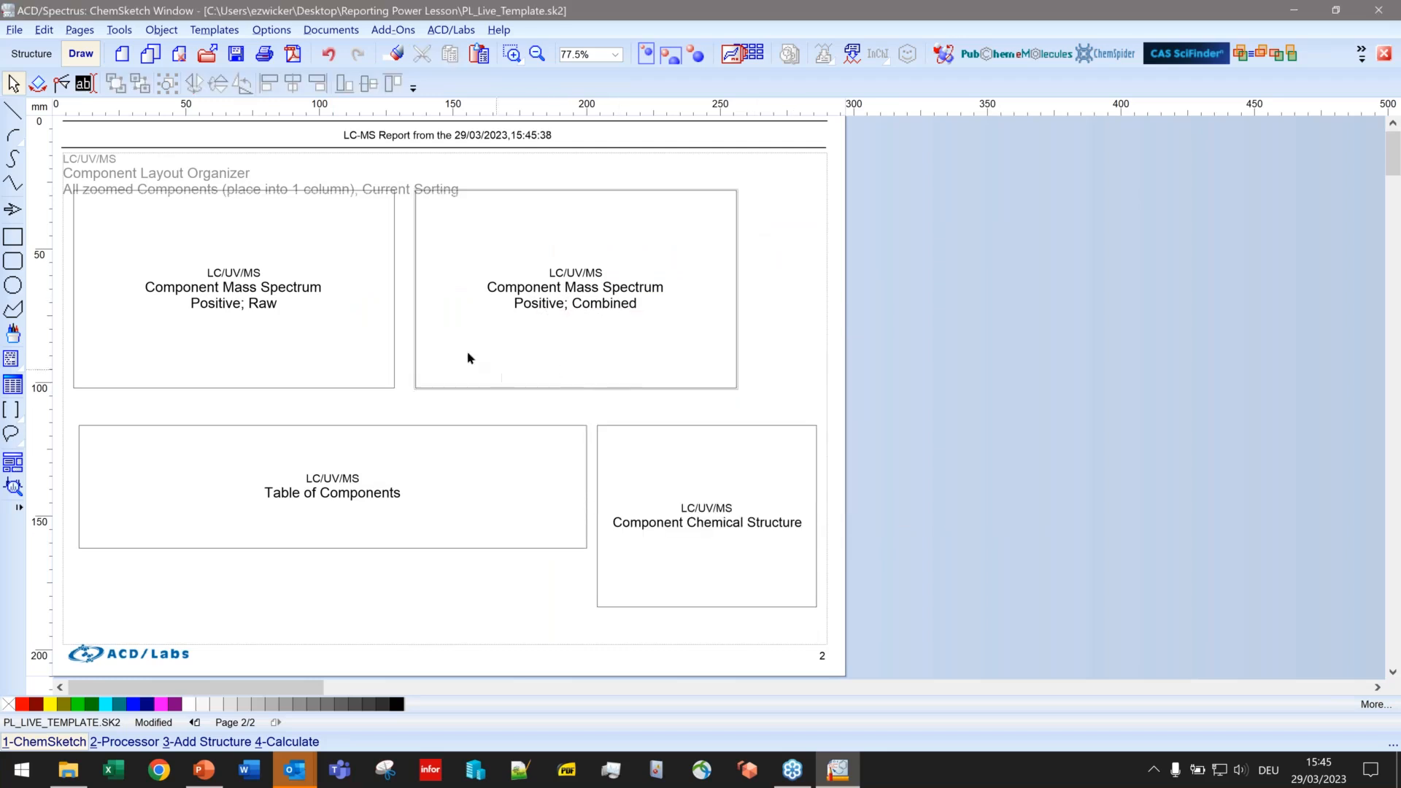
# Step: Save the updated template, regenerate the W1_COL2_10_70_S5 report in the Processor window and review its pages back to the first one
pyautogui.click(239, 55)
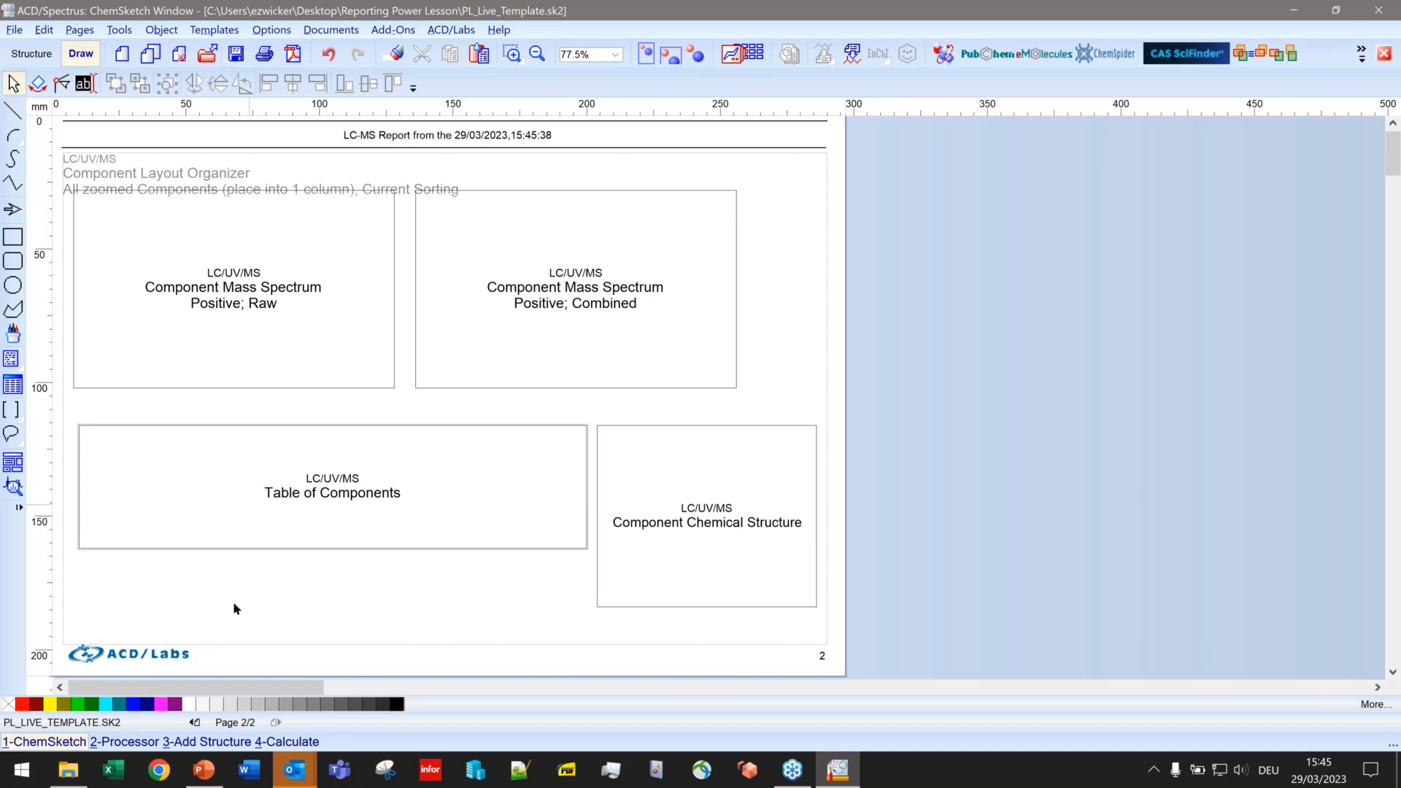
pyautogui.click(128, 742)
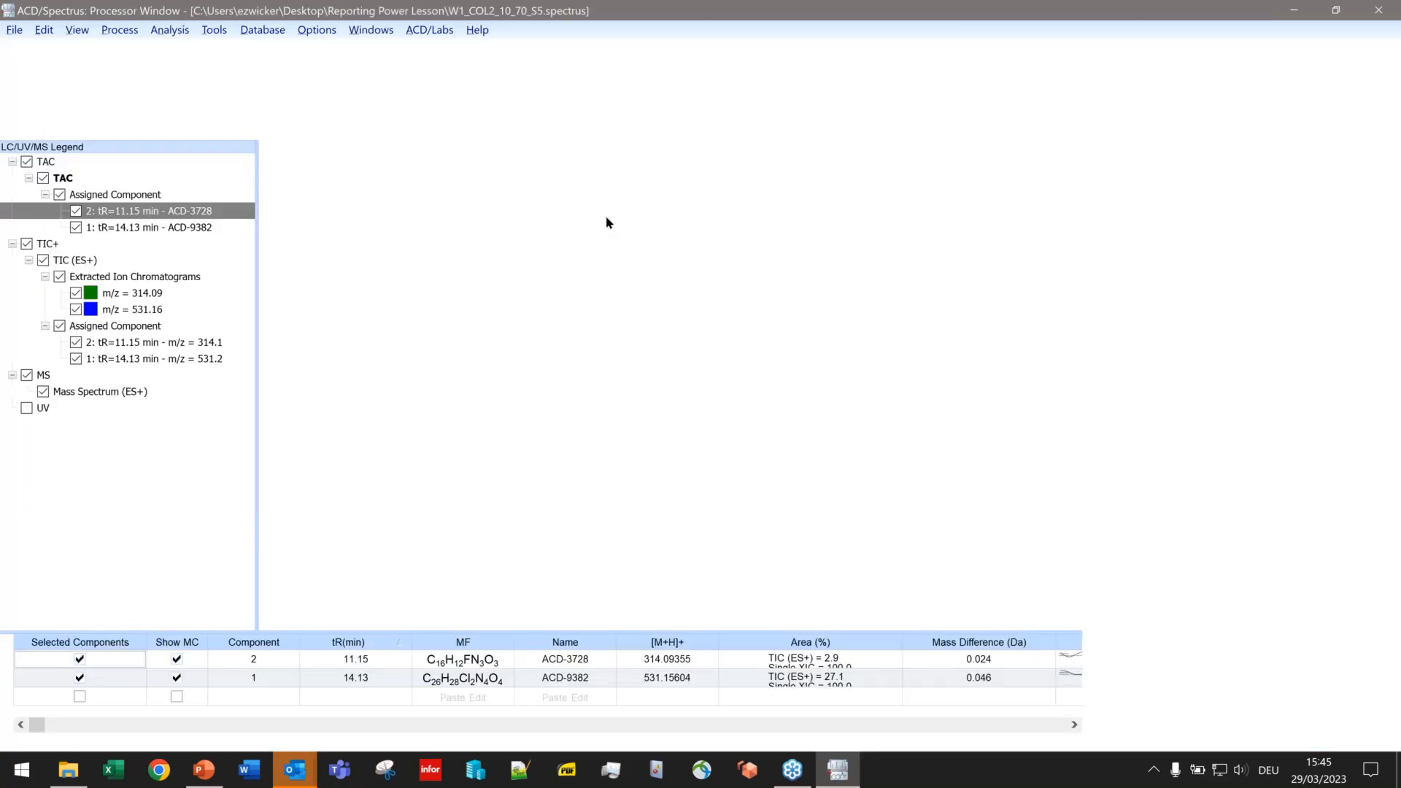
pyautogui.click(559, 65)
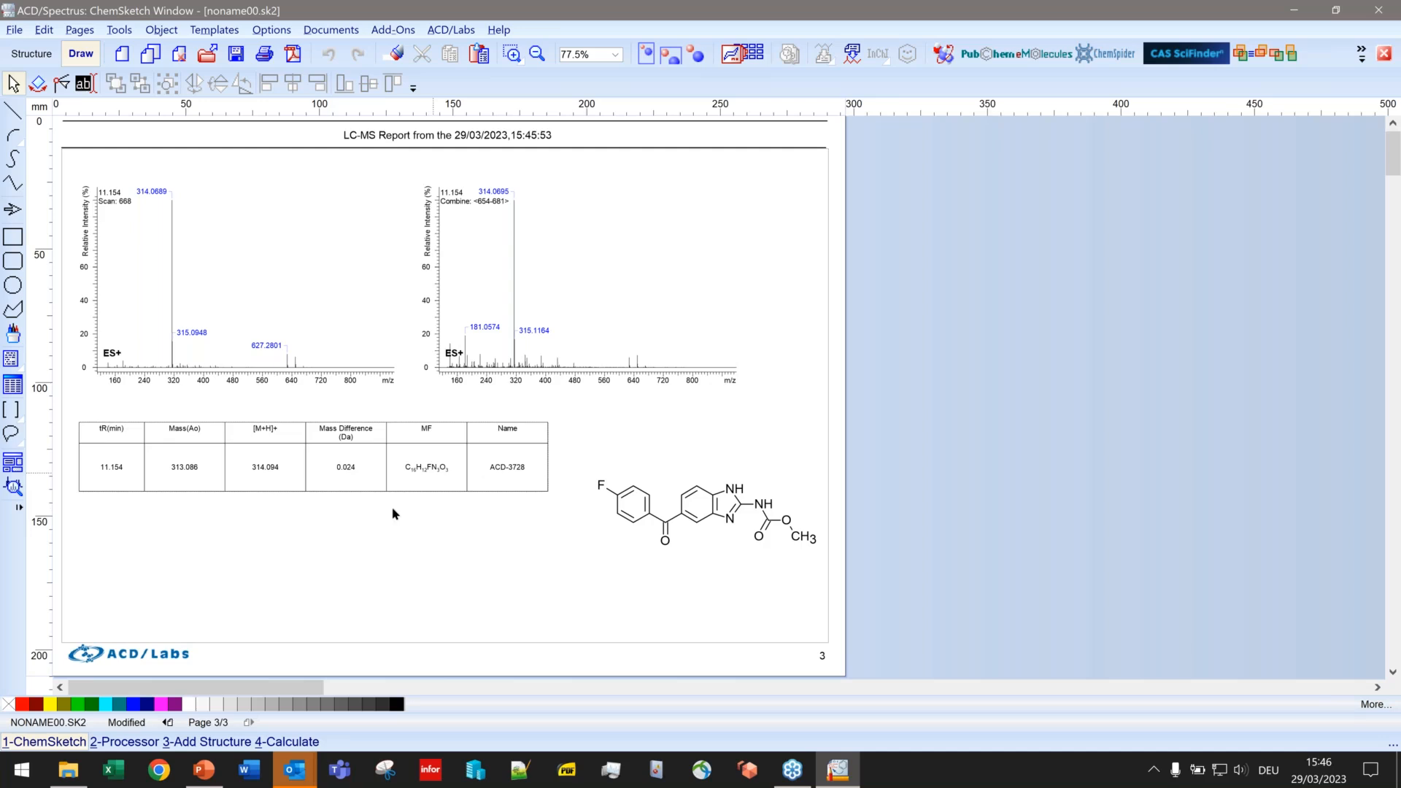
pyautogui.click(167, 722)
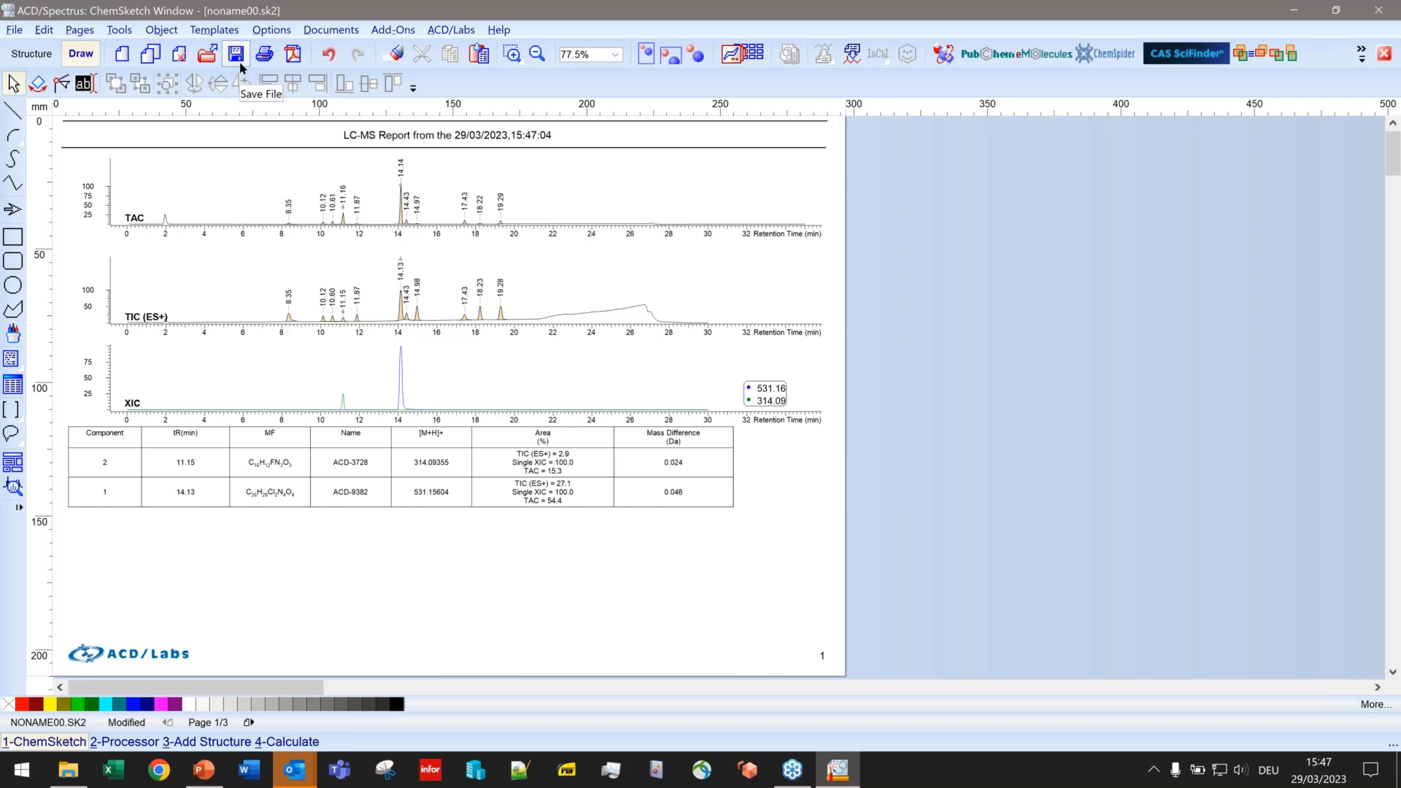
# Step: Export the generated LC-MS report as a PDF named Test Report.pdf in the Reporting Power Lesson folder
pyautogui.click(293, 62)
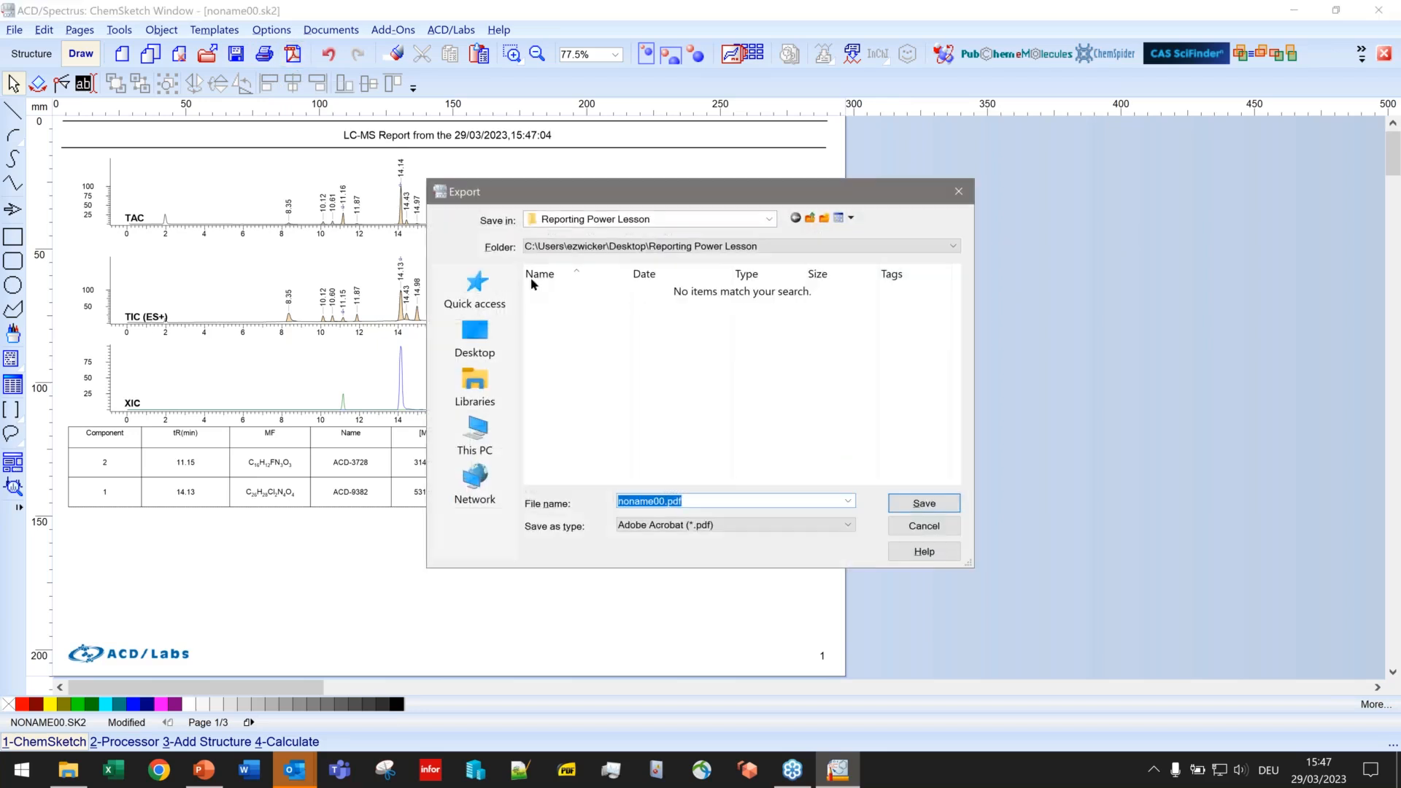
pyautogui.click(665, 501)
pyautogui.doubleClick(665, 501)
pyautogui.write('Test ')
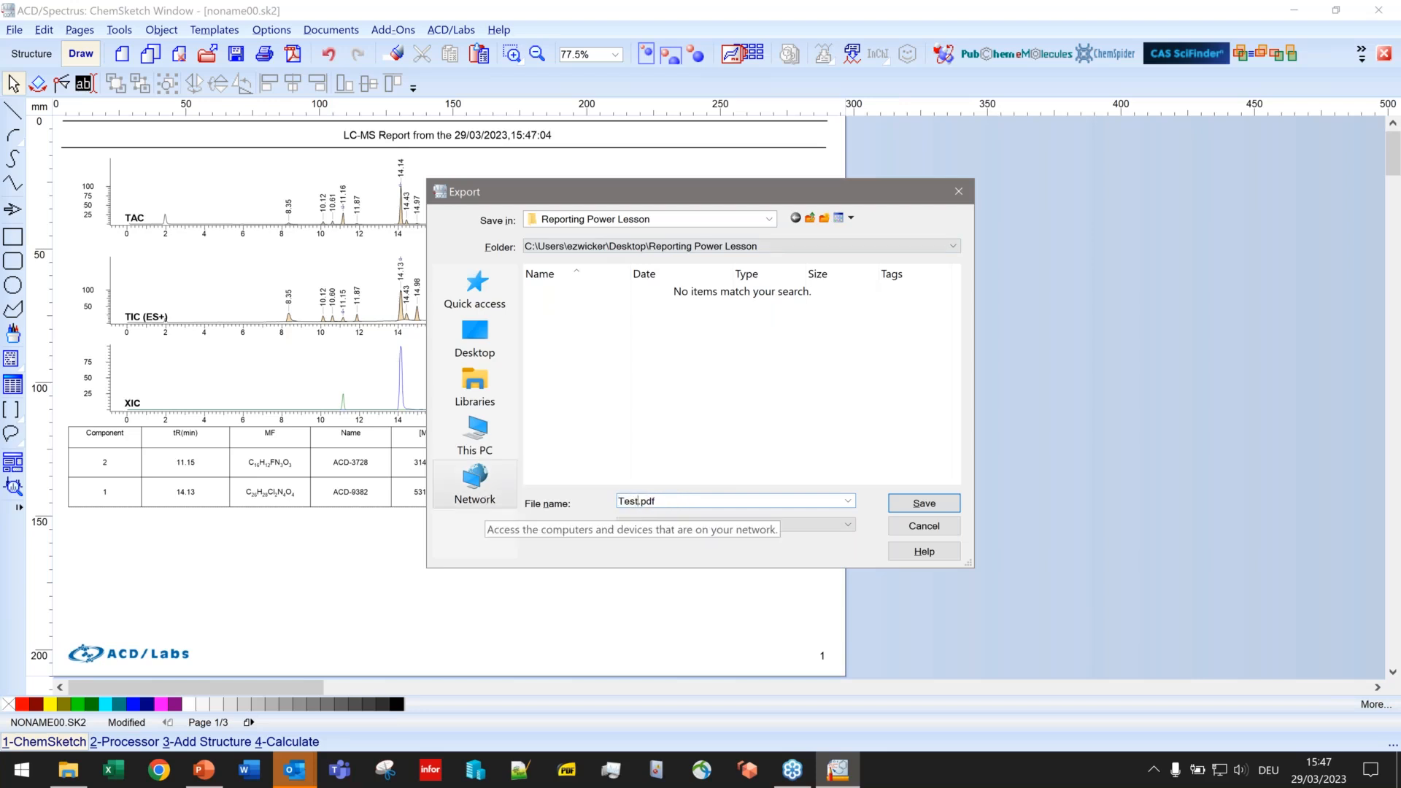
pyautogui.write('Report')
pyautogui.press('Return')
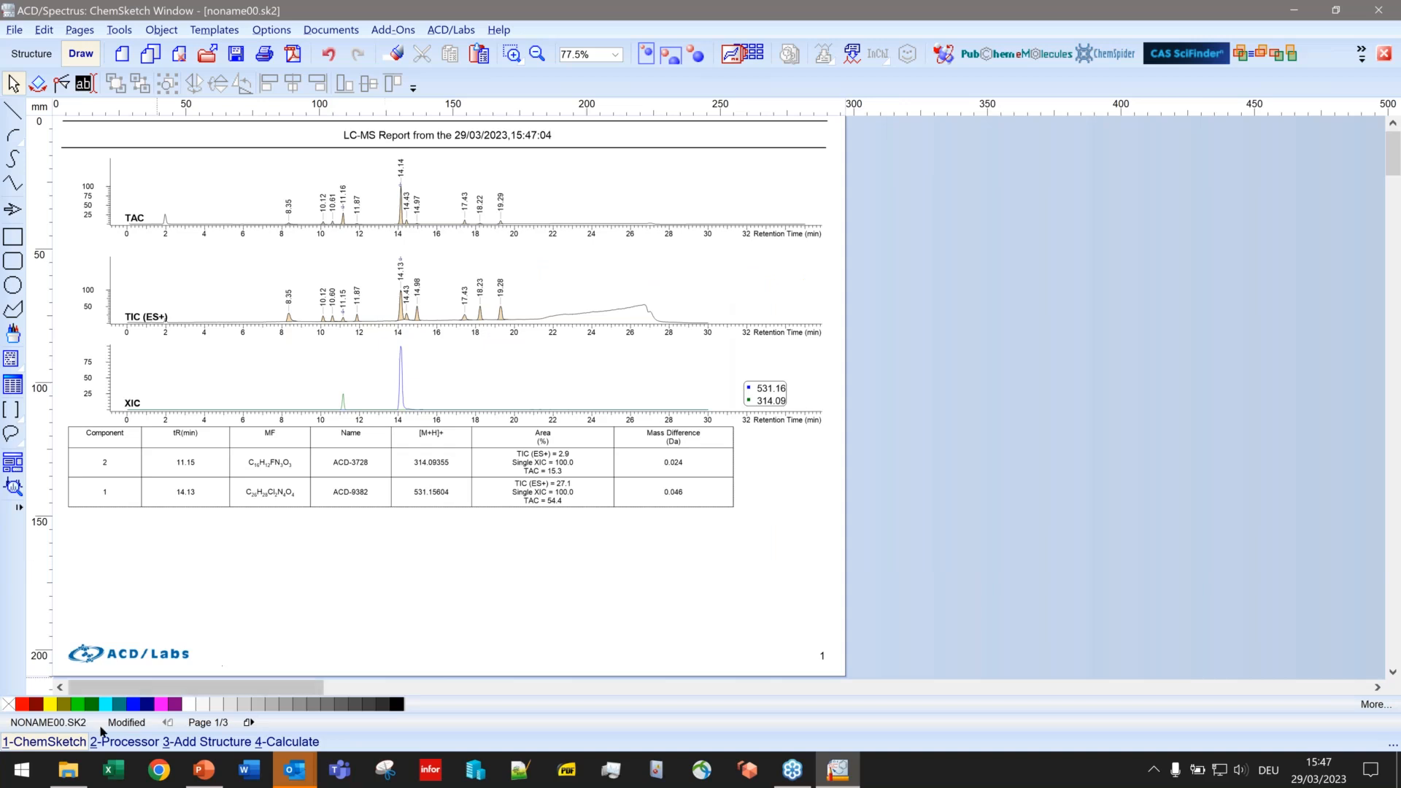
# Step: Open Test Report.pdf and check the chromatograms, component table and component detail pages
pyautogui.click(60, 779)
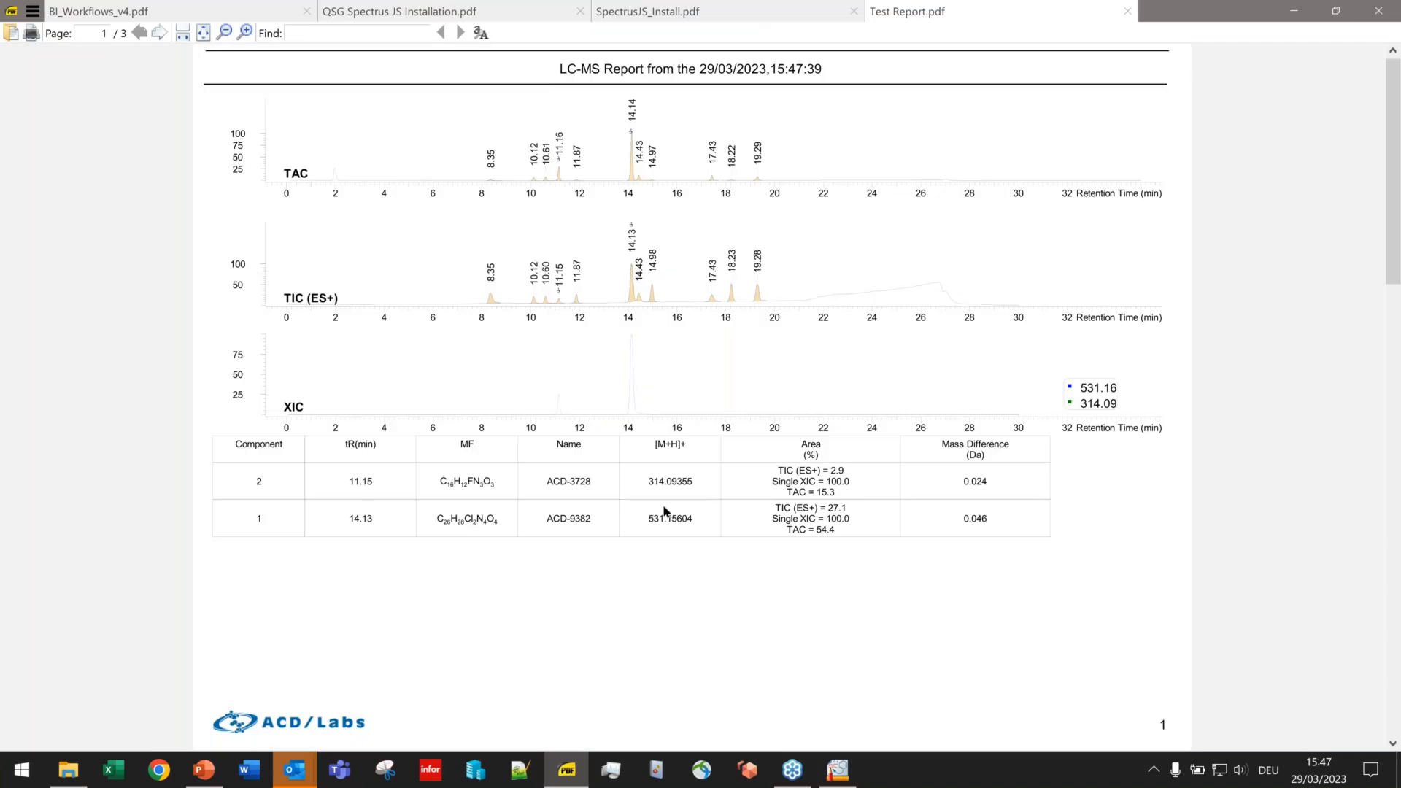
pyautogui.scroll(-5, 659, 561)
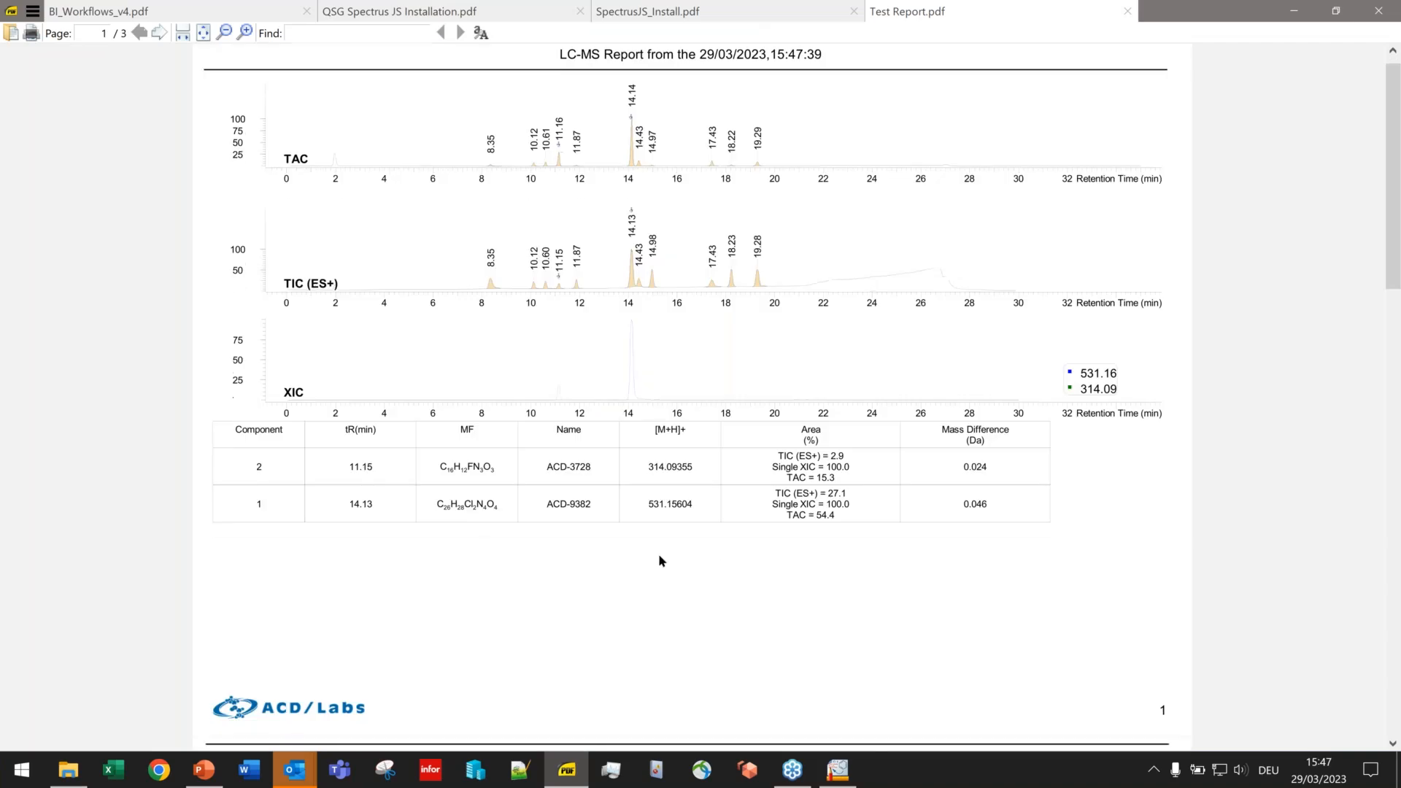
pyautogui.scroll(-3, 660, 560)
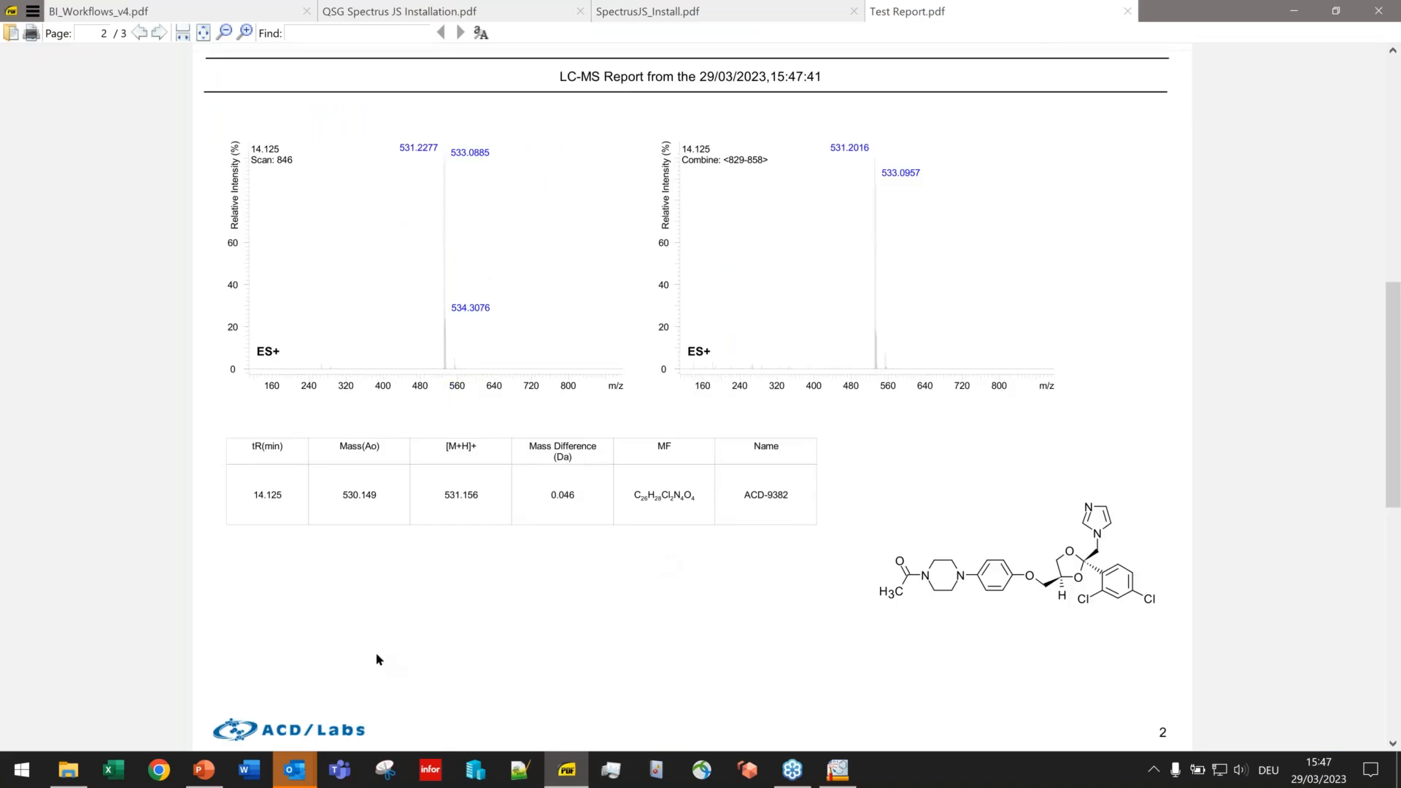
# Step: Switch to the Reporting PL 2023.pptx presentation in PowerPoint, start its slide show and advance to the Summary slide
pyautogui.click(202, 771)
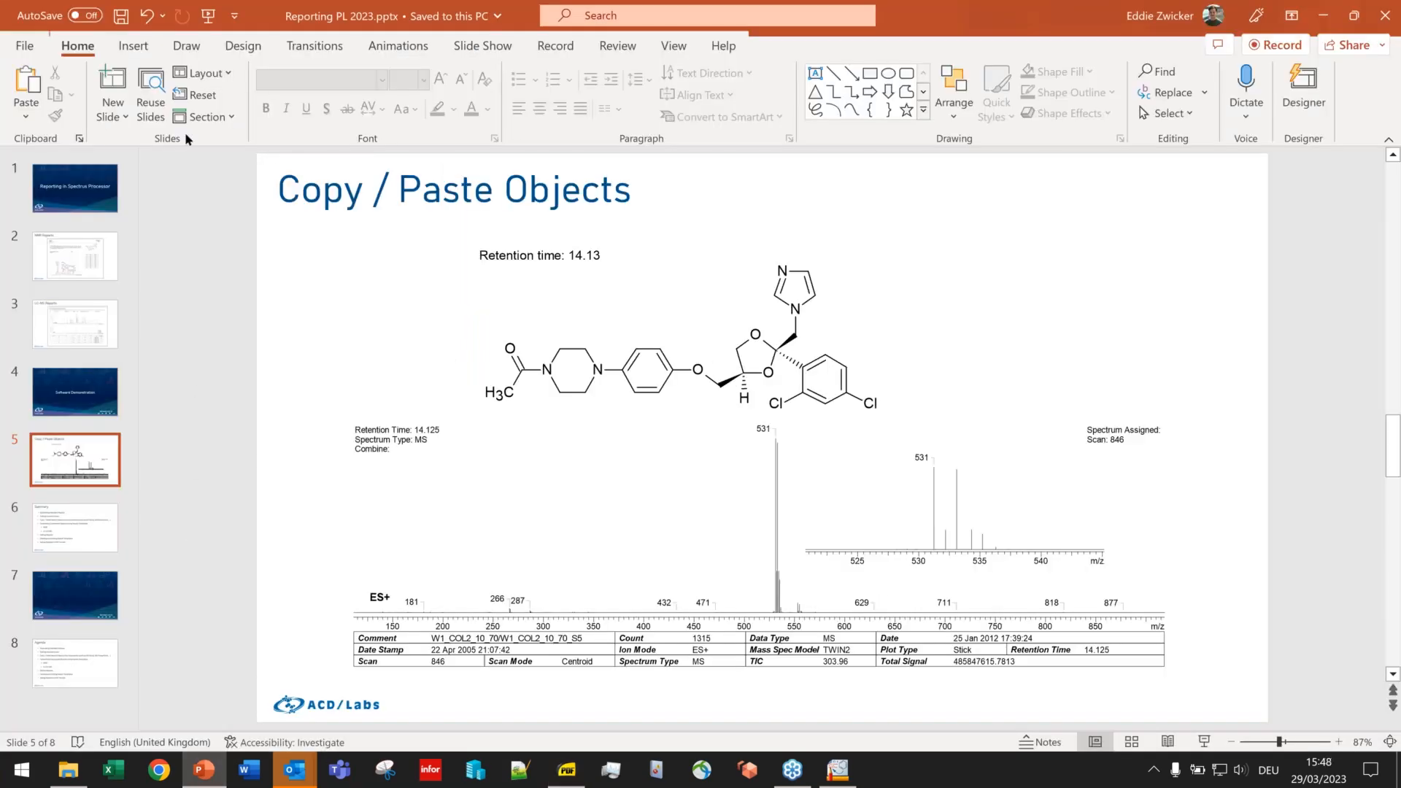
pyautogui.click(211, 16)
pyautogui.press('Right')
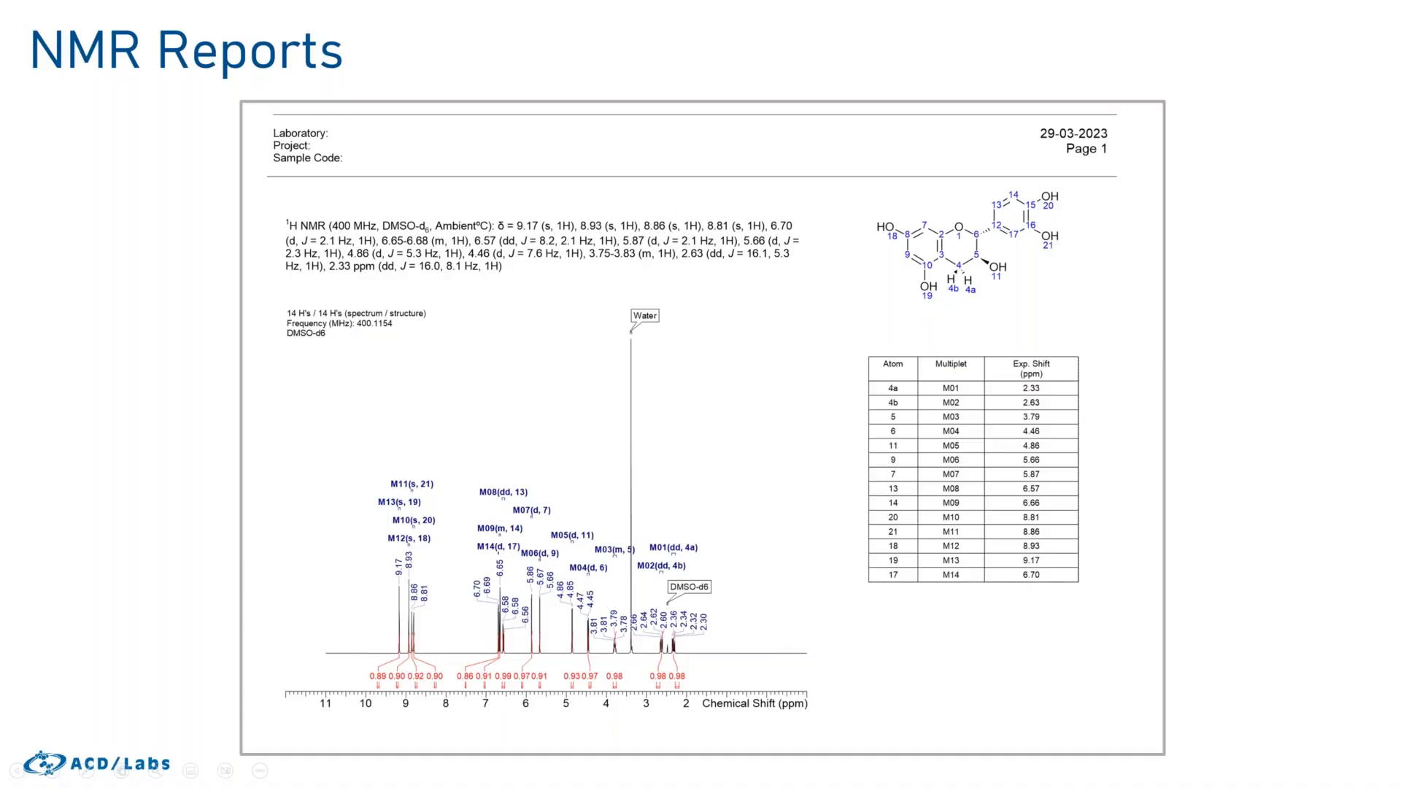
pyautogui.press('Right')
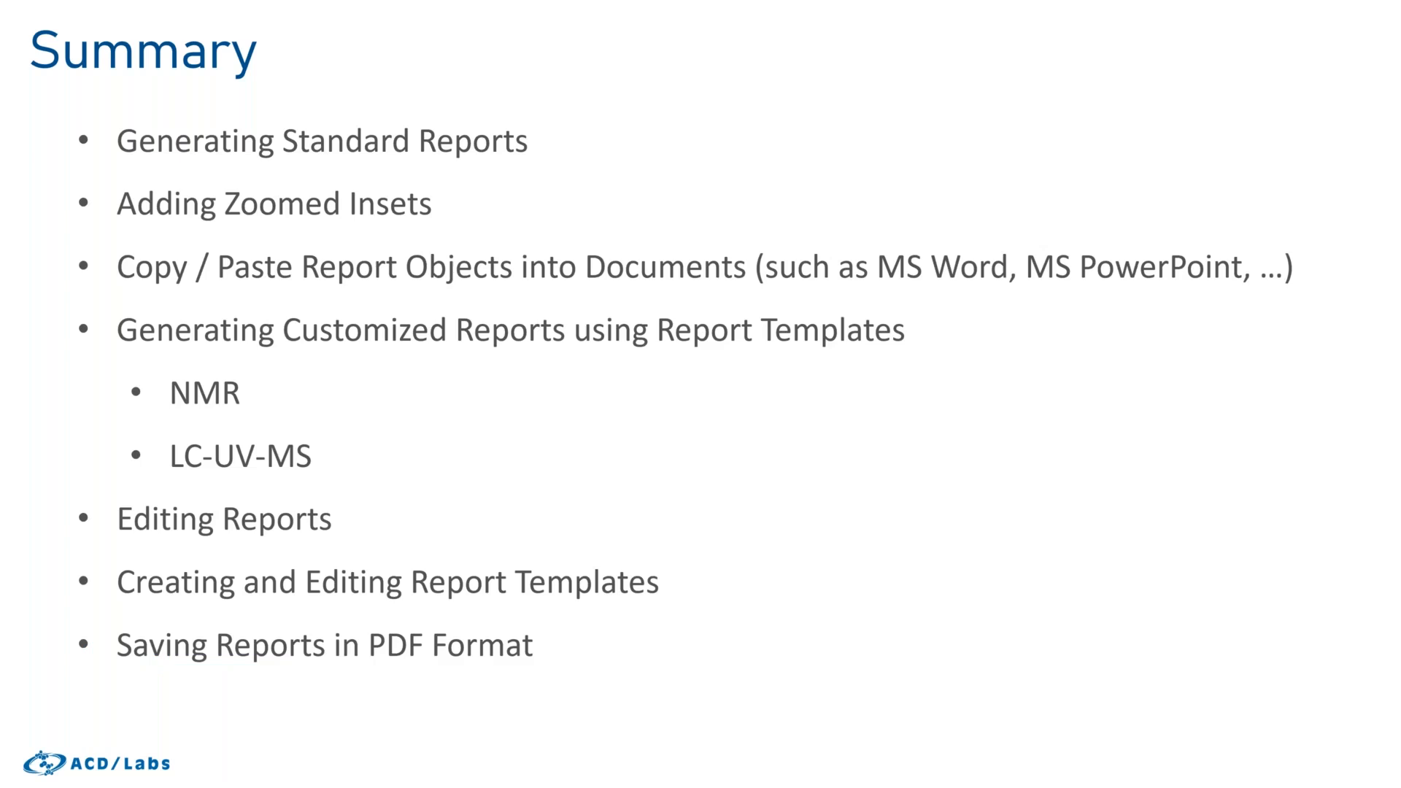